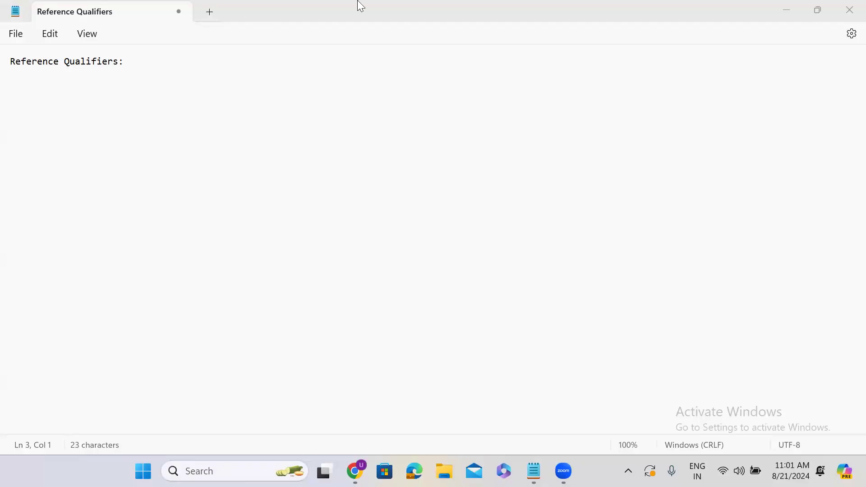
Switch to the ServiceNow instance in Chrome, filter the navigator for "tables", and open System Definition's Tables list in a new tab
click(794, 6)
click(788, 10)
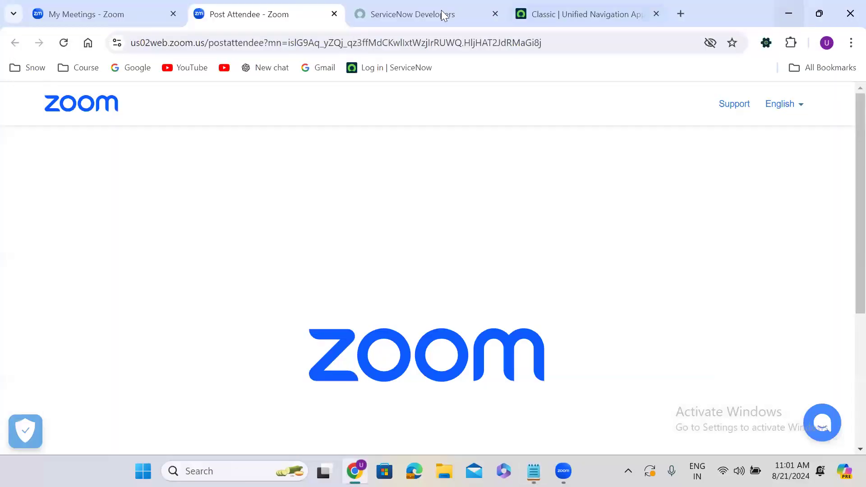
click(581, 6)
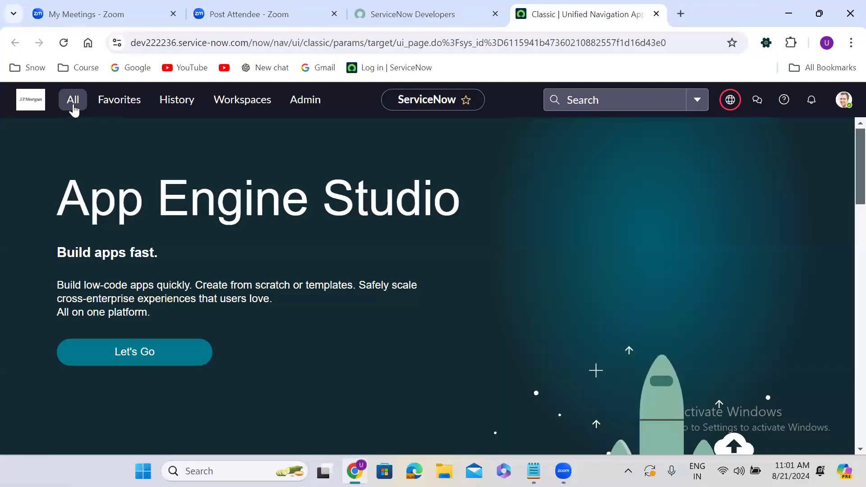
click(72, 104)
text(tables)
drag(214, 180, 214, 227)
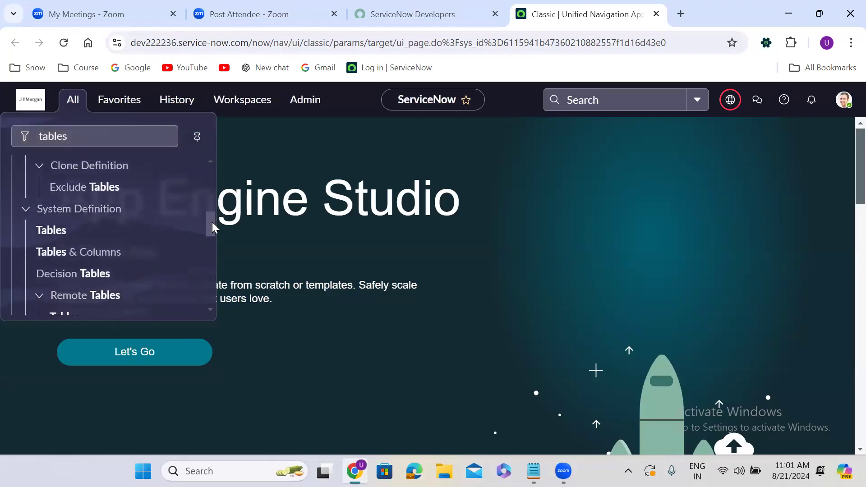
middle_click(50, 230)
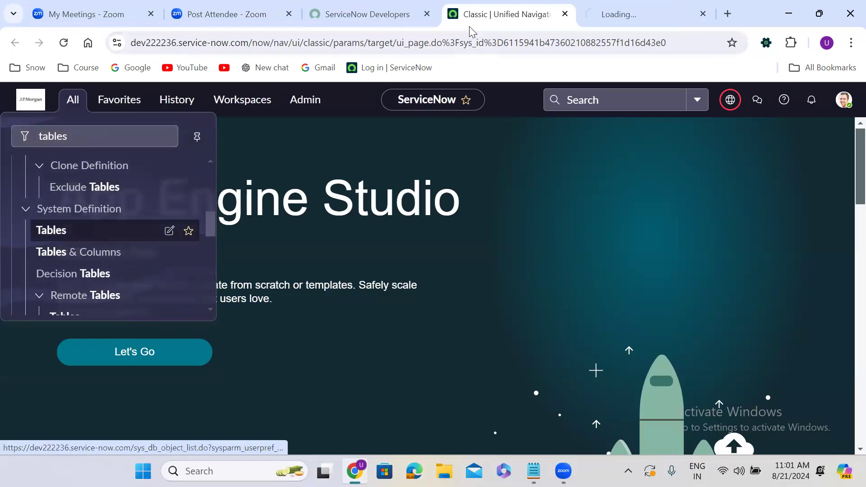
click(640, 14)
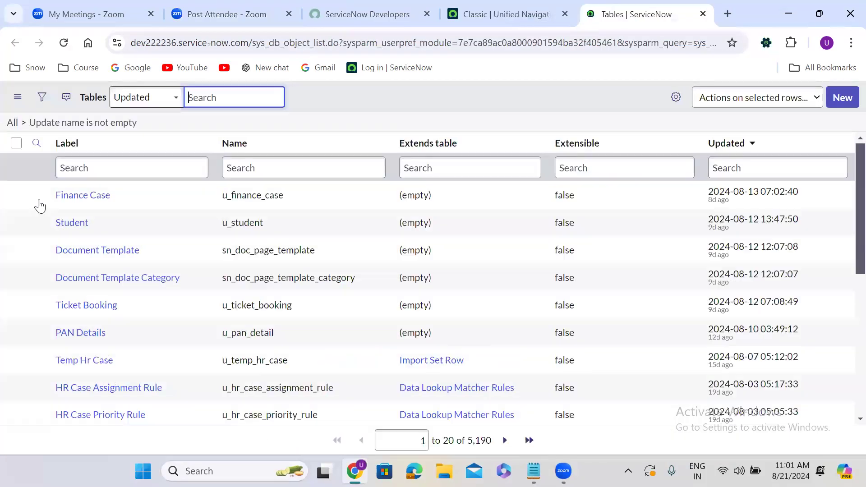
Open the Finance Case table record in a new tab and show that table's new-record form
right_click(36, 195)
click(74, 209)
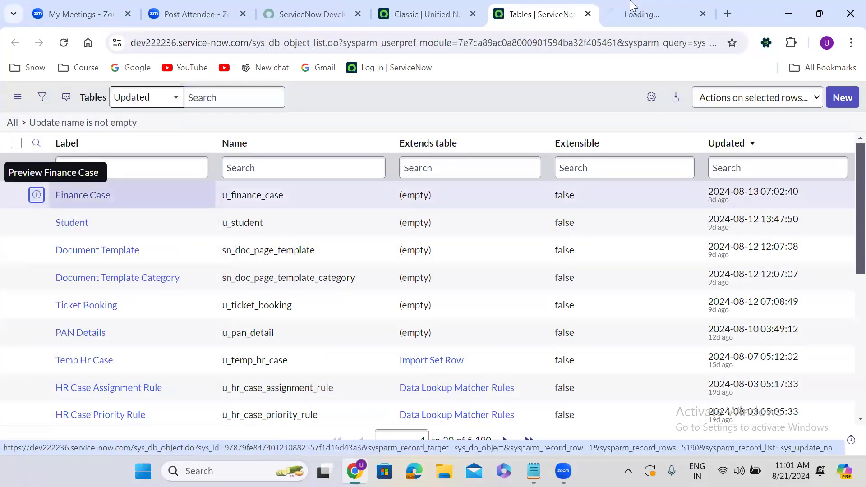
click(649, 4)
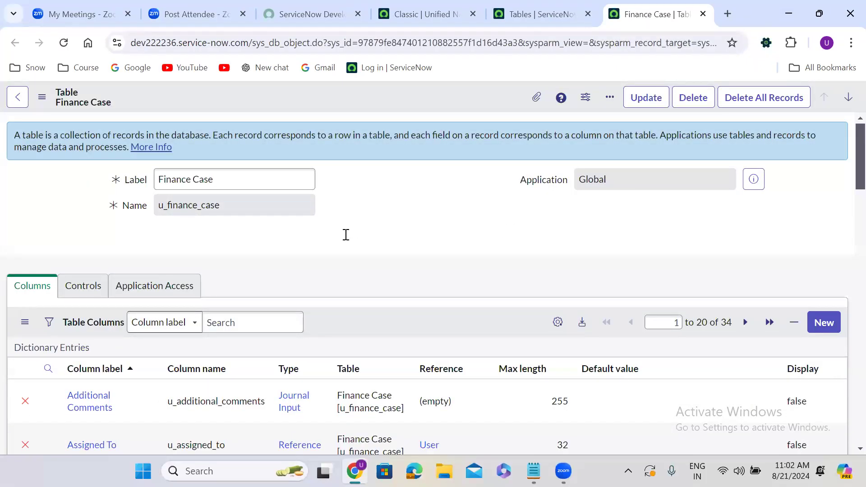
scroll(348, 240, down, 20)
scroll(345, 235, down, 2)
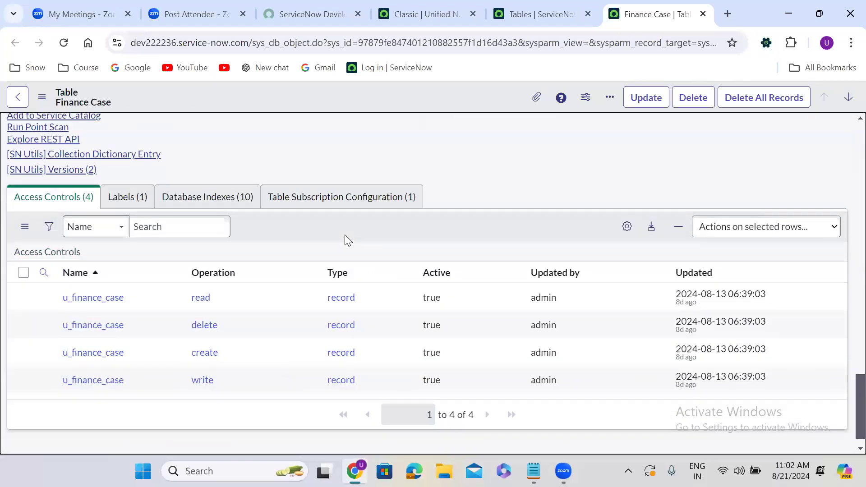
scroll(345, 235, up, 3)
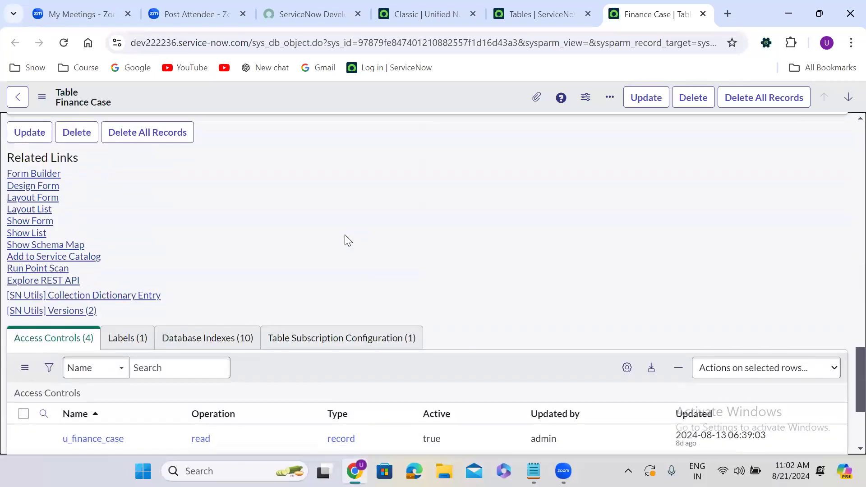
click(24, 221)
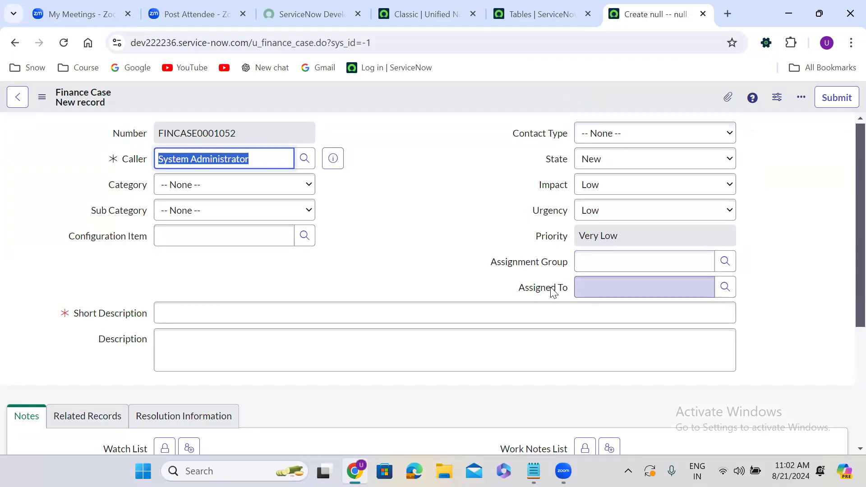
Unlock the Watch List field under Notes, view its target record lookup list, and close the lookup
click(399, 271)
scroll(398, 270, down, 1)
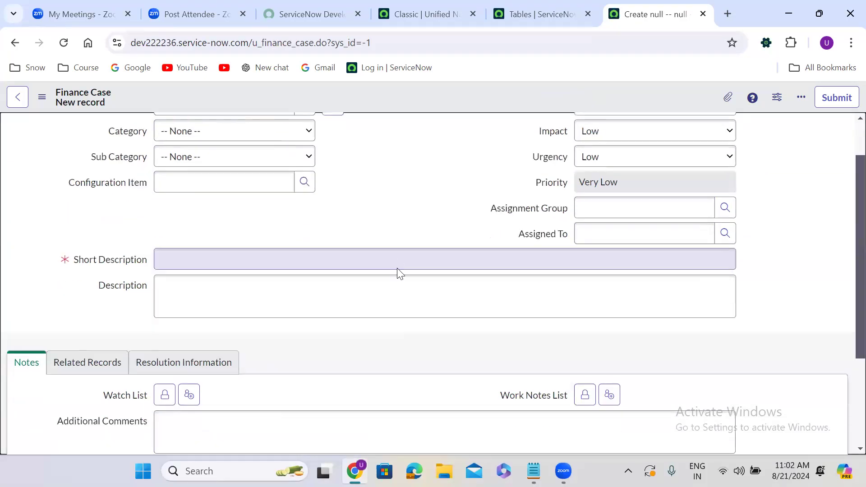
scroll(397, 268, down, 3)
click(165, 256)
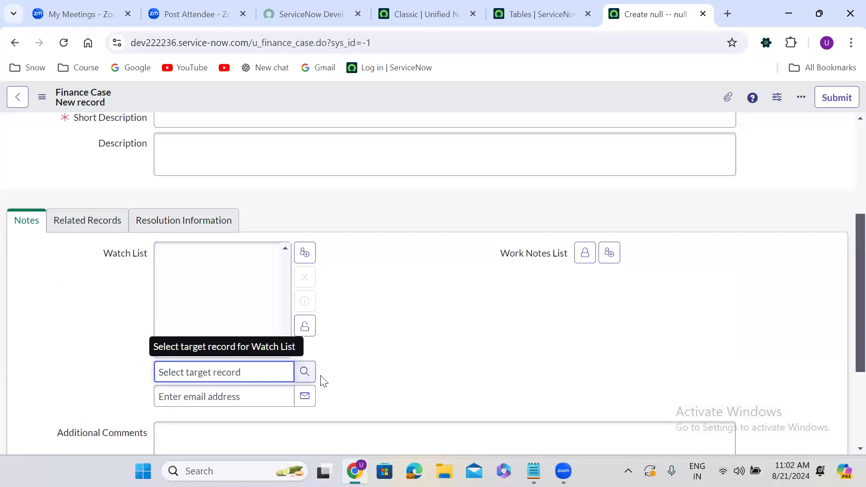
click(304, 371)
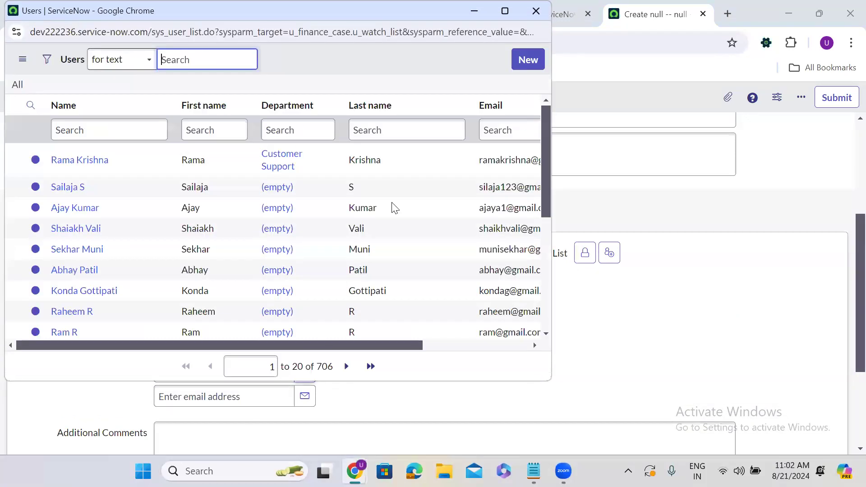
click(536, 10)
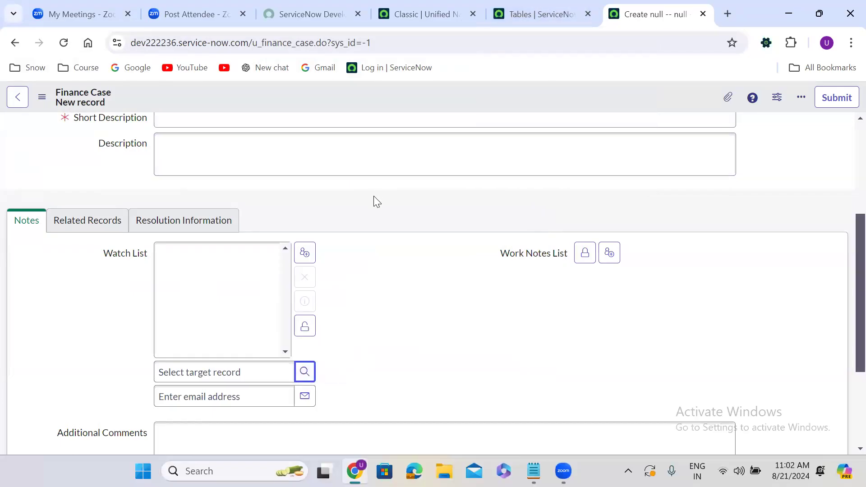
Review the main fields of the Finance Case form and show its Resolution Information section
scroll(373, 196, up, 1)
scroll(374, 196, up, 1)
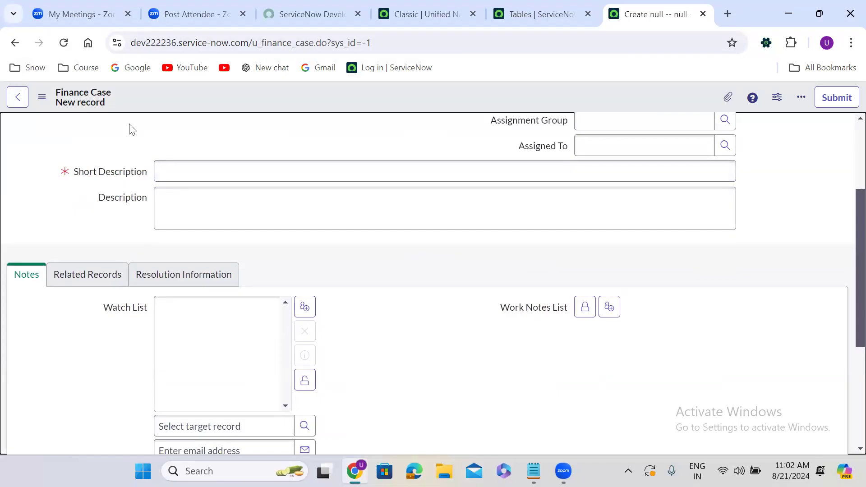
scroll(130, 125, up, 3)
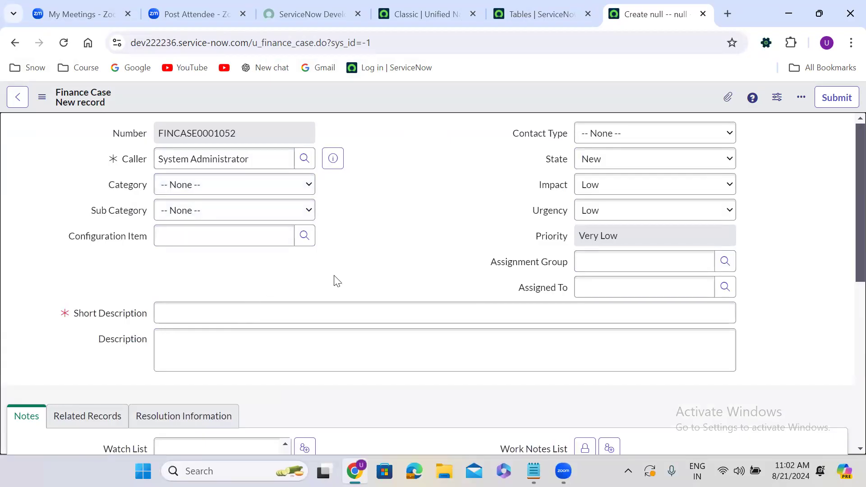
scroll(336, 279, down, 5)
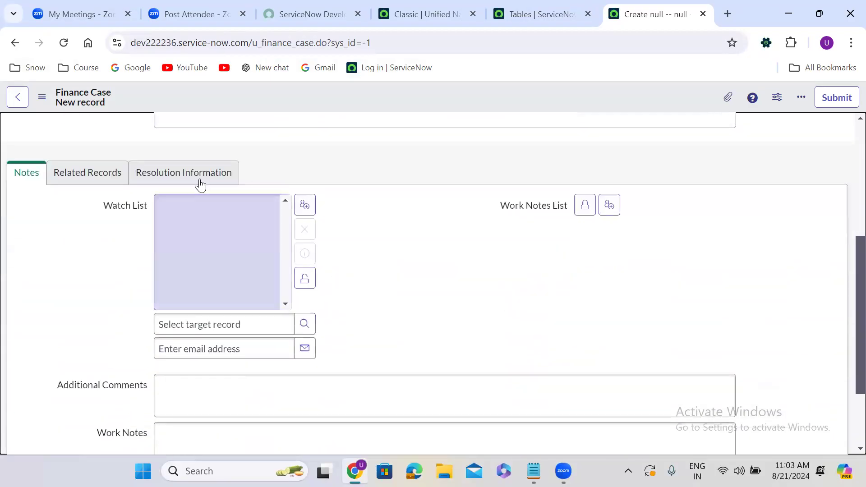
click(197, 176)
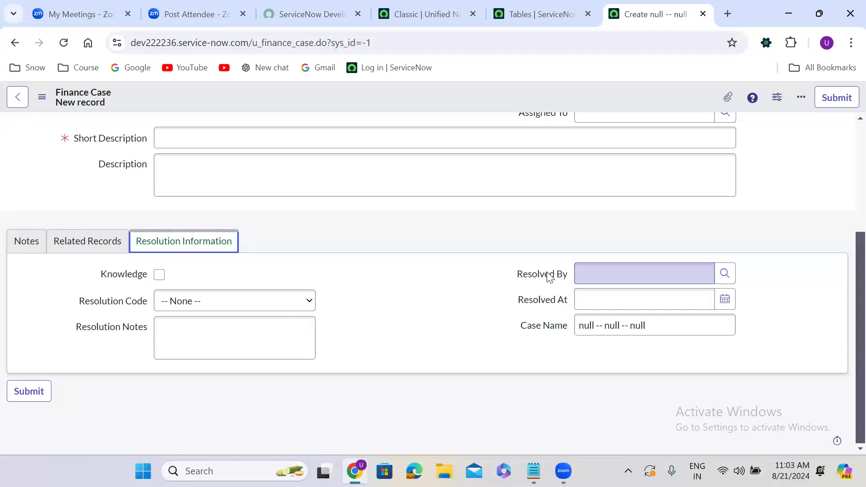
In the Notepad notes, define Reference Qualifiers as "are used to restrict the data in the reference and list type of fields"
click(534, 470)
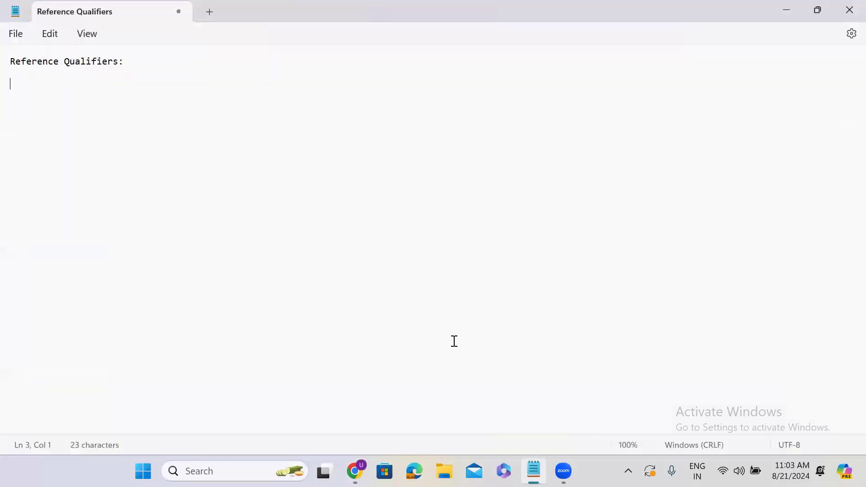
click(150, 62)
text(are used to restrict the)
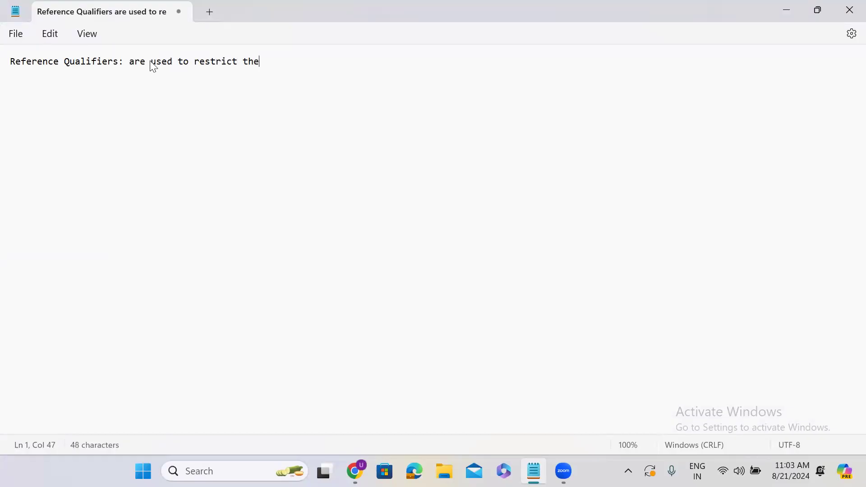
text( data in the re)
text(ferenc)
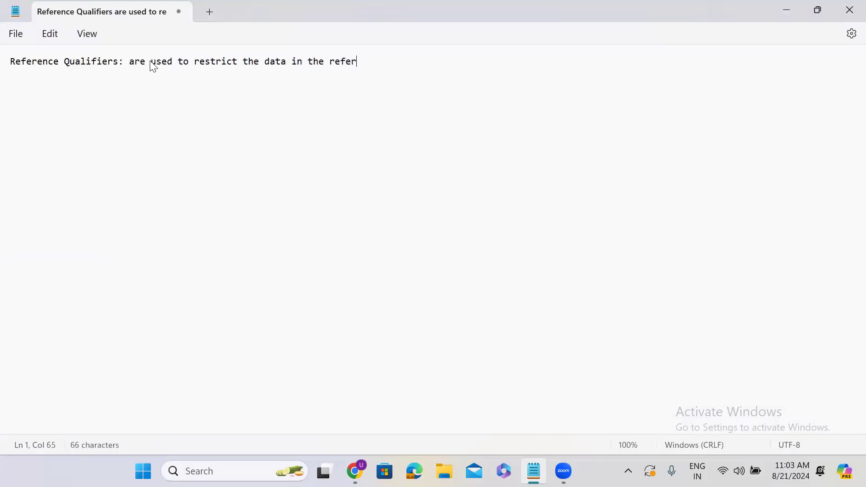
key(BackSpace)
text(e and list type of fields)
key(Return)
key(Return)
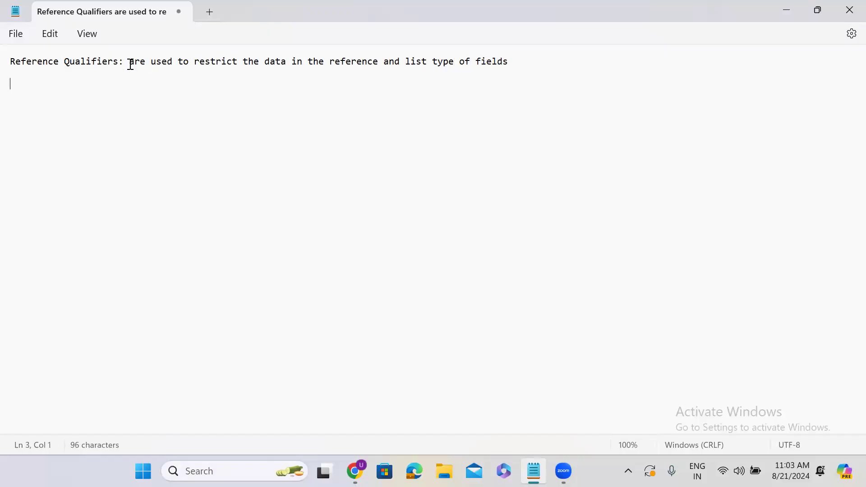
drag(130, 62, 286, 64)
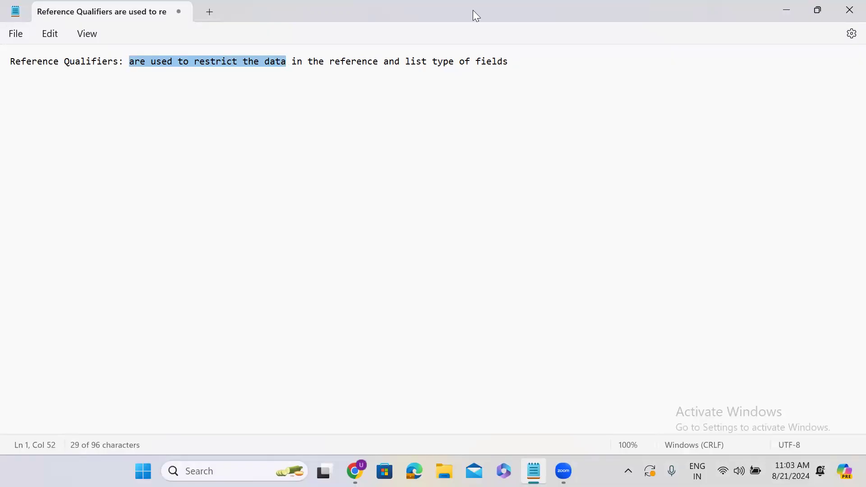
Return to the Finance Case form in Chrome, view the user list offered by the Caller lookup, and close it
click(785, 11)
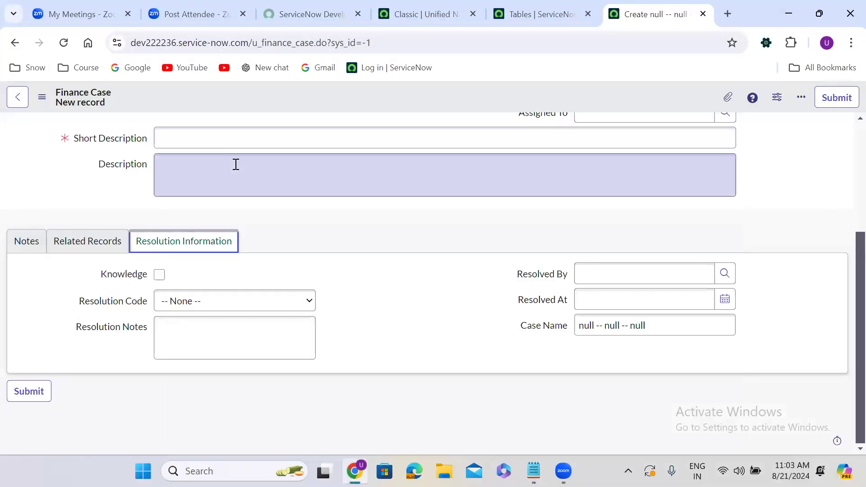
drag(844, 334, 835, 96)
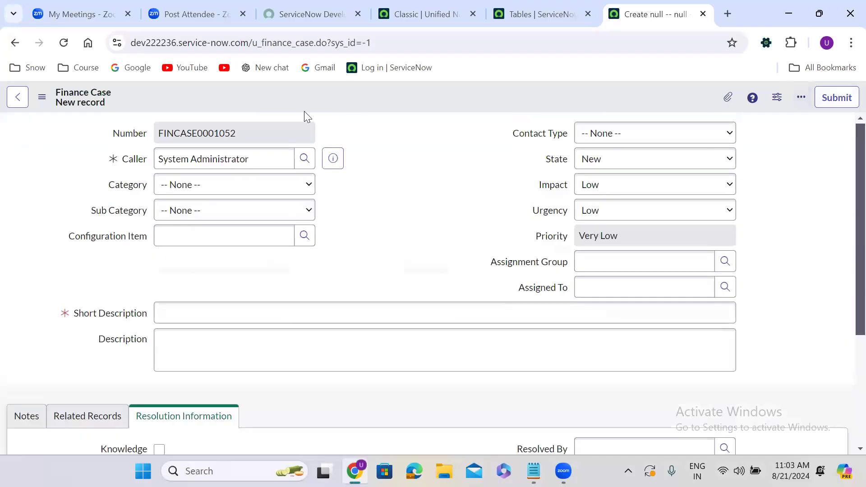
click(304, 159)
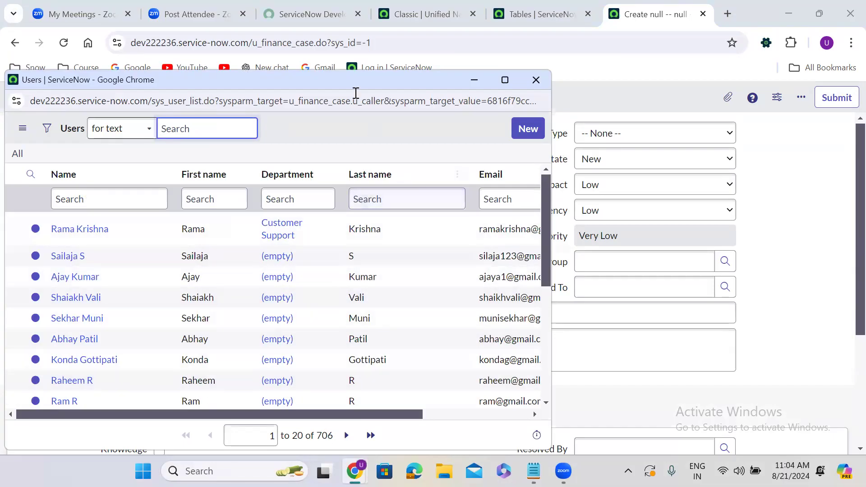
drag(331, 76, 342, 44)
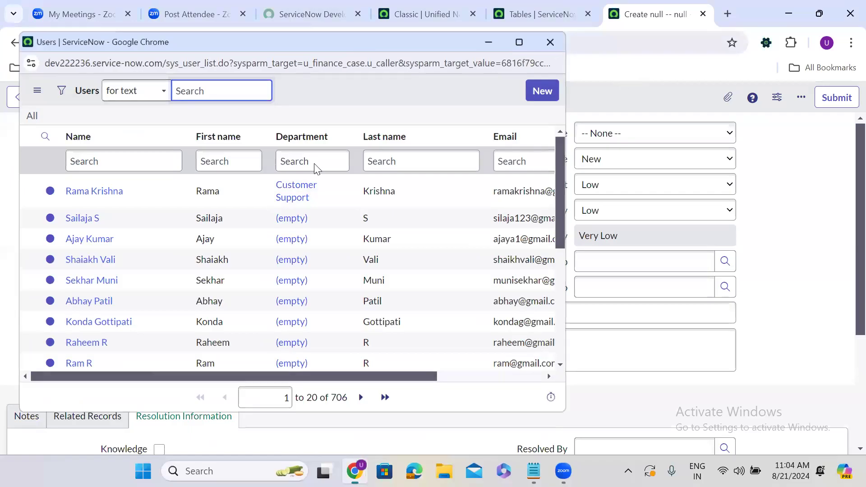
click(550, 42)
click(304, 160)
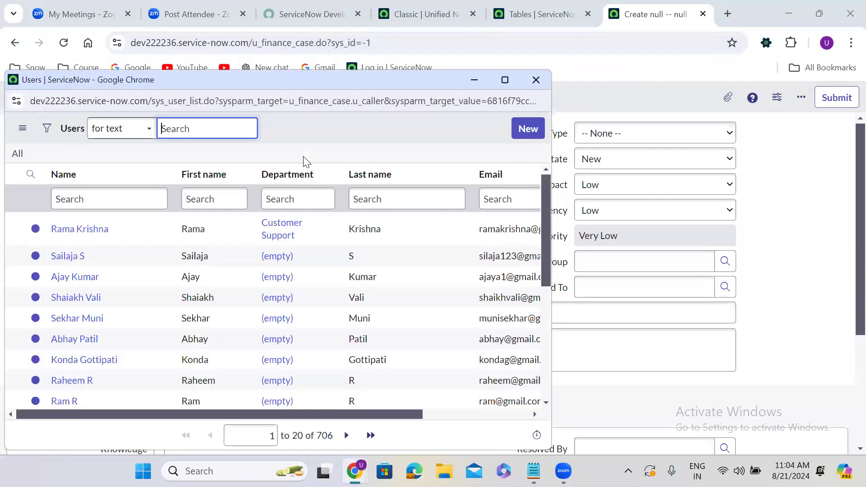
click(536, 81)
View the records offered by the Configuration Item and Assignment Group lookups without choosing any
click(304, 235)
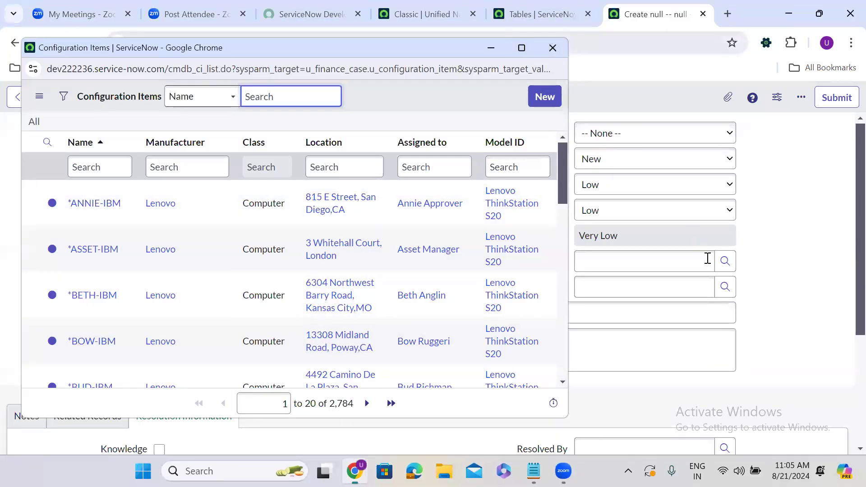
click(725, 261)
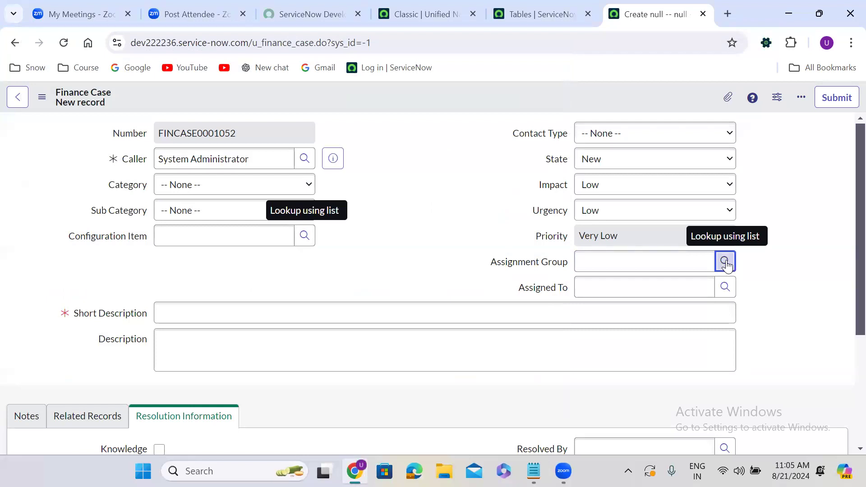
click(725, 263)
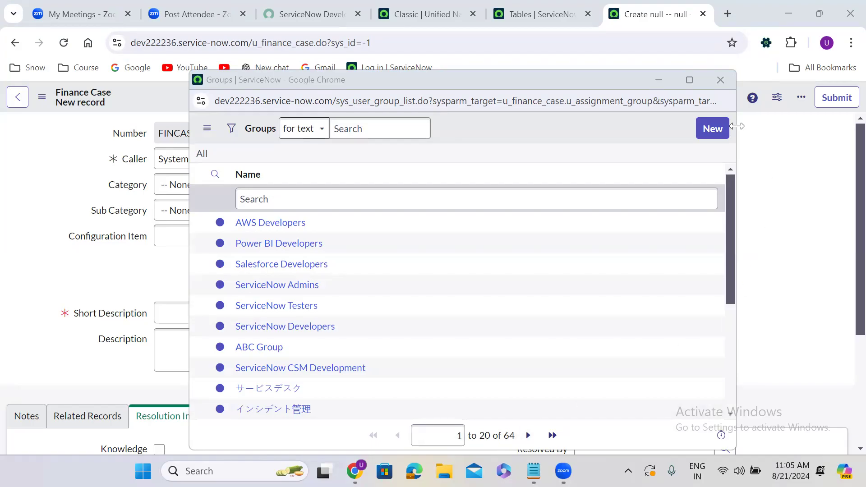
click(721, 80)
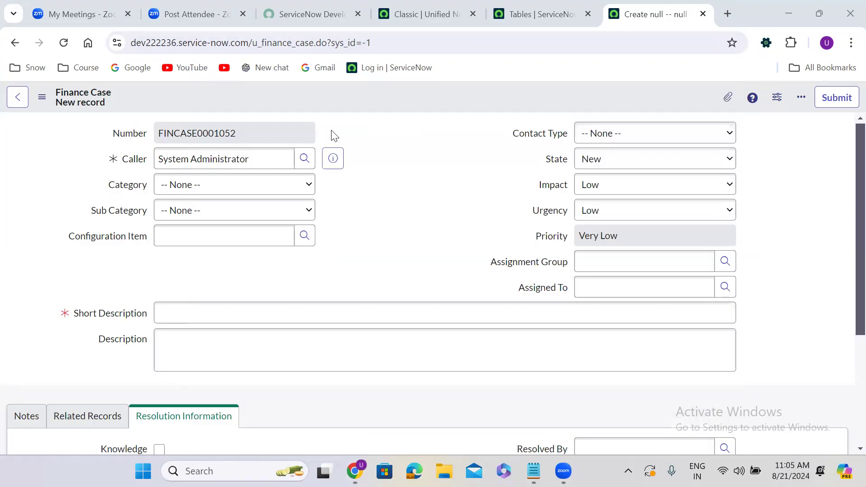
Show the Notes section of the Finance Case form with its Watch List and Work Notes List fields
click(374, 137)
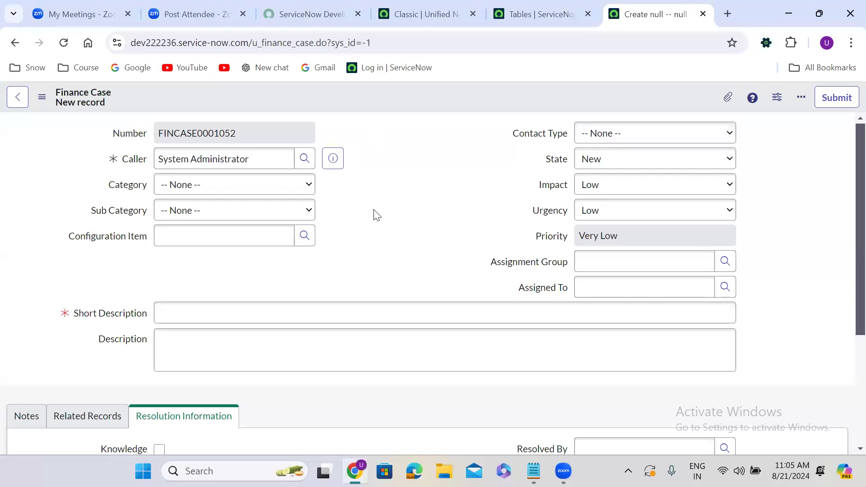
scroll(376, 214, down, 4)
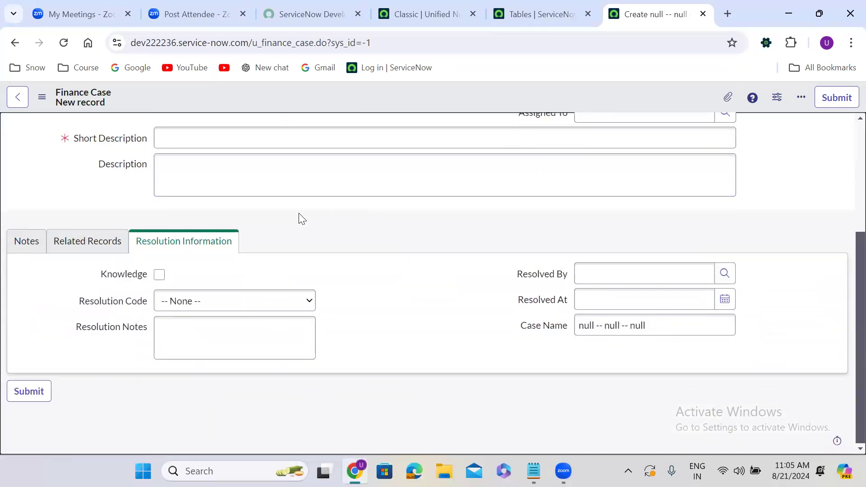
click(27, 242)
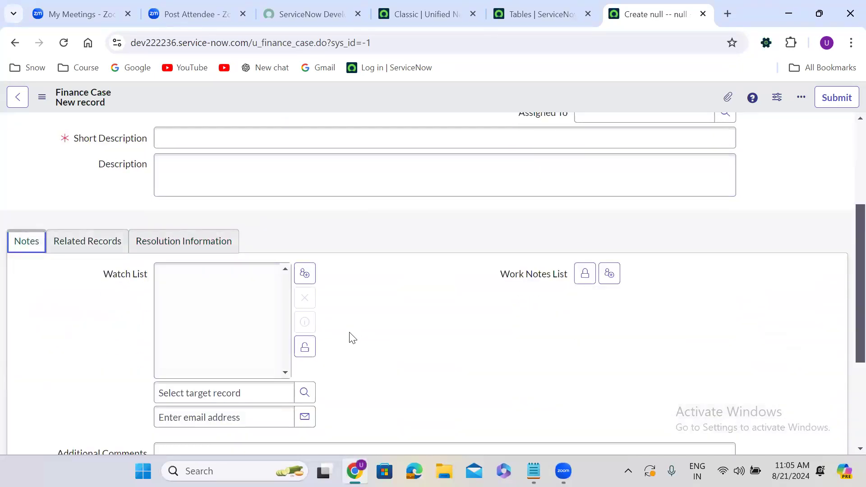
View the records offered by the Watch List lookup, lock the Watch List again, and return to the form's main fields
click(305, 392)
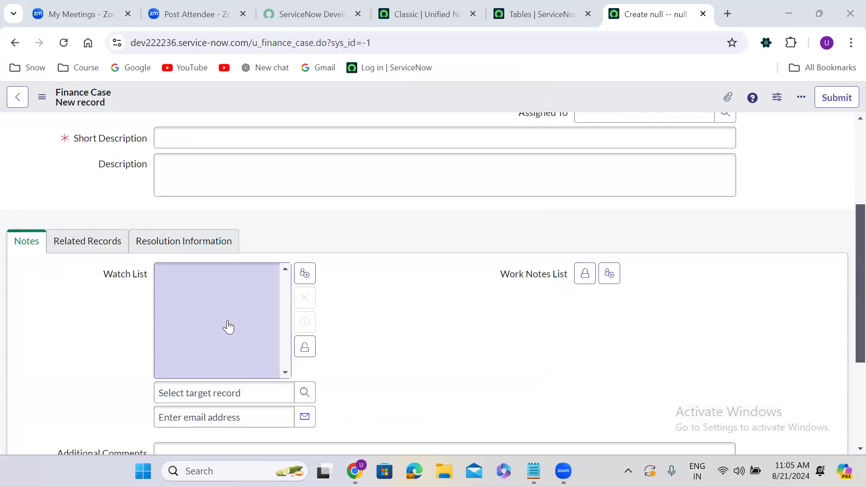
click(305, 346)
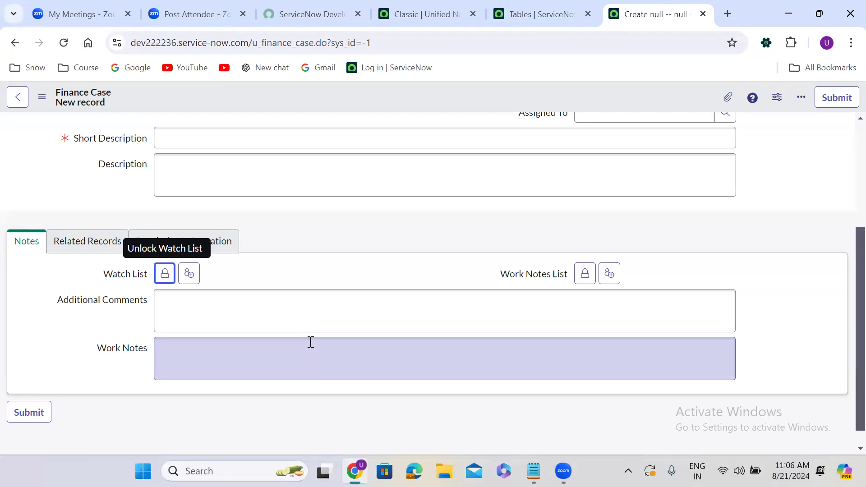
click(313, 241)
scroll(309, 241, up, 4)
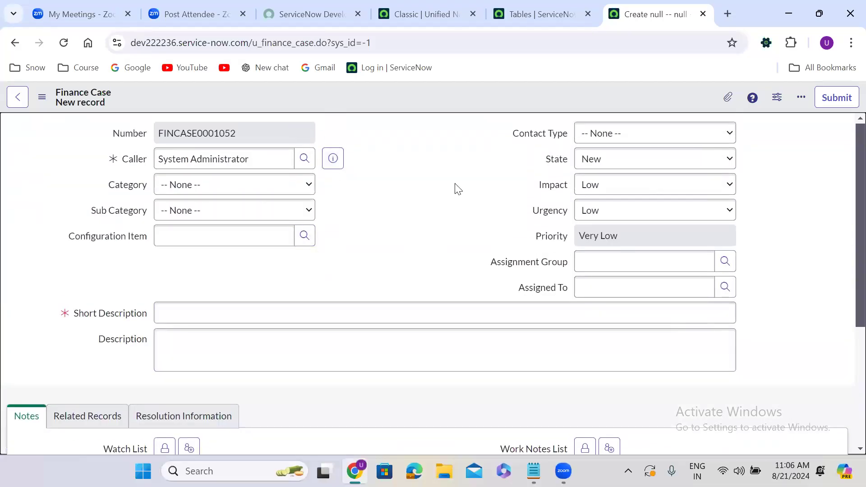
click(478, 206)
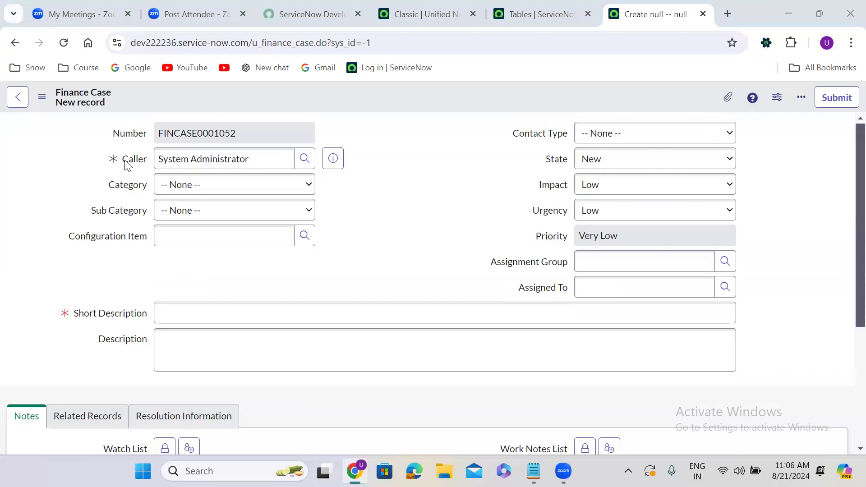
Open the dictionary entry of the Caller field and view the qualifier types available in its reference specification
right_click(125, 161)
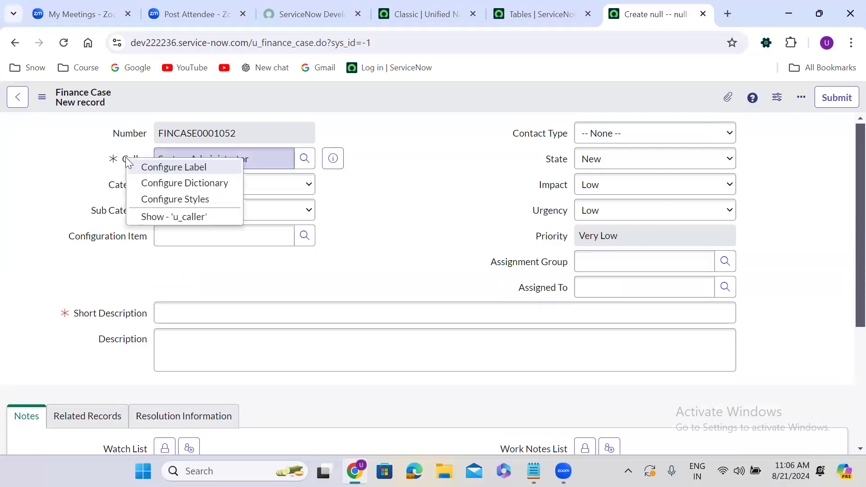
click(193, 183)
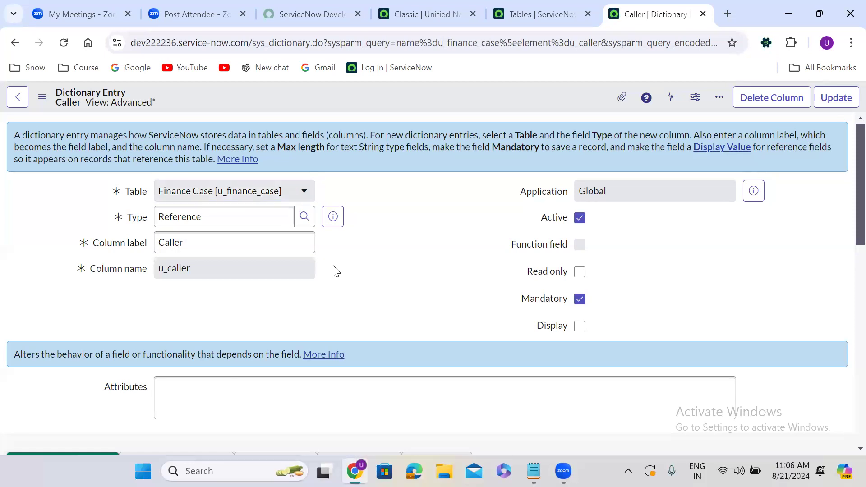
scroll(334, 271, down, 6)
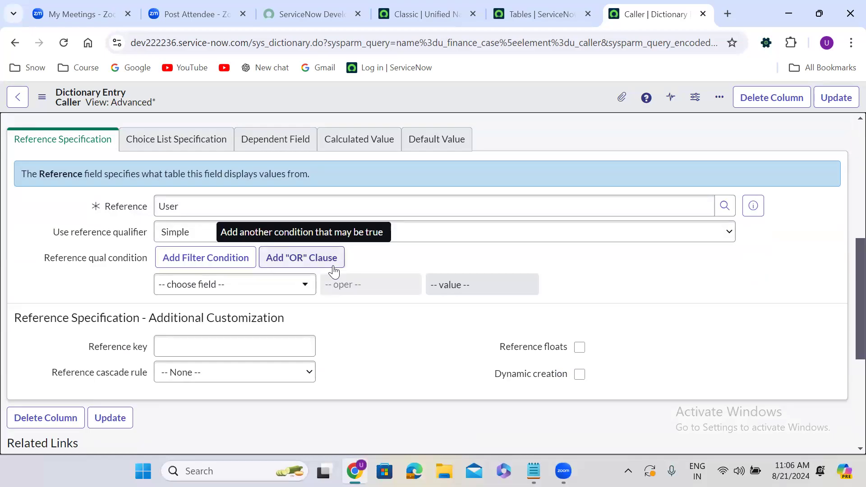
scroll(334, 271, down, 1)
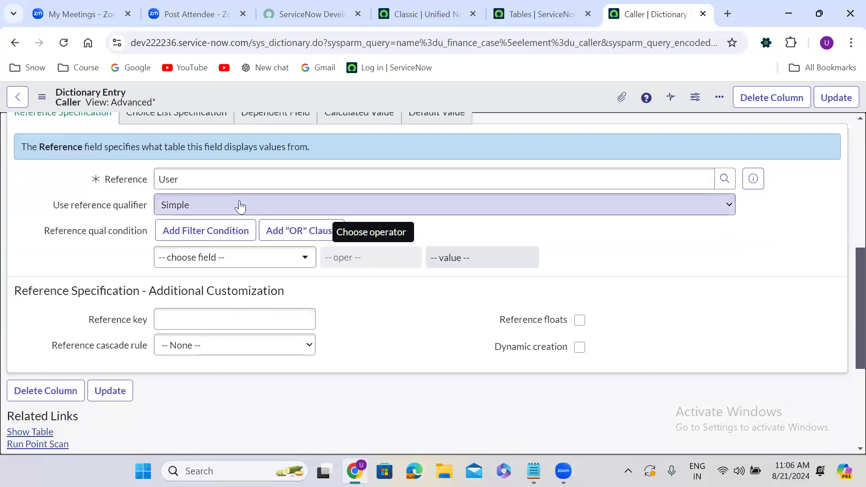
click(221, 207)
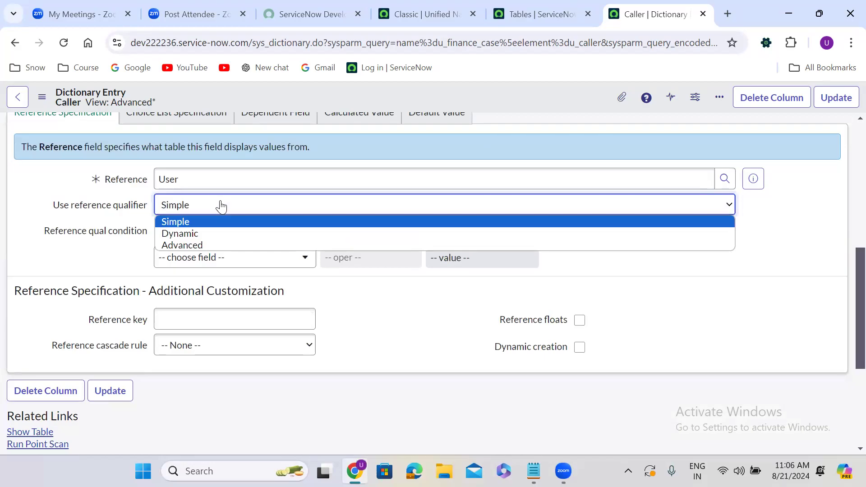
click(103, 146)
scroll(103, 146, up, 1)
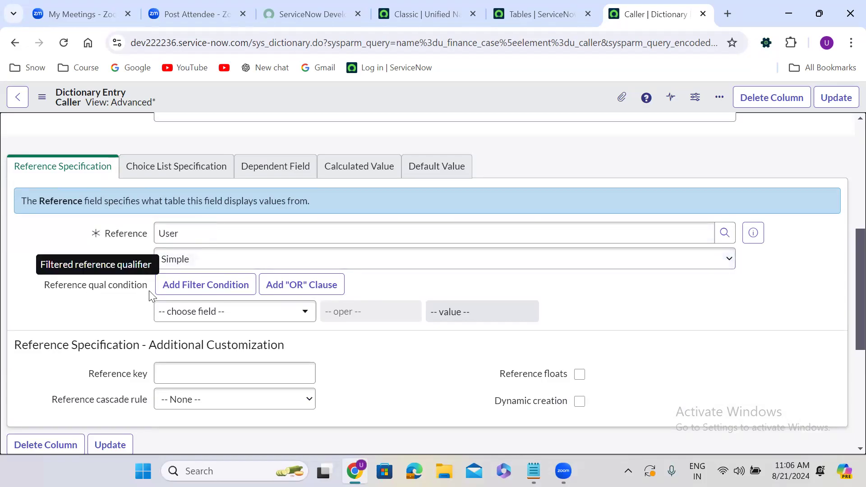
Set the Caller field's simple reference qualifier condition to Department is Customer Support and update the dictionary entry
click(190, 313)
text(dep)
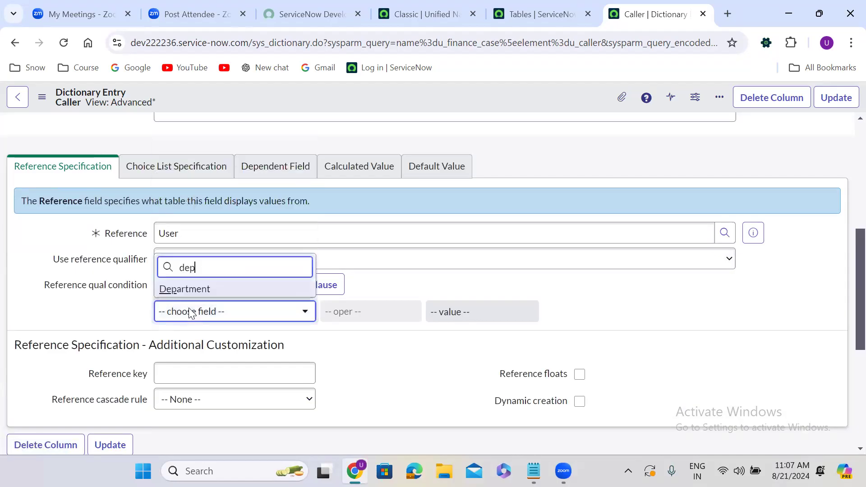
click(190, 289)
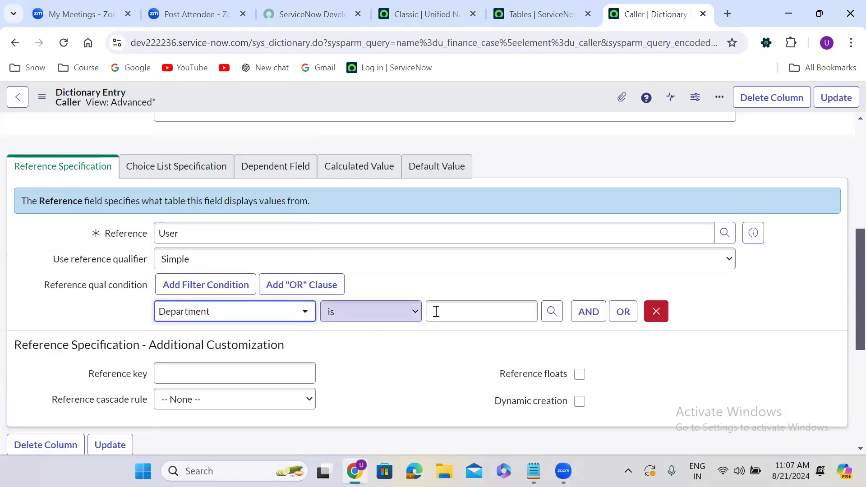
click(452, 313)
text(cus)
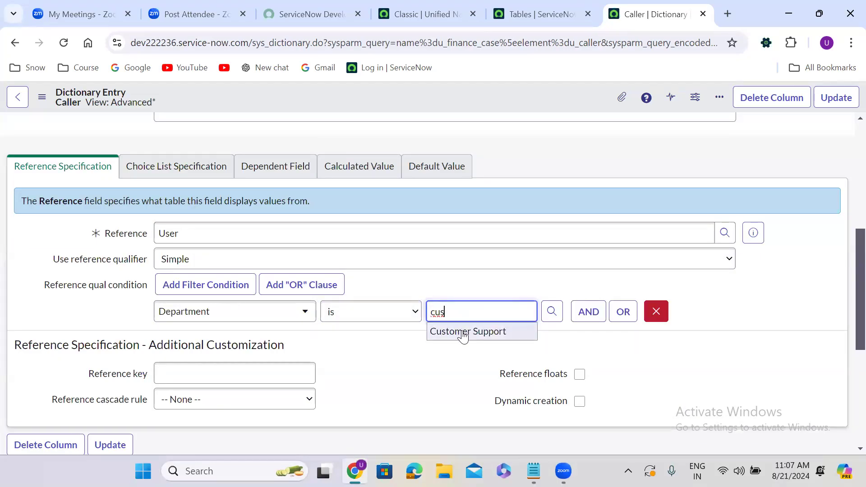
click(463, 332)
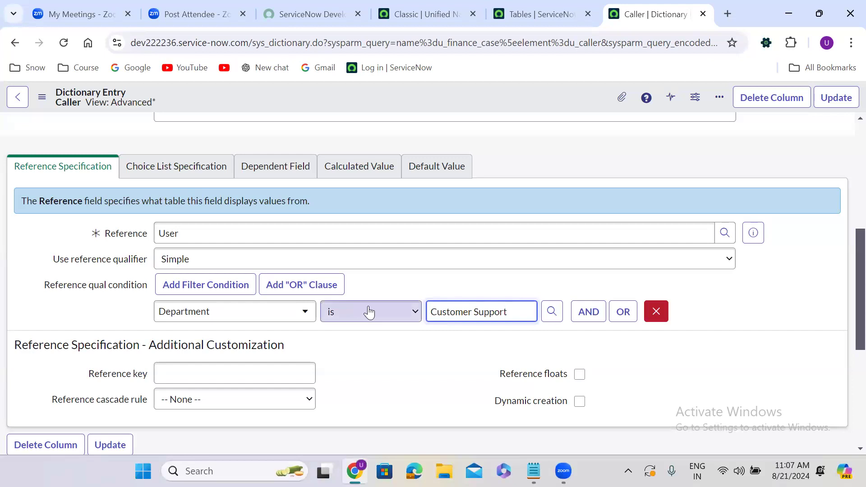
click(829, 97)
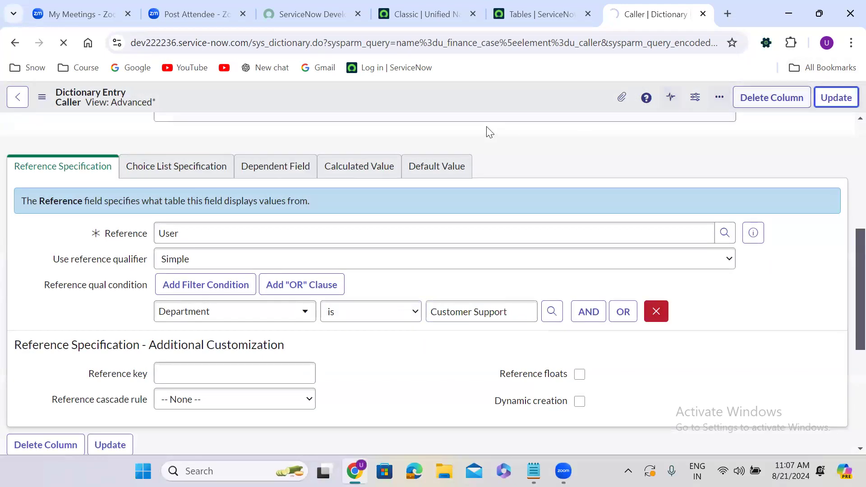
click(381, 191)
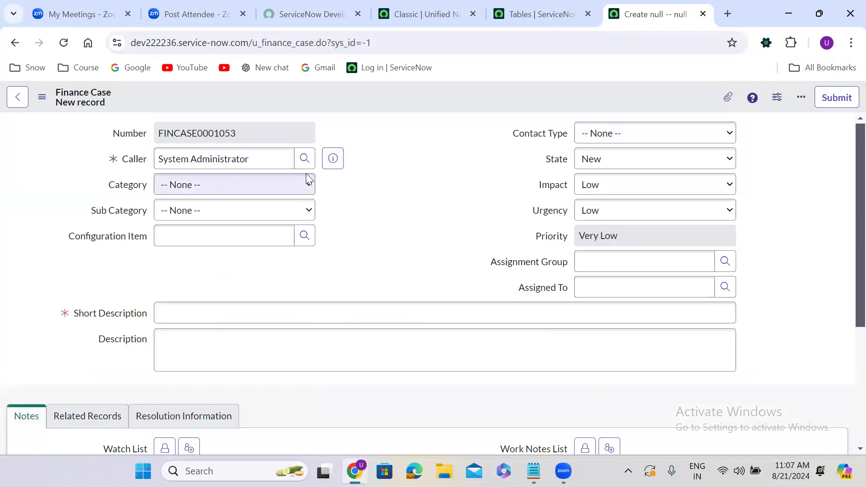
Check the departments of the users offered by the Caller lookup on the Finance Case form and close the list
click(304, 159)
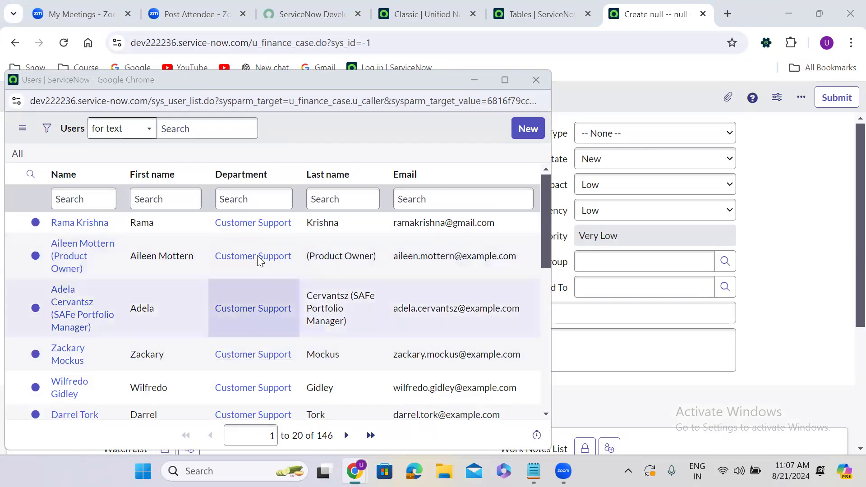
click(535, 80)
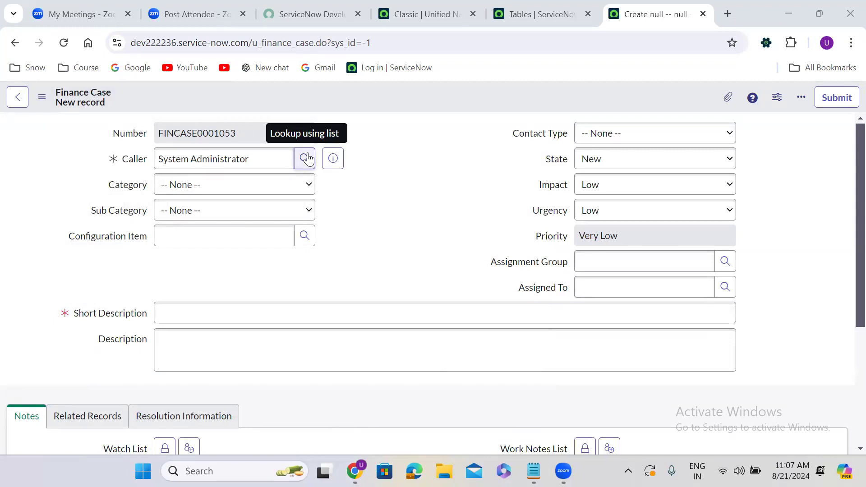
click(306, 159)
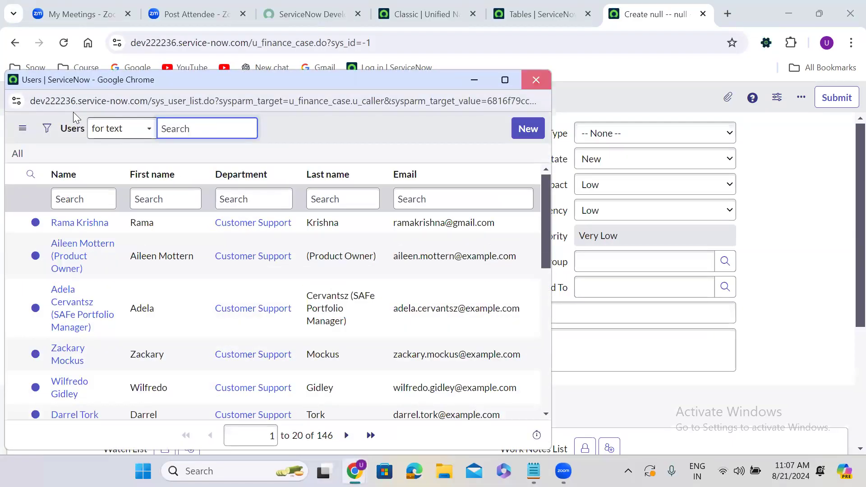
click(536, 80)
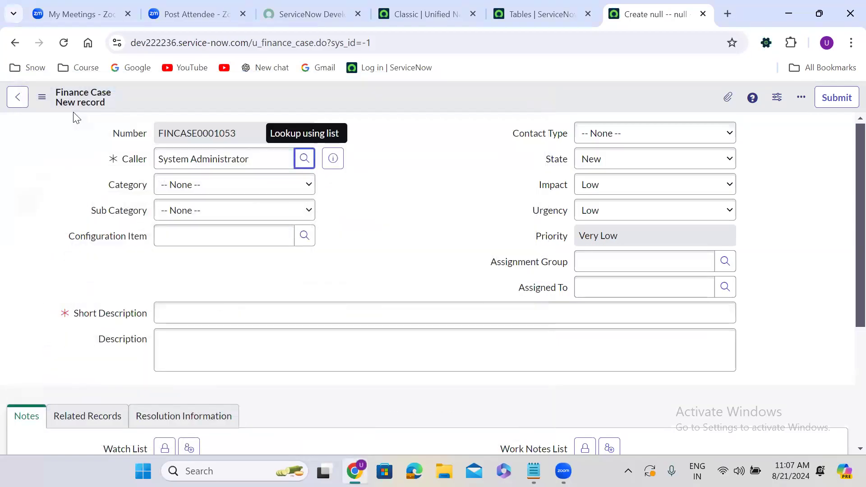
Find the User Administration module by filtering for "user ad" and open its Users list to compare with the Caller lookup
click(409, 18)
click(74, 102)
key(BackSpace)
key(BackSpace)
key(BackSpace)
key(BackSpace)
key(BackSpace)
key(BackSpace)
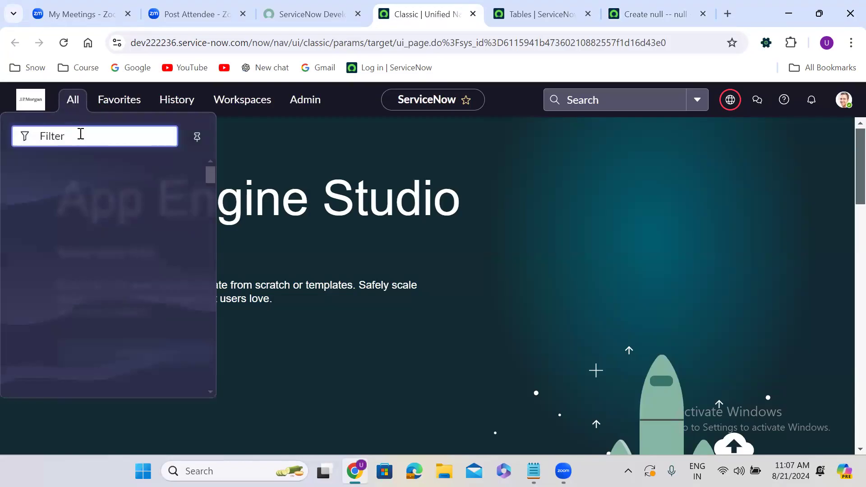
text(user ad)
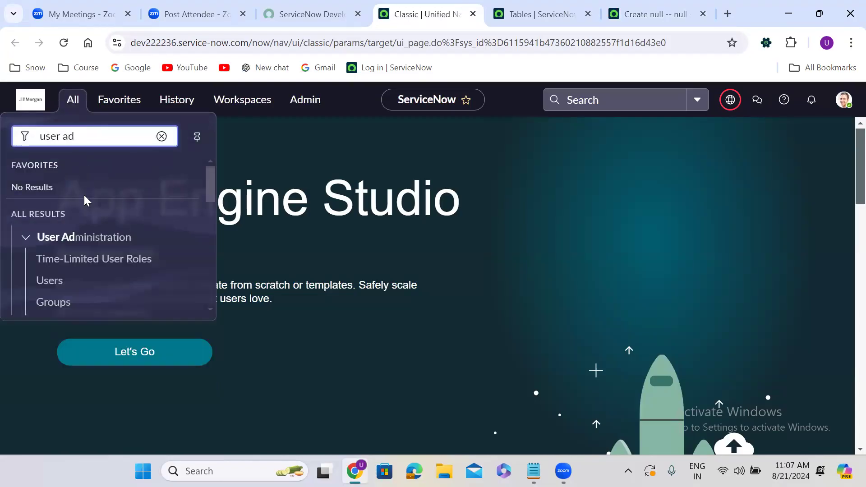
click(52, 282)
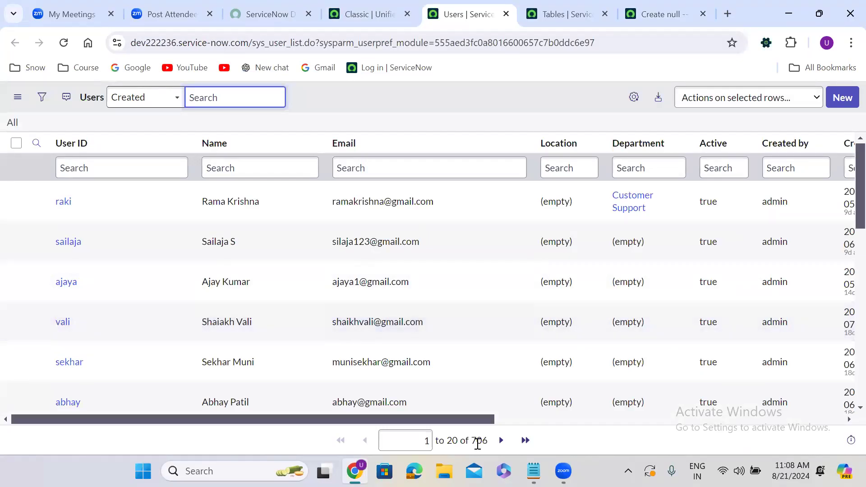
click(649, 7)
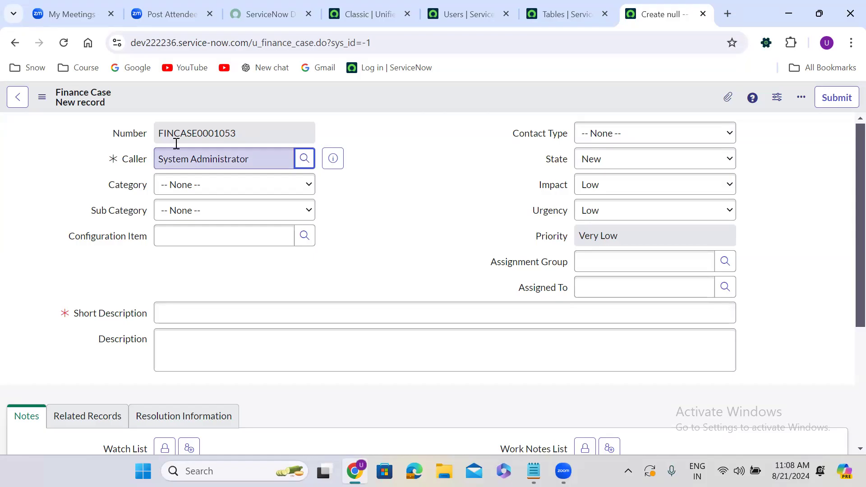
click(458, 12)
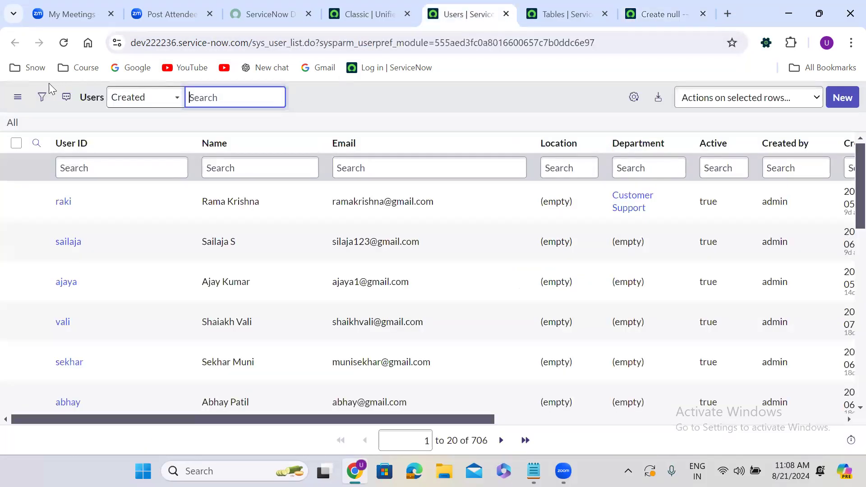
Filter the Users list by Department is Customer Support and check the number of matching records
click(42, 97)
click(81, 157)
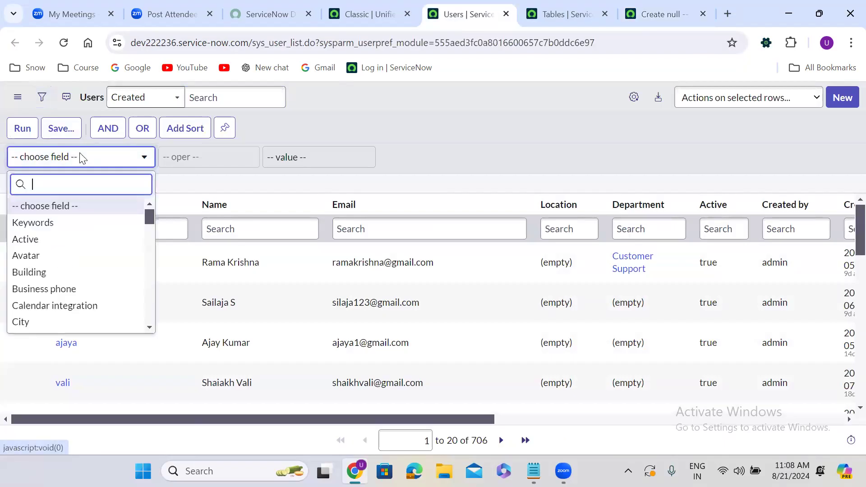
text(dep)
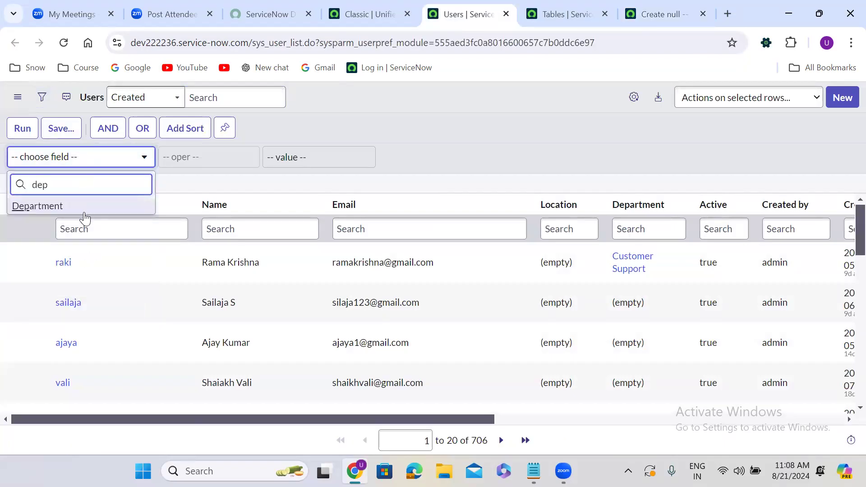
click(85, 214)
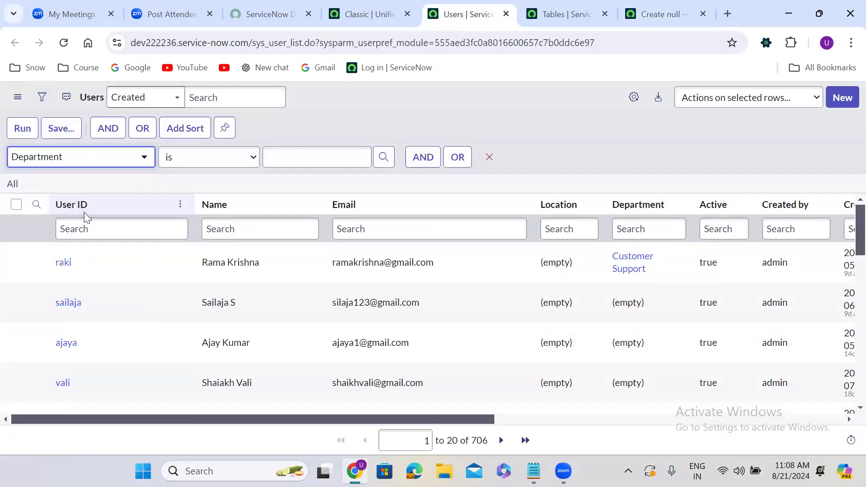
click(281, 160)
text(cus)
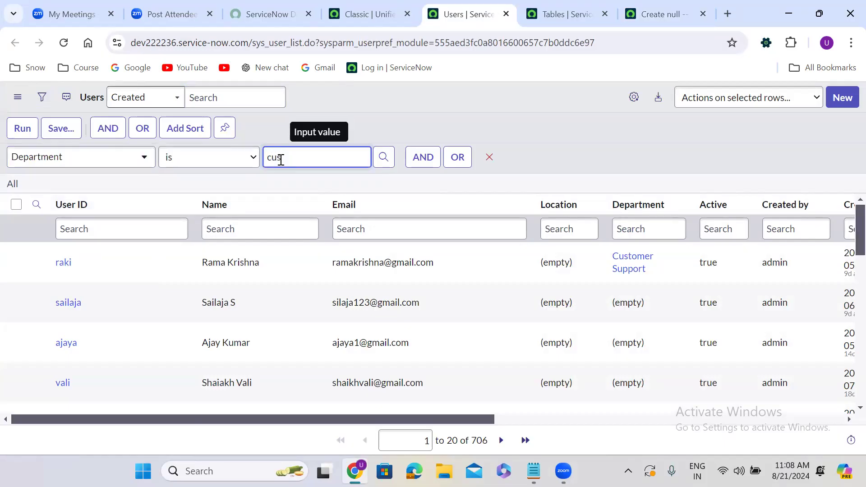
click(298, 179)
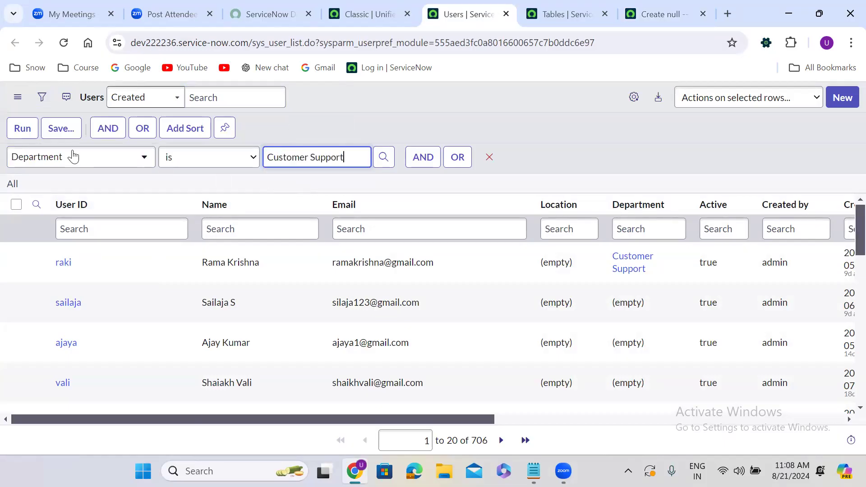
click(22, 131)
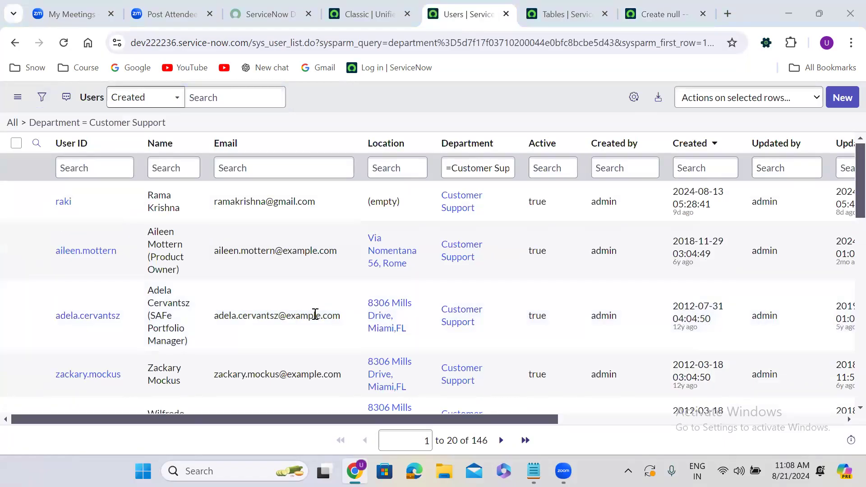
double_click(480, 440)
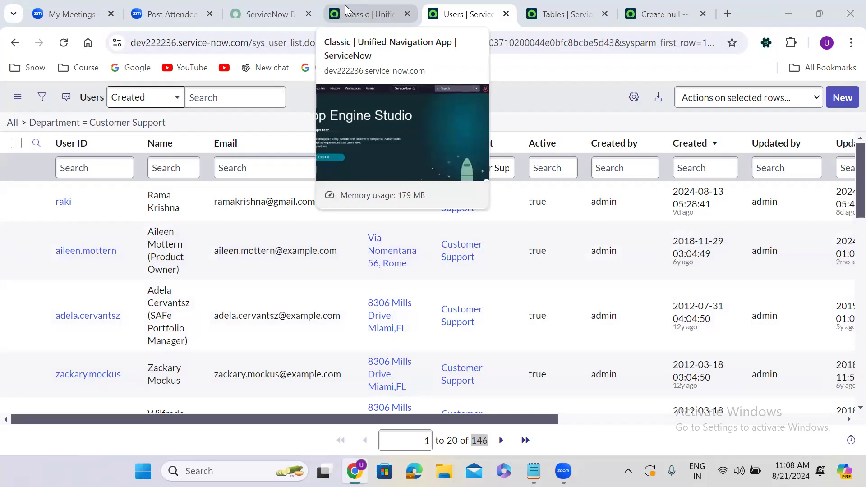
Return to the Finance Case form and open the dictionary entry of the Configuration Item field
click(671, 7)
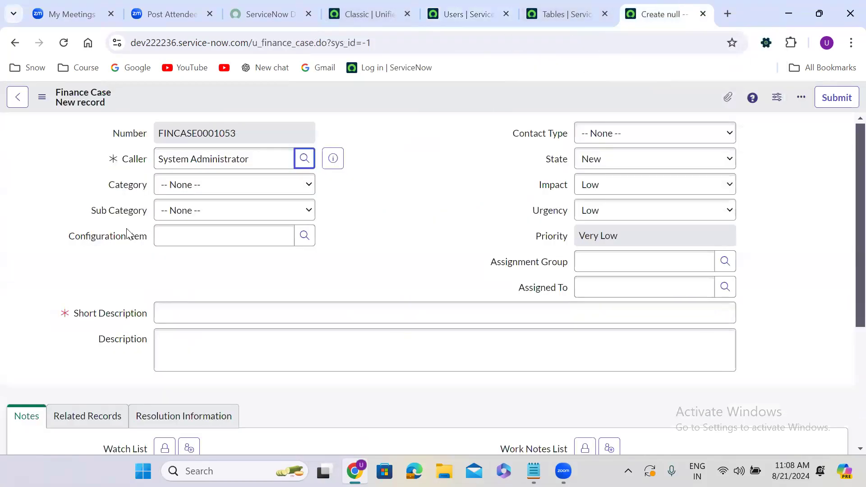
right_click(95, 240)
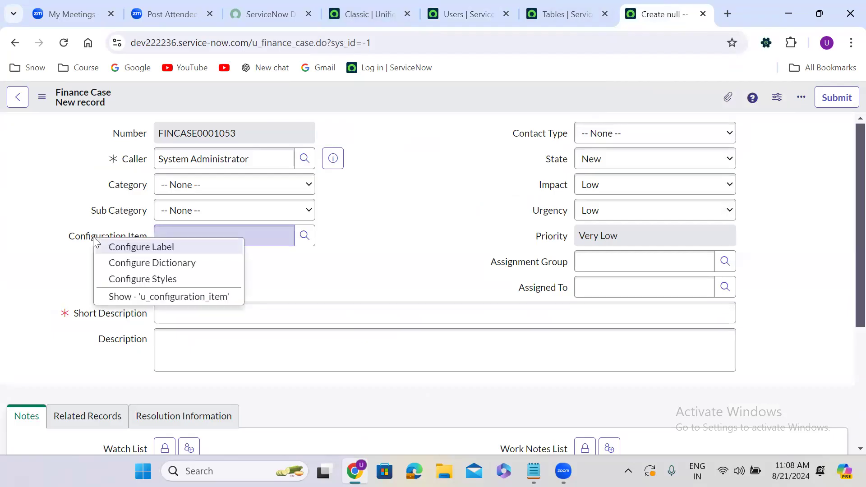
click(162, 266)
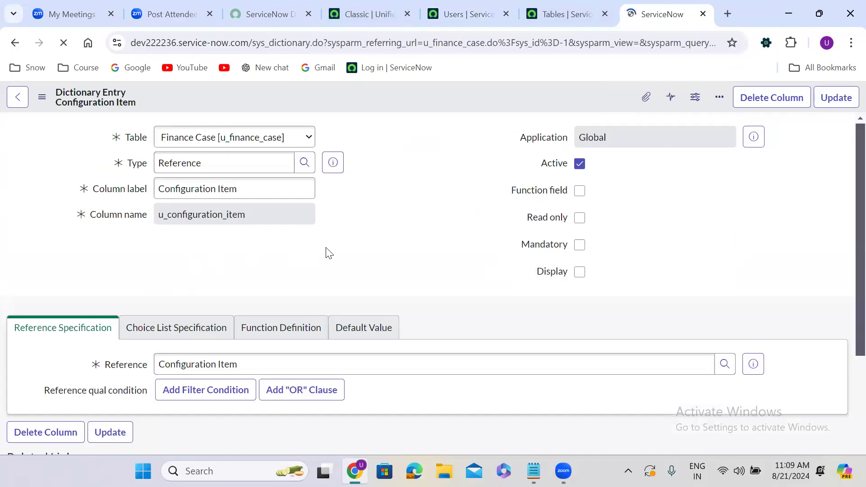
Choose Class as the field of the reference qualifier condition in the Configuration Item dictionary entry
scroll(329, 251, down, 7)
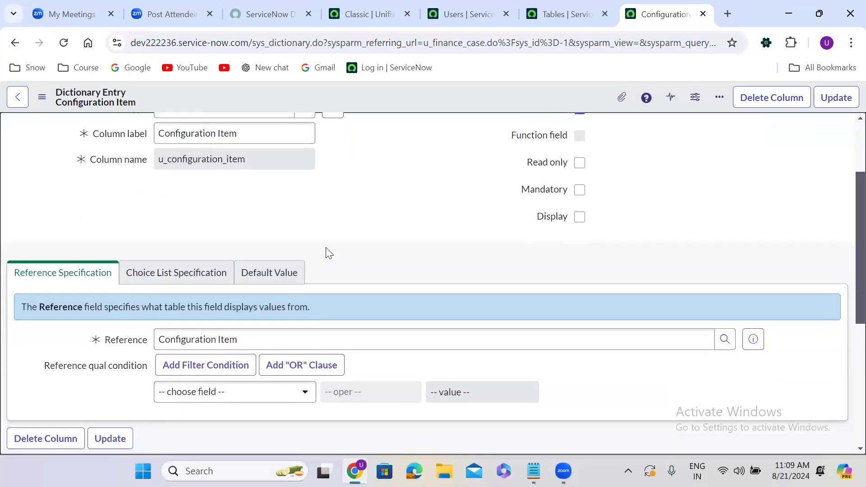
click(224, 151)
text(class)
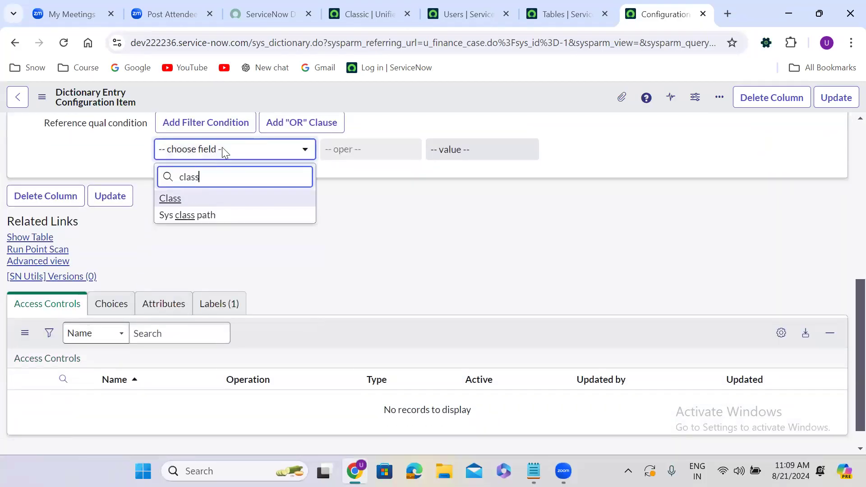
click(234, 202)
Set the Class condition's value to Computer and save the Configuration Item dictionary entry
click(497, 151)
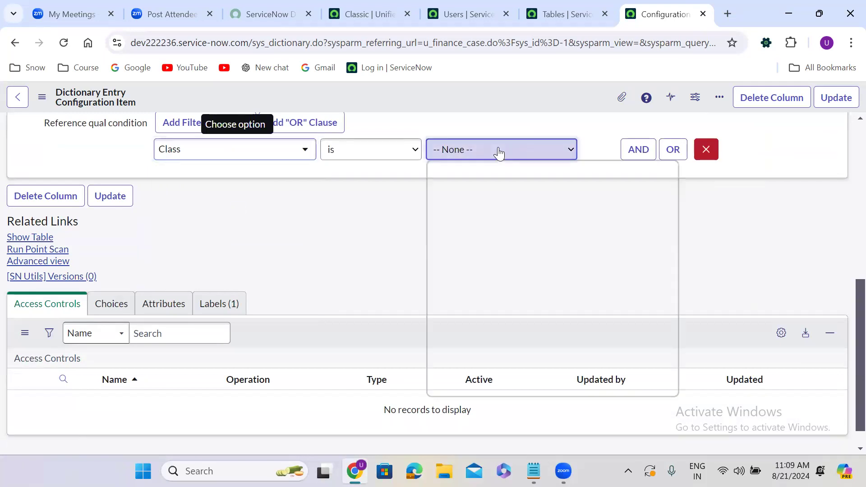
text(comp)
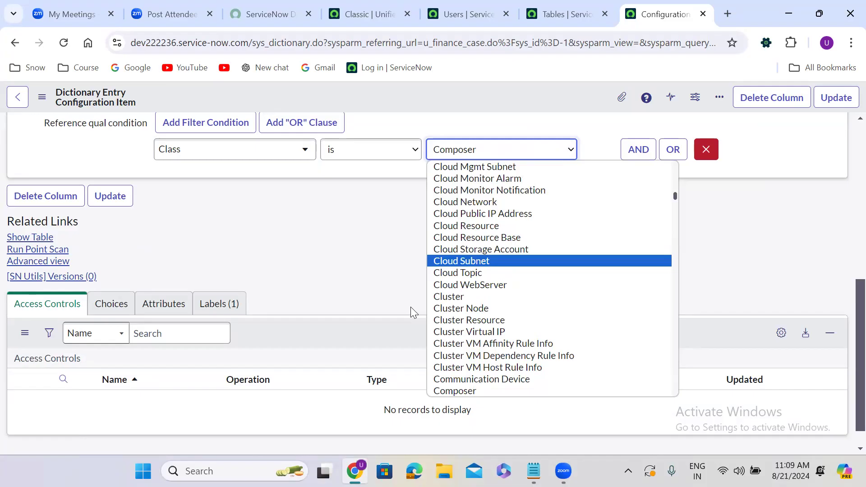
click(492, 157)
click(492, 157)
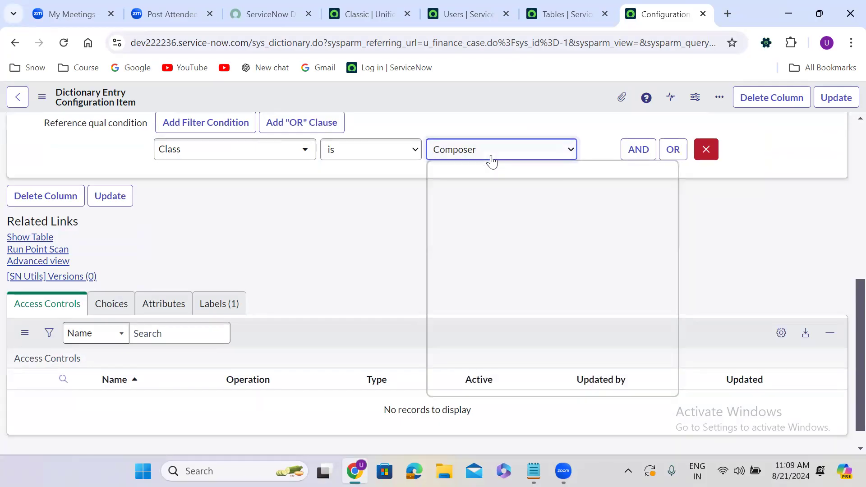
key(Down)
key(Down)
key(Down)
key(Down)
key(Down)
key(Down)
key(Up)
key(Up)
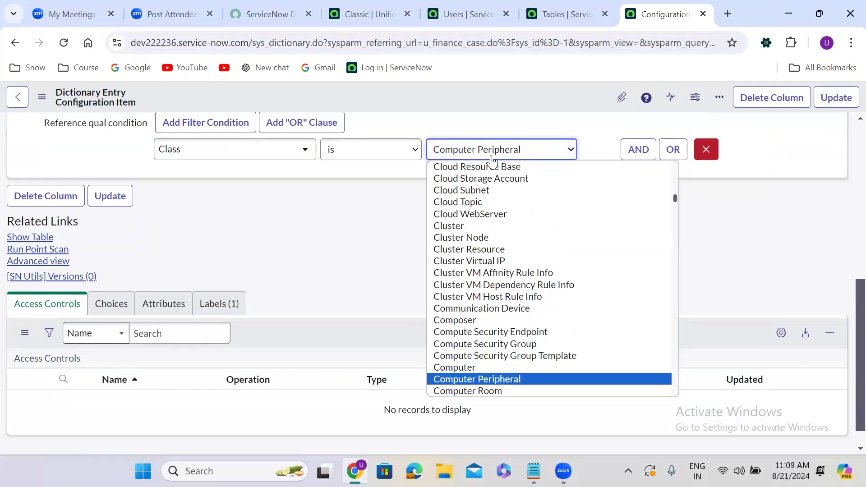
key(Return)
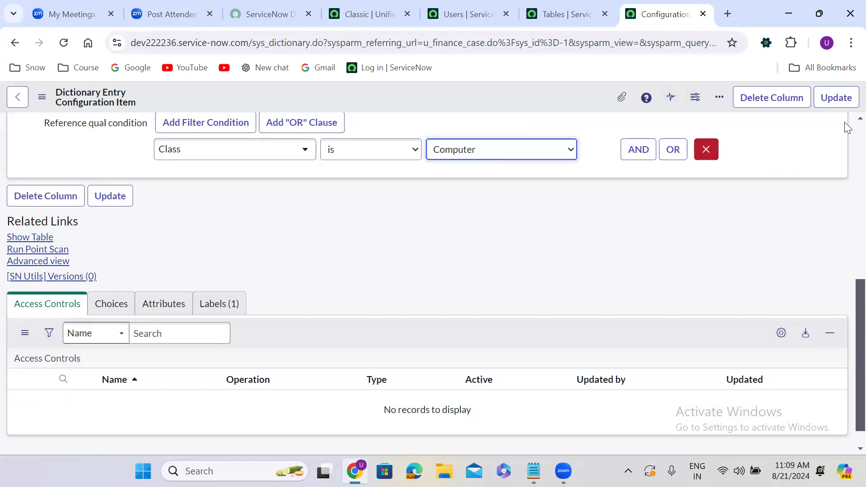
click(835, 98)
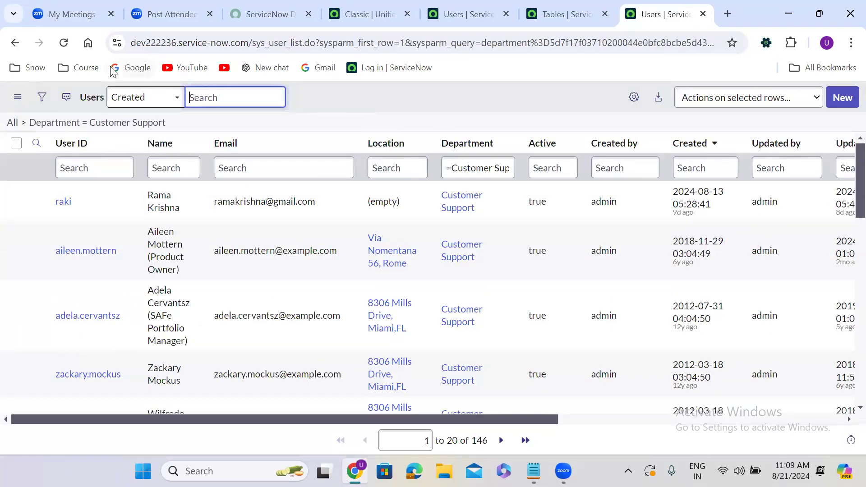
Return to the Finance Case form, check the classes offered by the Configuration Item lookup and close the list
click(15, 43)
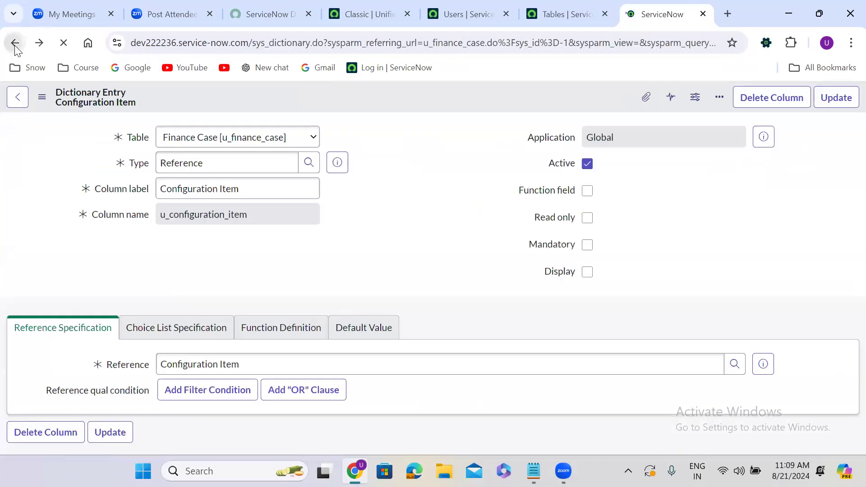
click(15, 45)
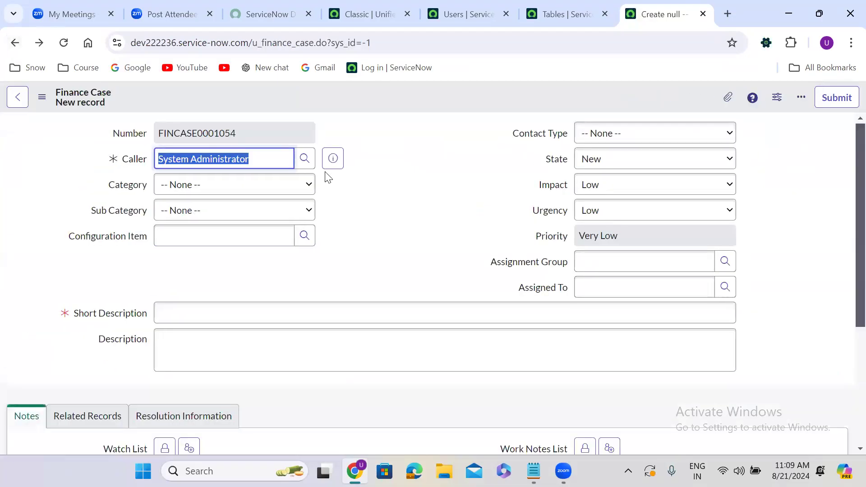
click(405, 194)
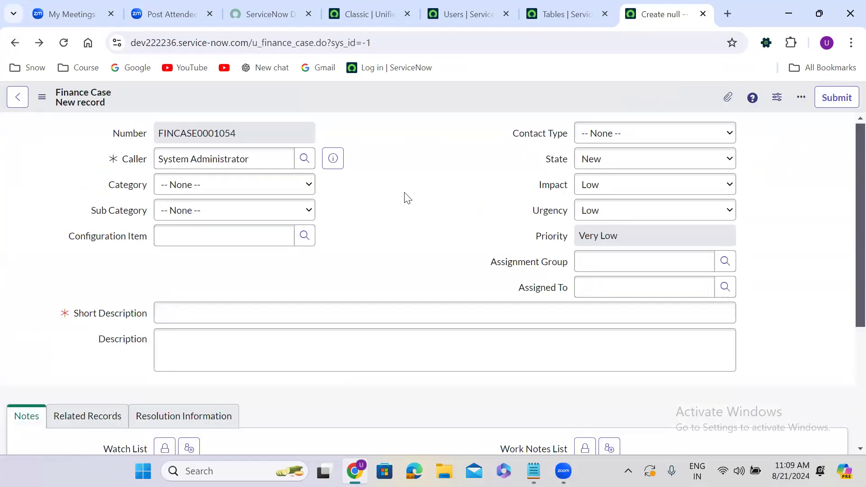
click(305, 233)
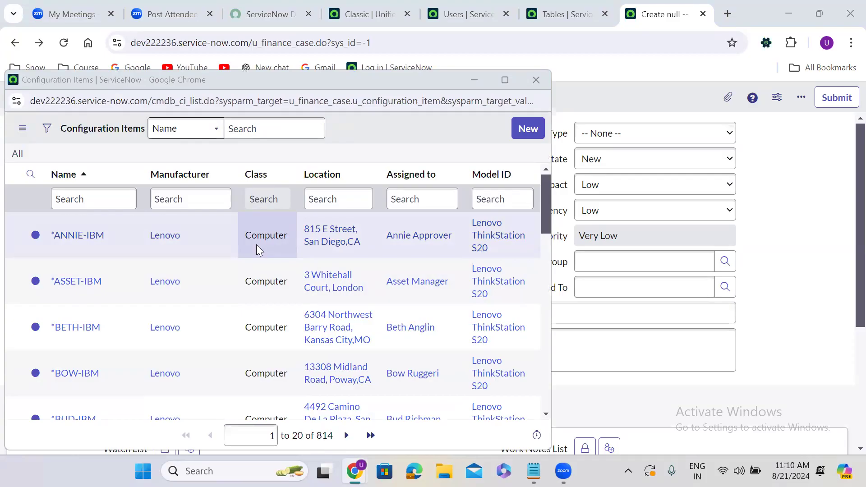
click(536, 80)
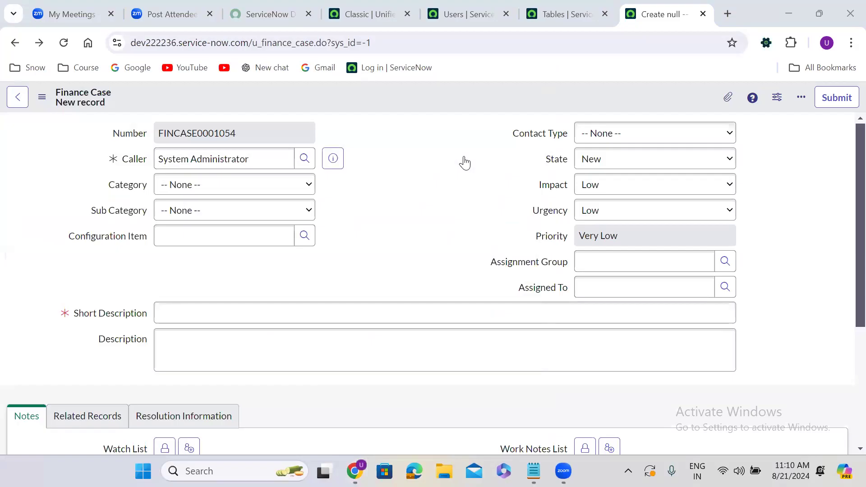
Unlock the Watch List, check how many users its lookup offers and close the lookup list
scroll(355, 230, down, 4)
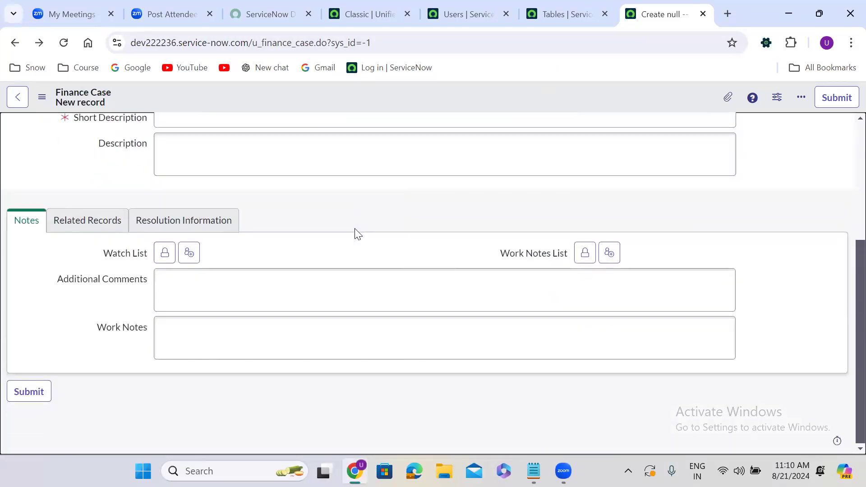
click(165, 253)
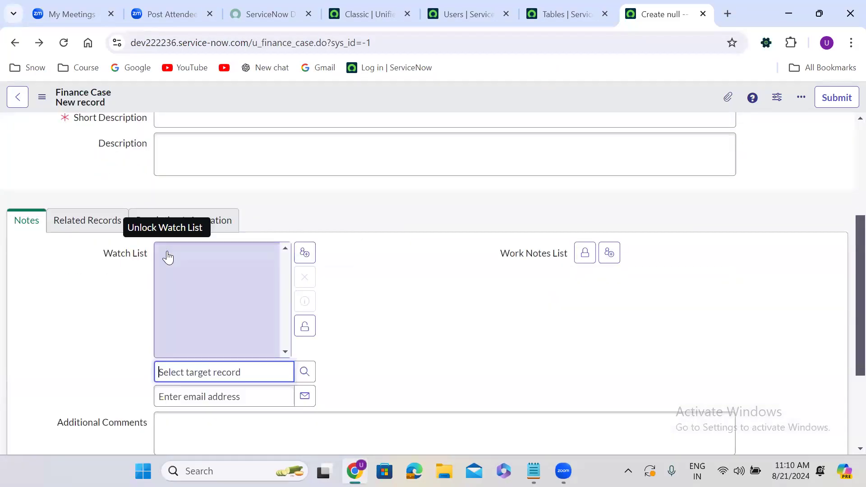
click(305, 372)
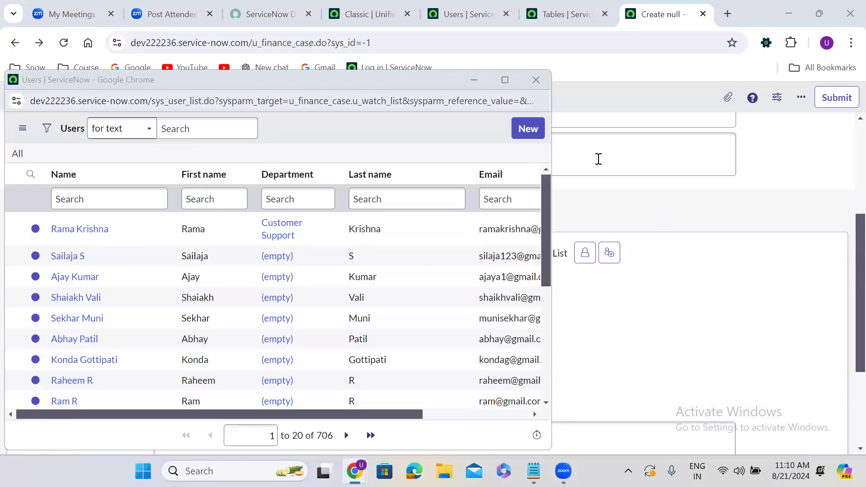
click(536, 79)
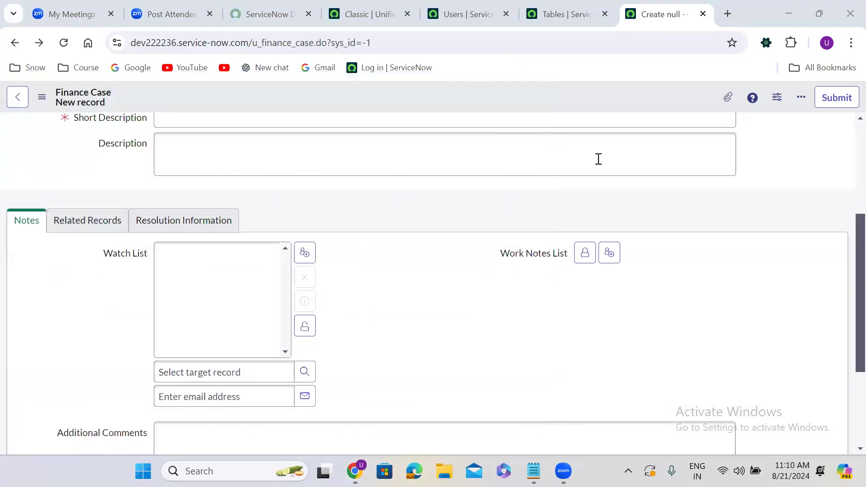
Filter the separate Users list by Active is true and check the number of matching records
click(448, 11)
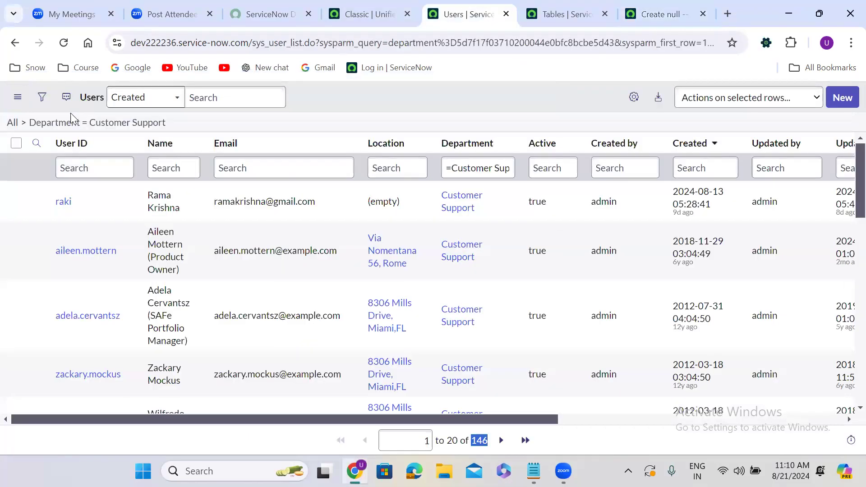
click(40, 101)
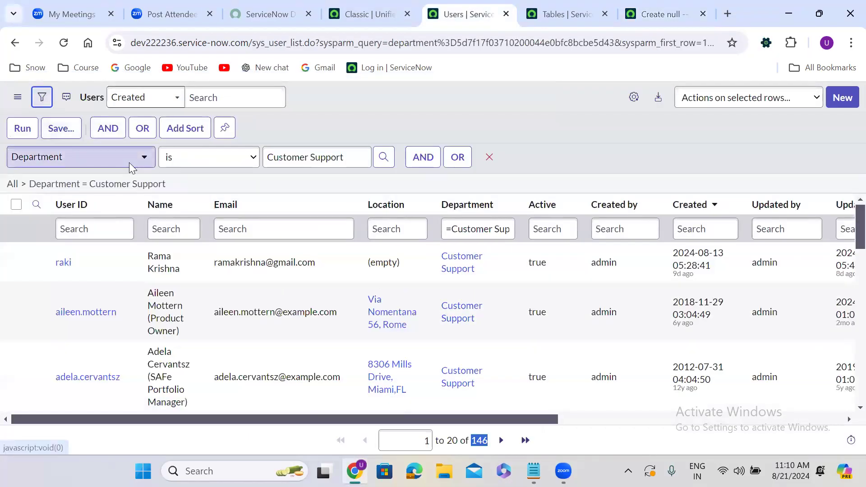
click(129, 162)
text(act)
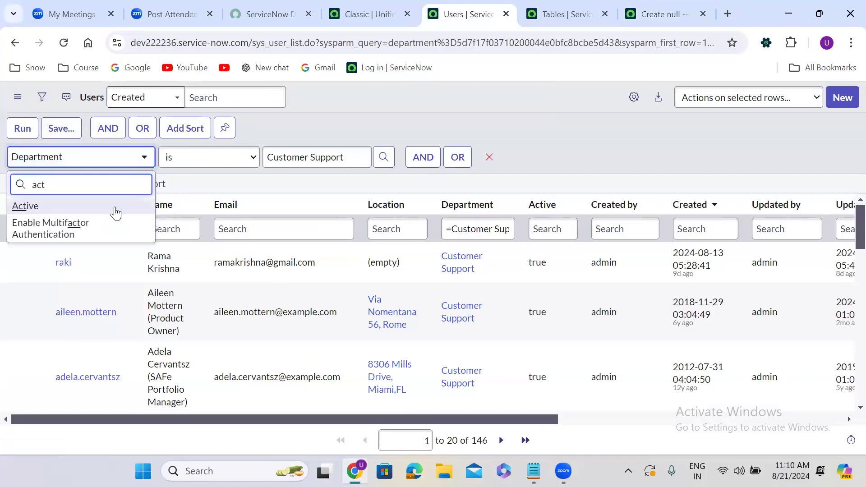
click(117, 212)
click(25, 135)
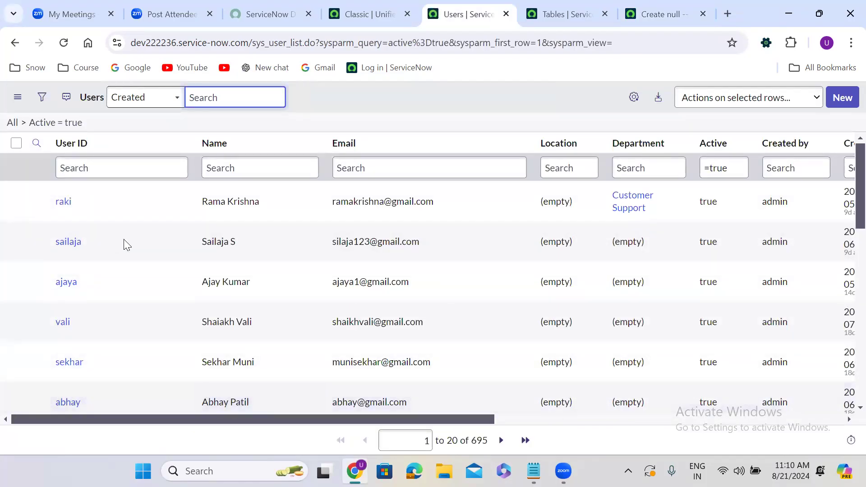
double_click(481, 441)
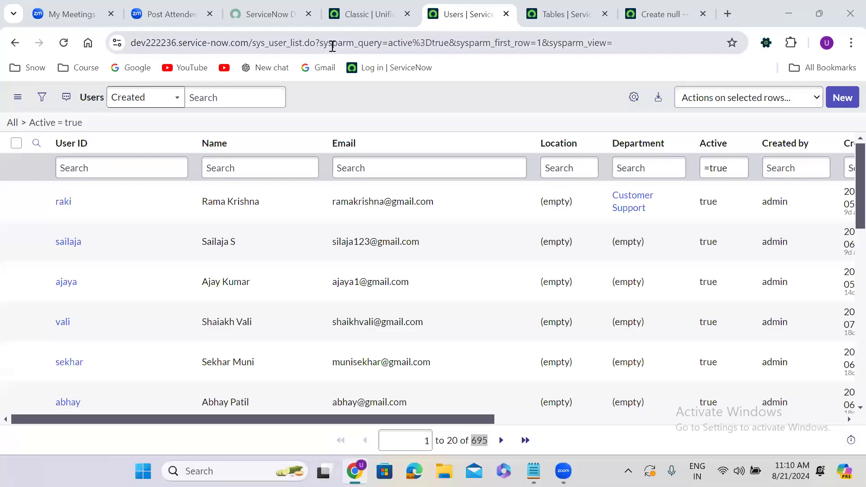
Set the reference qualifier condition of the Finance Case form's Watch List field to Active is true and save its dictionary entry
click(655, 6)
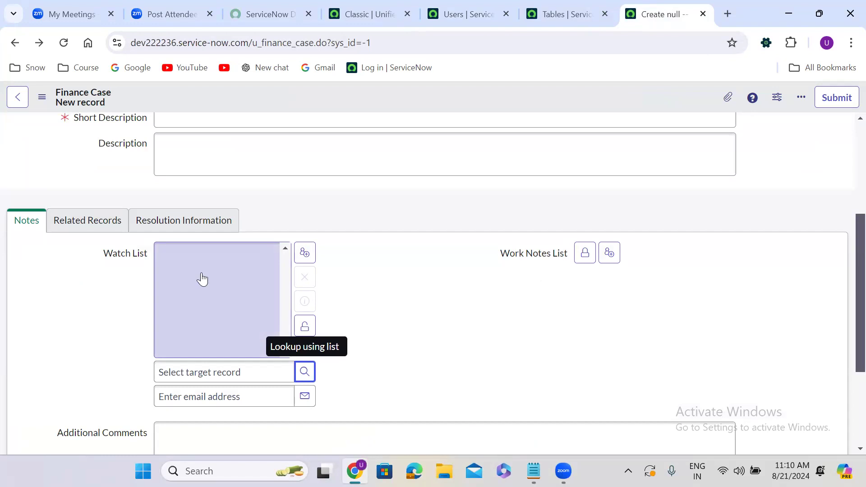
right_click(124, 255)
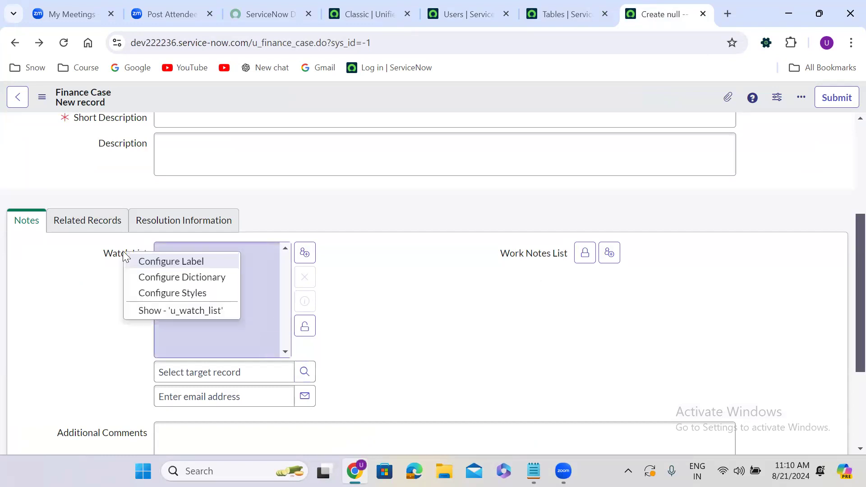
click(181, 277)
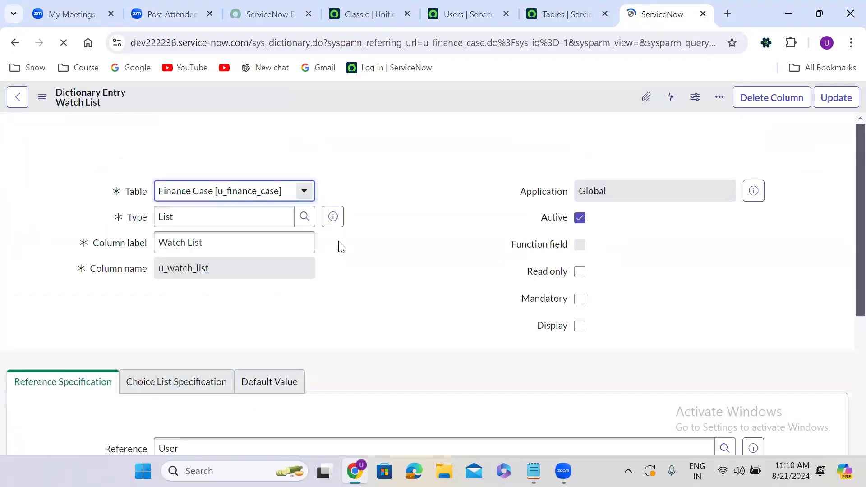
scroll(339, 246, down, 7)
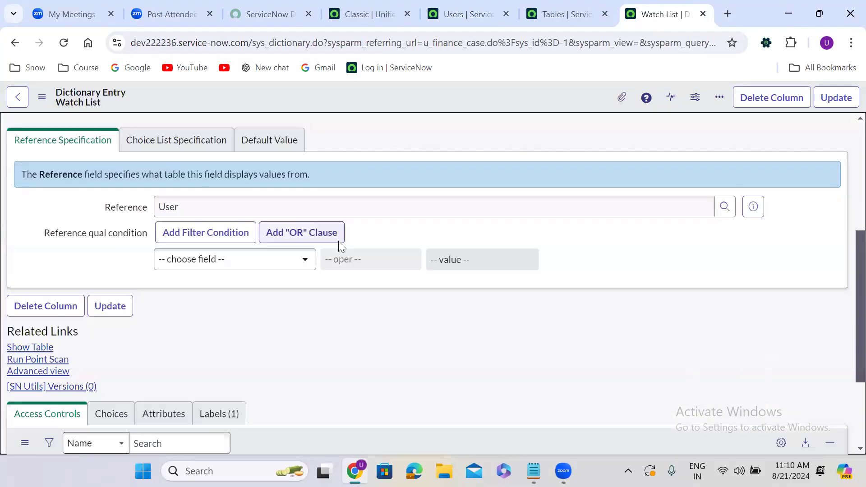
click(210, 174)
text(act)
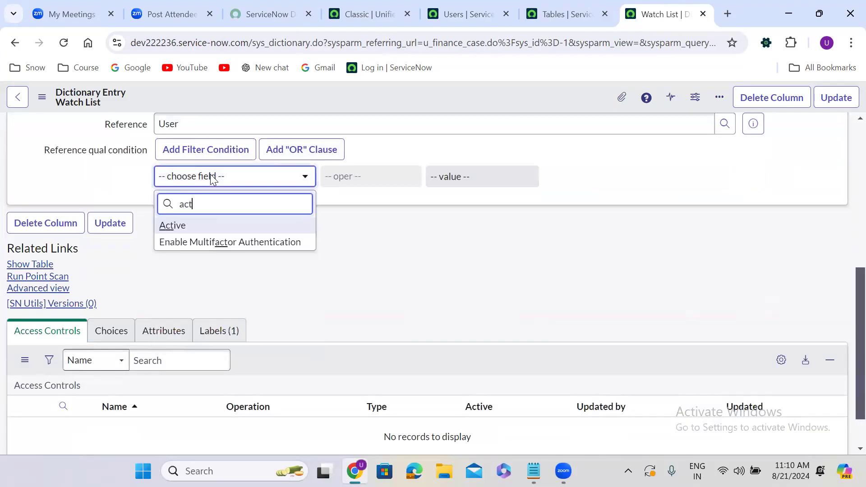
click(231, 226)
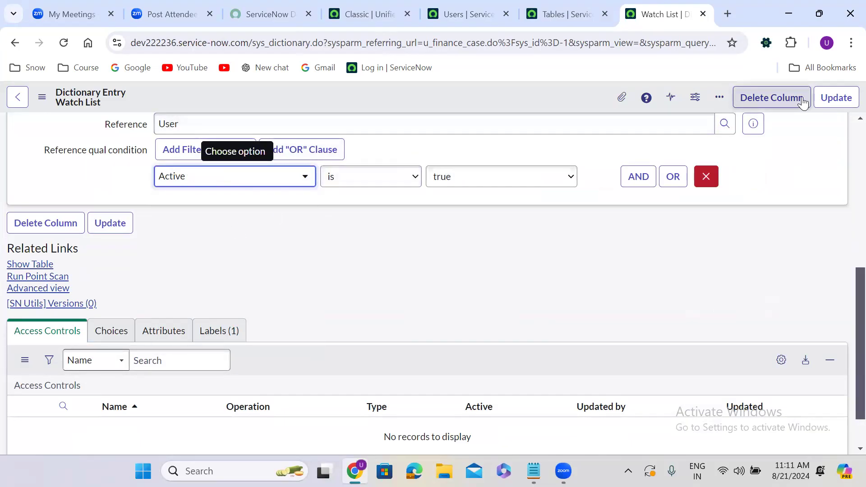
click(825, 100)
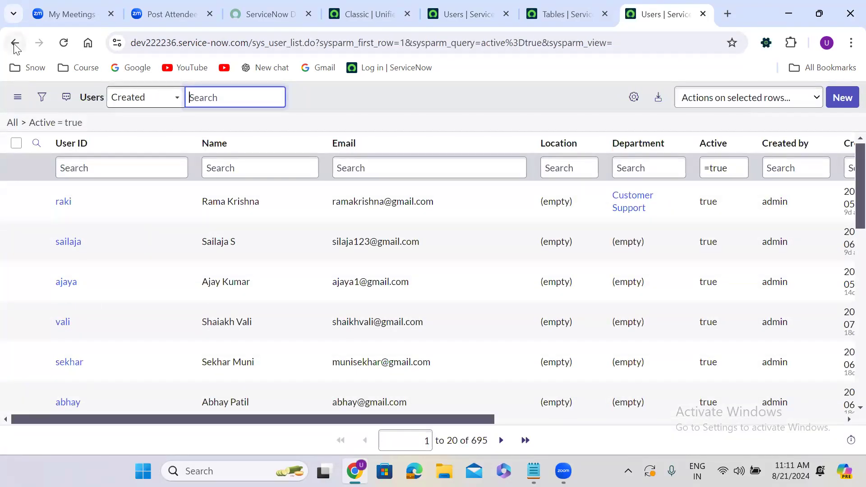
Check the number of users offered by the Watch List lookup on the Finance Case form and lock the Watch List again
click(15, 44)
click(16, 49)
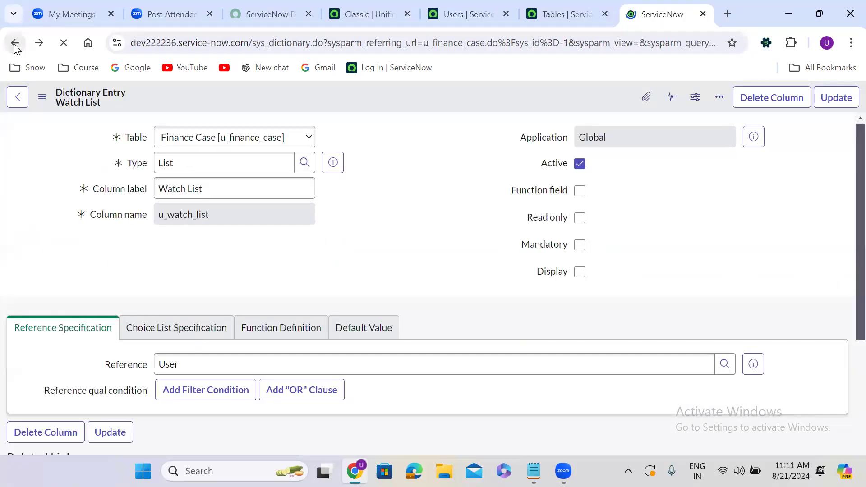
click(351, 206)
scroll(351, 206, down, 1)
click(164, 253)
key(Tab)
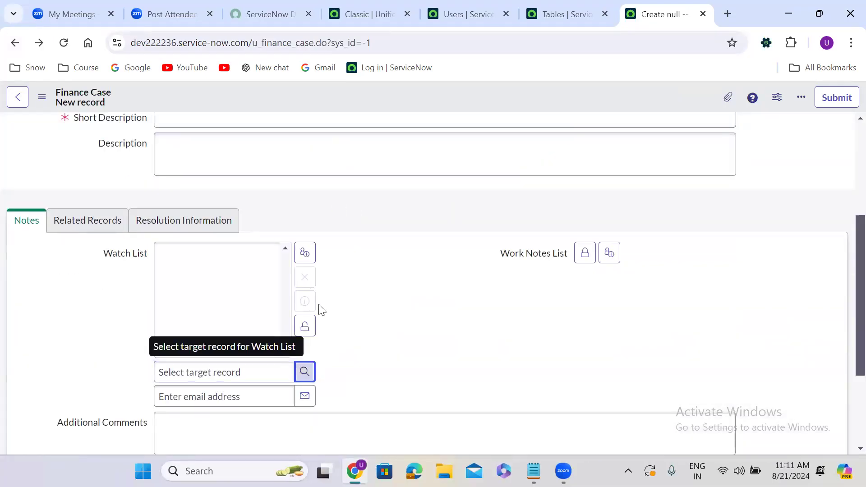
key(Return)
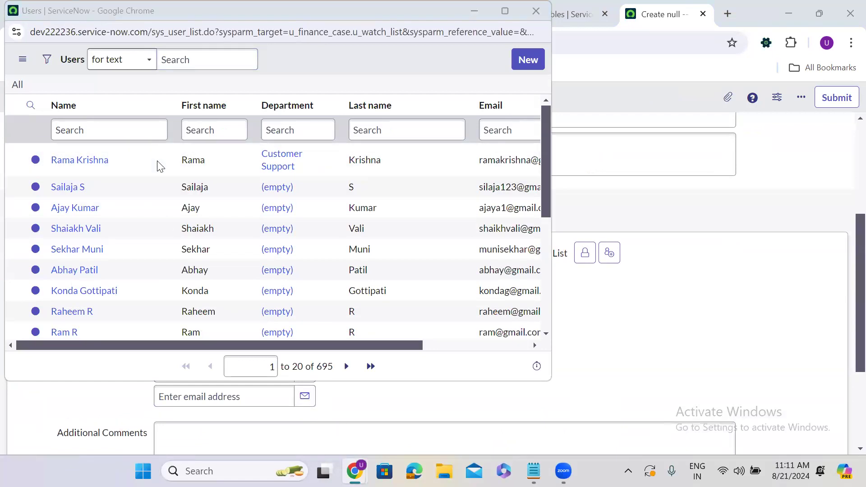
click(540, 12)
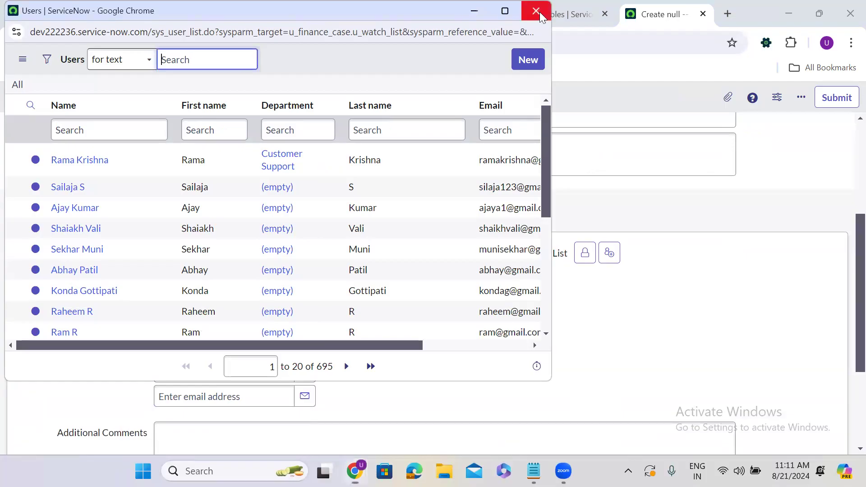
mouse_move(539, 11)
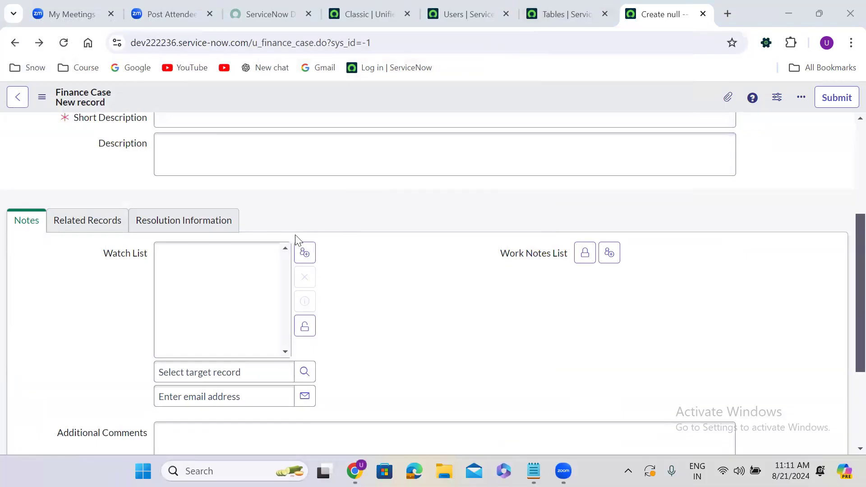
click(305, 316)
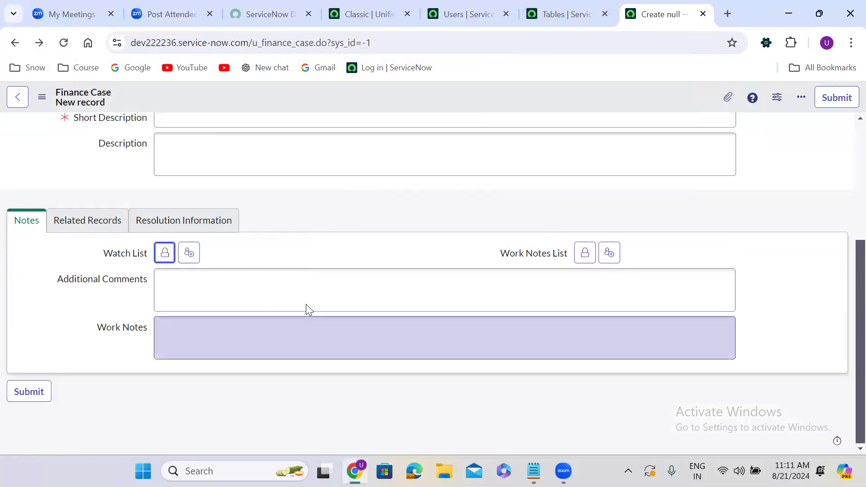
Switch to Notepad and list Simple, Dynamic and Advanced on separate lines below the Reference Qualifiers definition
scroll(383, 225, up, 4)
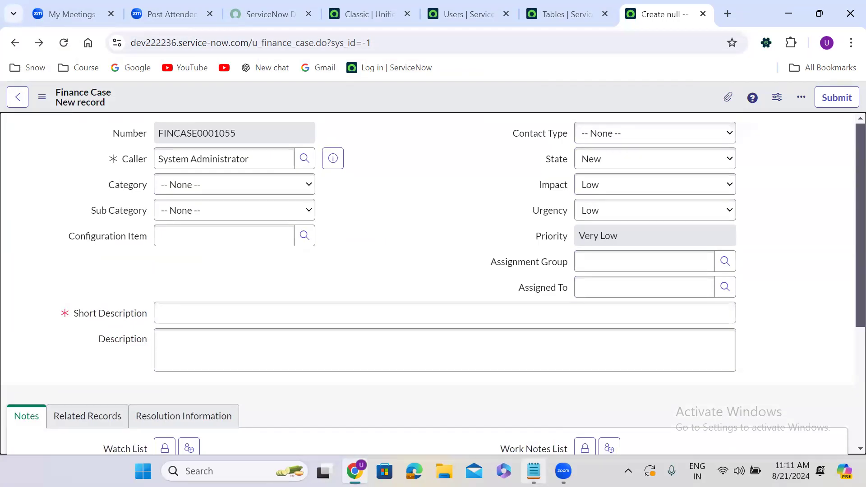
click(534, 471)
click(31, 88)
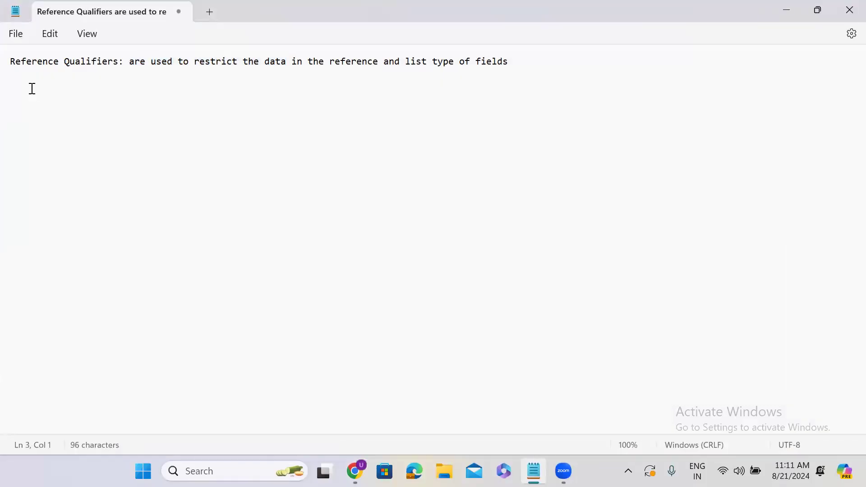
text(Simple)
key(Return)
key(Return)
text(Dynamic)
key(Return)
key(Return)
text(Adab)
key(BackSpace)
text(vanced)
key(Return)
key(Return)
click(37, 129)
click(42, 152)
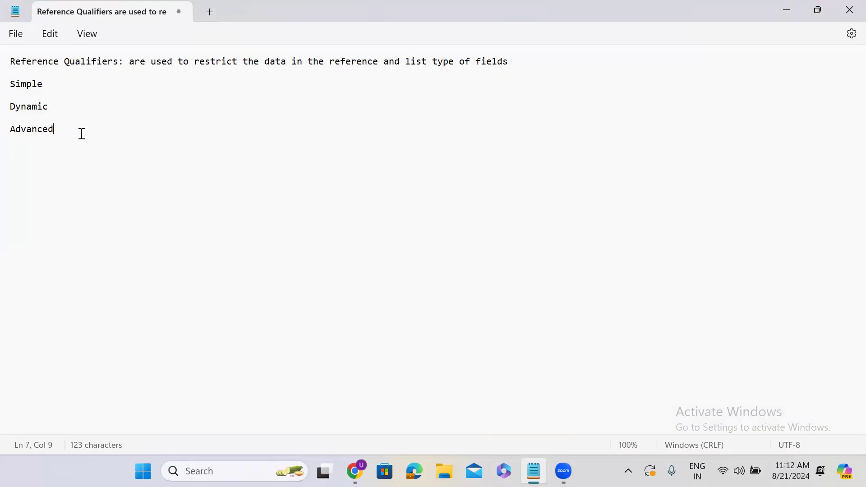
Annotate the Simple entry with "--- fixed(static) conditions" and add blank lines below it
click(47, 85)
text(--- fixed conditions)
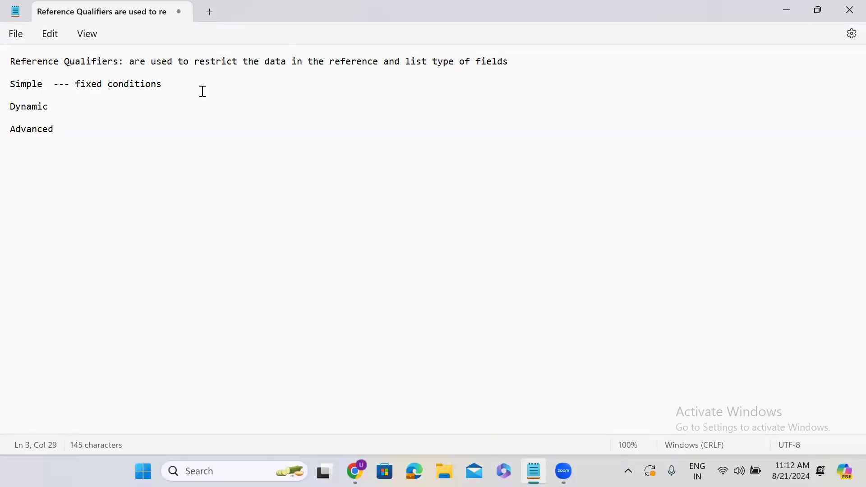
key(Return)
key(Return)
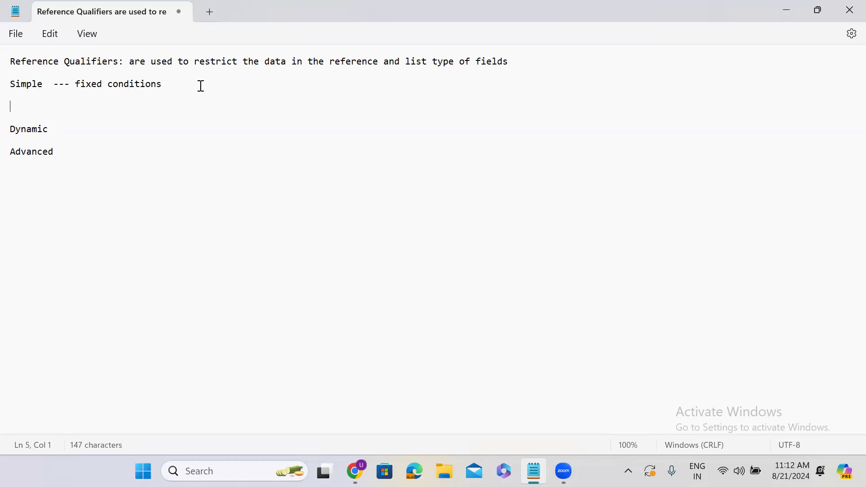
click(103, 83)
text(())
key(Left)
text(static)
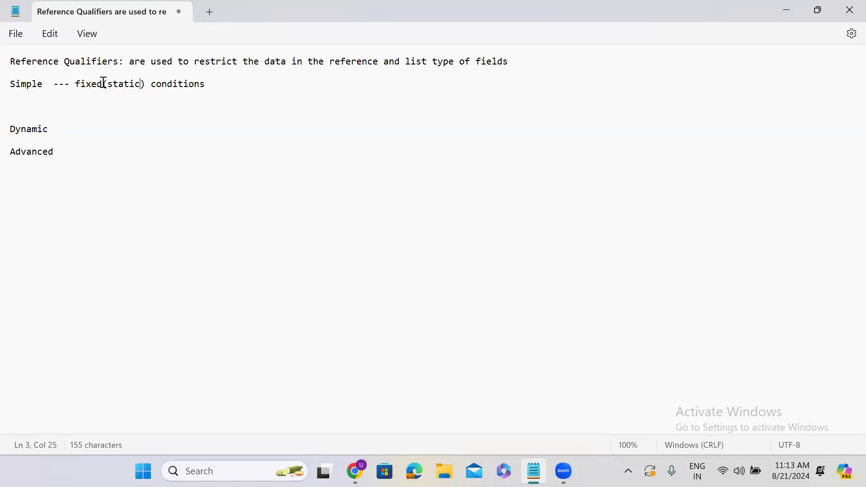
Annotate the Dynamic entry with "-- Dynamic conditions"
click(53, 134)
text(-- Dynamic condition)
key(Return)
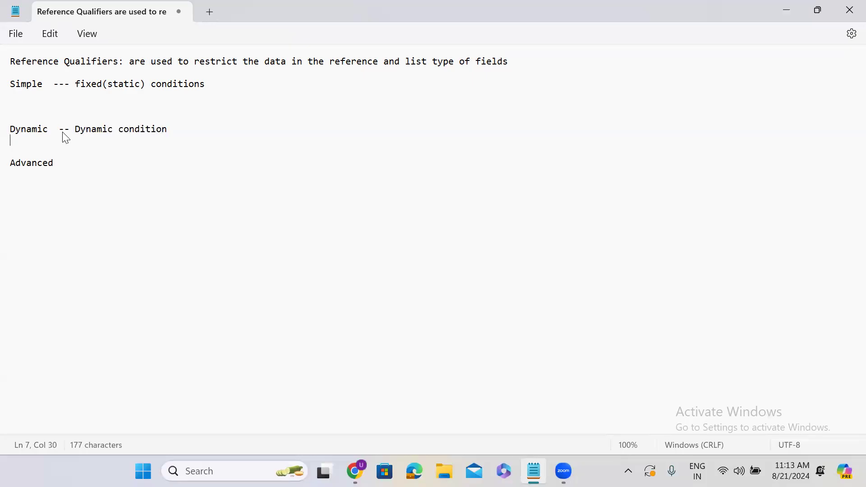
key(BackSpace)
text(s)
Annotate the Advanced entry with "-- Dynamic conditions" and start a new line below it
click(67, 152)
text(-- )
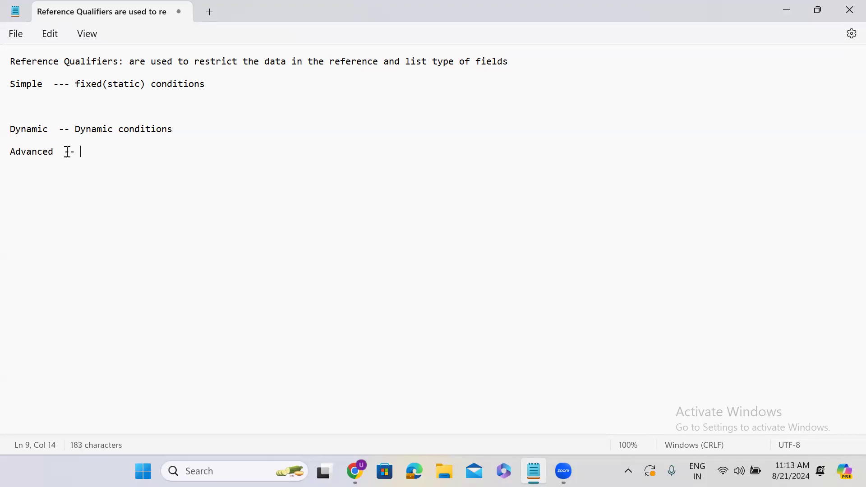
text(Dynamic condi)
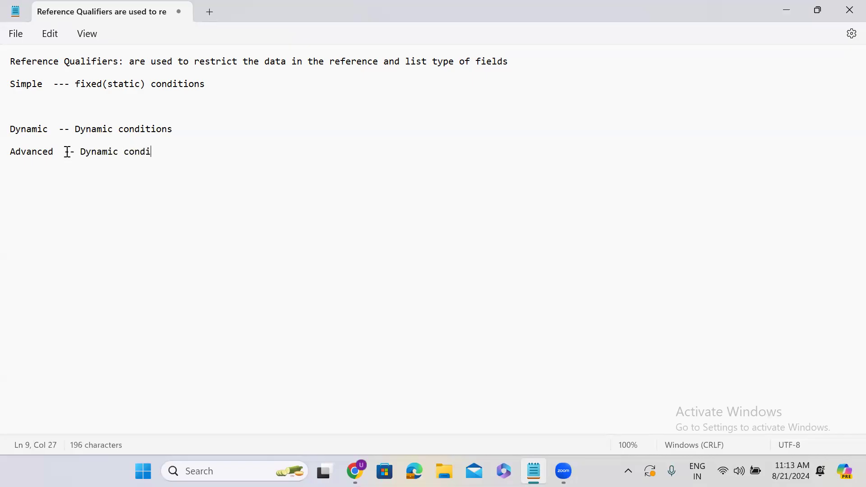
text(tions)
key(Return)
key(Return)
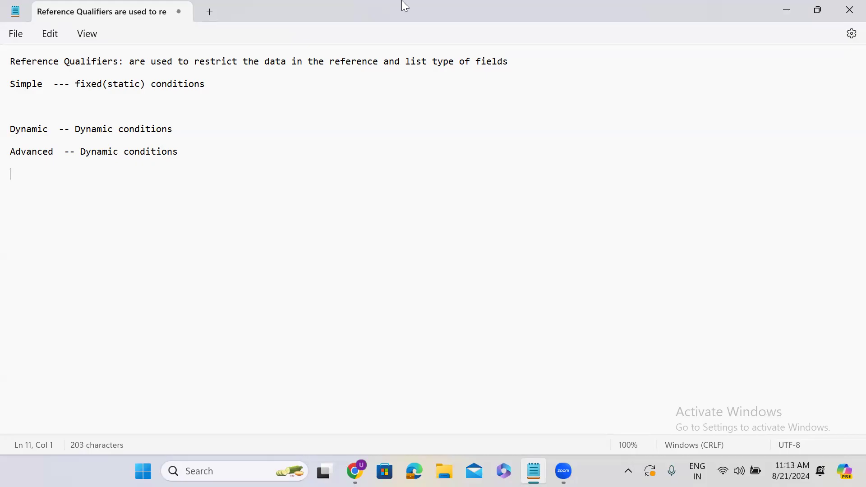
Return to the Finance Case form in Chrome and open its form layout configuration
click(785, 10)
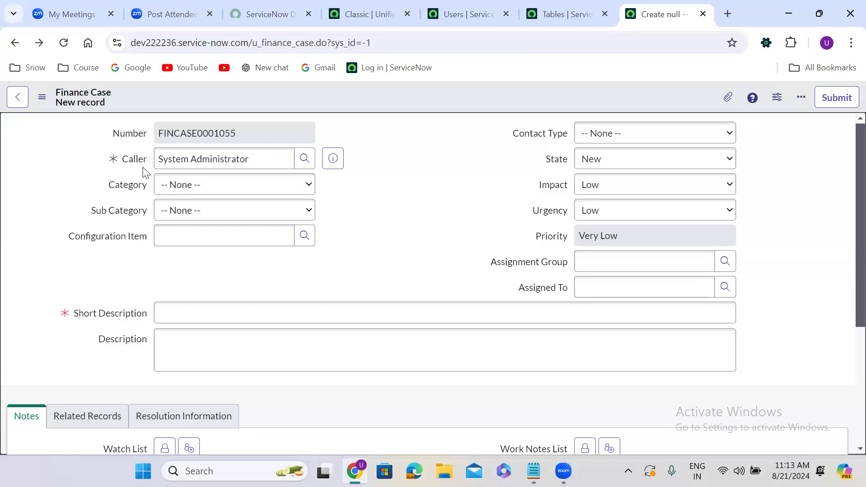
right_click(334, 92)
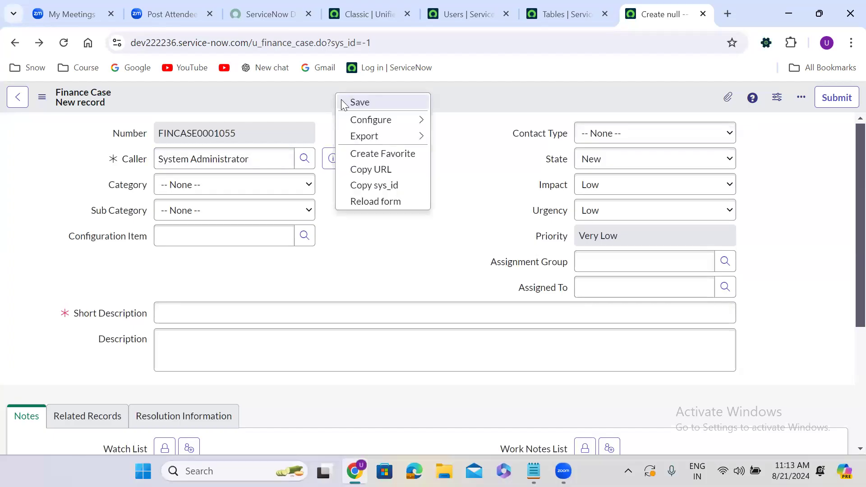
mouse_move(429, 120)
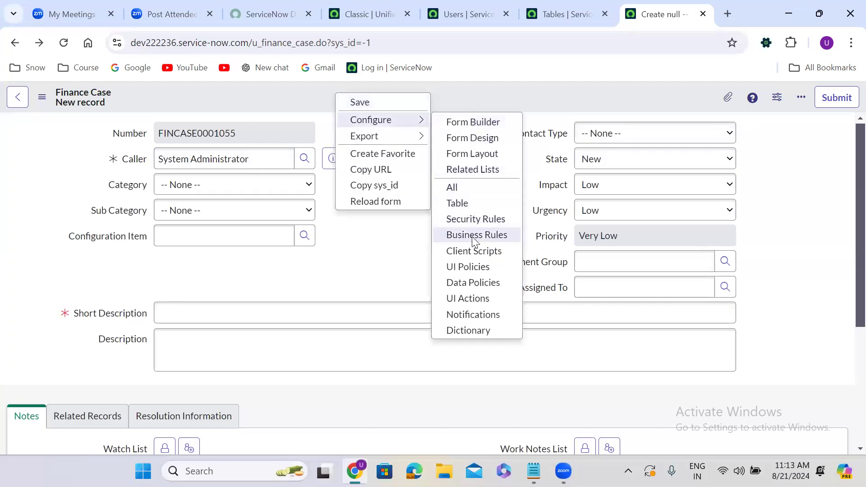
click(464, 155)
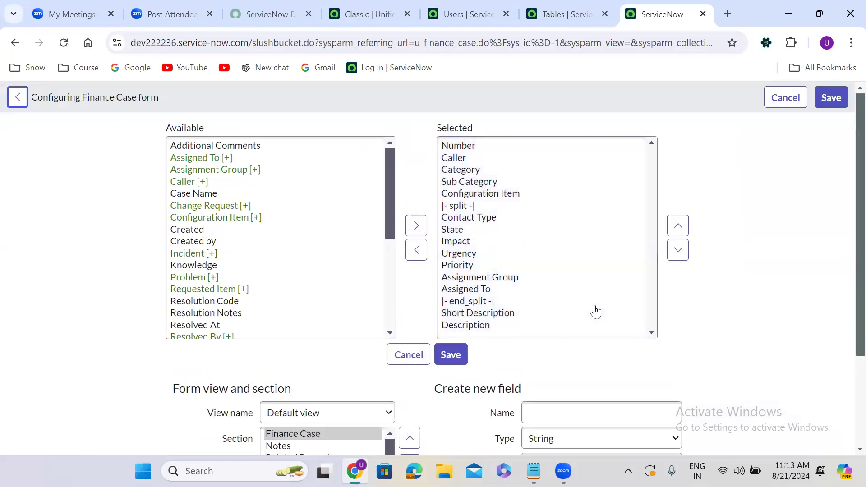
Name the new form field Affected Caller and set its type to Reference
scroll(558, 385, down, 2)
click(533, 332)
text(Affected Caller)
click(566, 369)
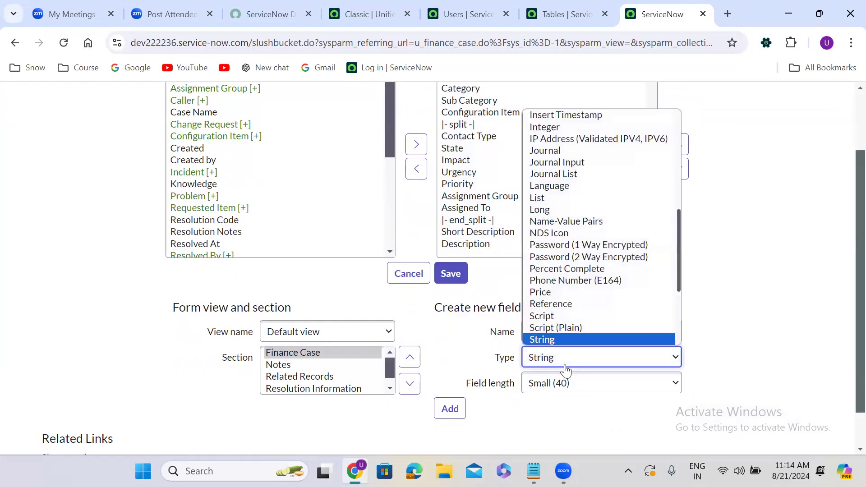
key(r)
key(Return)
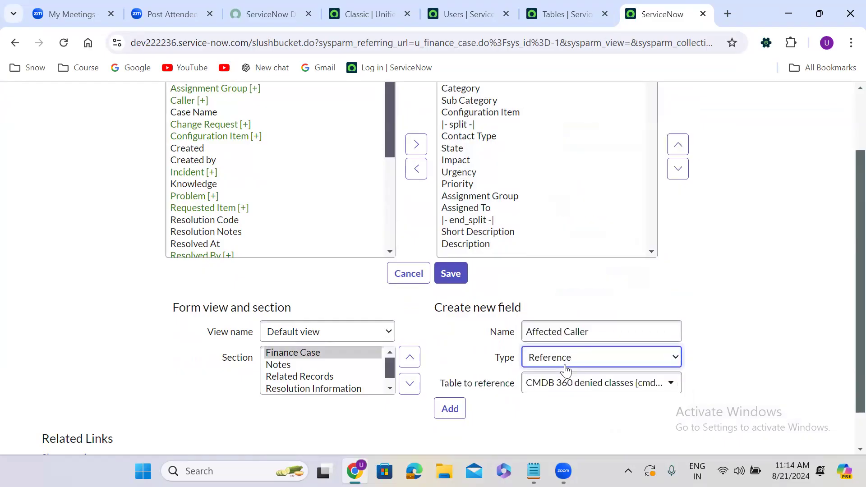
click(572, 386)
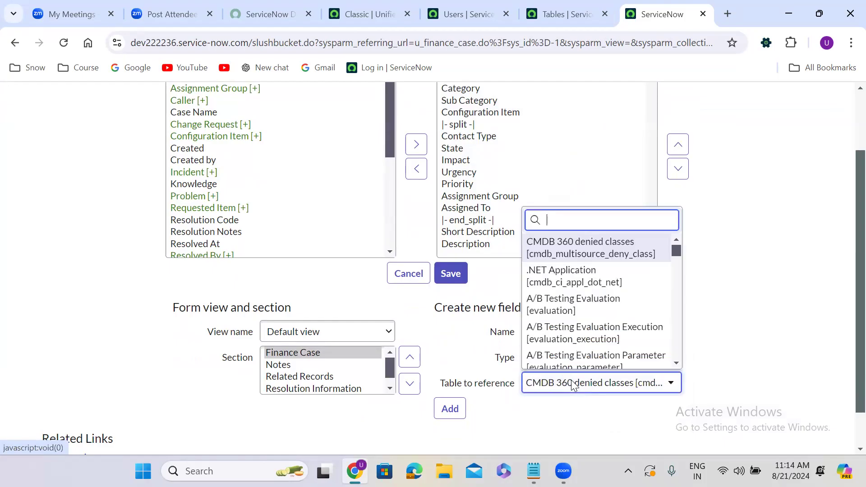
text(sys_user)
key(Return)
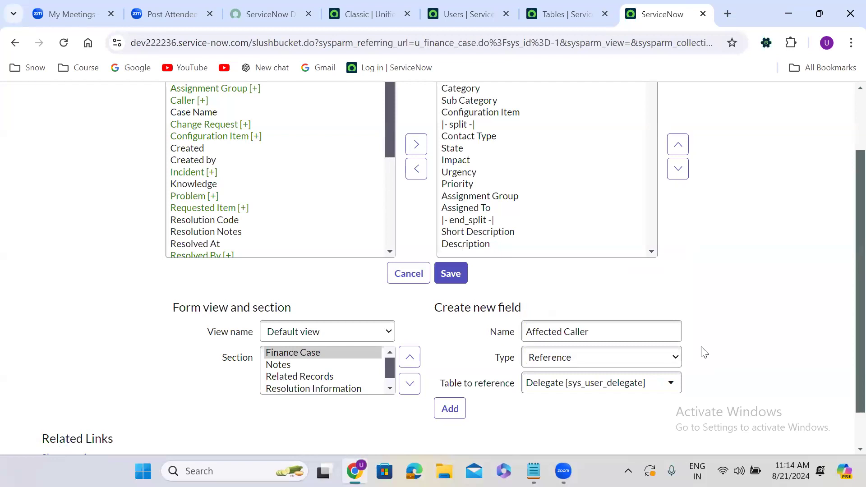
Set the new field's table to reference to User [sys_user] and add the field to the form
click(614, 390)
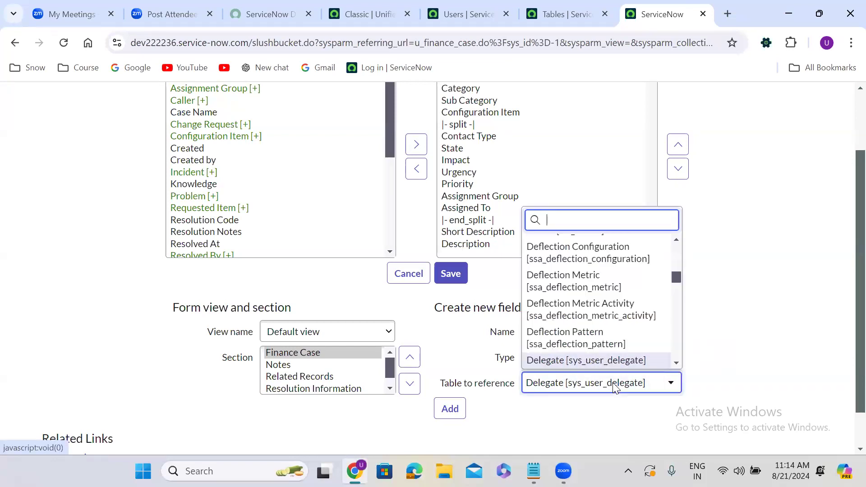
text(sys)
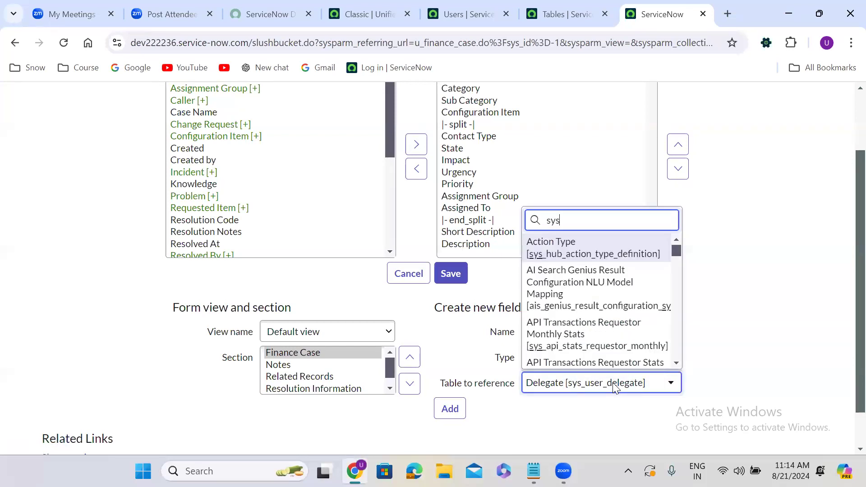
text(_user)
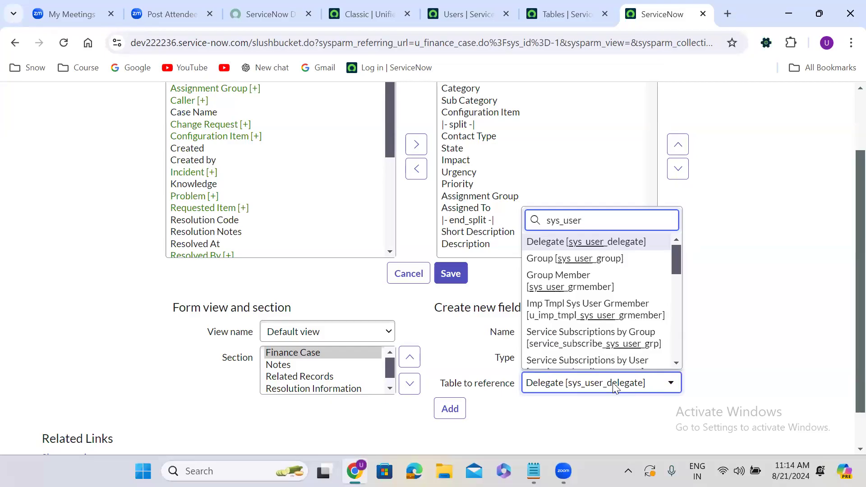
text(])
key(Down)
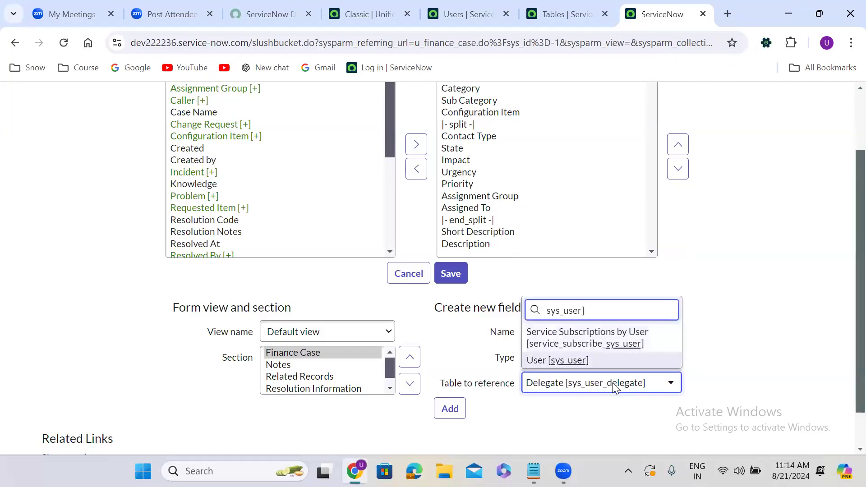
key(Return)
click(458, 408)
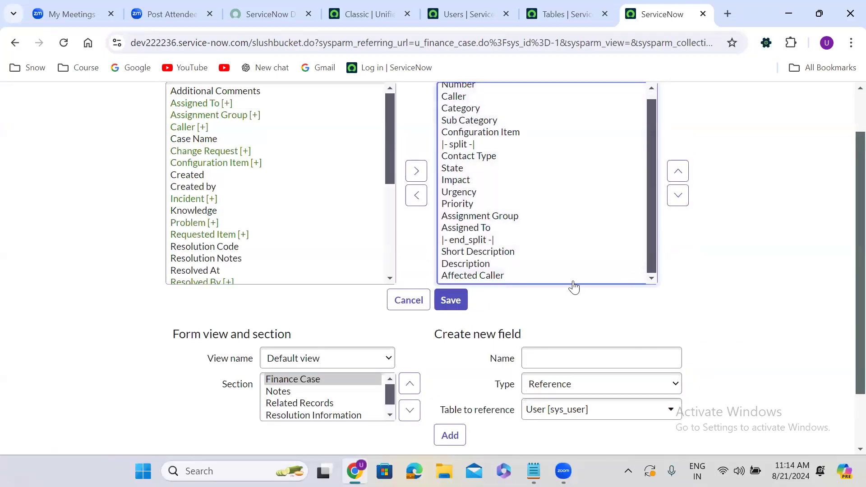
Move Affected Caller directly below Caller in the selected fields and save the Finance Case form layout
click(509, 277)
click(685, 177)
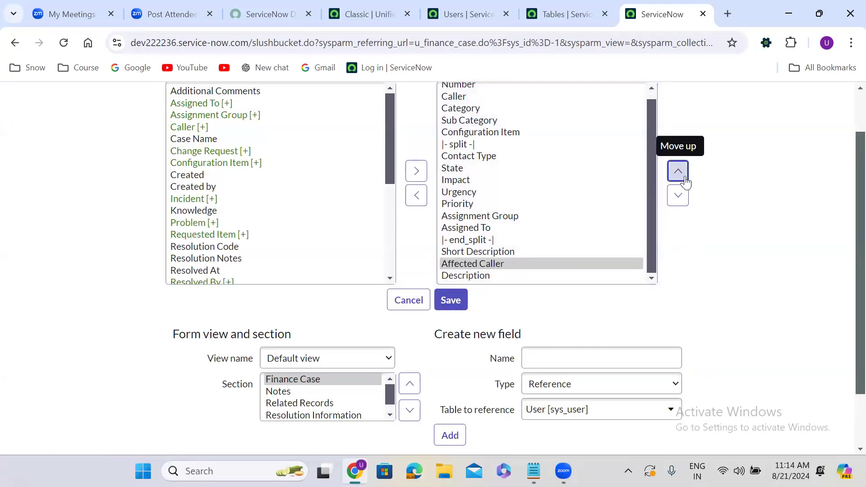
triple_click(685, 178)
double_click(684, 178)
double_click(685, 177)
triple_click(684, 178)
double_click(685, 178)
double_click(685, 178)
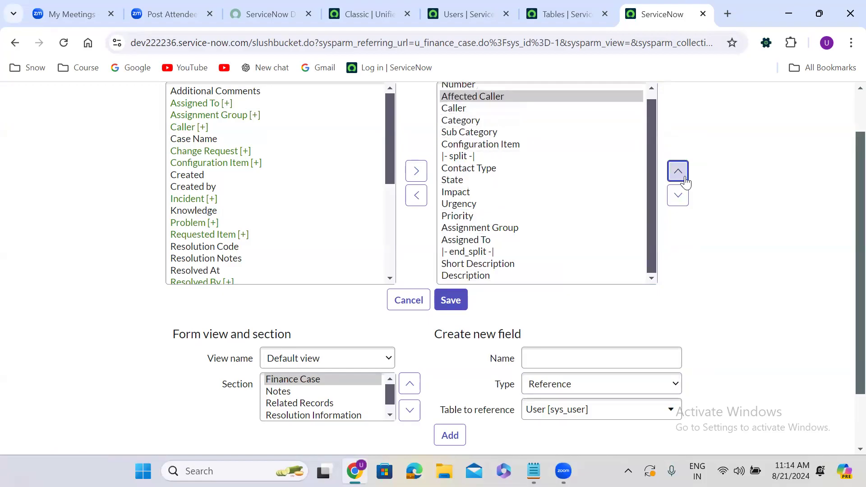
click(677, 168)
click(676, 167)
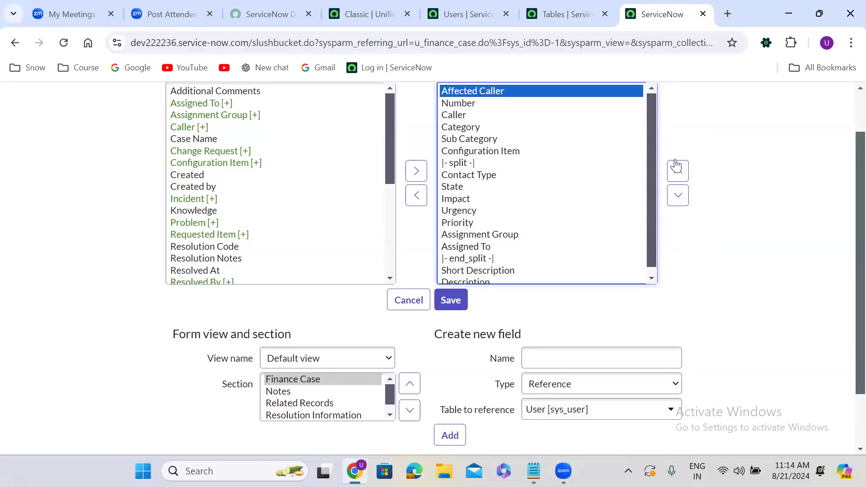
double_click(677, 198)
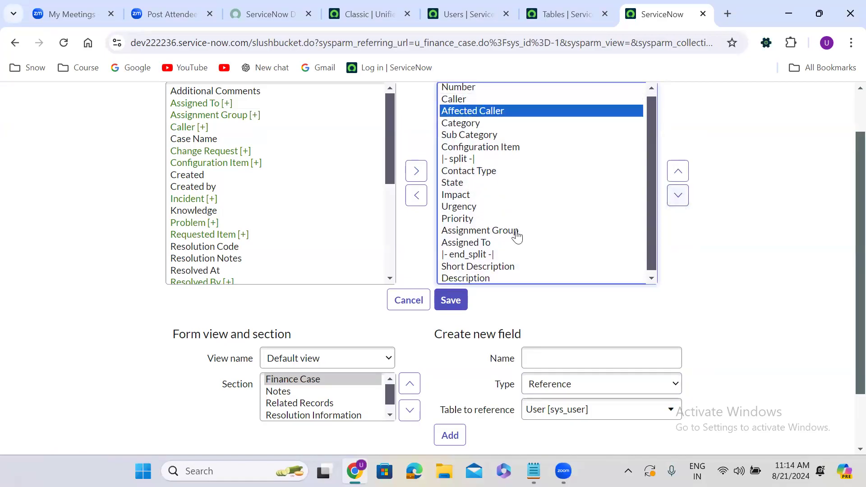
click(459, 290)
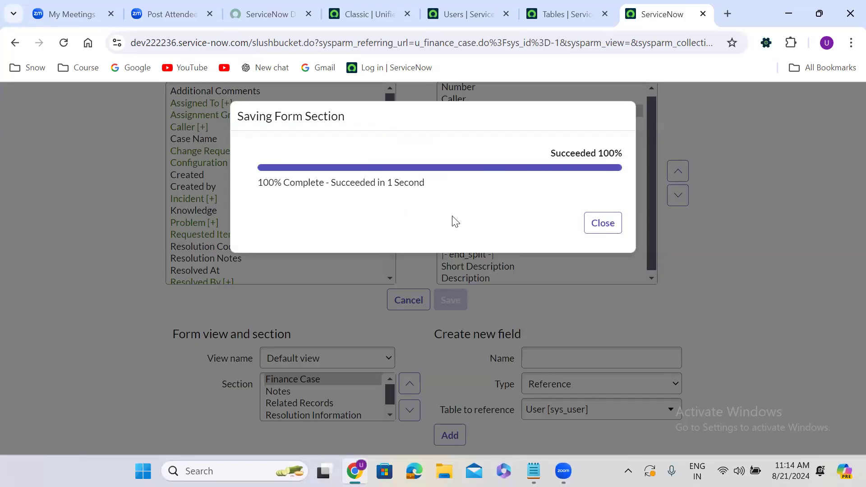
click(610, 223)
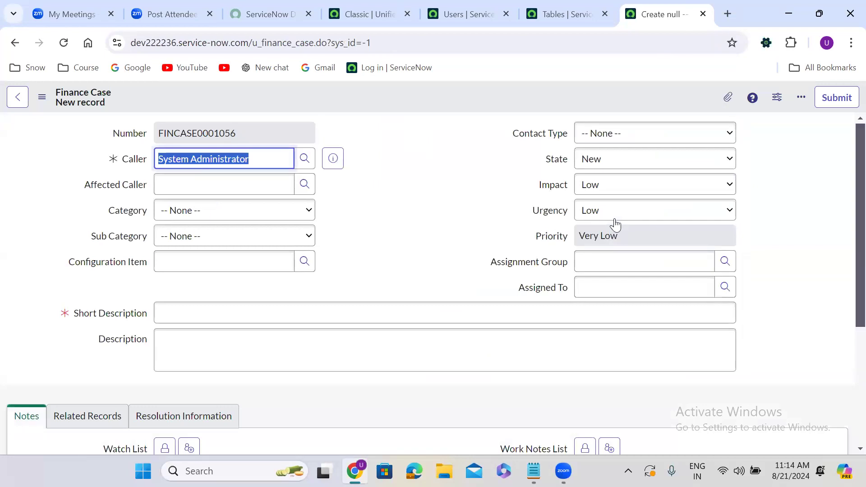
Clear the Caller field on the new Finance Case record
click(406, 156)
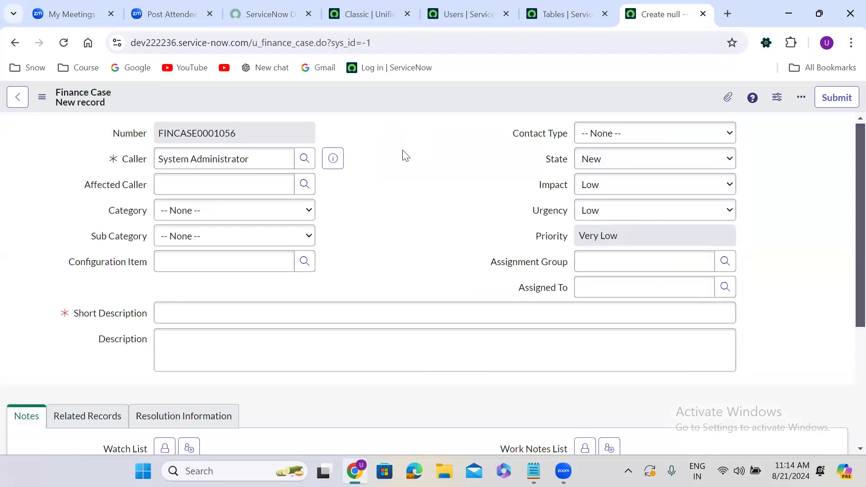
click(171, 166)
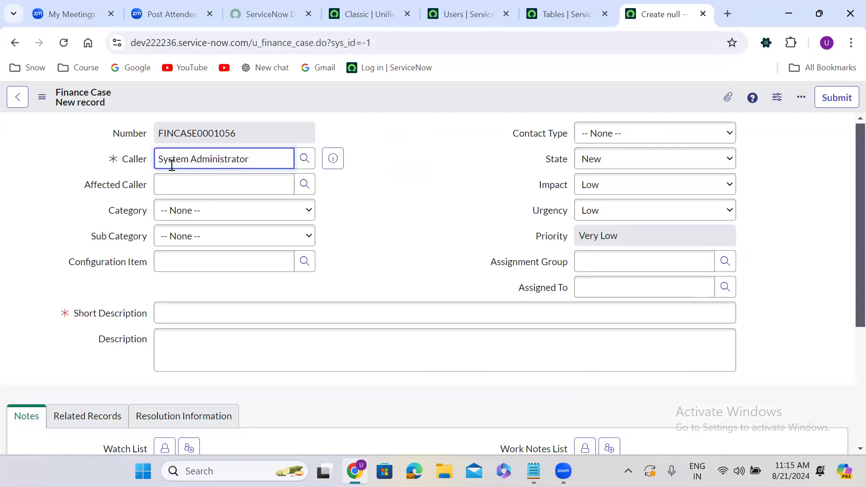
triple_click(239, 158)
key(BackSpace)
click(397, 151)
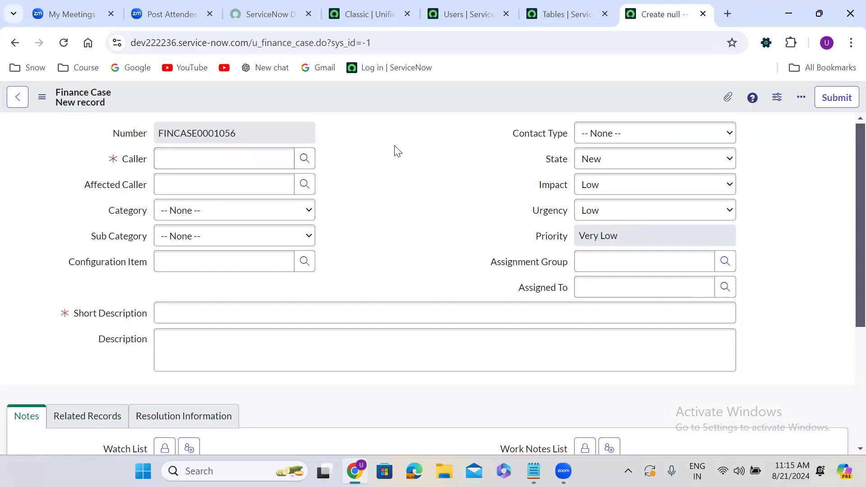
Remove the Department condition from the Caller field's reference qualifier and update its dictionary entry
click(220, 157)
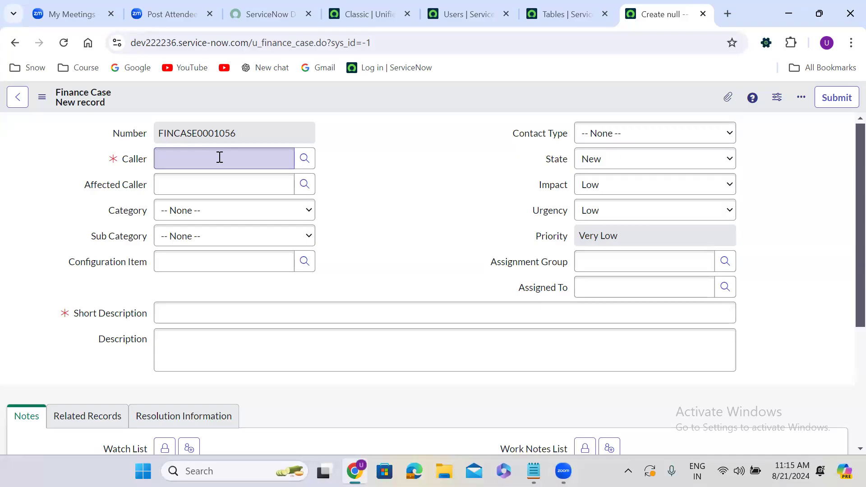
click(184, 167)
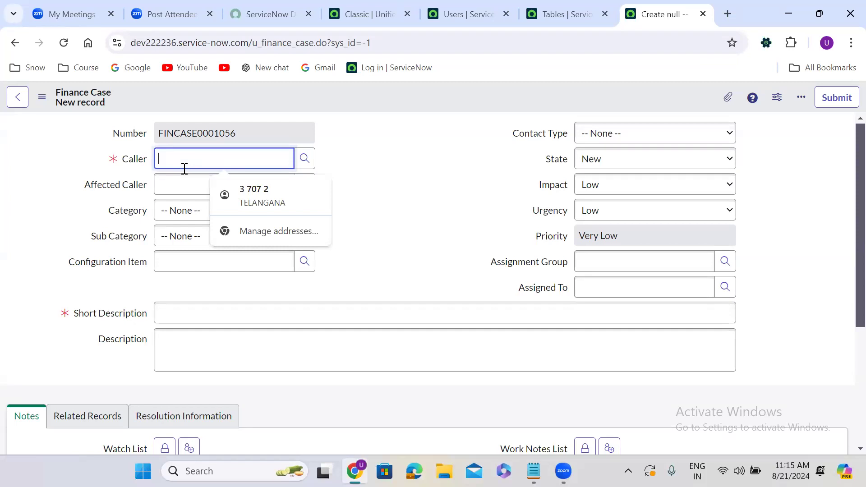
right_click(130, 160)
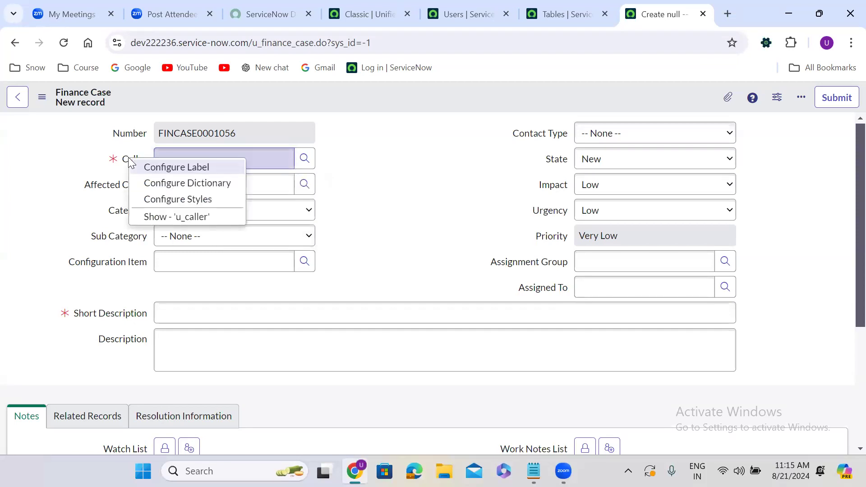
click(188, 184)
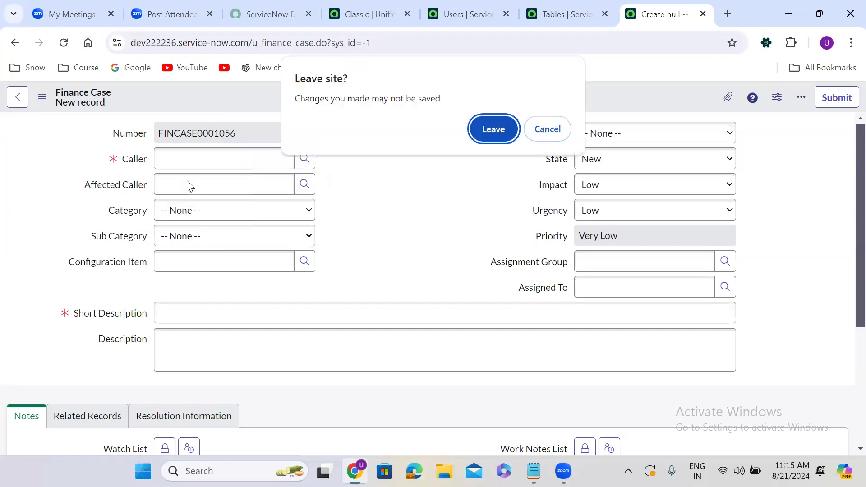
click(495, 131)
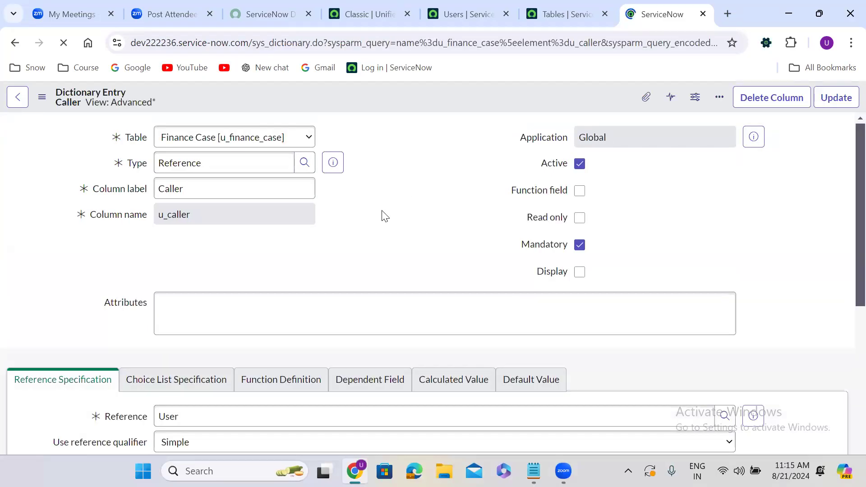
scroll(383, 217, down, 4)
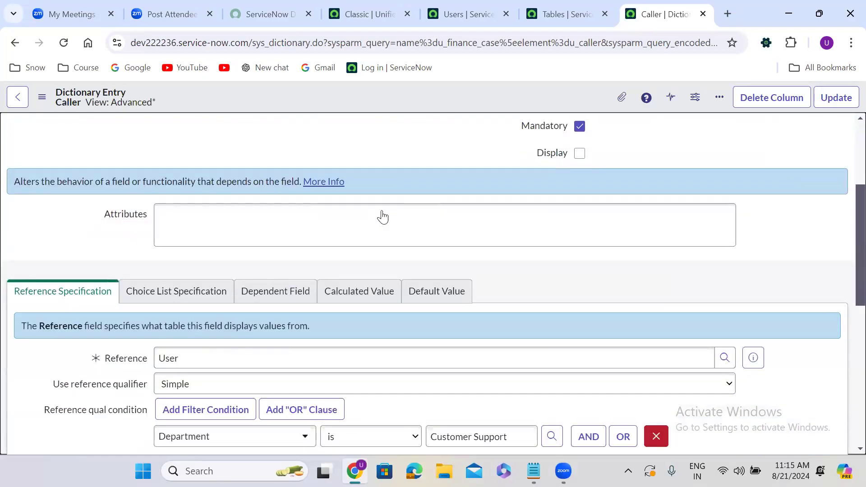
scroll(383, 217, down, 4)
click(655, 259)
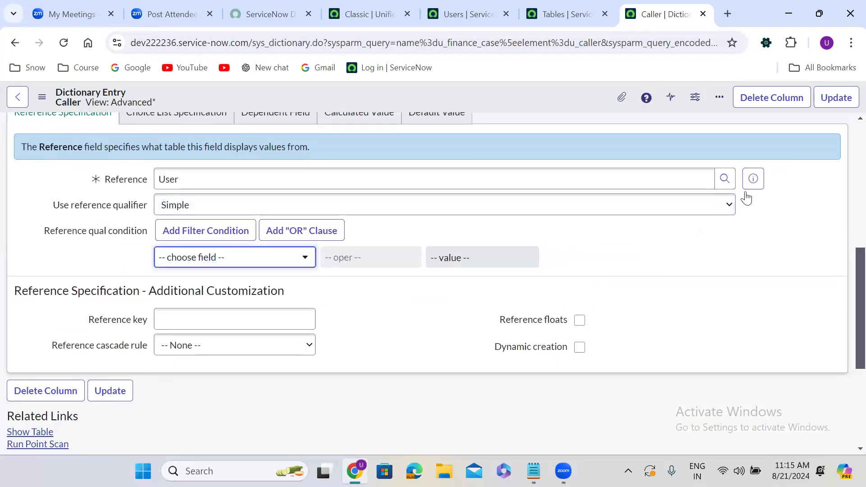
click(837, 96)
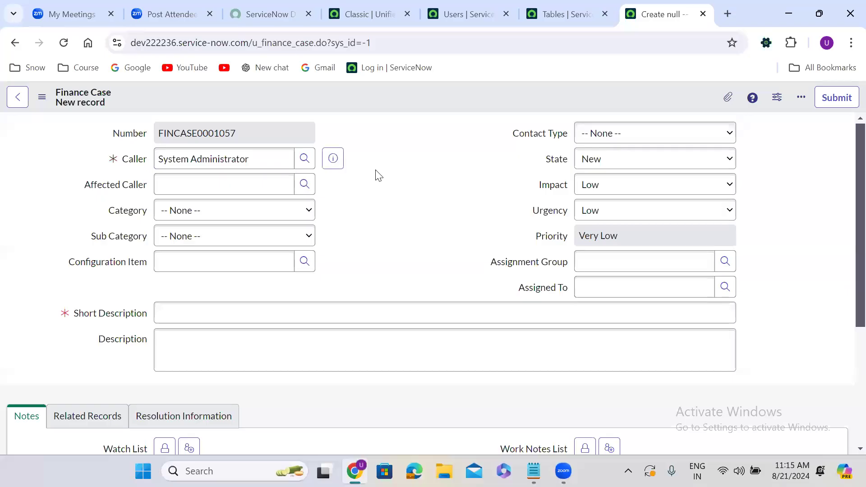
Set Affected Caller to System Administrator on the new Finance Case record
triple_click(235, 158)
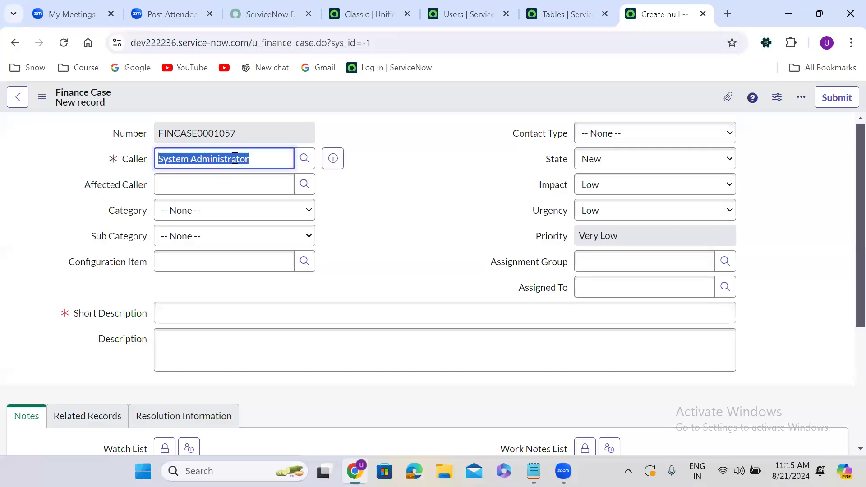
click(219, 184)
text(sys)
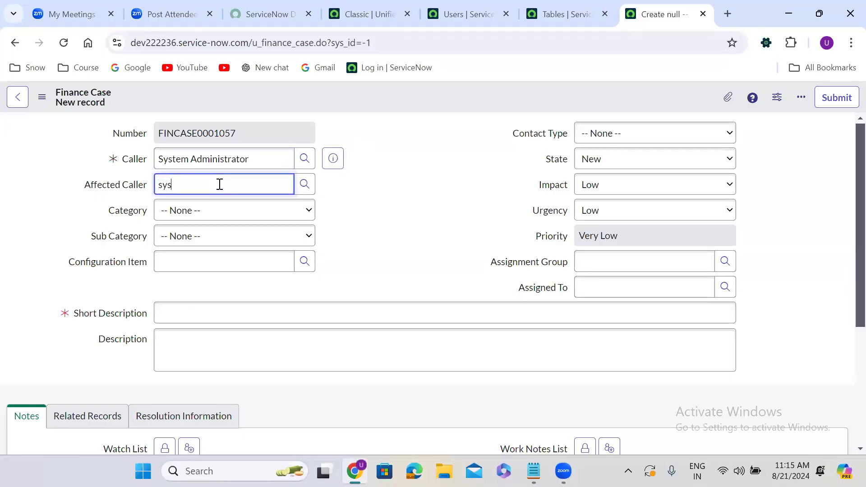
click(213, 219)
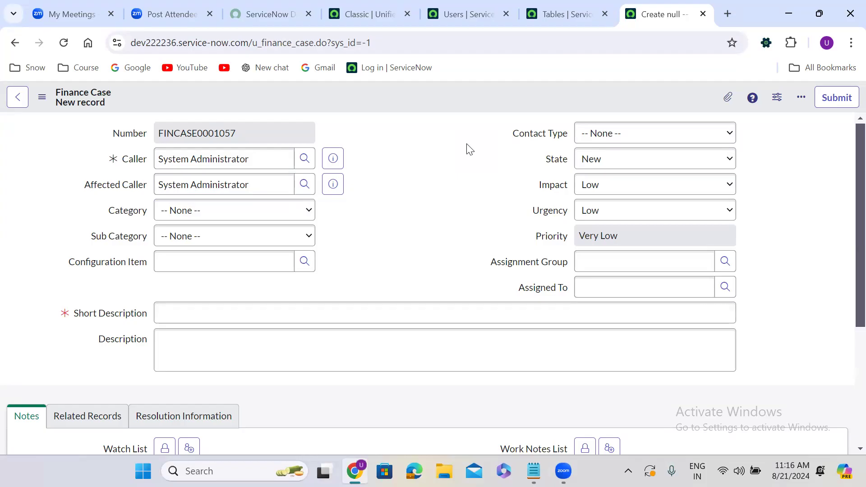
triple_click(209, 160)
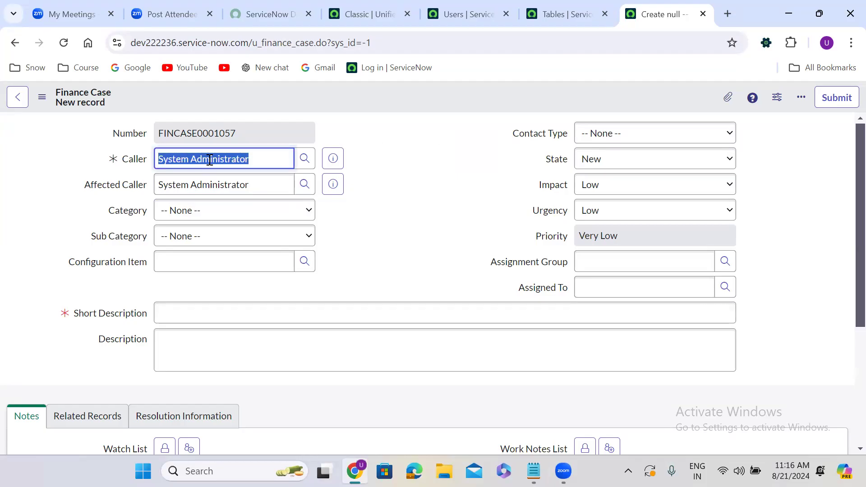
triple_click(222, 182)
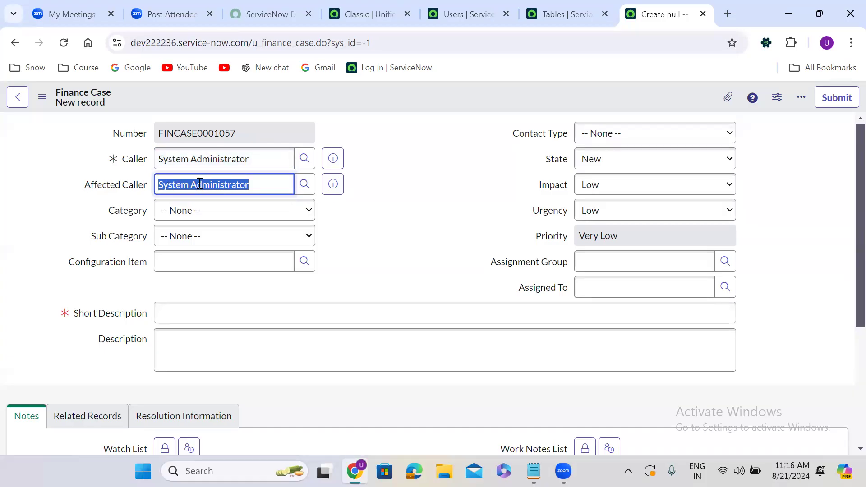
Select three different users one after another in the Caller field
click(230, 168)
text(abel)
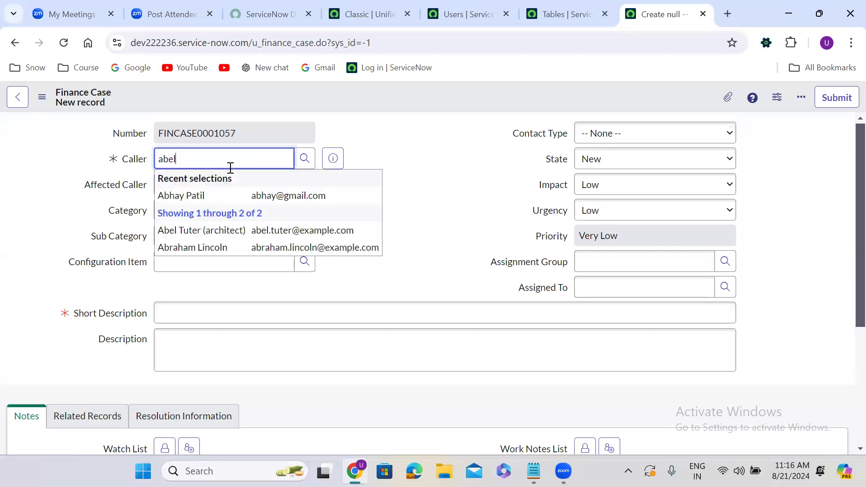
click(220, 195)
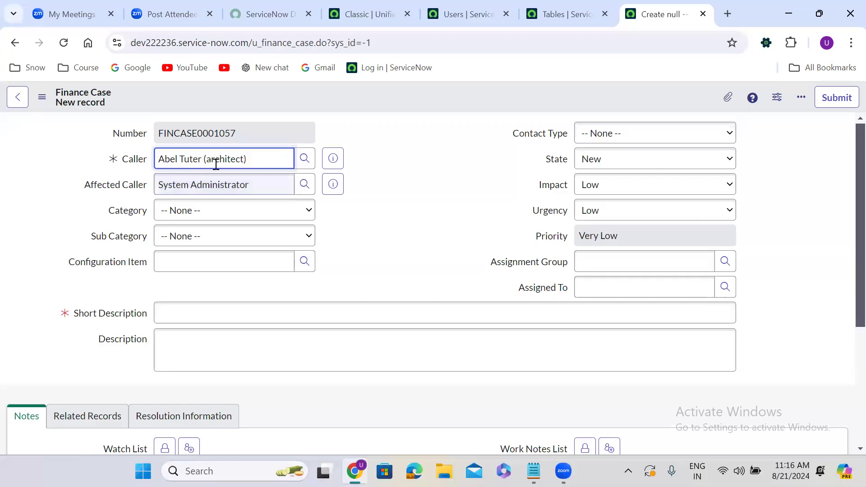
triple_click(203, 156)
text(abra)
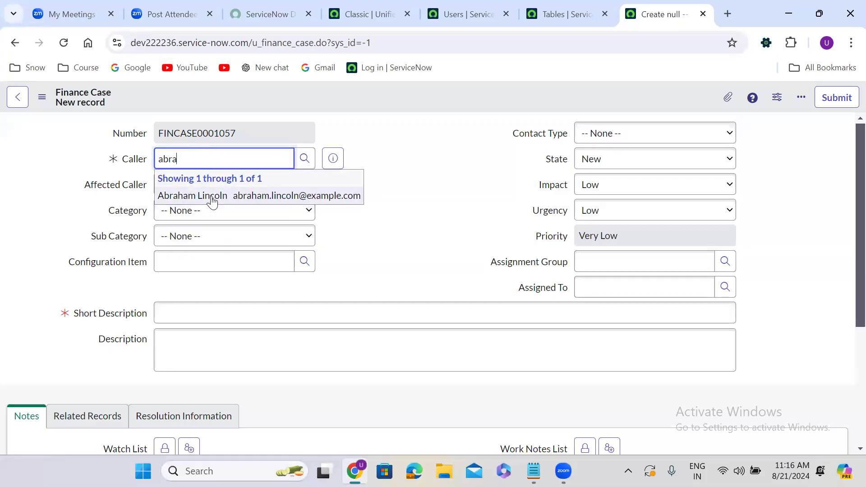
click(211, 199)
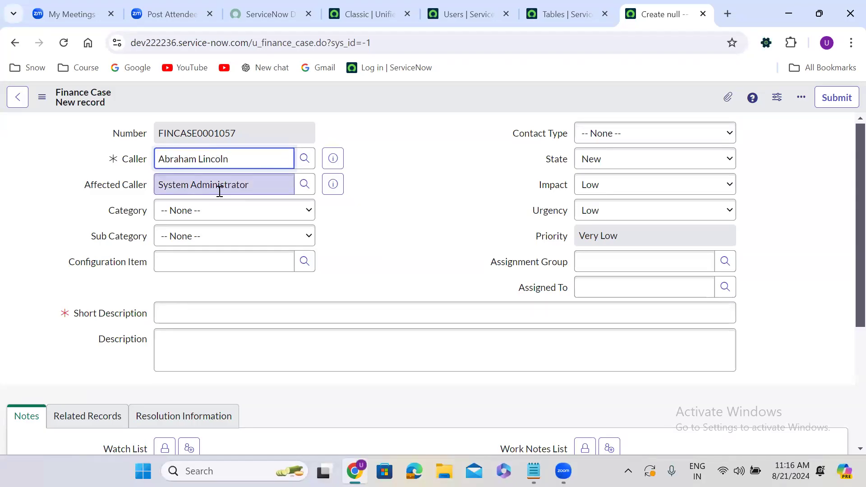
triple_click(218, 160)
text(ali)
click(195, 190)
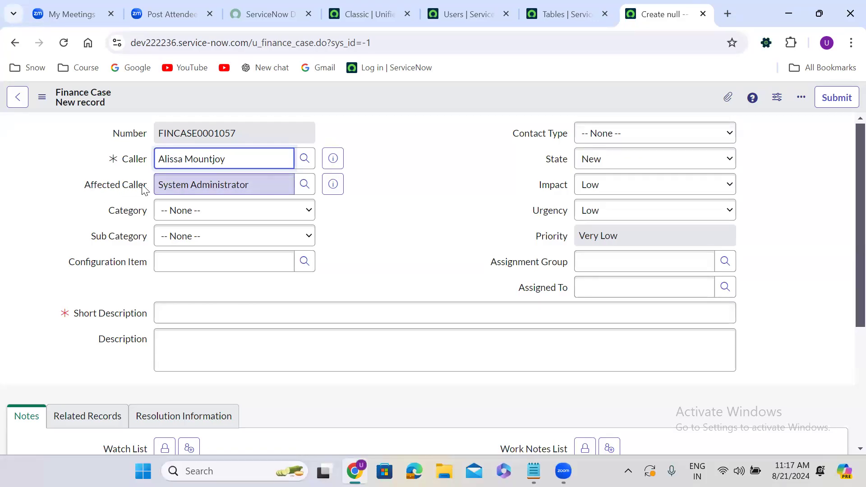
Clear the Caller field and choose the first user among the recent selections
triple_click(200, 157)
key(BackSpace)
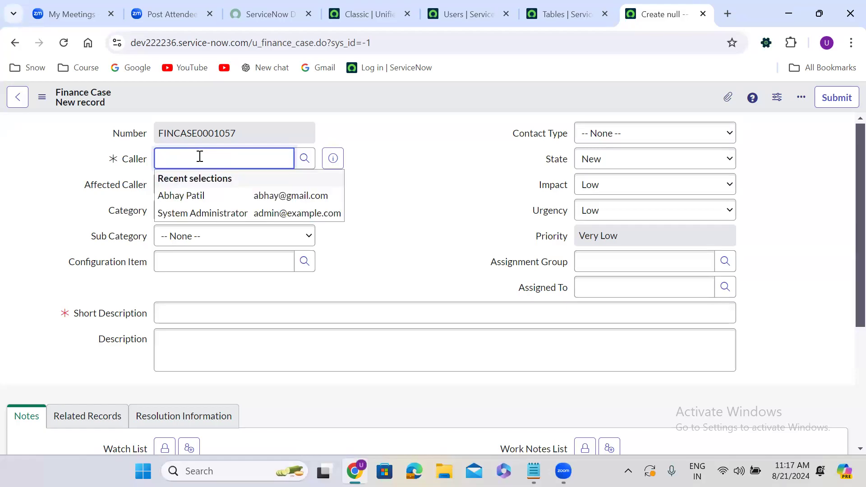
click(203, 202)
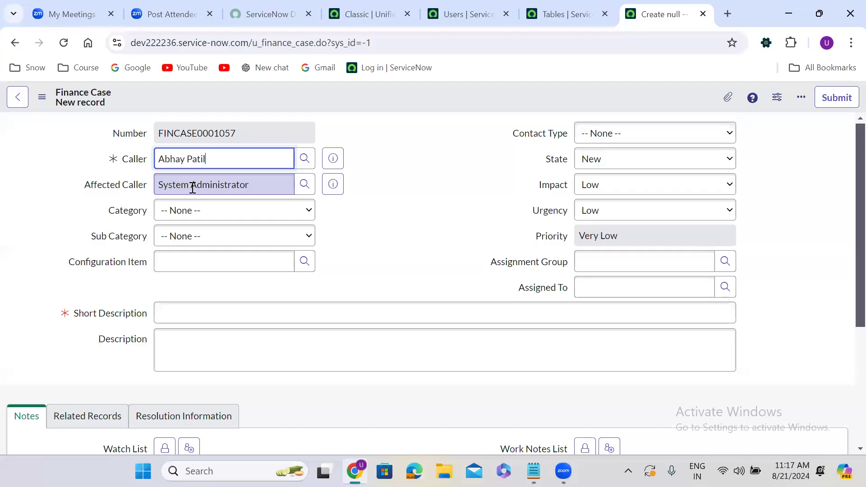
click(492, 85)
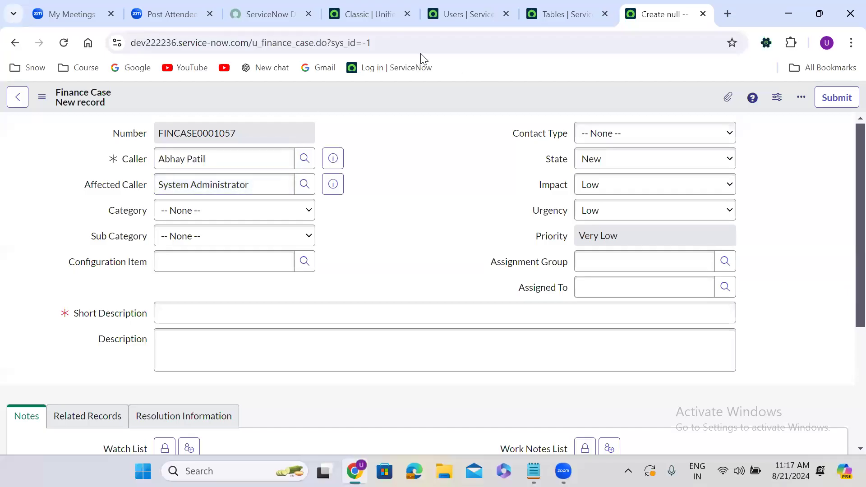
Search the ServiceNow navigator for dynamic filter, open Dynamic Filter Options in a separate tab and start a new record
click(367, 14)
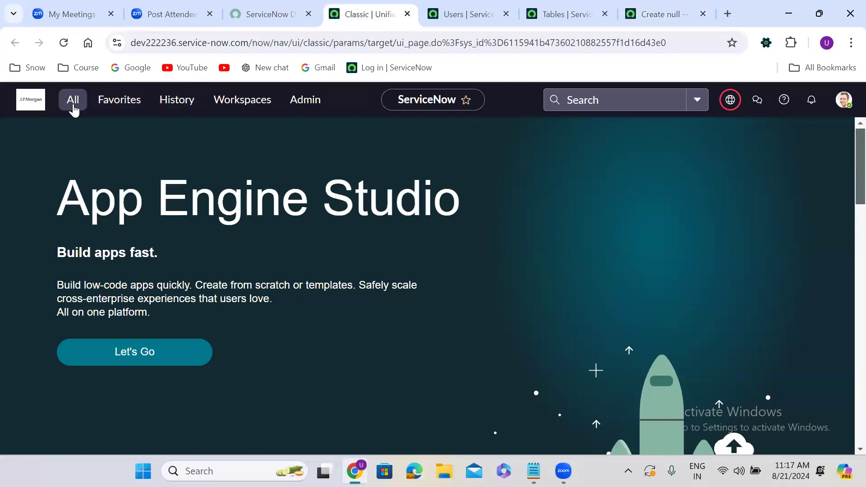
click(73, 107)
triple_click(71, 136)
text(dynam)
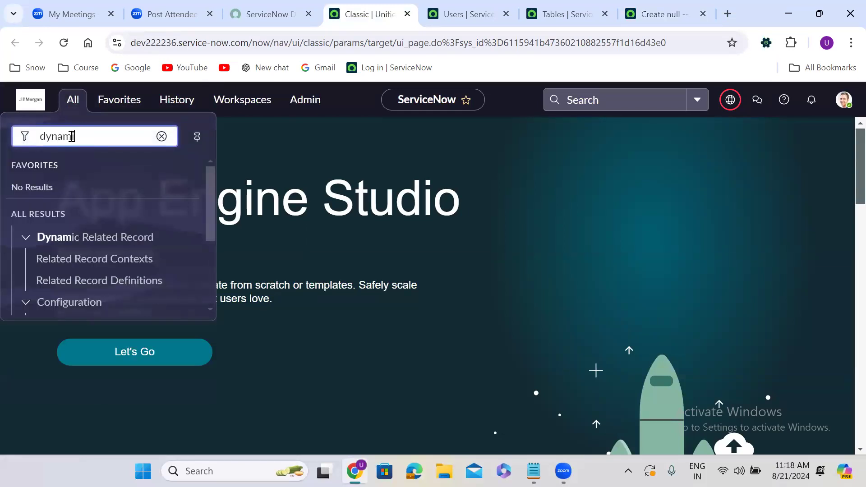
text(ic filter)
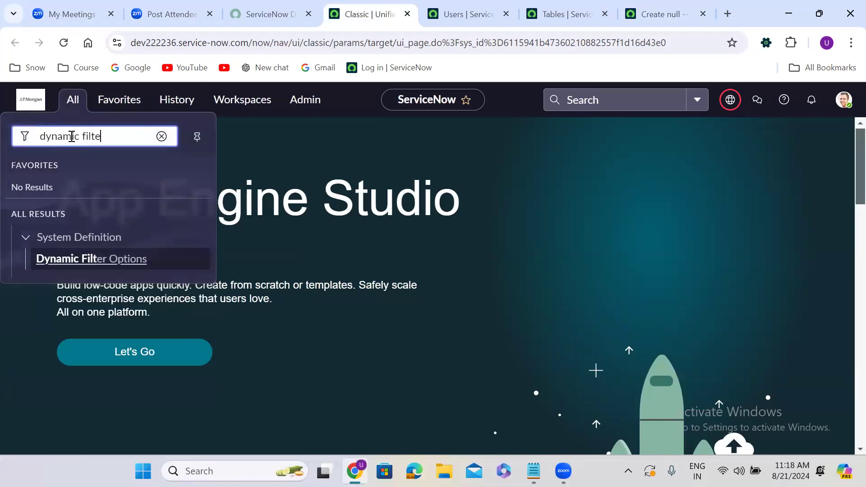
middle_click(85, 263)
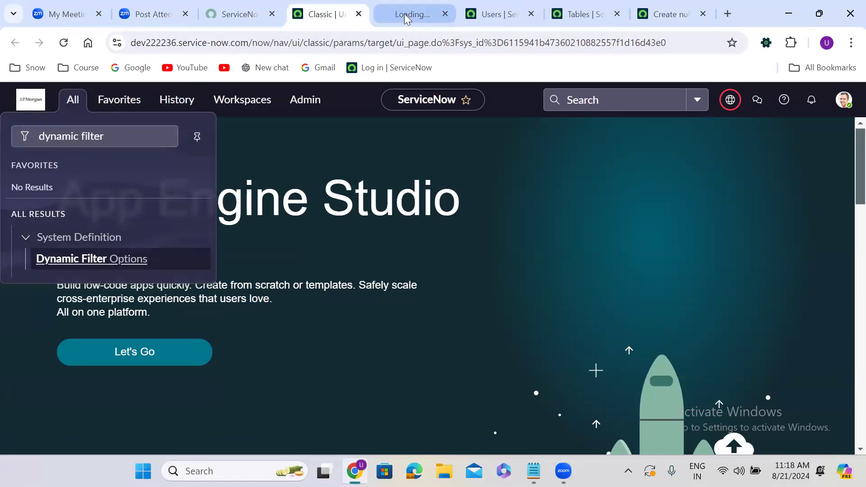
click(406, 16)
click(842, 99)
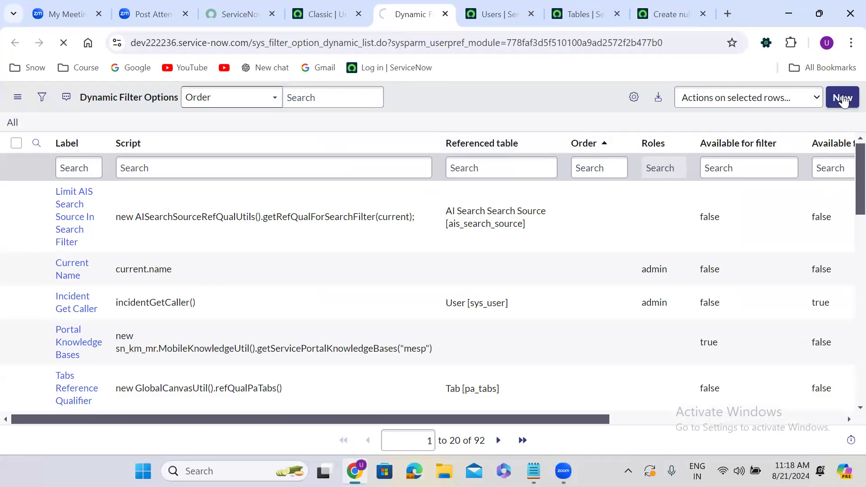
Label the new dynamic filter option "Affted caller value restriction"
click(303, 139)
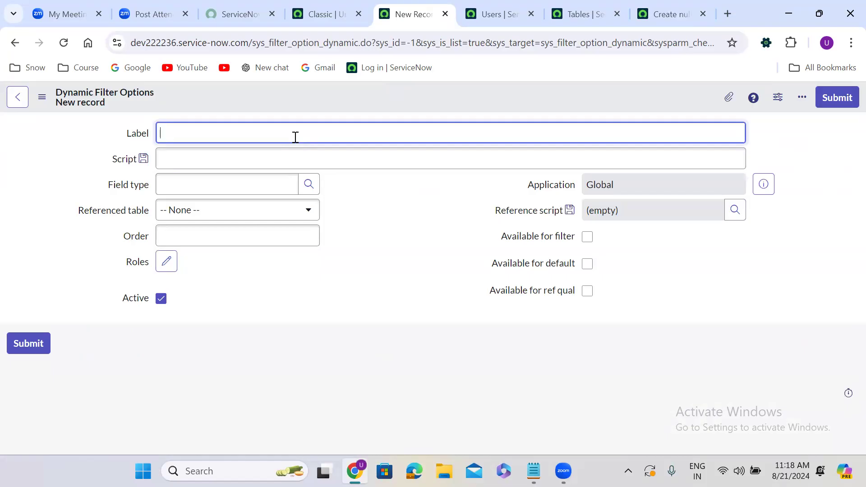
text(Affted caller value restriction)
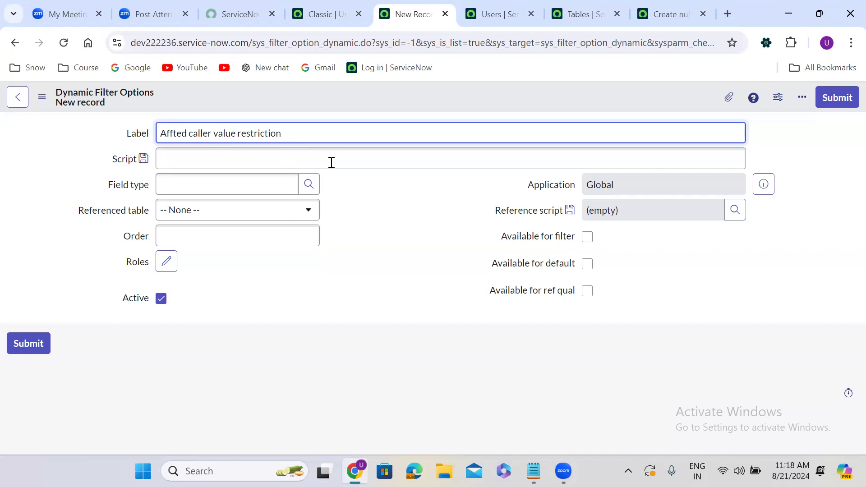
click(351, 188)
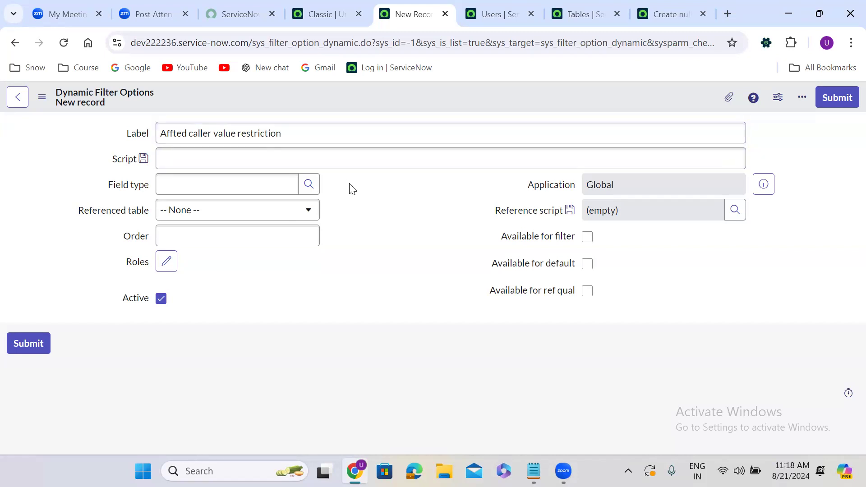
Enter 'sys_id!='+ current.u_caller as the dynamic filter option's script
click(195, 158)
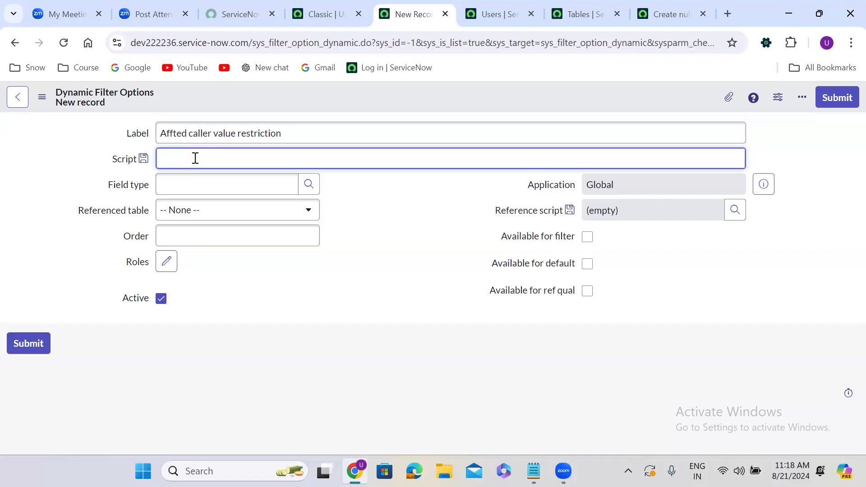
text('')
text(sys)
text(_)
text(id)
text(!)
text(=)
drag(202, 158, 157, 159)
click(209, 159)
text(+)
drag(162, 159, 195, 160)
click(209, 160)
text(qu)
text(rrent)
text(.u)
text(_caller)
Set the filter option's field type to Reference and its referenced table to User [sys_user]
click(221, 184)
text(refe)
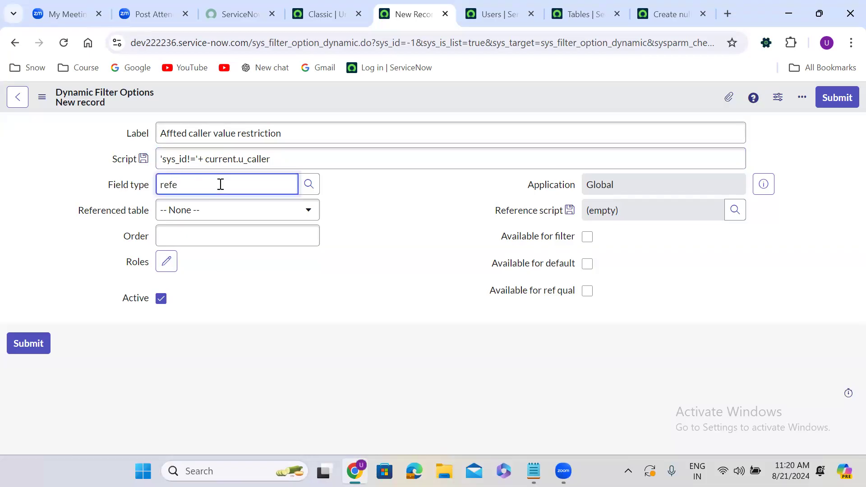
click(218, 206)
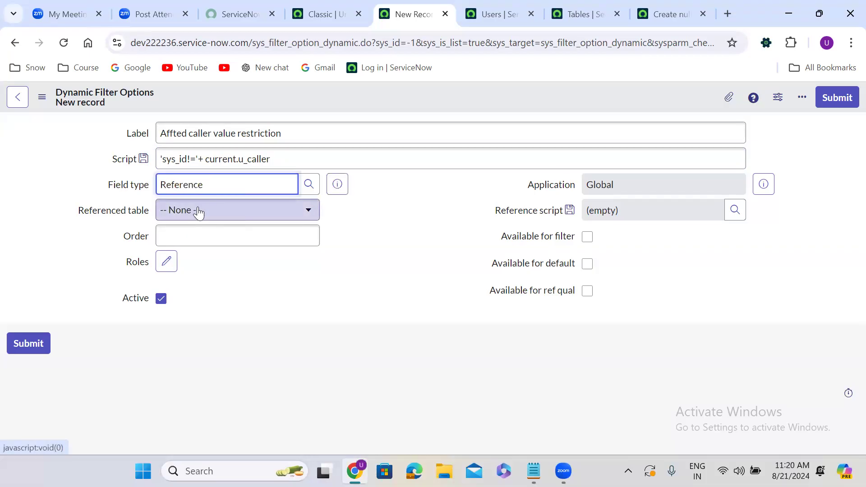
click(198, 210)
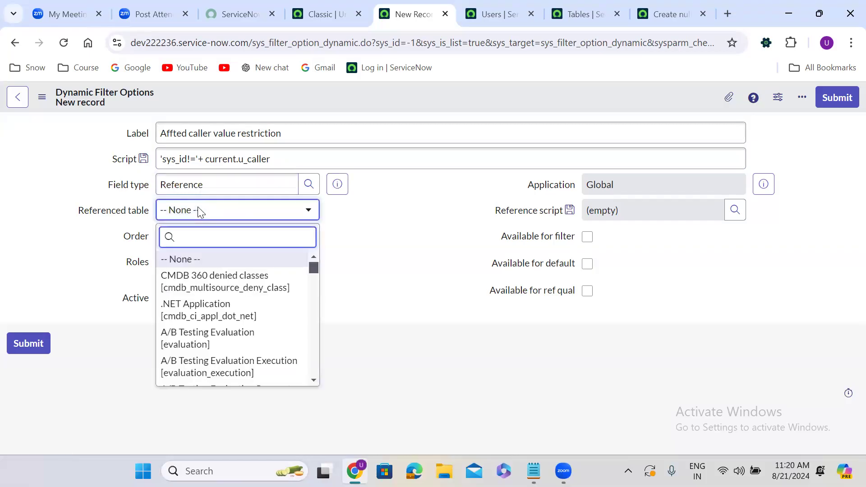
text(sys_user)
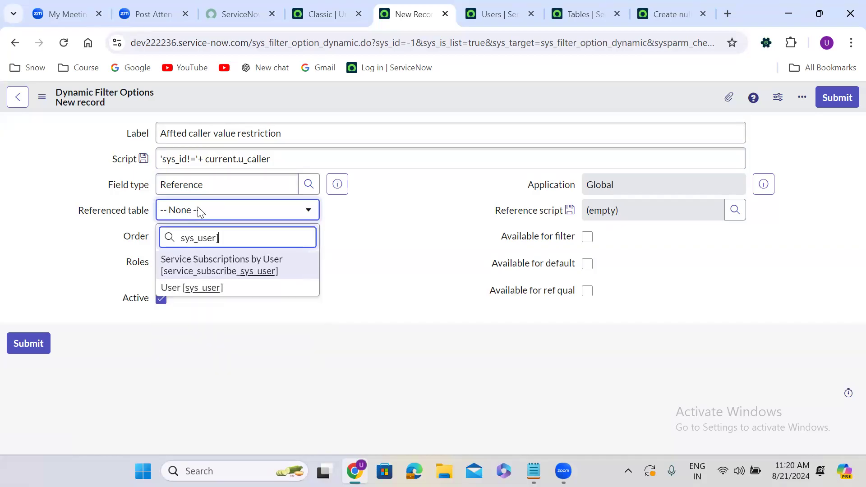
key(Down)
key(Return)
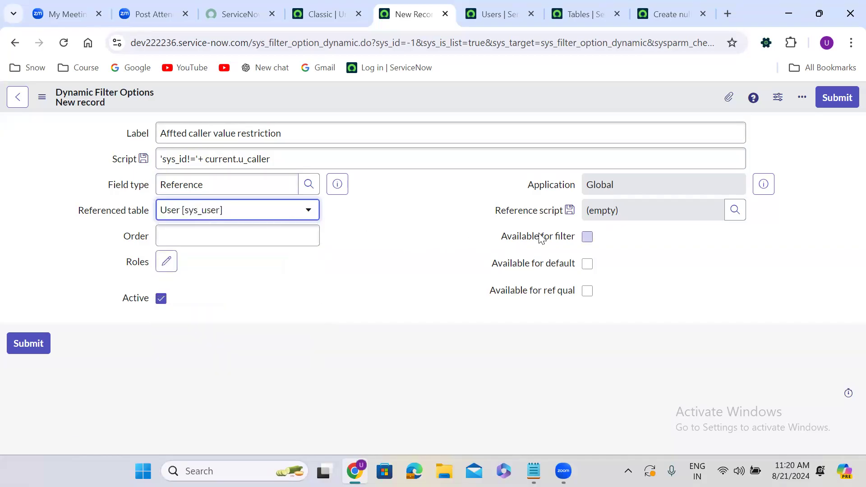
Make the new dynamic filter option available for reference qualifiers and submit the record
click(587, 290)
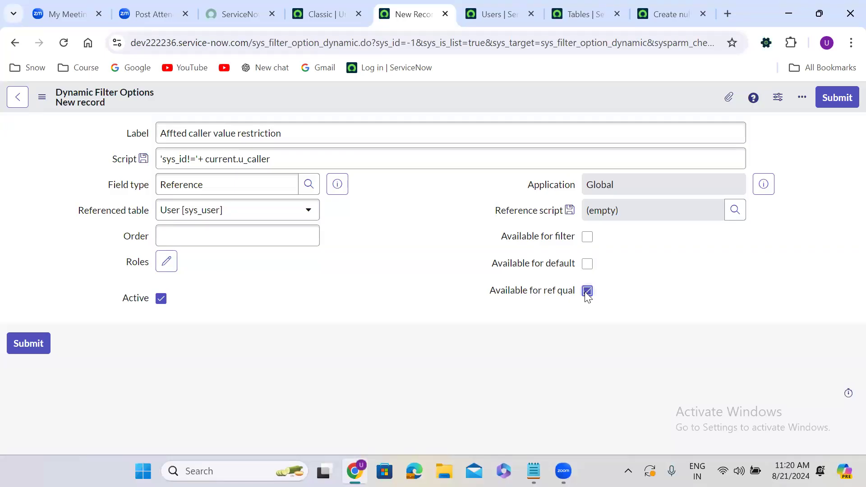
click(837, 98)
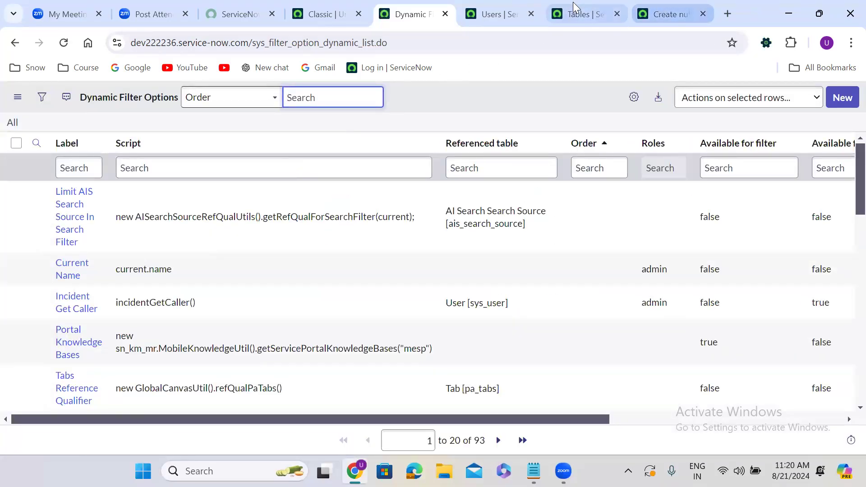
Open the dictionary entry of the Finance Case Affected Caller field in advanced view, discarding the unsaved case
click(662, 10)
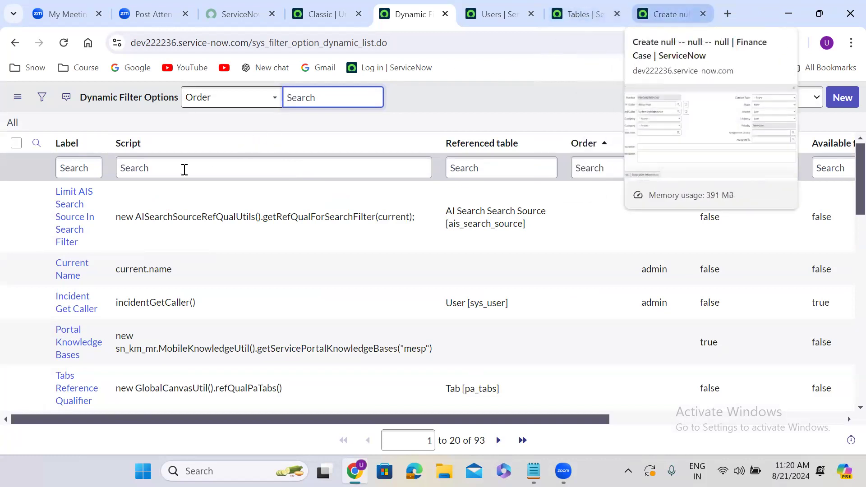
right_click(126, 182)
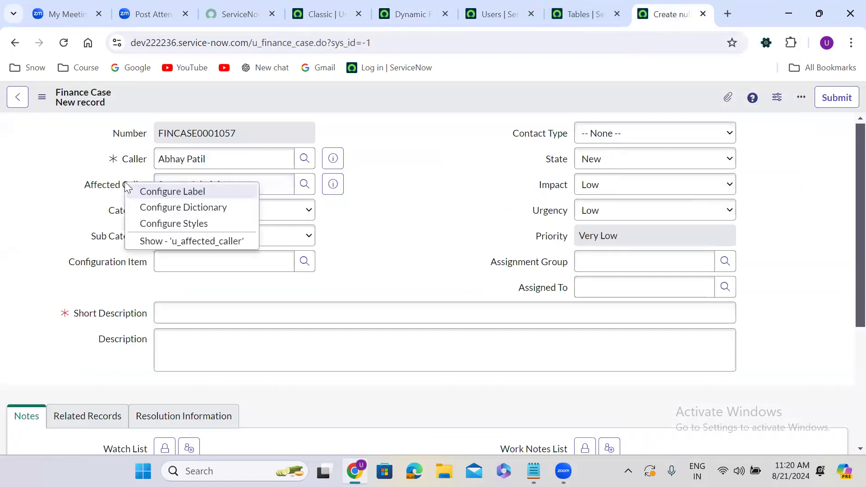
click(188, 208)
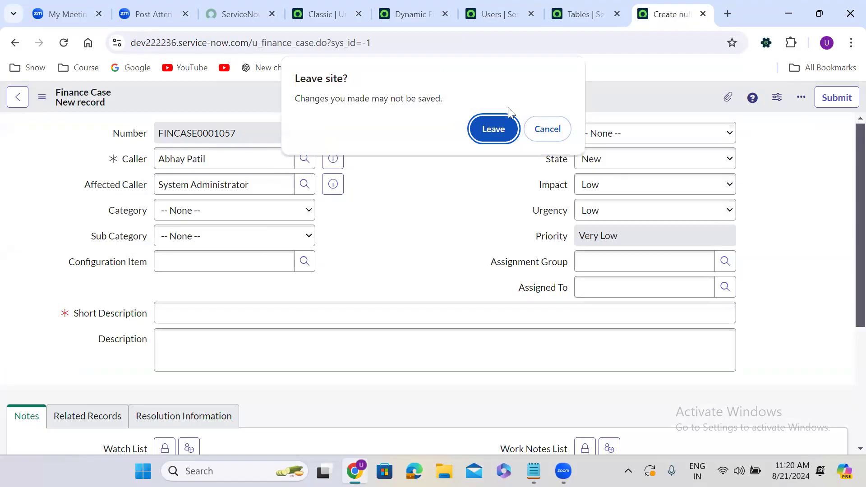
click(493, 129)
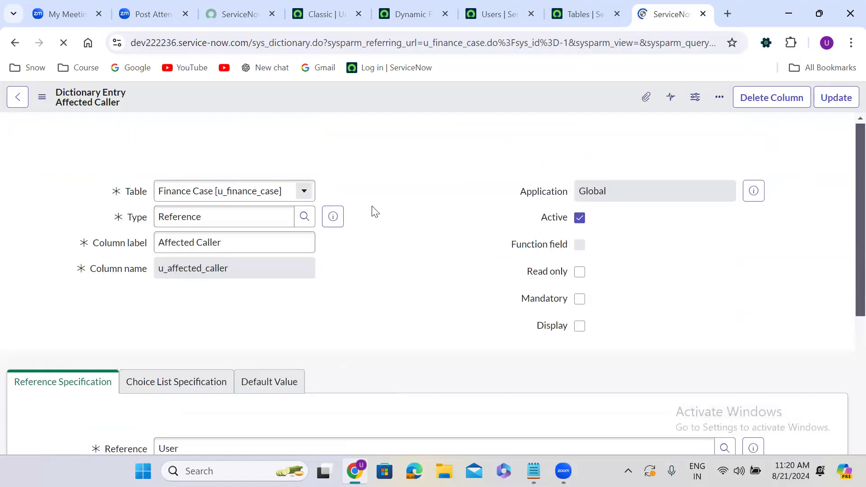
scroll(373, 210, down, 5)
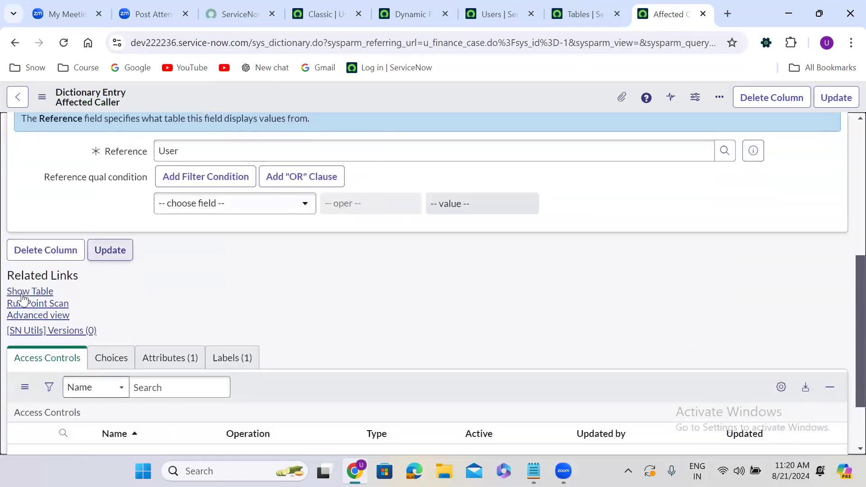
click(34, 316)
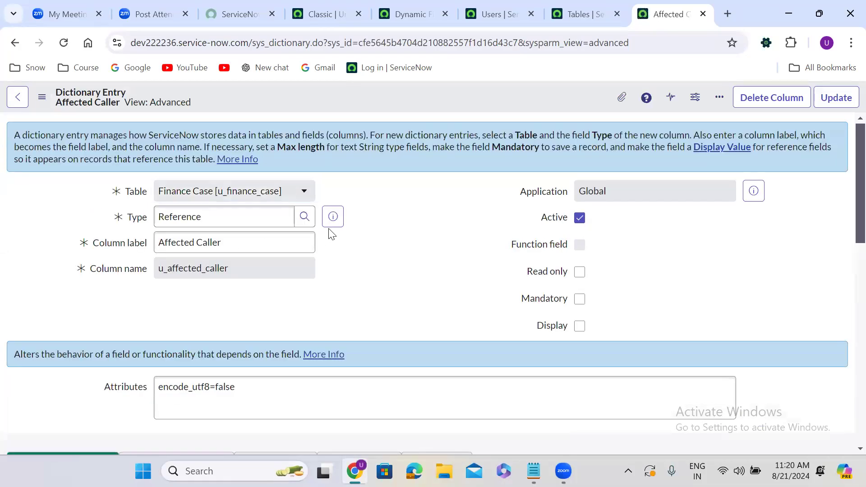
Set the Affected Caller field's reference qualifier type to Dynamic
scroll(332, 234, down, 7)
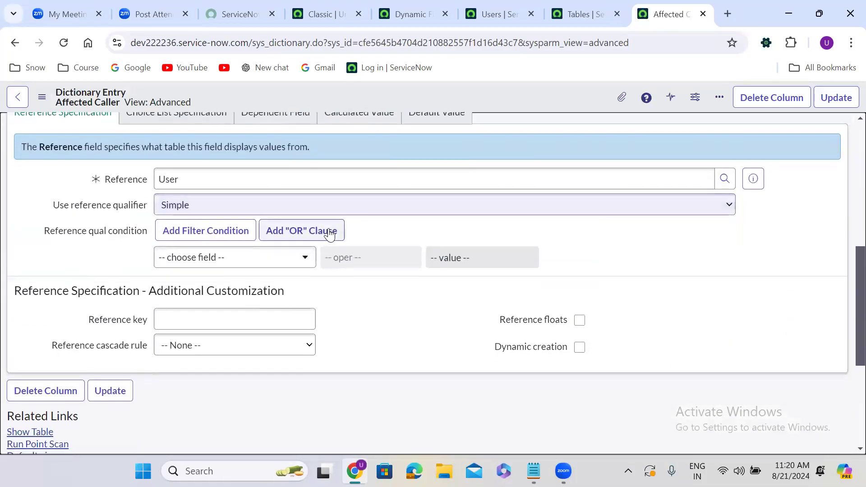
click(217, 179)
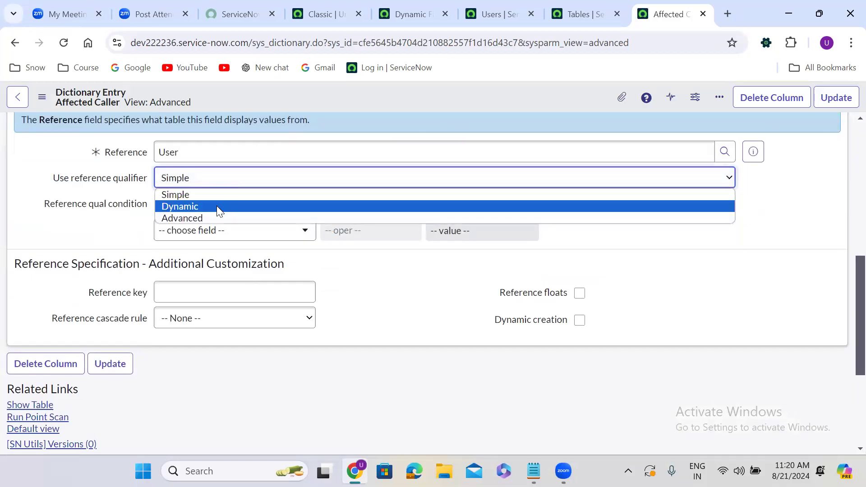
click(217, 206)
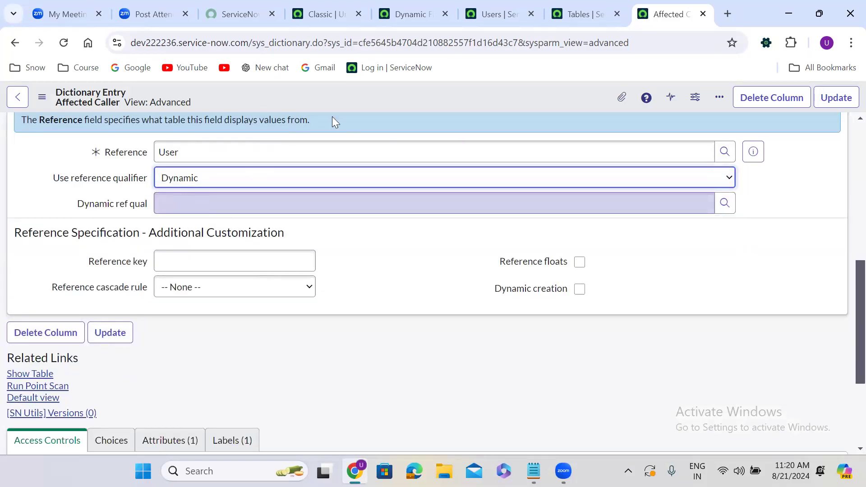
Examine the columns of the Dynamic Filter Options list, including the reference qualifier availability
click(401, 12)
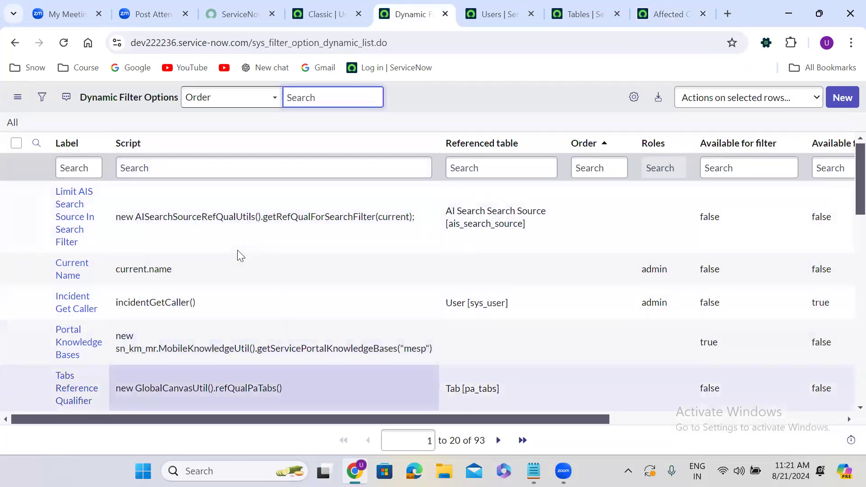
scroll(564, 415, right, 5)
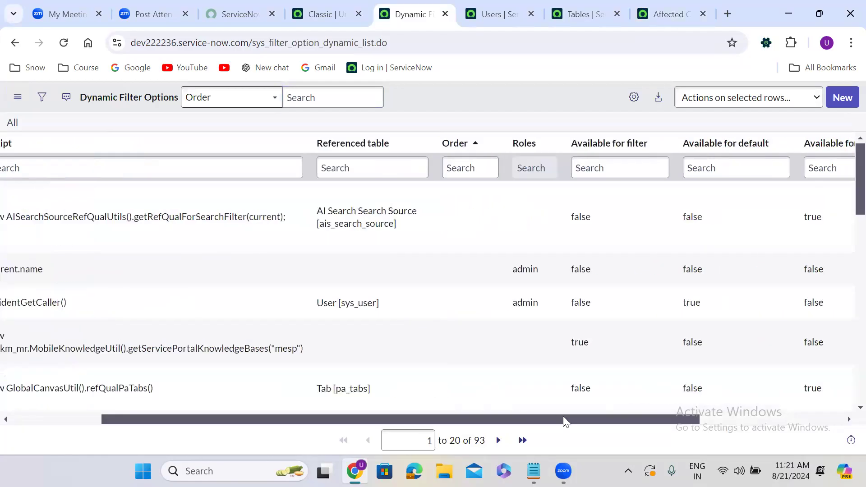
click(785, 167)
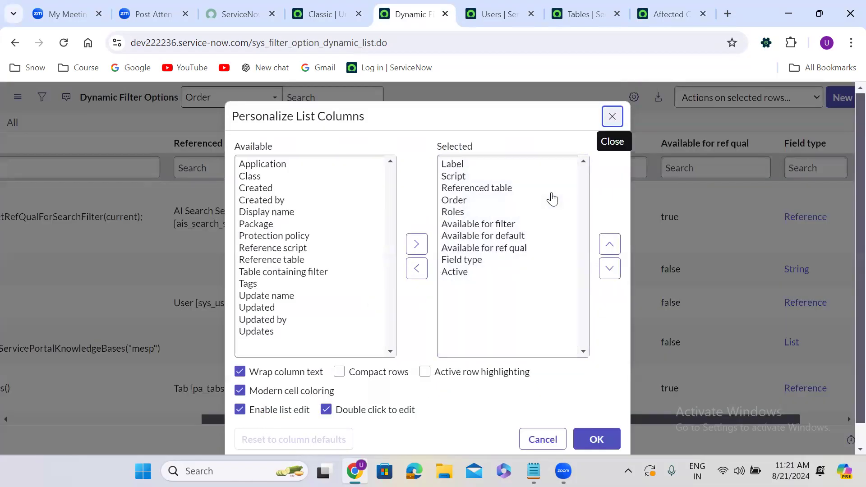
click(612, 116)
drag(265, 418, 26, 368)
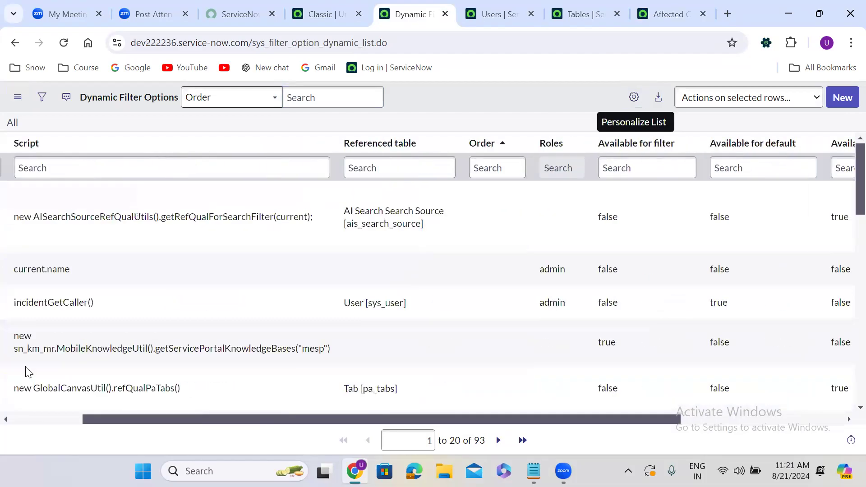
scroll(26, 368, left, 3)
Search the Dynamic Filter Options list by label for affe and for restr
click(68, 171)
text(*affe)
key(Return)
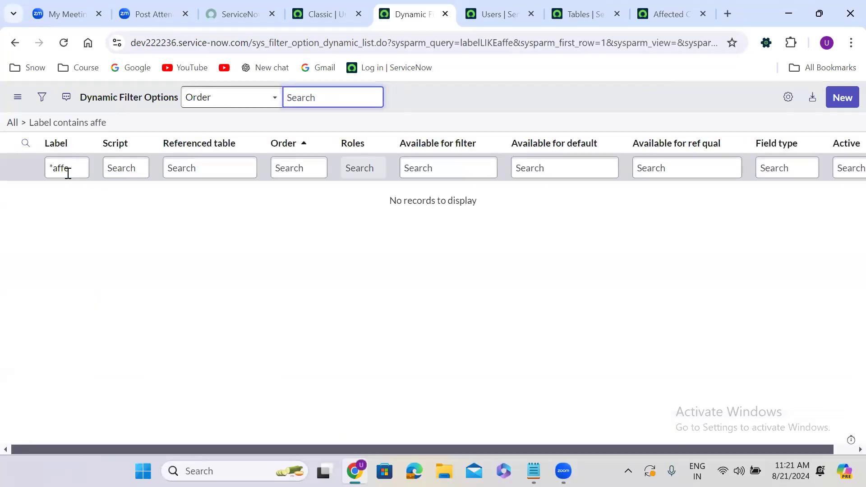
double_click(65, 169)
text(restr)
key(Return)
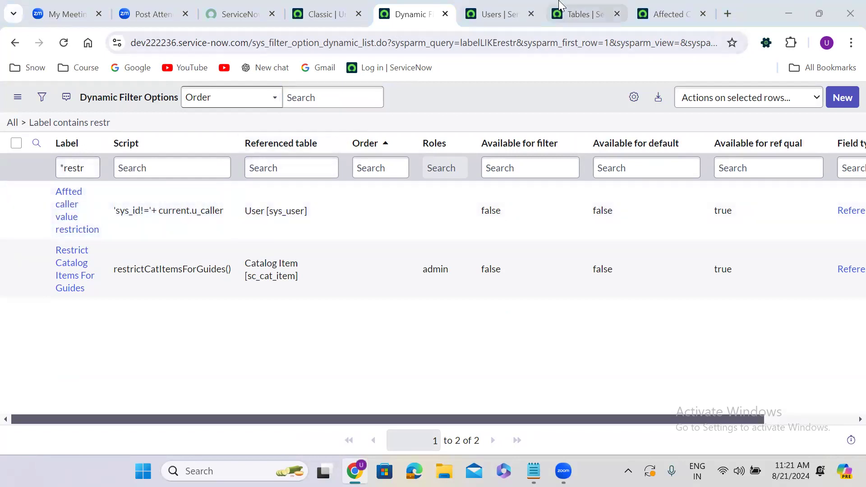
Select Affted caller value restriction as the Affected Caller field's dynamic reference qualifier and update the dictionary entry
click(648, 6)
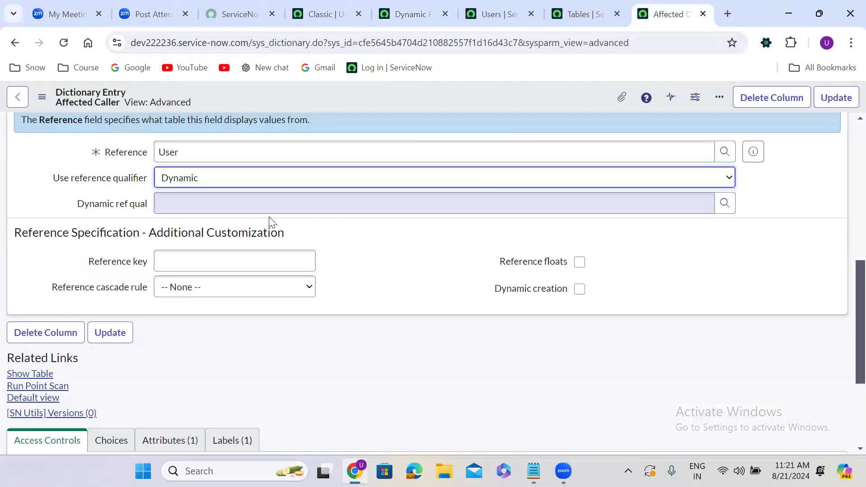
click(222, 202)
text(aff)
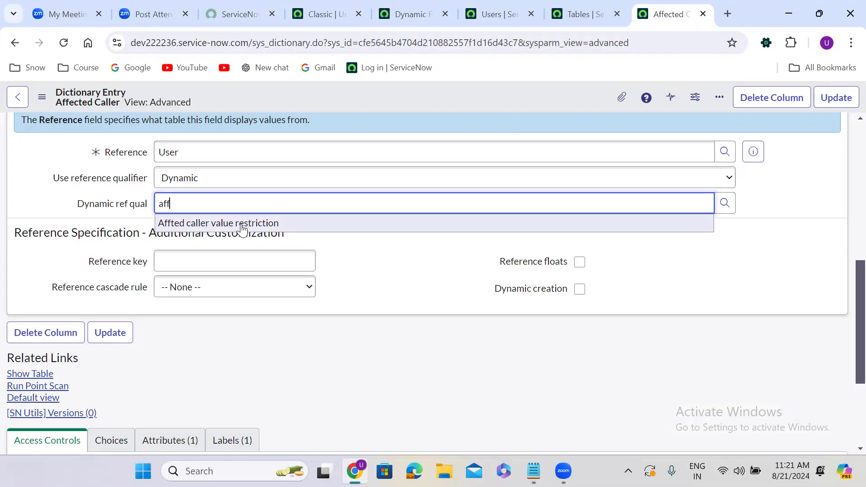
click(242, 224)
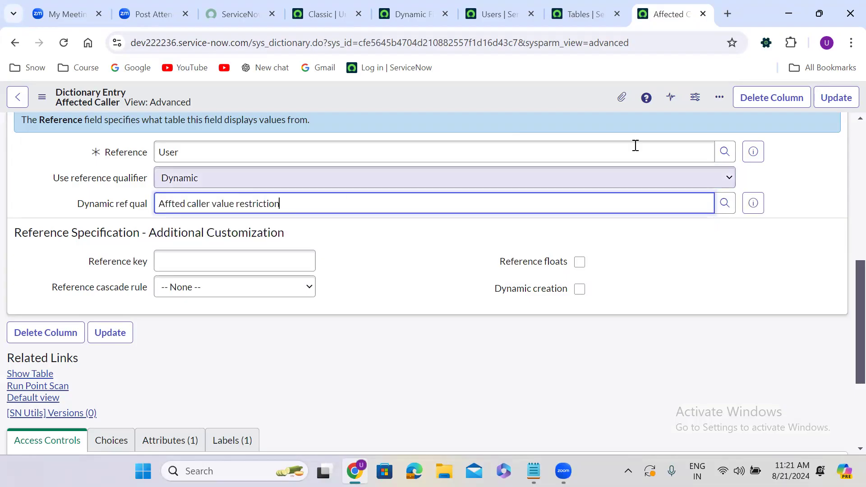
click(837, 98)
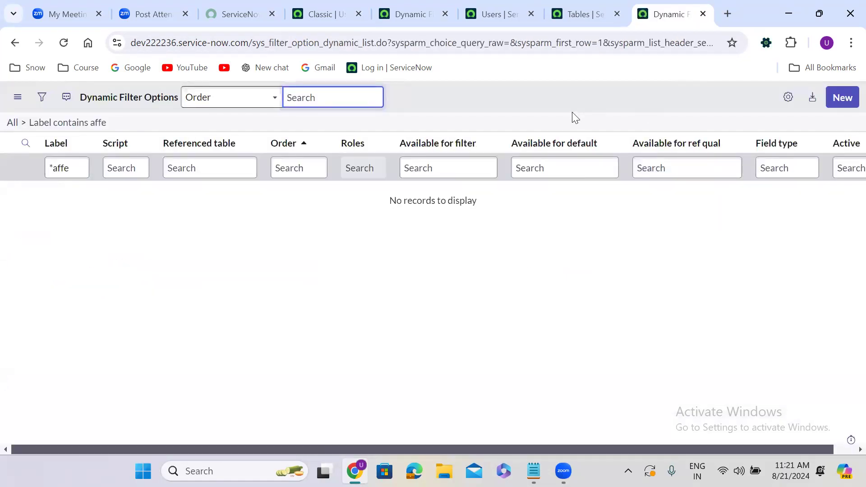
Return to the new Finance Case form and look up sys in Affected Caller with System Administrator as Caller
click(16, 43)
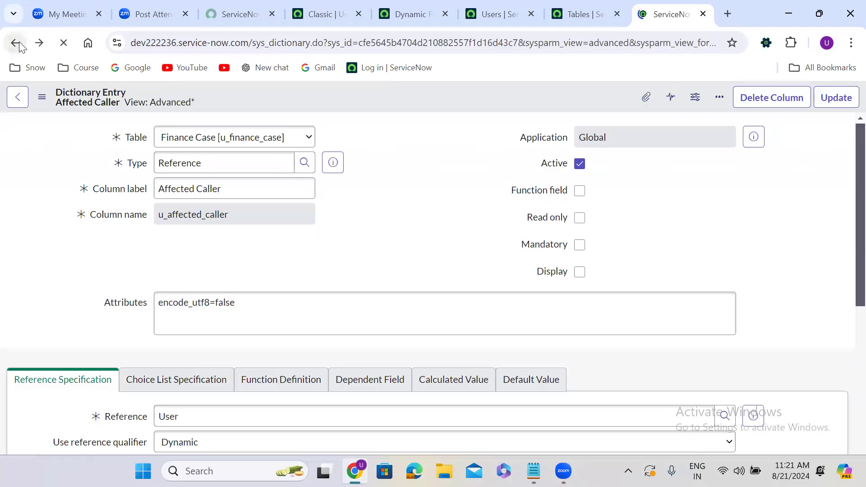
click(16, 43)
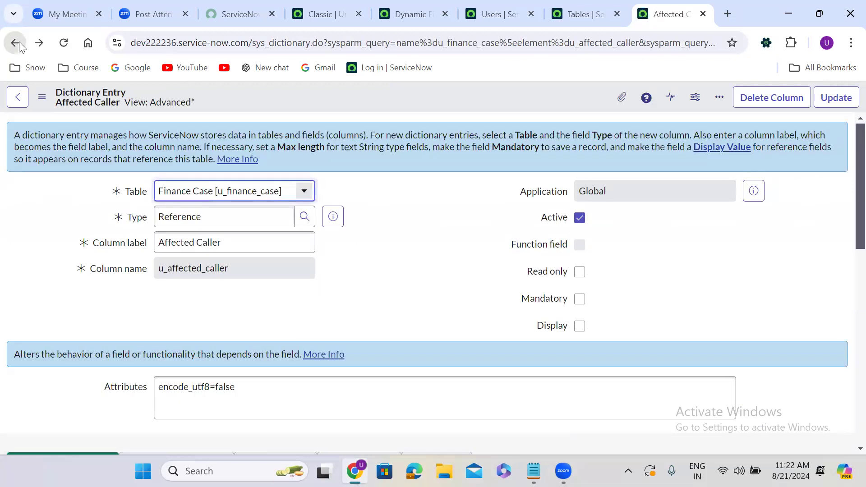
click(16, 42)
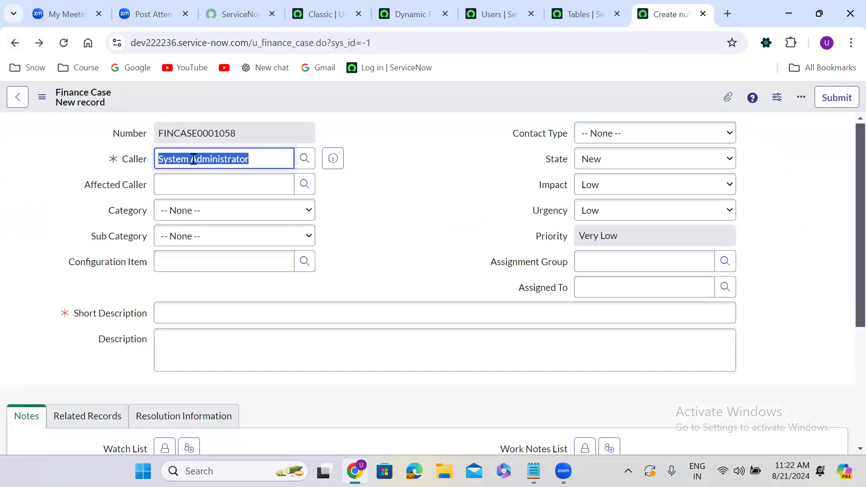
click(350, 210)
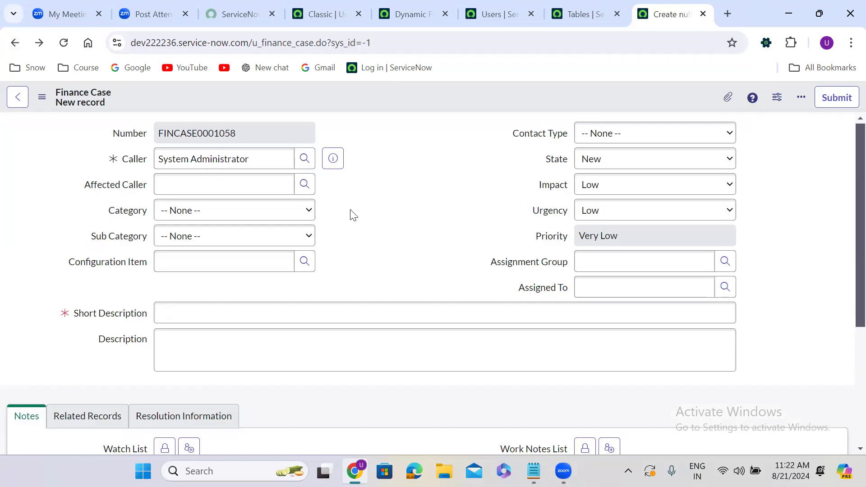
click(195, 185)
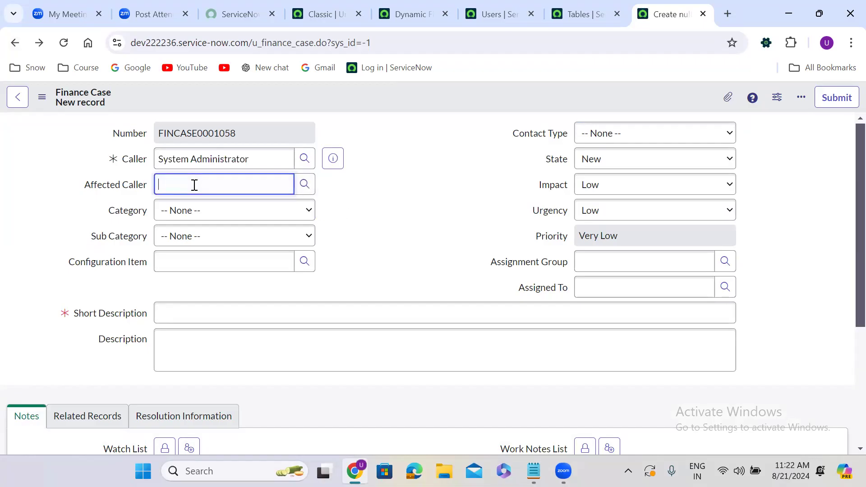
text(sys)
Set the Caller to the architect user and look up sys in Affected Caller
triple_click(217, 166)
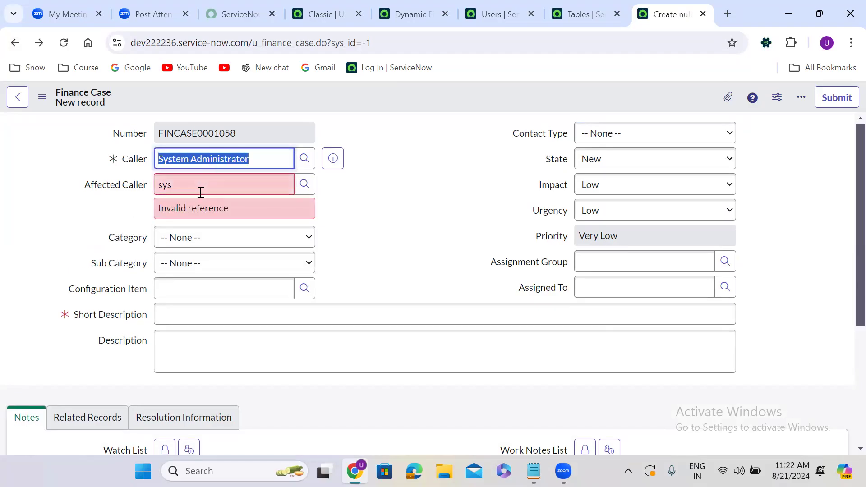
text(abel)
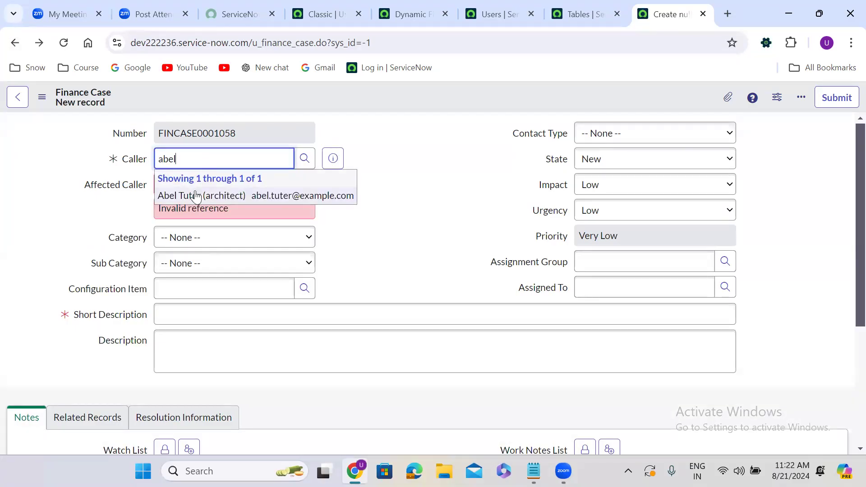
click(195, 192)
key(Tab)
text(sys)
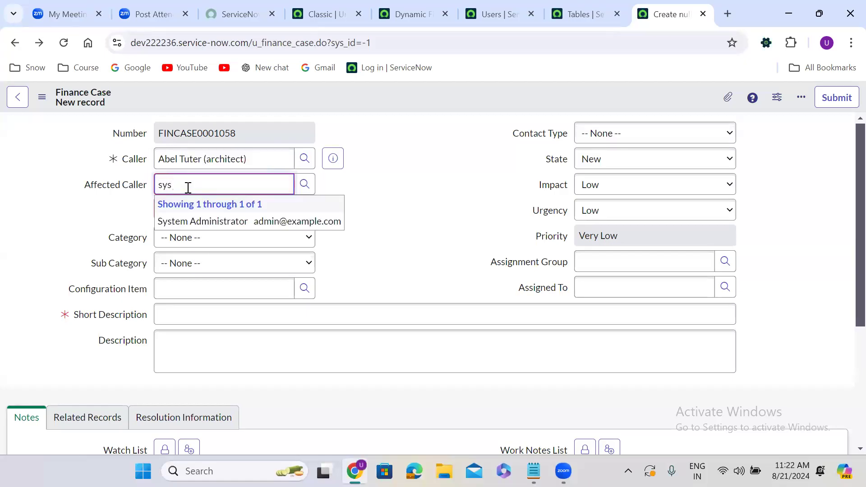
Look up the current Caller's own first name in Affected Caller, and clear the field
key(BackSpace)
key(BackSpace)
key(BackSpace)
text(abel)
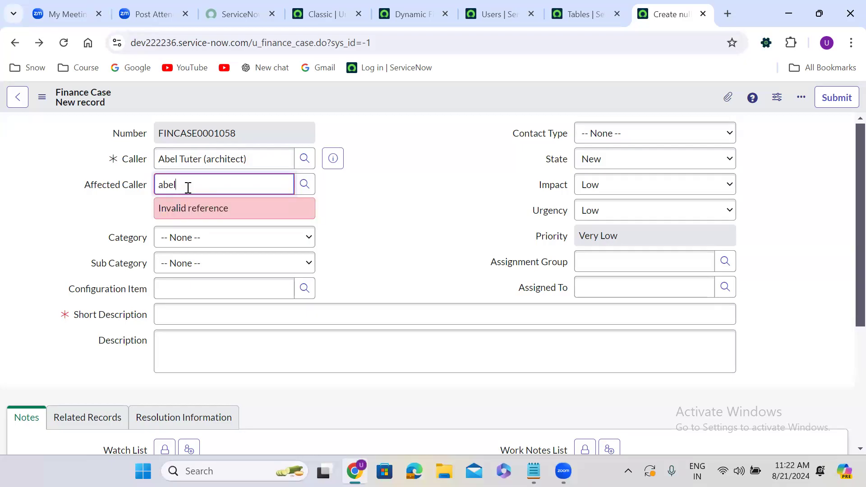
key(BackSpace)
key(BackSpace)
key(BackSpace)
key(BackSpace)
Clear the Caller and set Affected Caller to the architect user
double_click(208, 160)
triple_click(208, 160)
key(BackSpace)
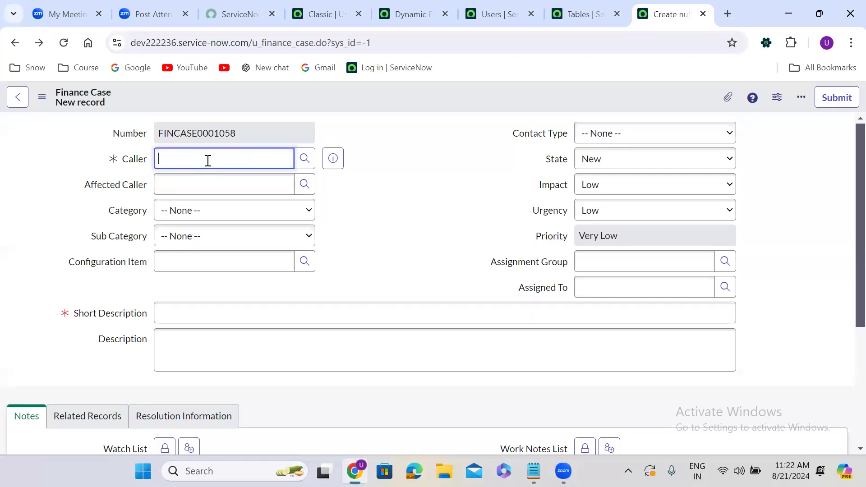
click(205, 179)
text(abel)
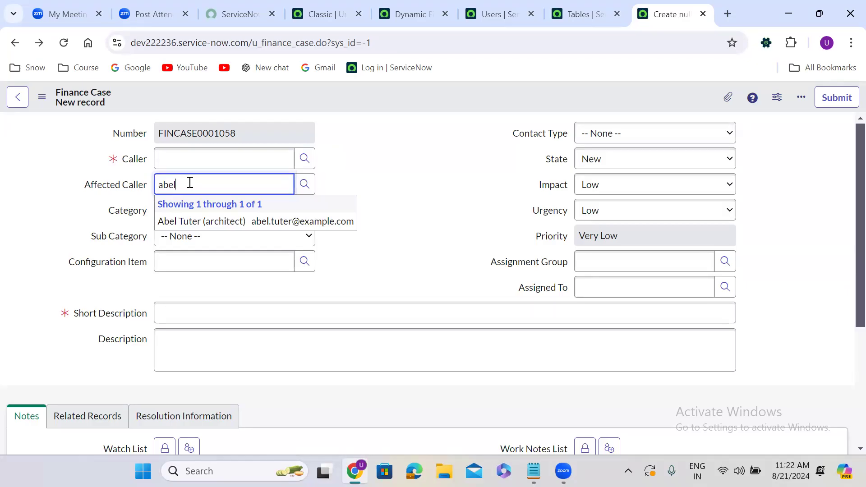
click(357, 174)
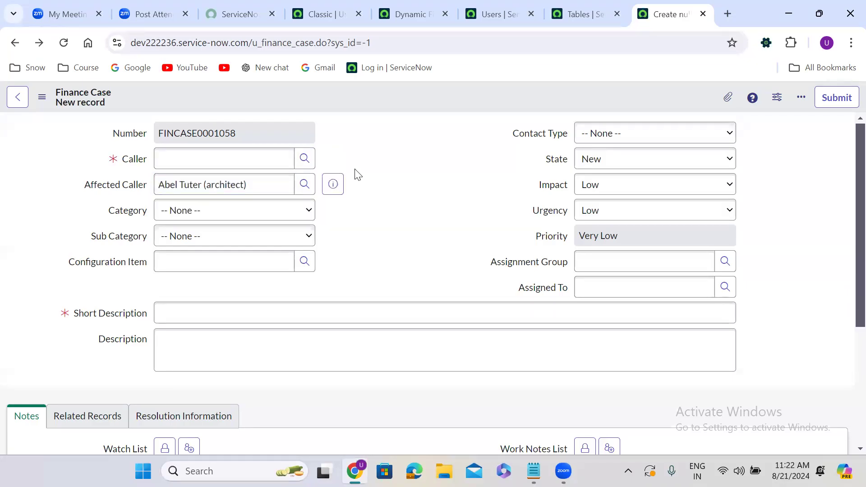
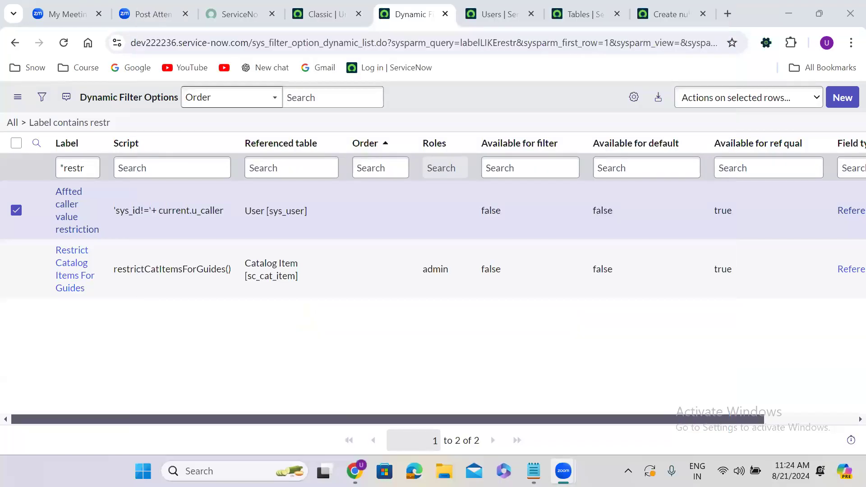
Delete the "Affted caller value restriction" dynamic filter option and close the Dynamic Filter Options list
click(691, 105)
click(707, 104)
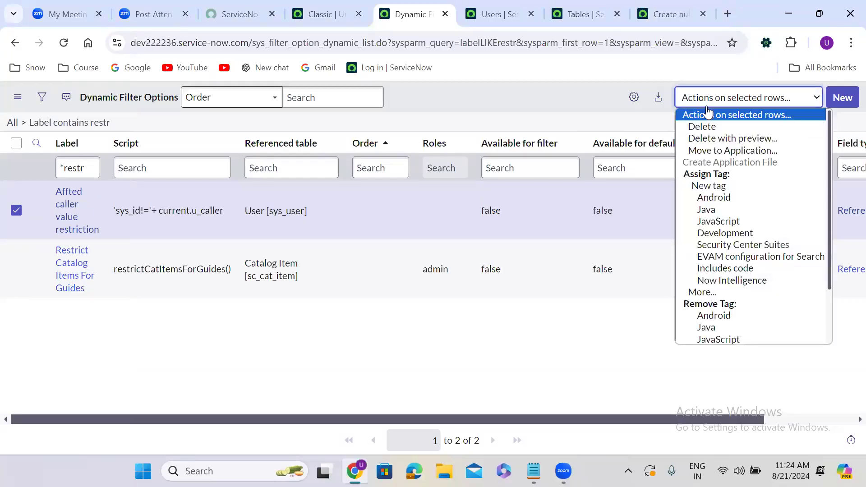
click(718, 128)
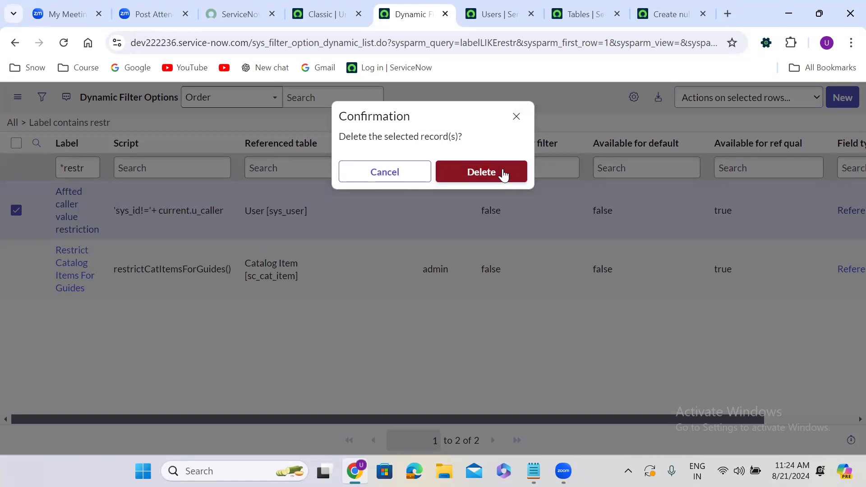
click(458, 173)
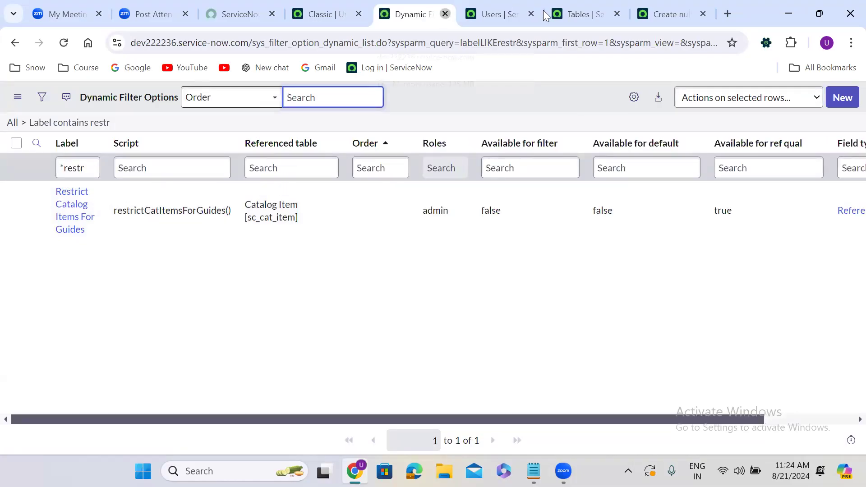
click(445, 15)
Open the dictionary entry of Affected Caller from the new Finance Case form, discarding the unsaved record, and show its reference qualifier
click(576, 10)
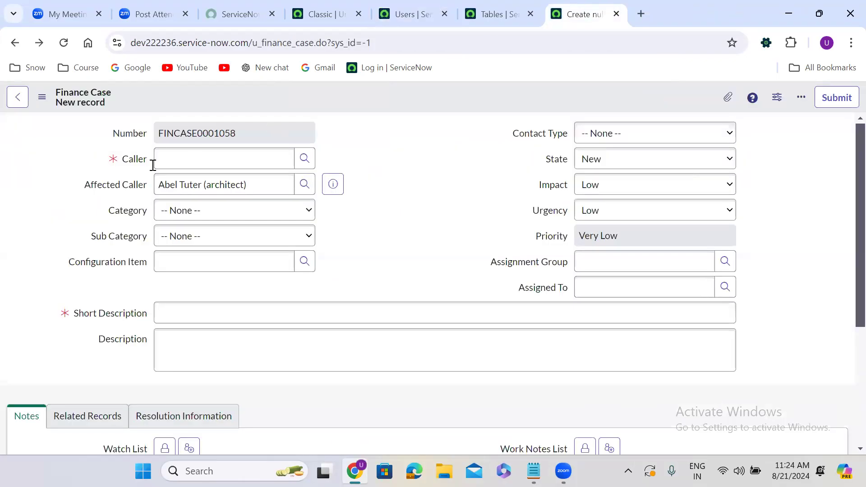
right_click(115, 186)
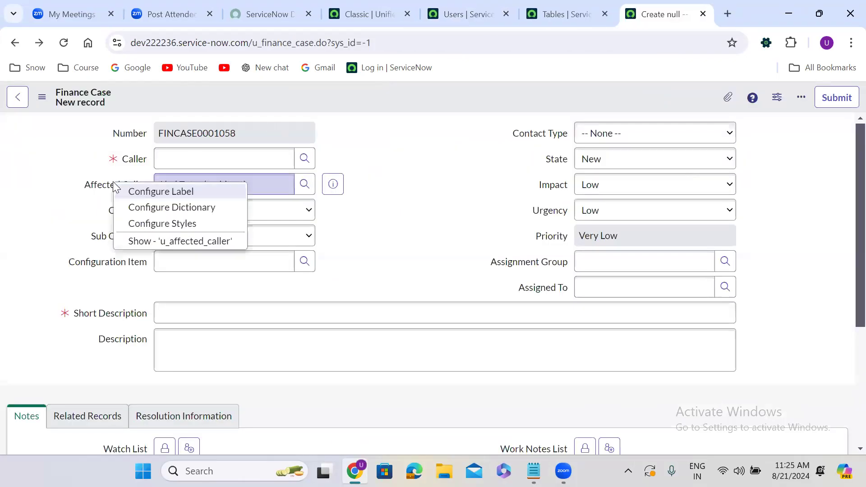
click(187, 209)
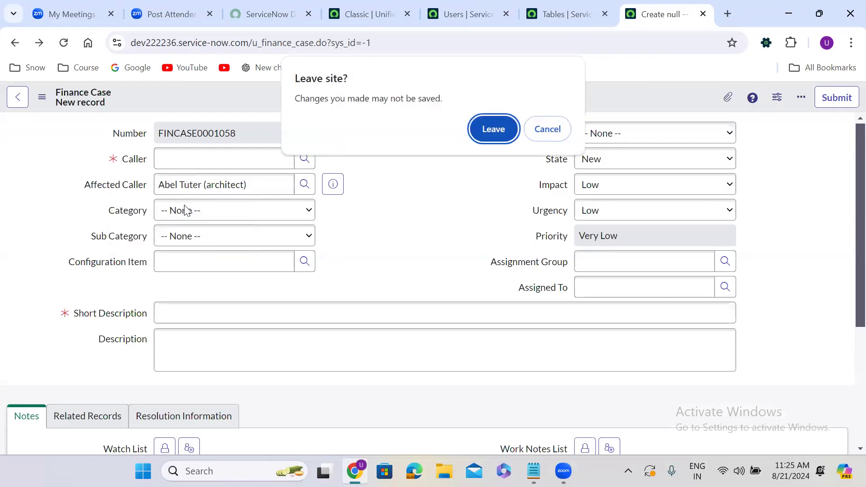
click(496, 132)
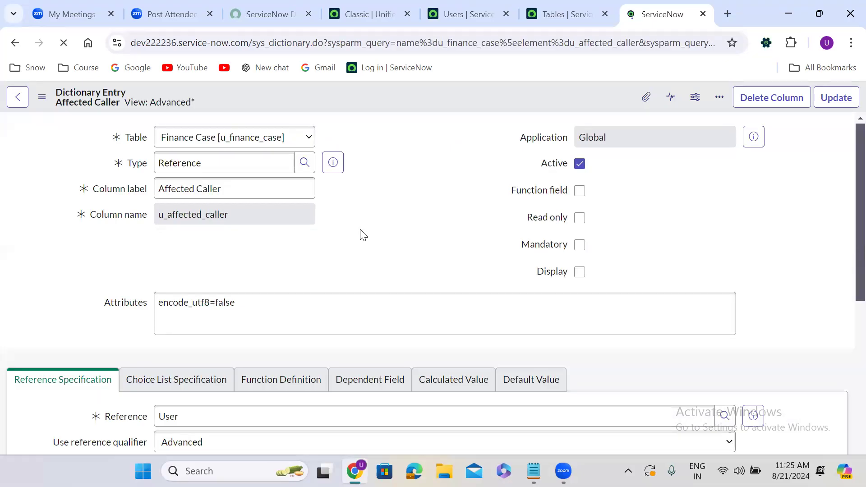
scroll(364, 235, down, 12)
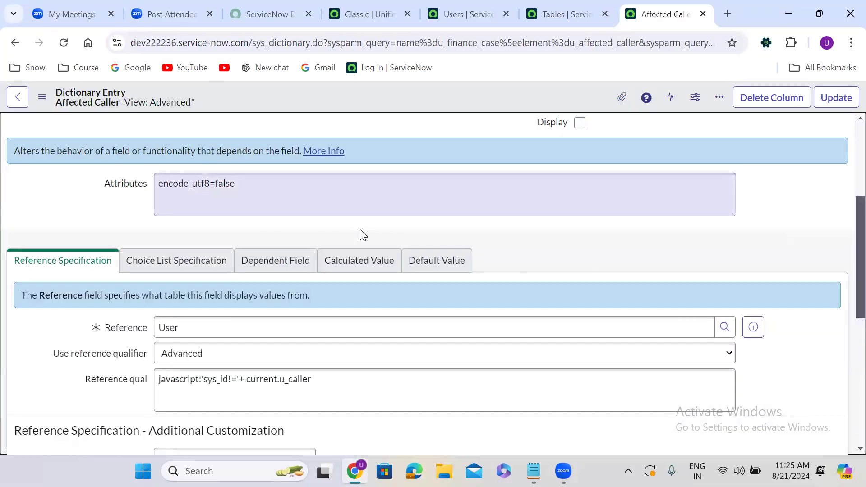
scroll(364, 235, up, 3)
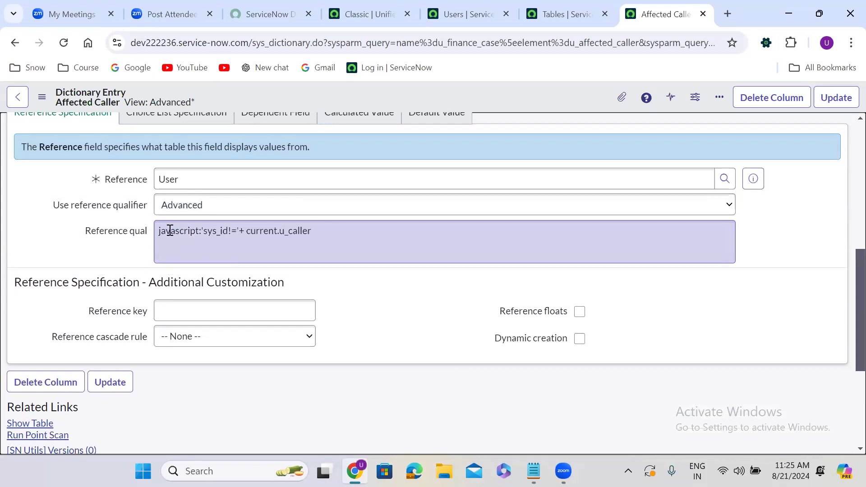
Rewrite Affected Caller's Reference qual as javascript:'sys_id!='+current.u_caller and save the dictionary entry
drag(158, 231, 376, 217)
key(BackSpace)
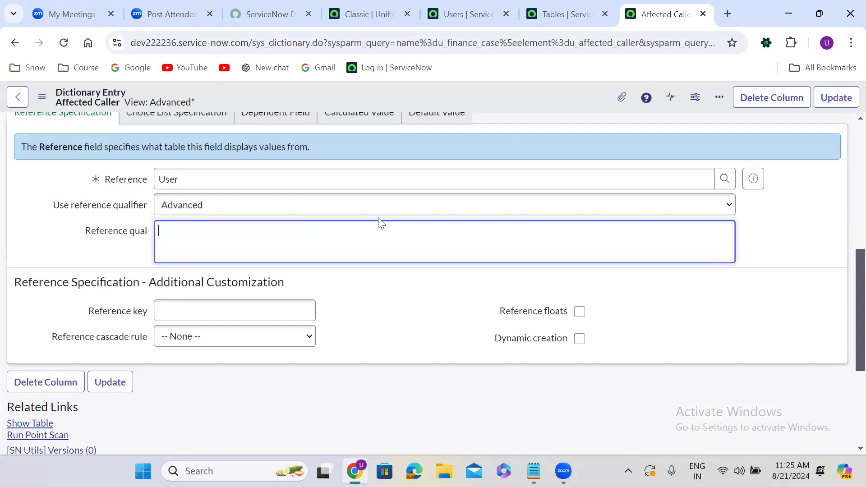
text(javascript:'sys_id!='+)
text(current)
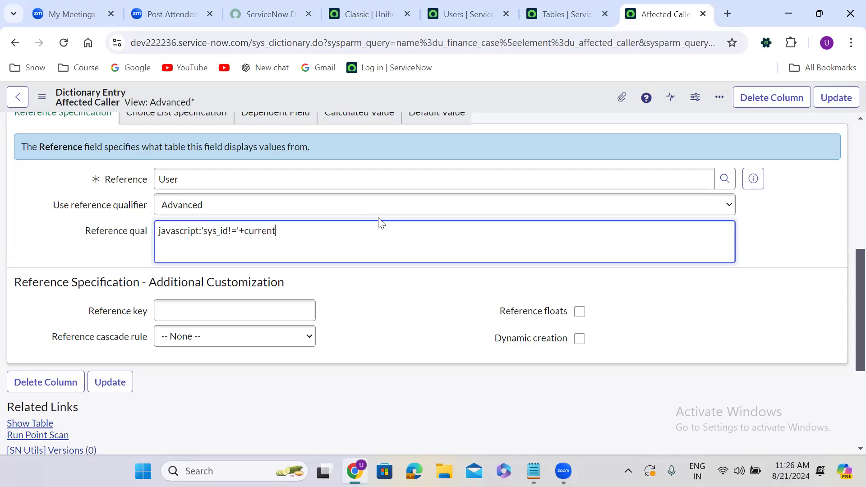
text(.u_caller)
click(835, 98)
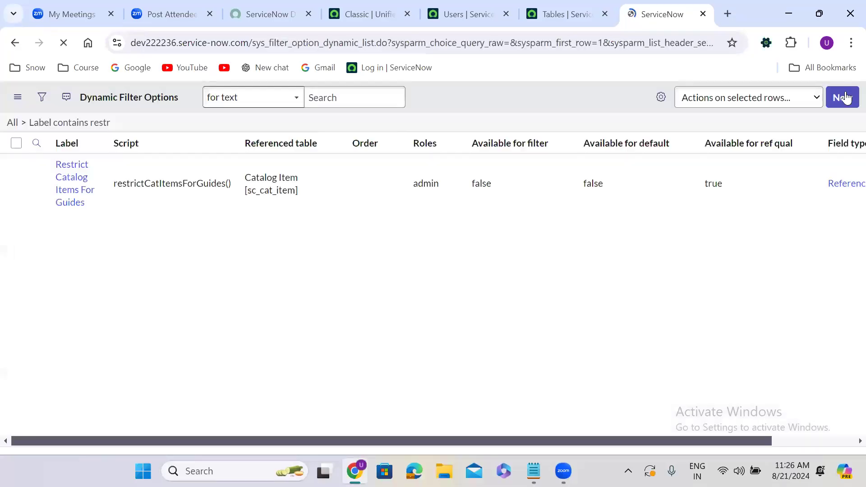
Return to the new Finance Case form, clear the Caller, and set Affected Caller to System Administrator
click(13, 44)
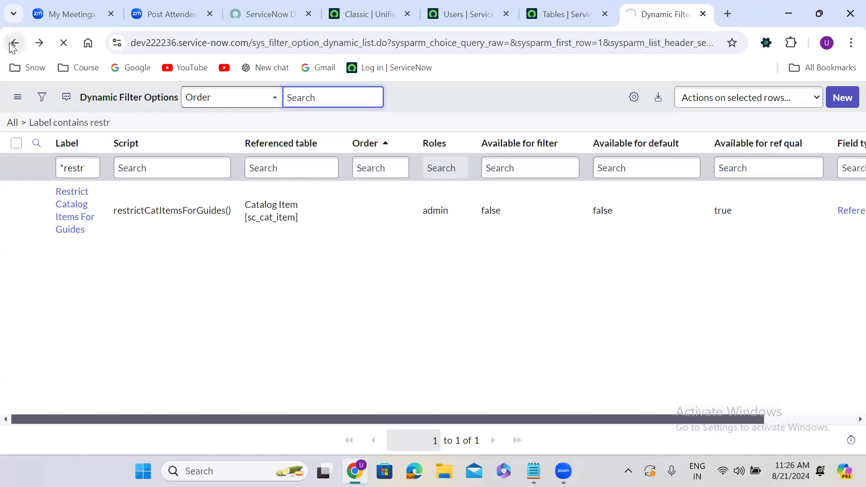
click(13, 44)
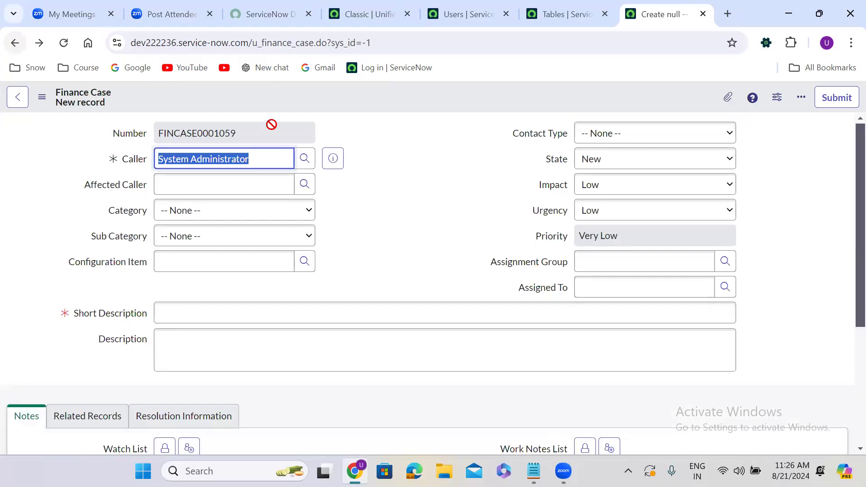
click(406, 123)
triple_click(248, 160)
key(ctrl+c)
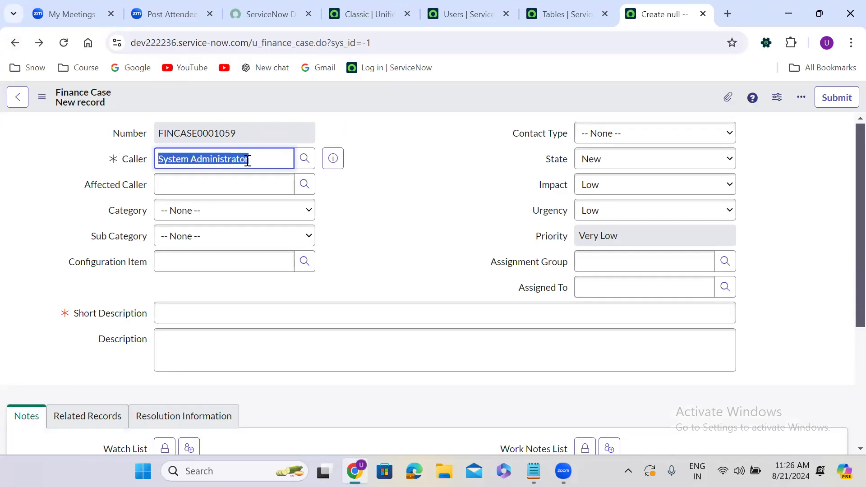
key(BackSpace)
click(193, 186)
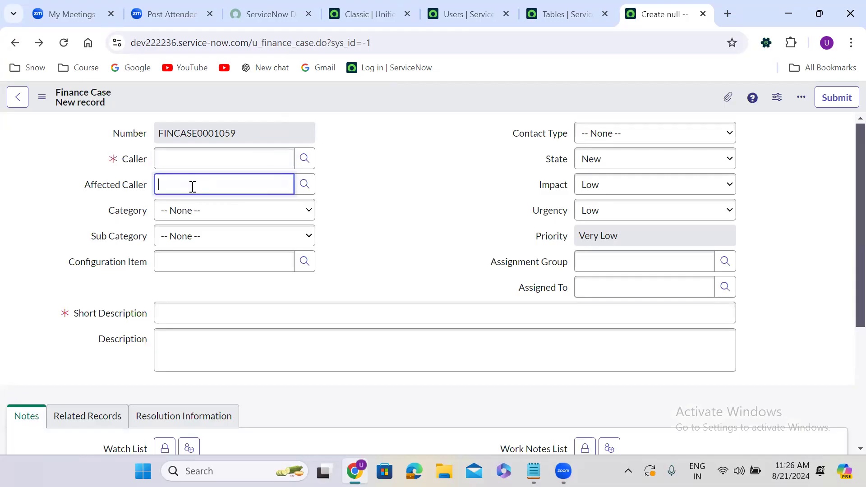
key(ctrl+v)
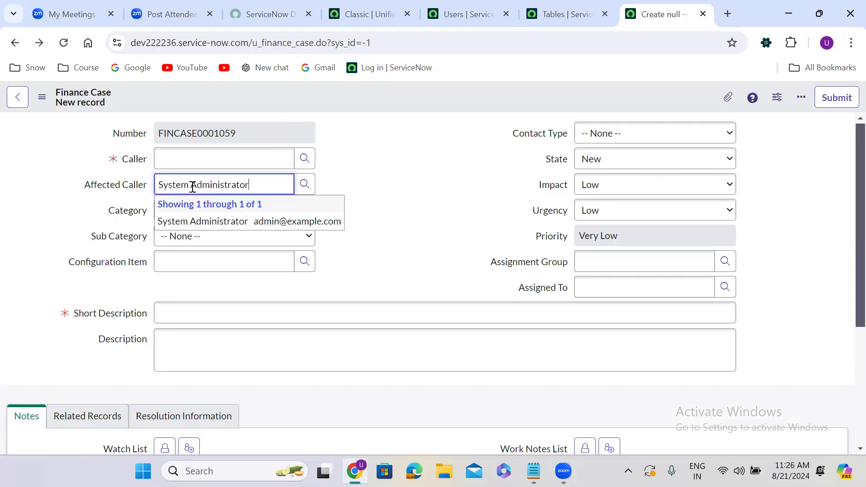
click(202, 221)
Set the Caller to System Administrator, the same user as in Affected Caller
click(185, 164)
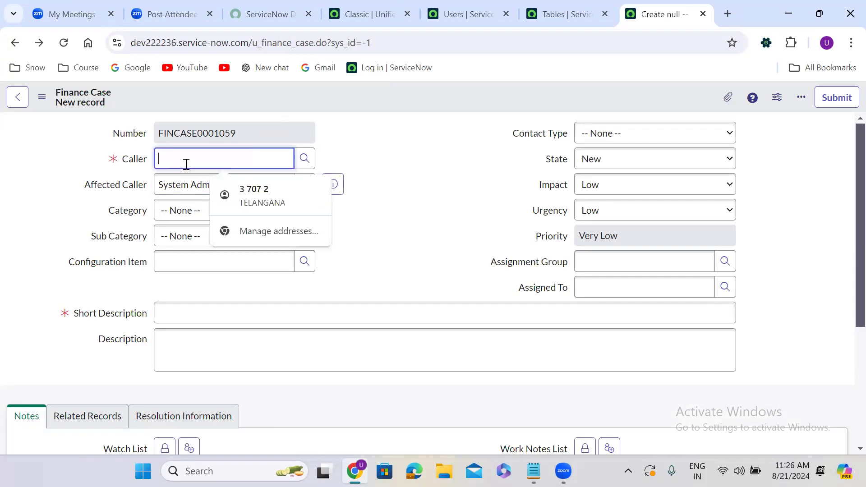
text(sys)
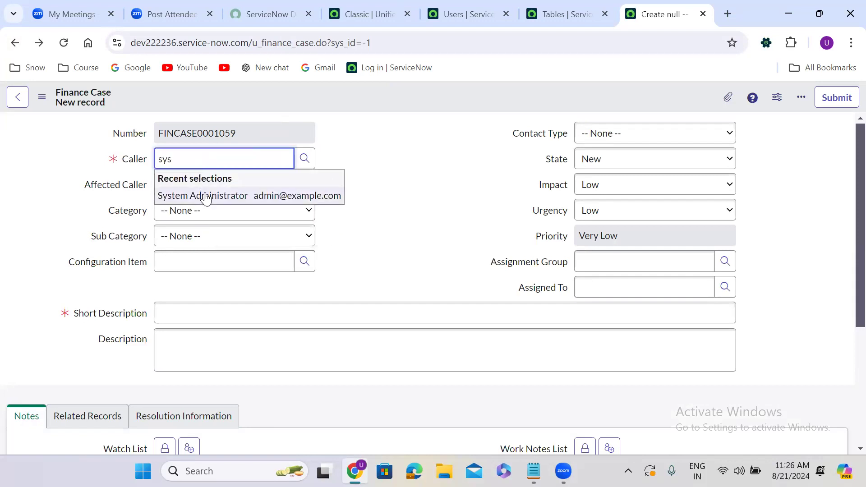
click(206, 195)
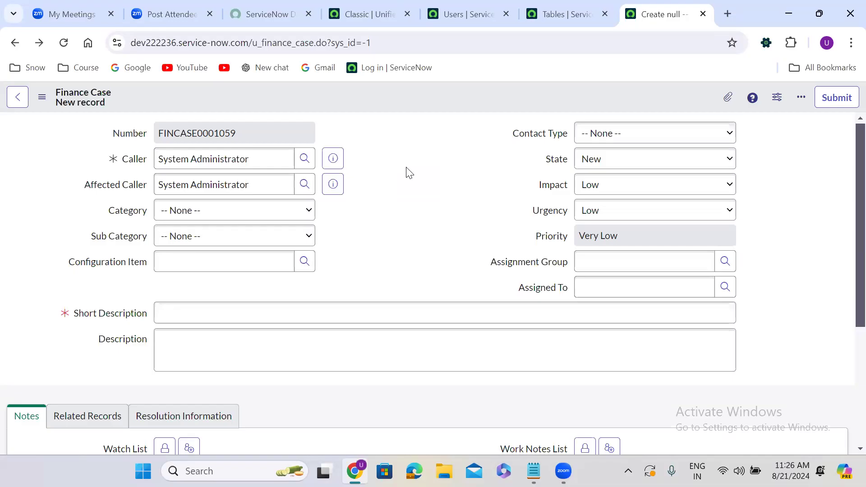
click(208, 159)
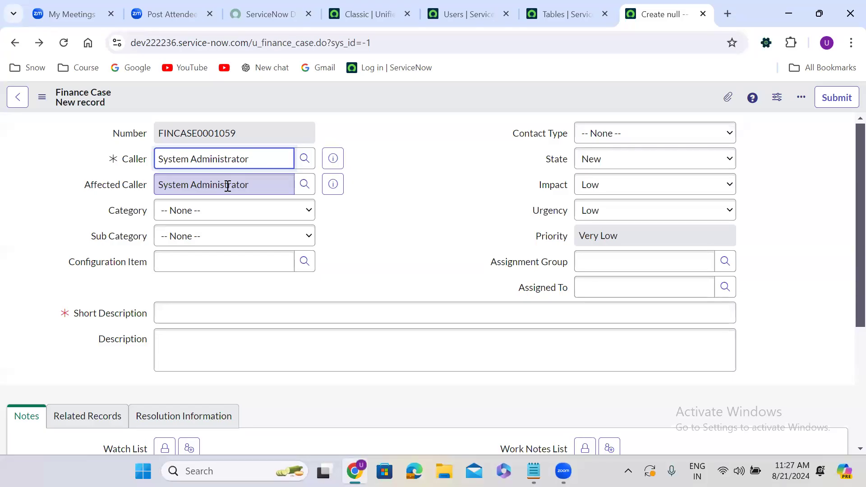
Open the Caller field's dictionary entry, discarding the unsaved case, and set its reference qualifier type to Advanced
right_click(134, 160)
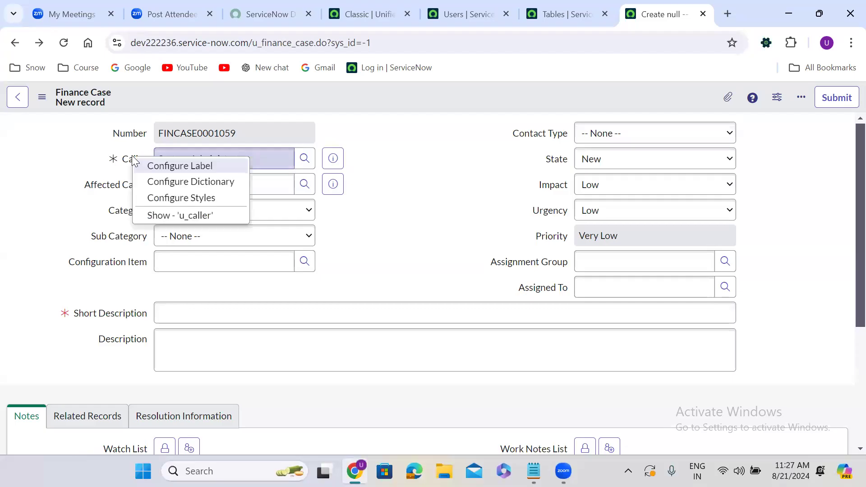
click(188, 181)
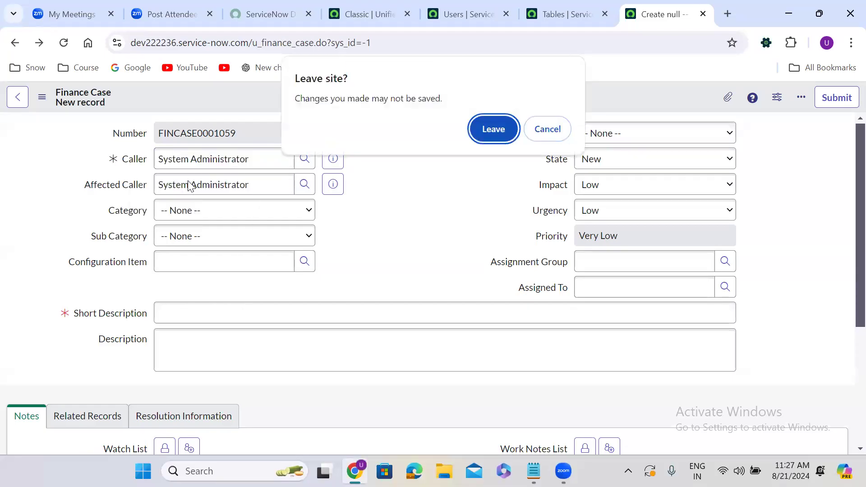
click(492, 129)
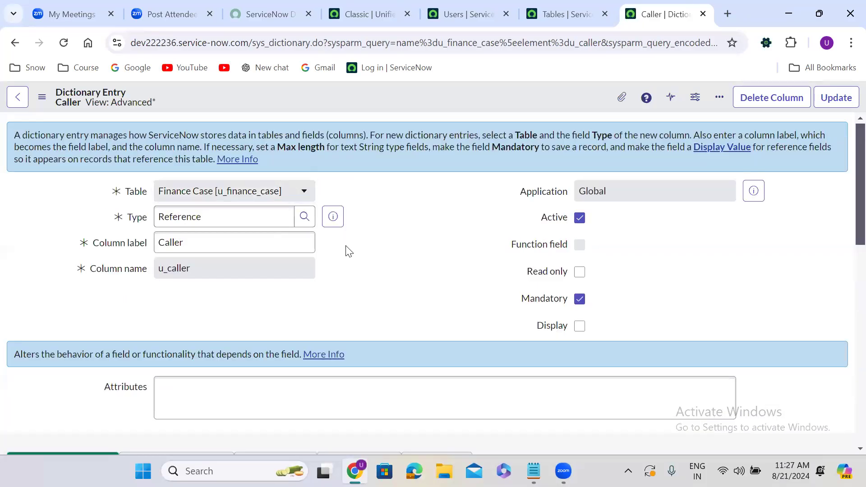
scroll(347, 249, down, 7)
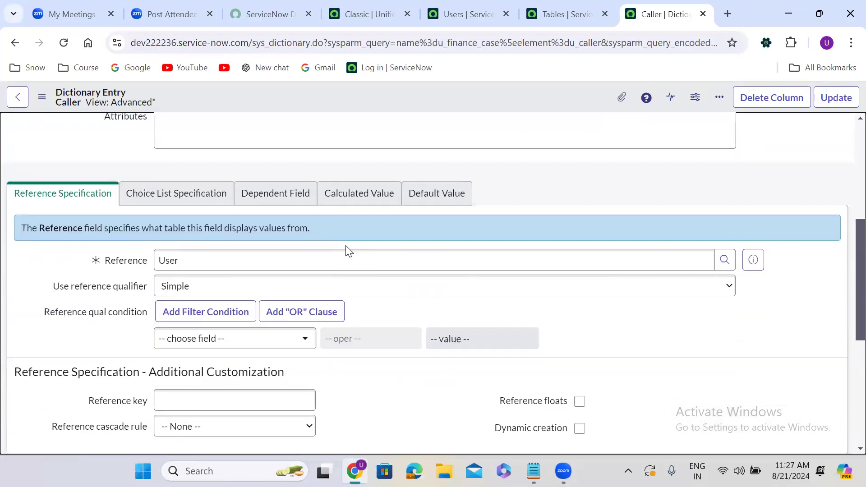
scroll(346, 246, down, 1)
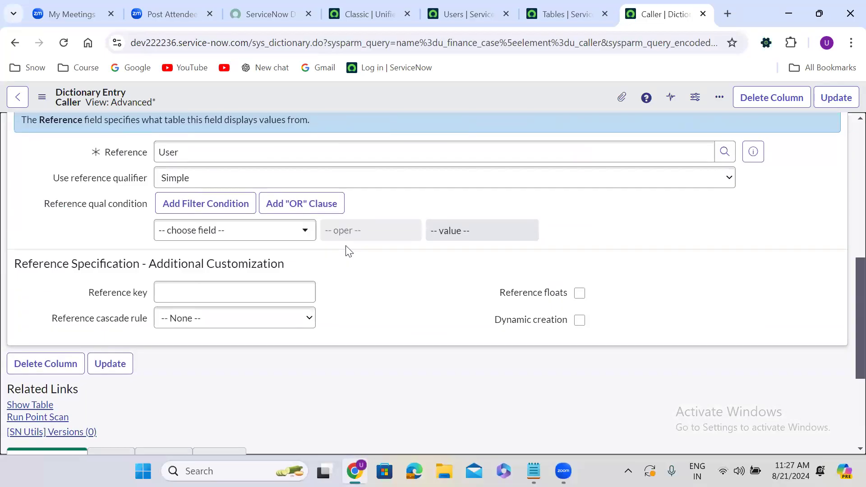
click(182, 179)
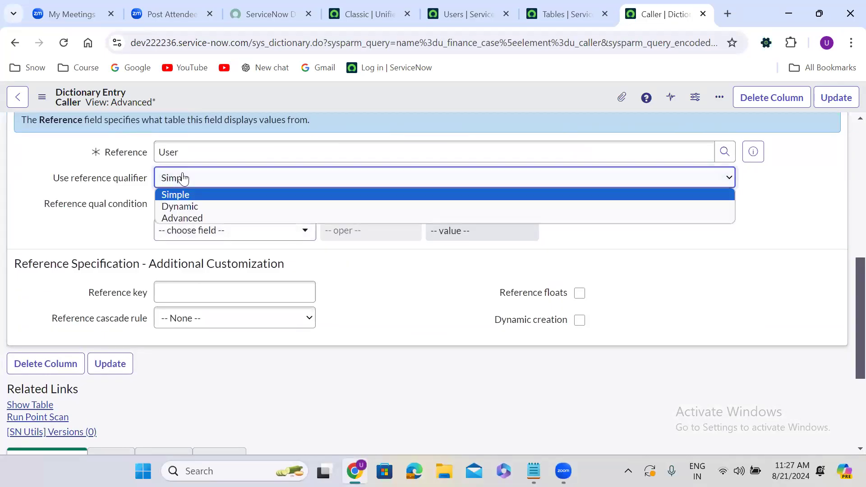
click(183, 218)
Enter javascript:'sys_id!='+current.u_affected_caller as the Caller's Reference qual and save the dictionary entry
click(185, 219)
text(javascript)
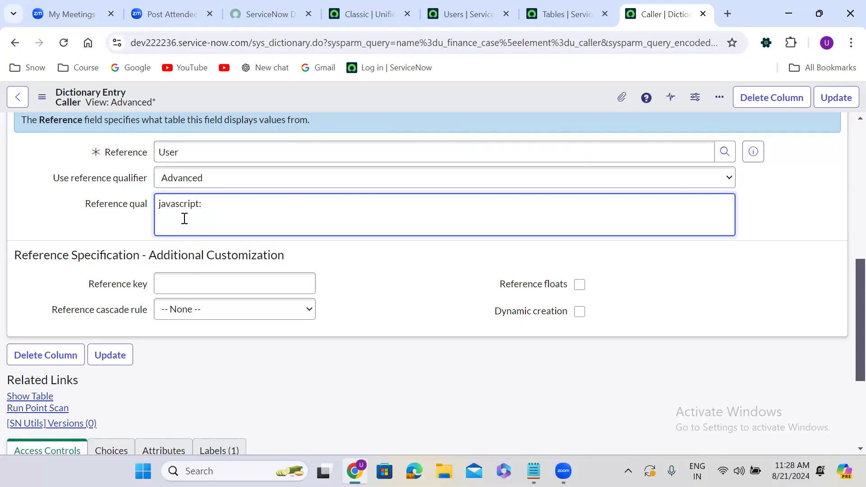
text(:gs)
key(BackSpace)
key(BackSpace)
text('')
key(Left)
text(sys_id!=)
key(Right)
text(+current.u_affected_caller)
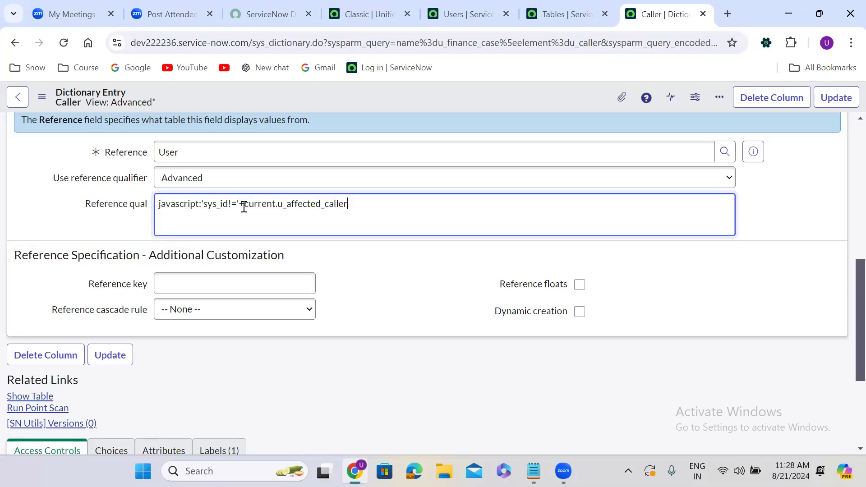
drag(245, 205, 350, 204)
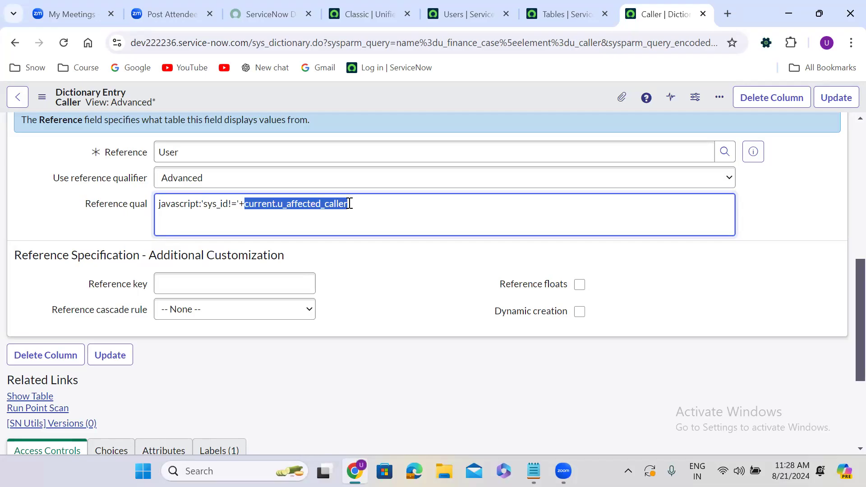
click(310, 205)
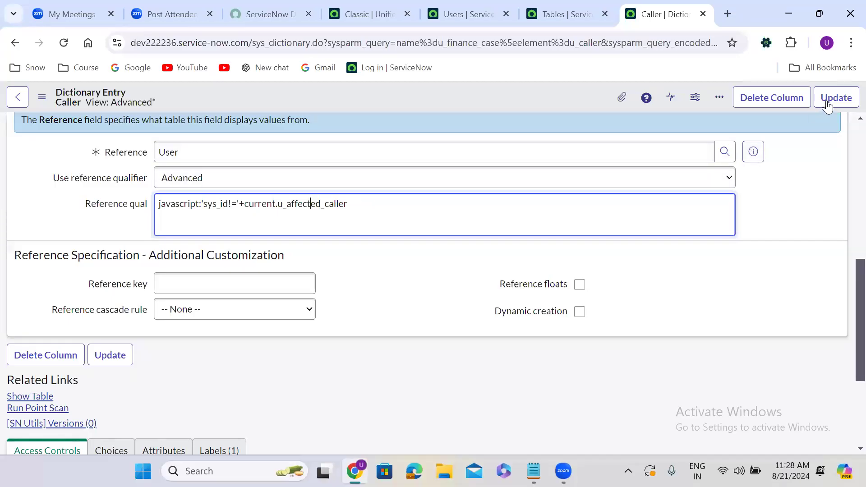
click(846, 97)
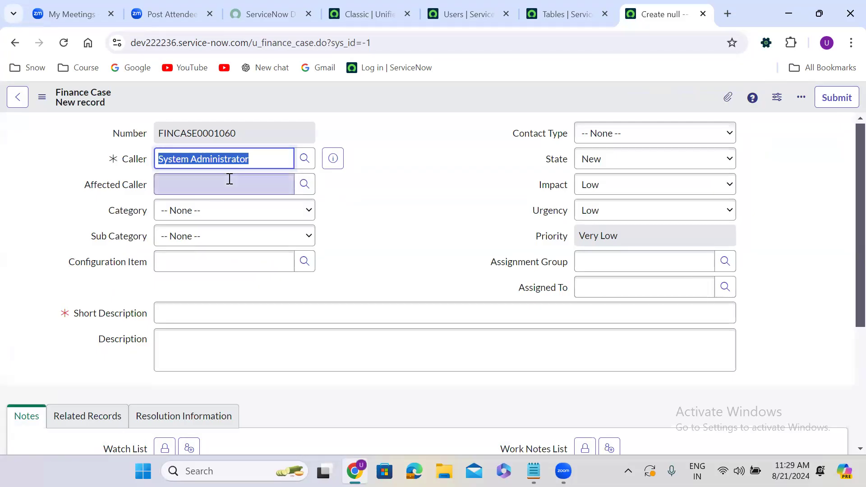
Try to enter System Administrator as Affected Caller while the Caller is also System Administrator
click(229, 179)
key(ctrl+v)
click(382, 186)
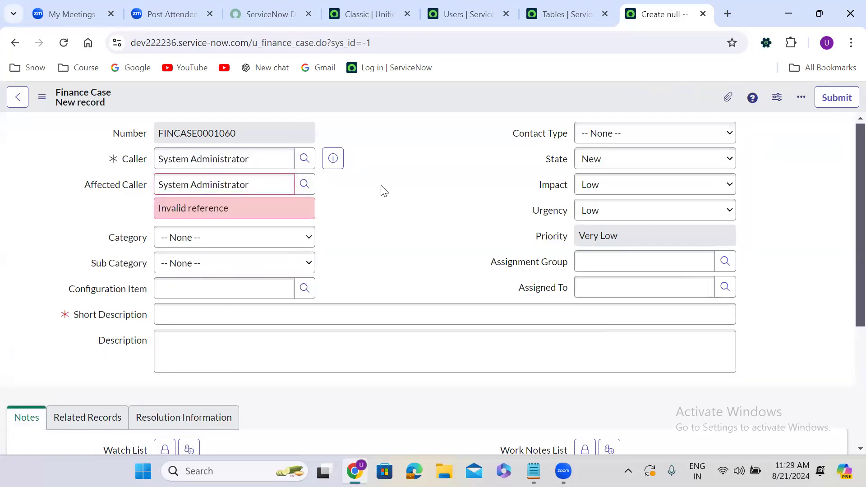
Copy and clear the Caller's value, and select System Administrator again as Affected Caller
triple_click(242, 163)
key(ctrl+c)
key(BackSpace)
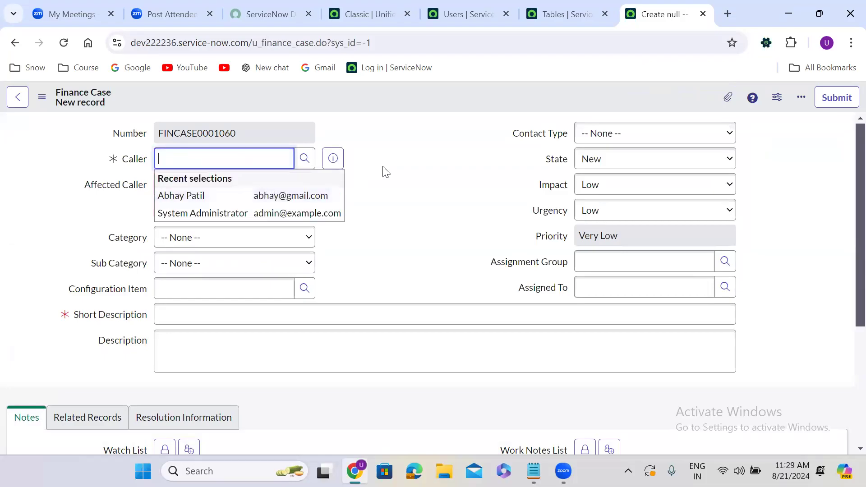
click(383, 170)
click(266, 180)
key(BackSpace)
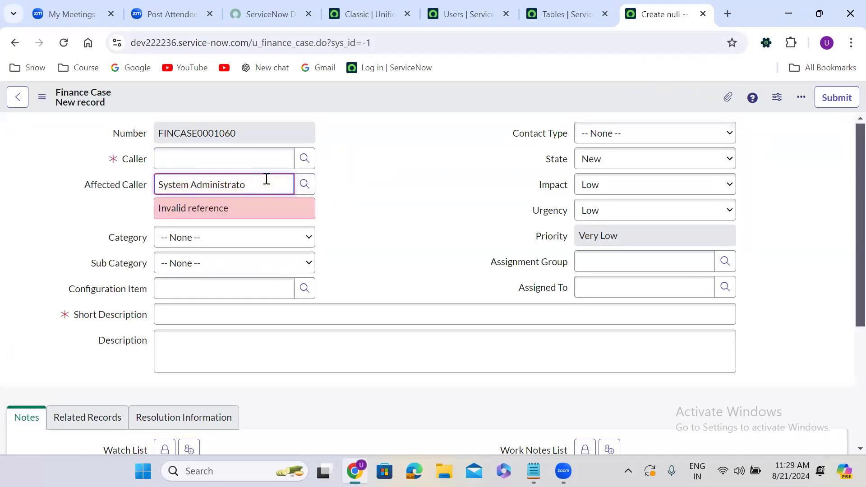
click(242, 224)
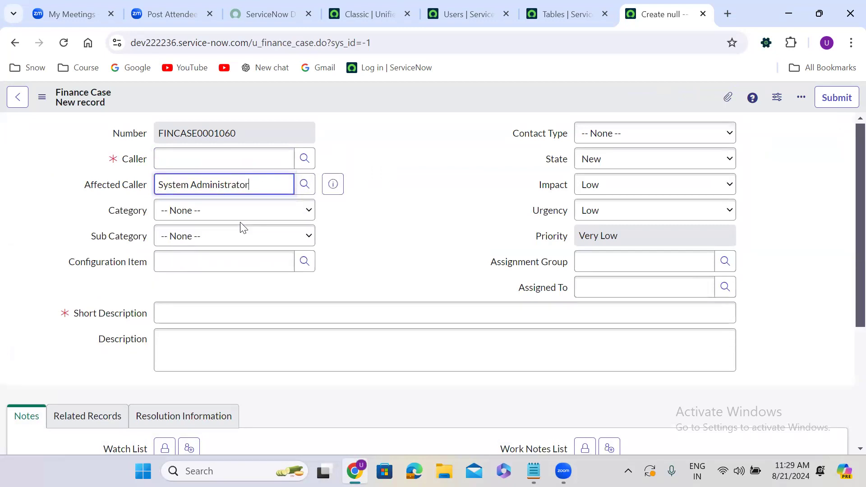
Try to enter System Administrator as the Caller while Affected Caller holds the same user
click(237, 152)
key(ctrl+v)
click(409, 141)
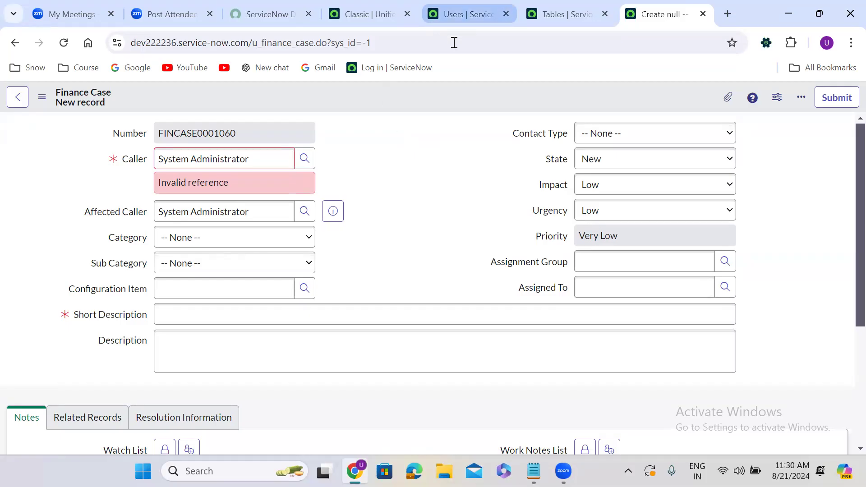
View the lookup list of Configuration Item, close it, and bring up the field's configuration options
click(305, 288)
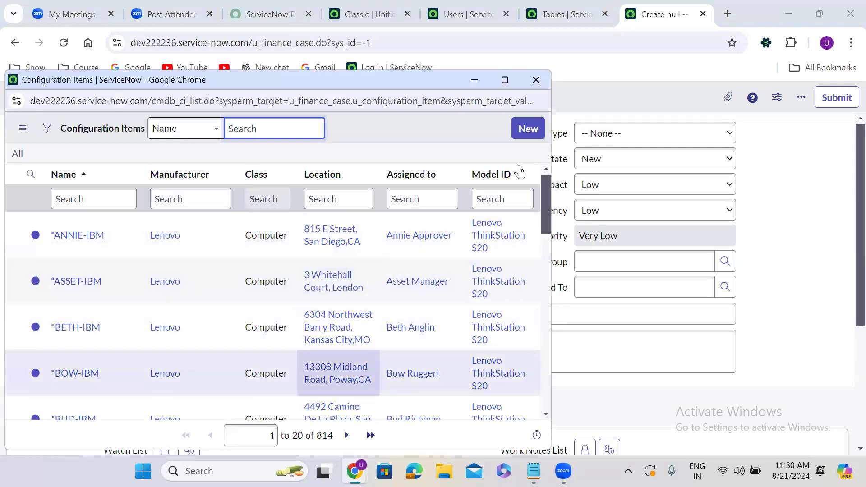
click(426, 61)
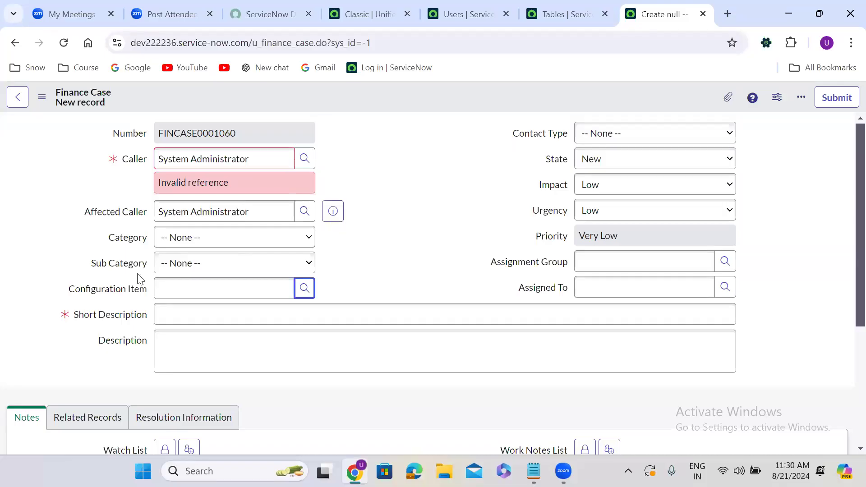
right_click(102, 290)
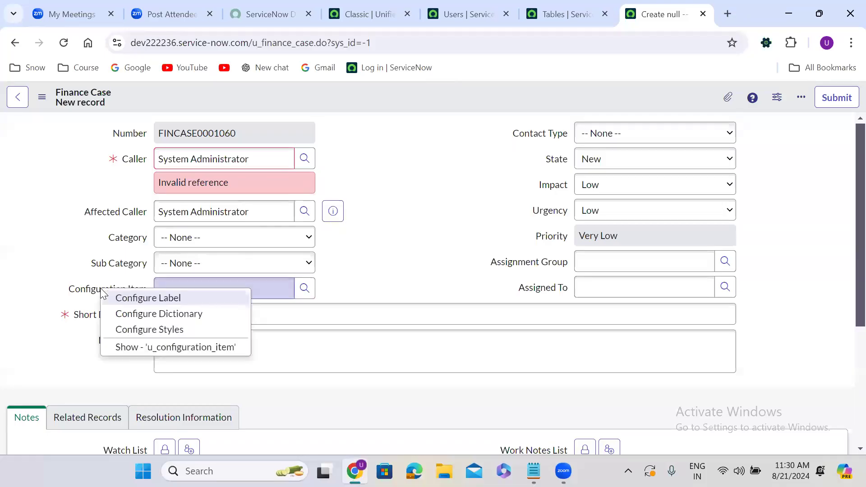
Remove the Class is Computer reference qualifier condition from the Configuration Item dictionary entry and save the entry
click(166, 315)
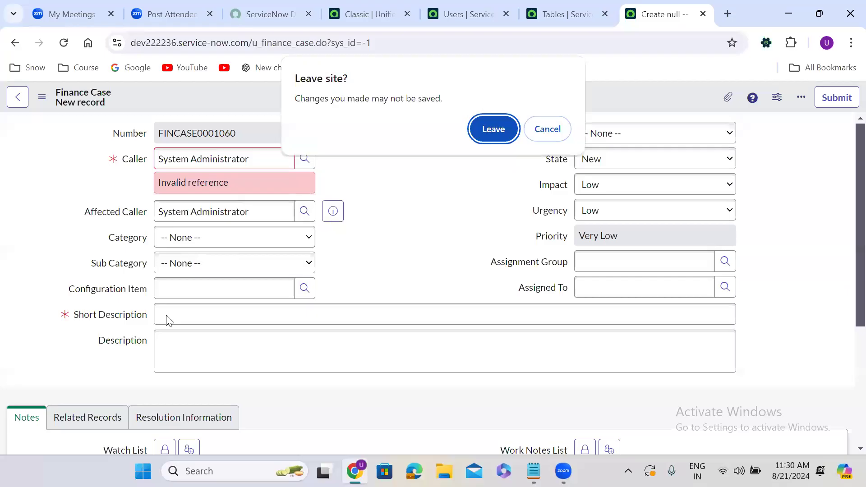
click(494, 129)
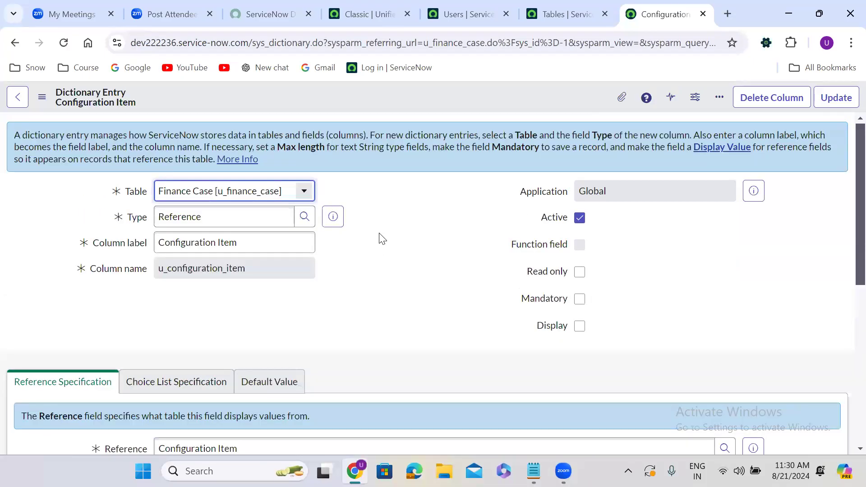
scroll(383, 239, down, 8)
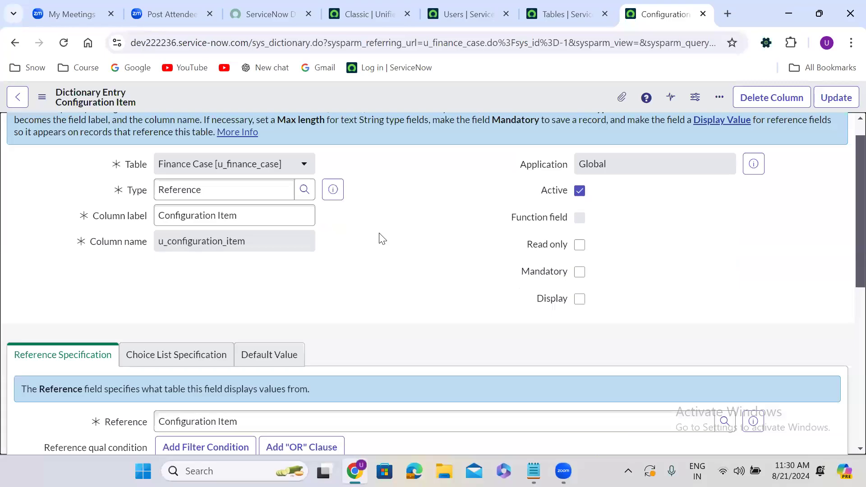
scroll(380, 235, up, 2)
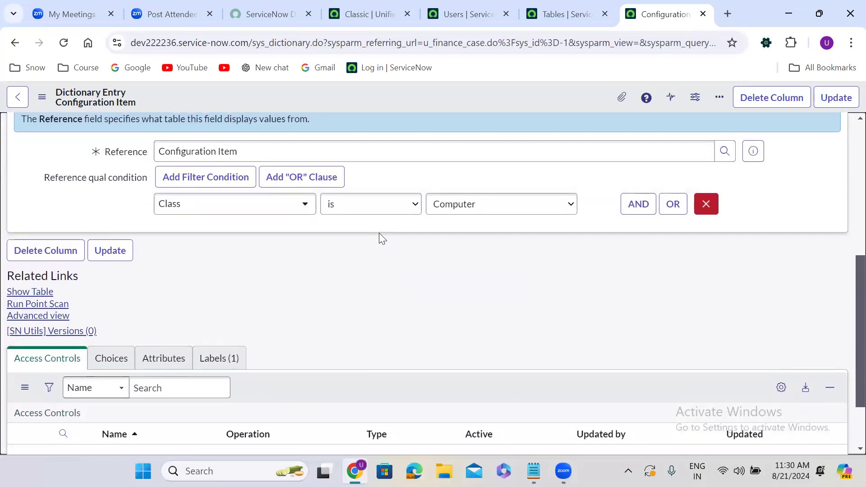
scroll(380, 235, up, 1)
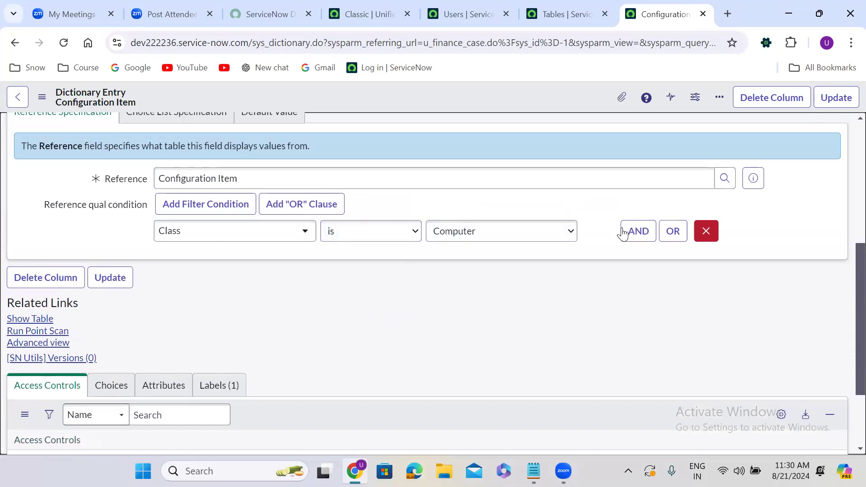
click(706, 231)
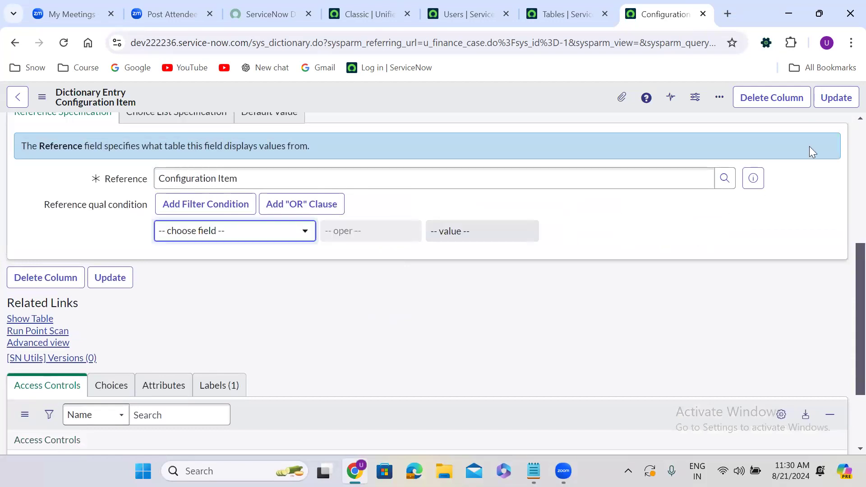
click(836, 96)
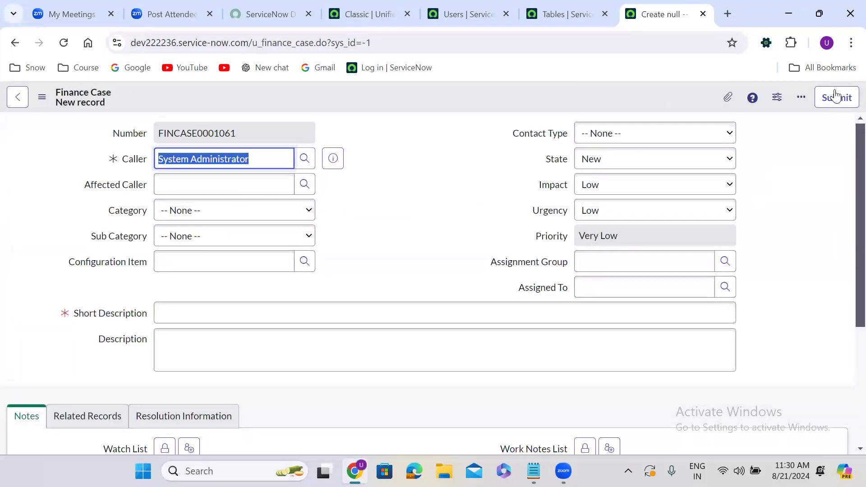
Replace the caller on the new finance case with another user, entering "bet" to find the name
click(386, 200)
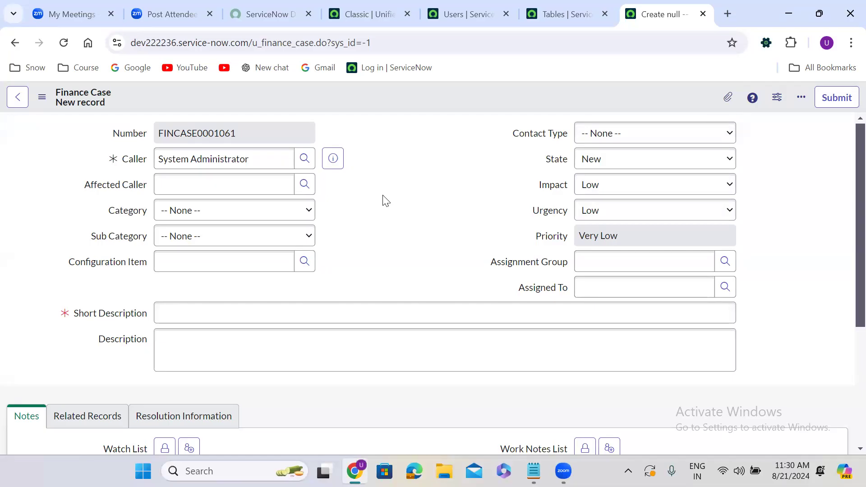
triple_click(272, 159)
text(bet)
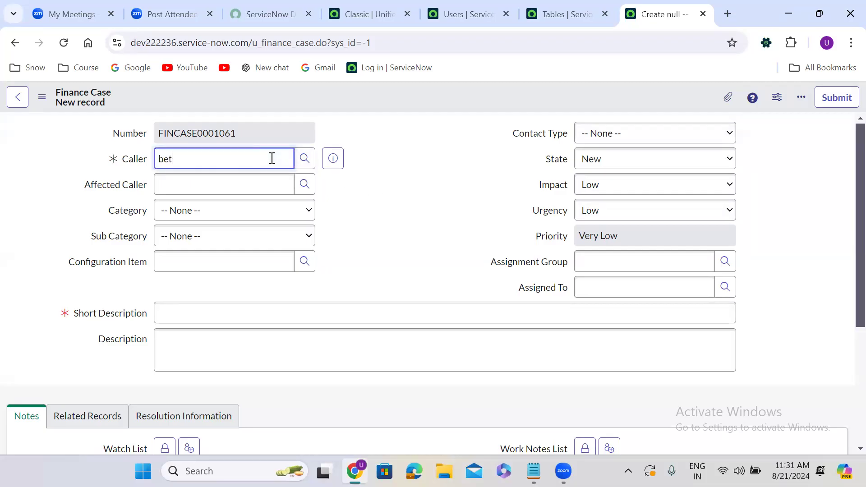
click(208, 202)
triple_click(172, 160)
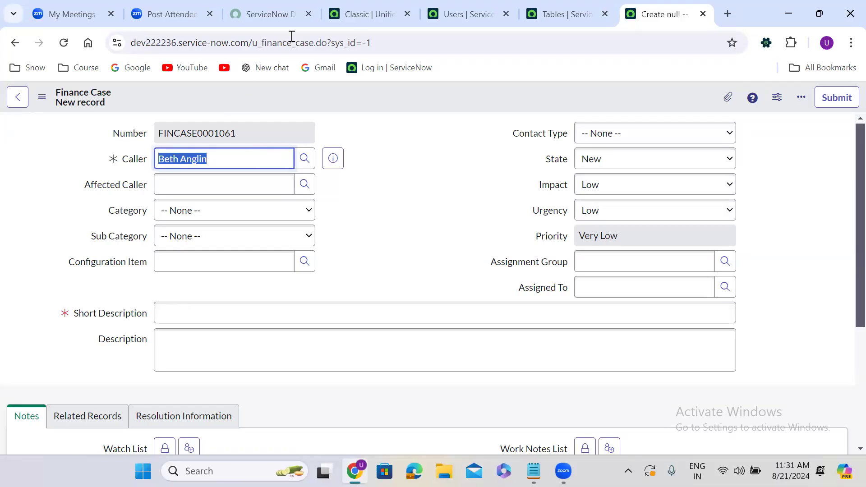
Open the configuration items list from the main ServiceNow page using cmdb_ci.LIST
click(345, 11)
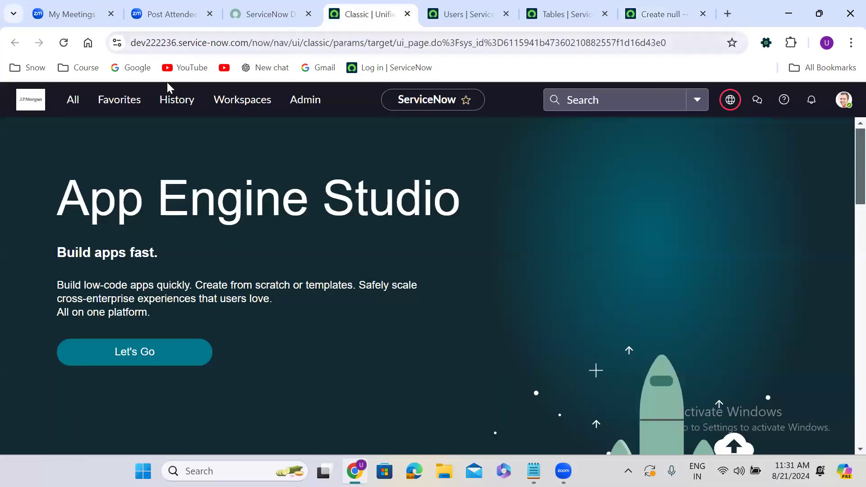
click(72, 111)
triple_click(78, 137)
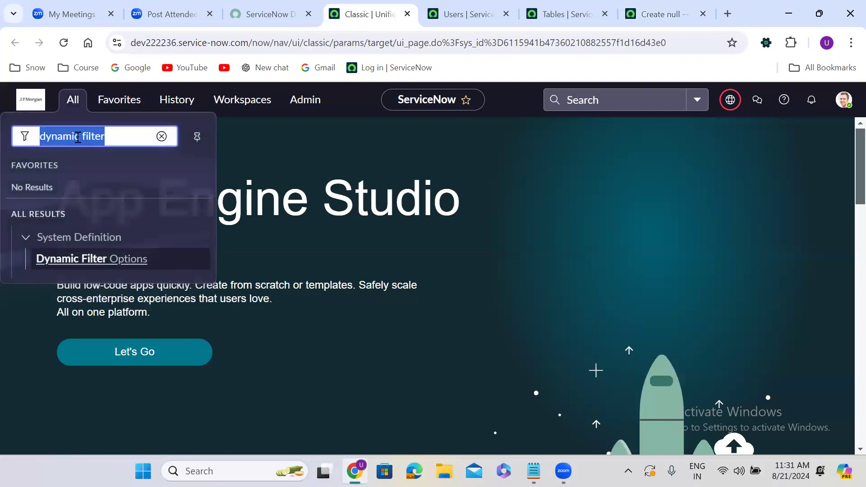
text(cmdb_ci)
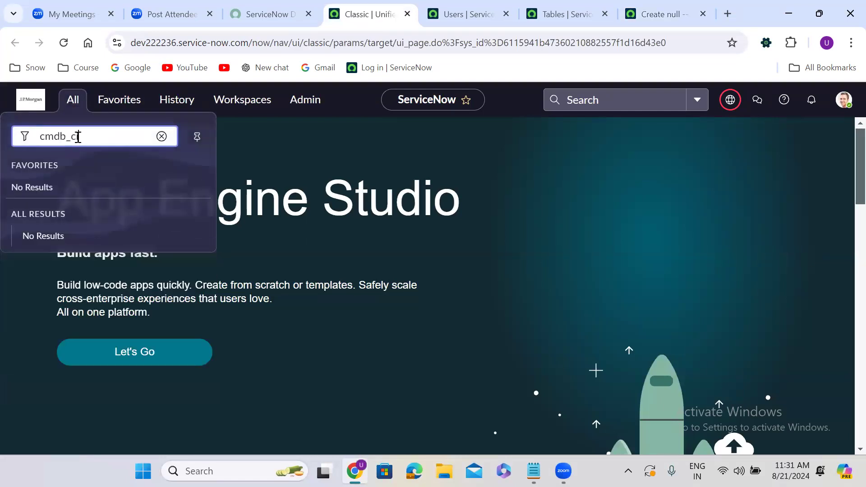
text(.LIST)
key(Return)
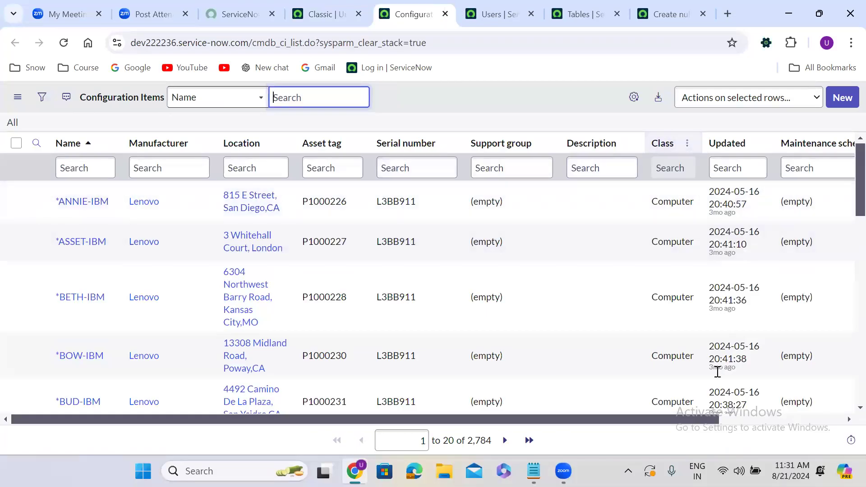
Add the Assigned to column just before Description in the configuration items list, and show only records assigned to the case's caller
scroll(802, 412, right, 2)
drag(802, 412, 494, 423)
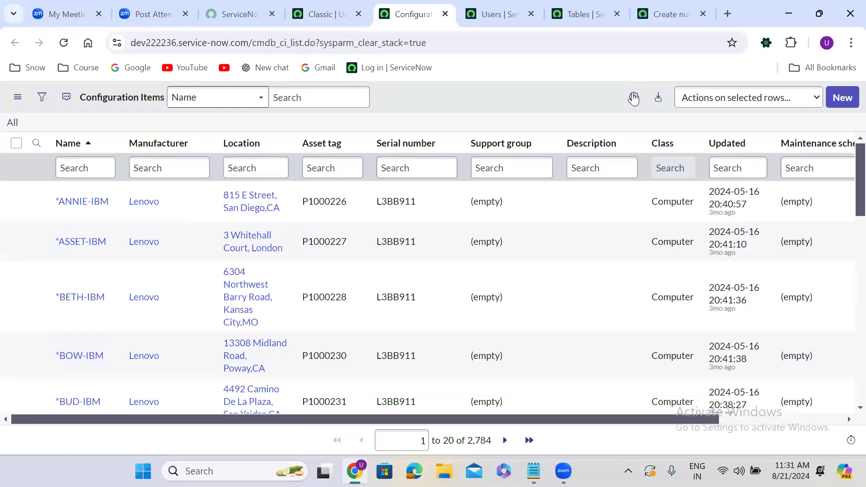
click(634, 96)
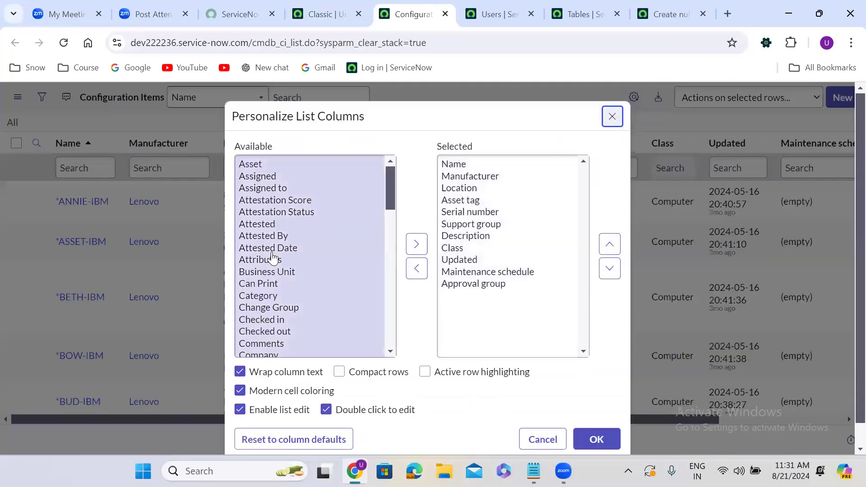
click(285, 188)
click(416, 244)
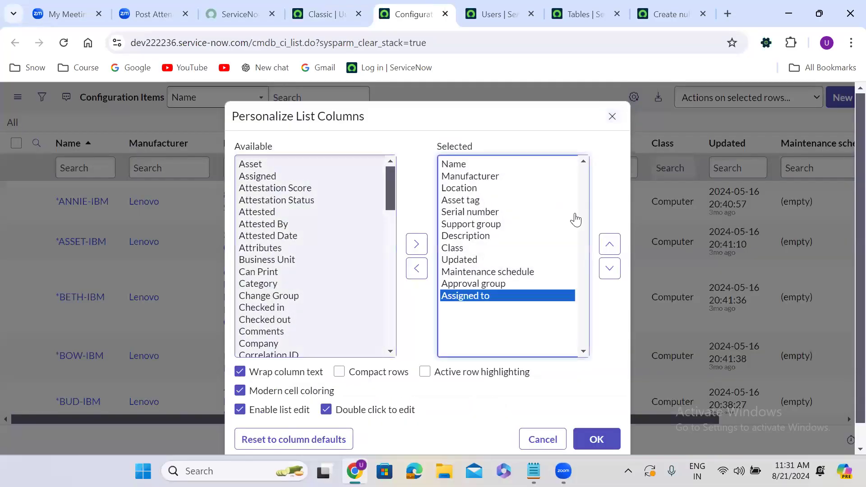
click(609, 244)
click(609, 244)
click(609, 244)
click(610, 244)
click(609, 244)
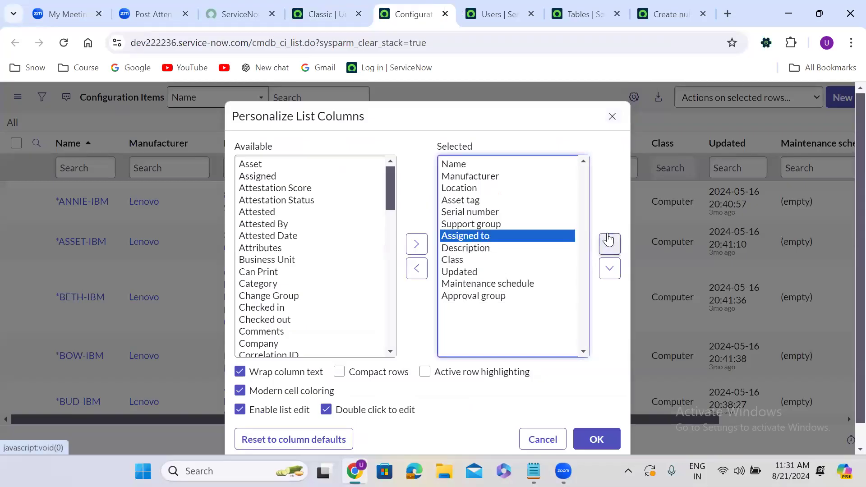
click(595, 439)
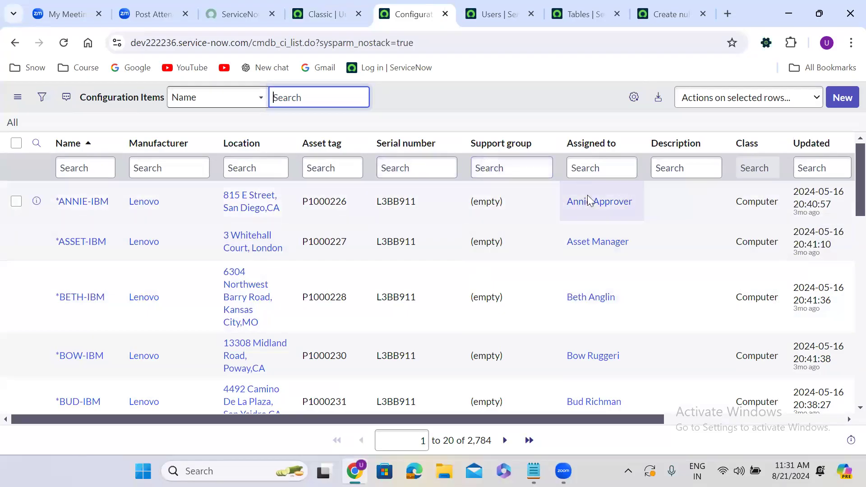
right_click(594, 288)
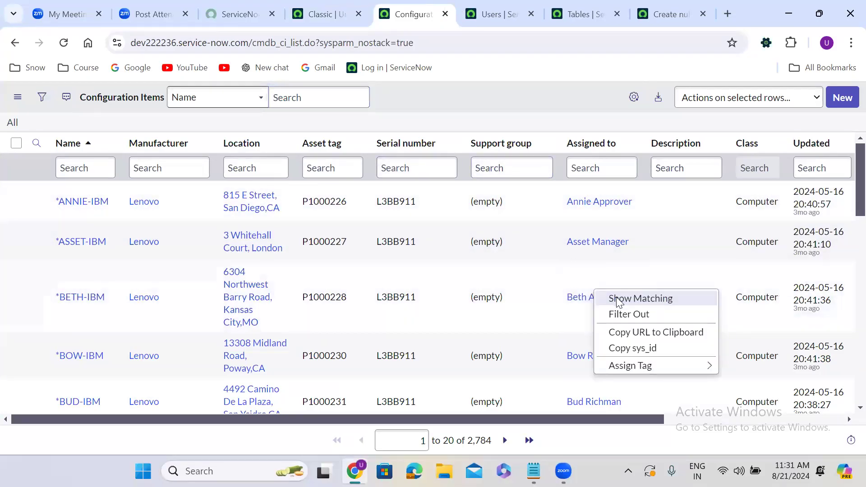
click(620, 299)
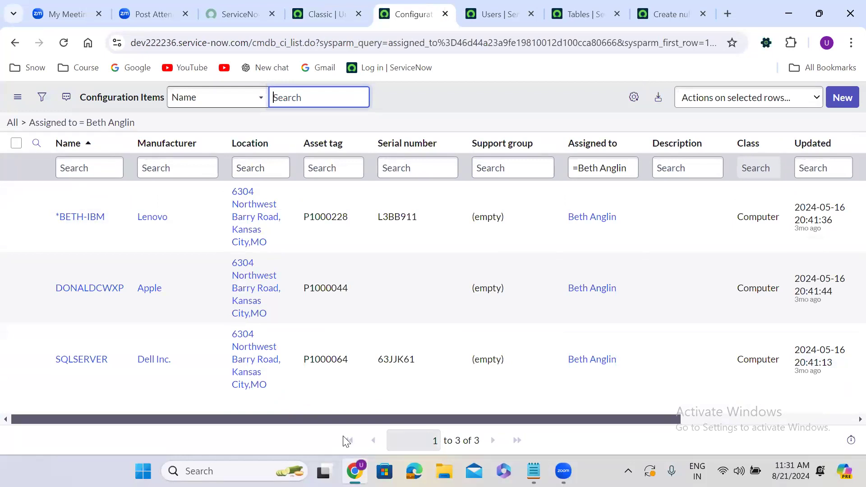
Return to the new finance case, examine the records offered by the Configuration Item lookup, and close the lookup
click(662, 18)
click(304, 260)
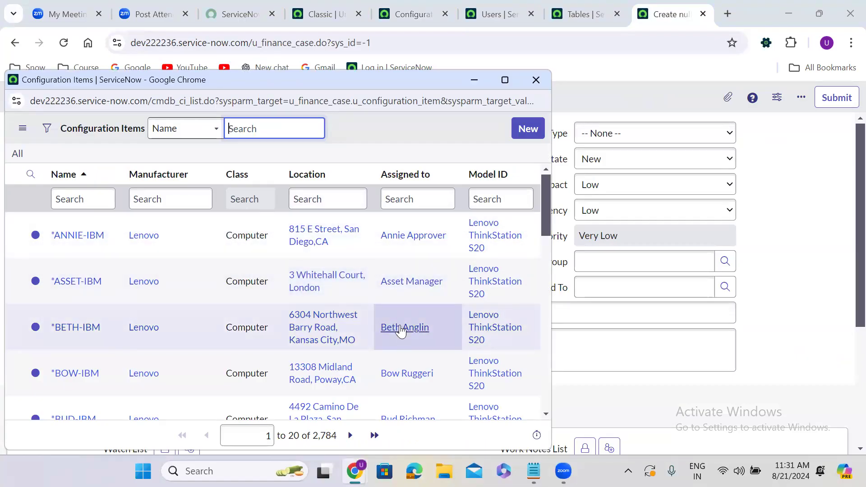
click(537, 80)
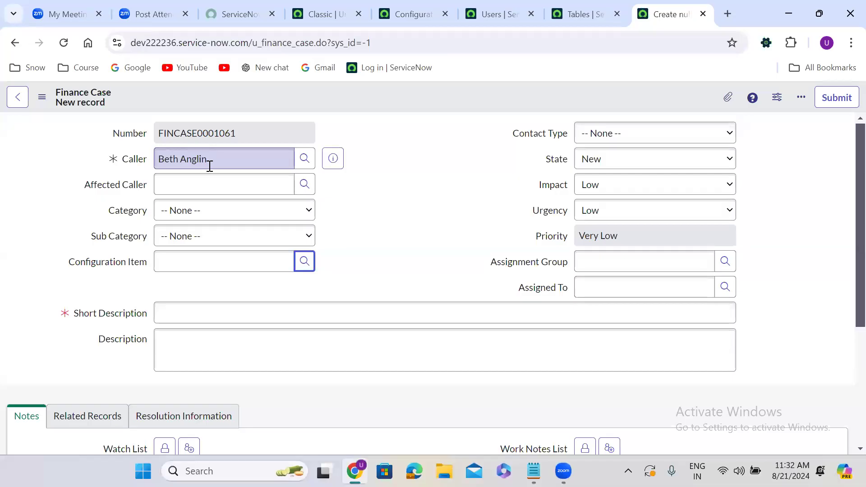
Open the Configuration Item field's dictionary entry from the finance case, discarding the unsaved form, and switch it to the advanced view
right_click(108, 264)
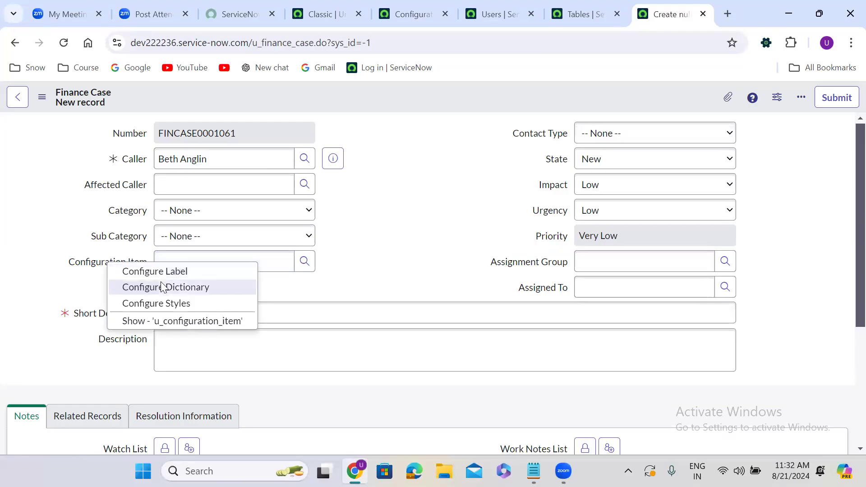
click(161, 284)
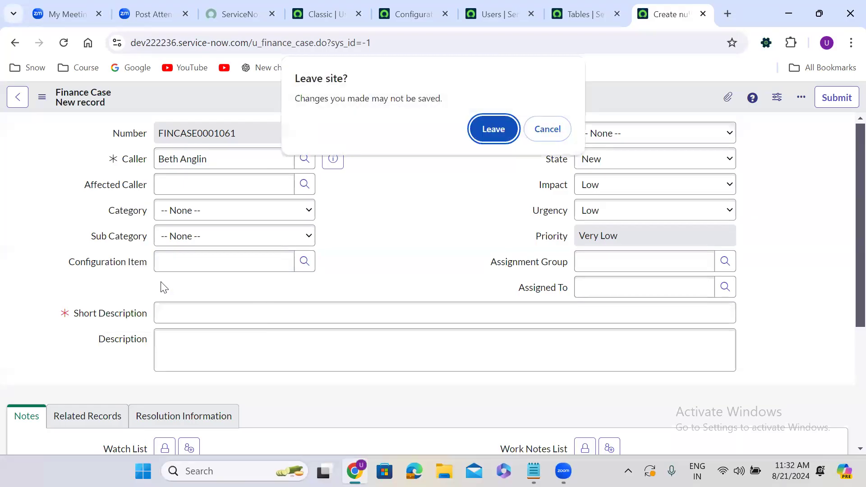
click(495, 135)
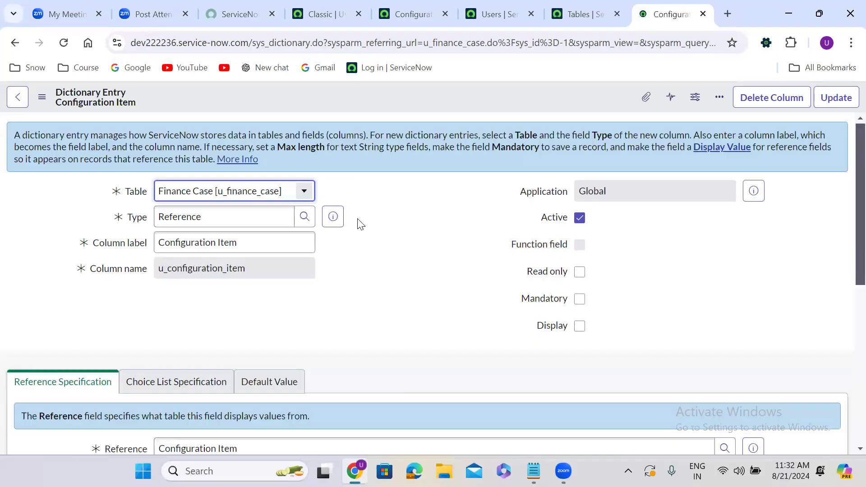
scroll(365, 251, down, 3)
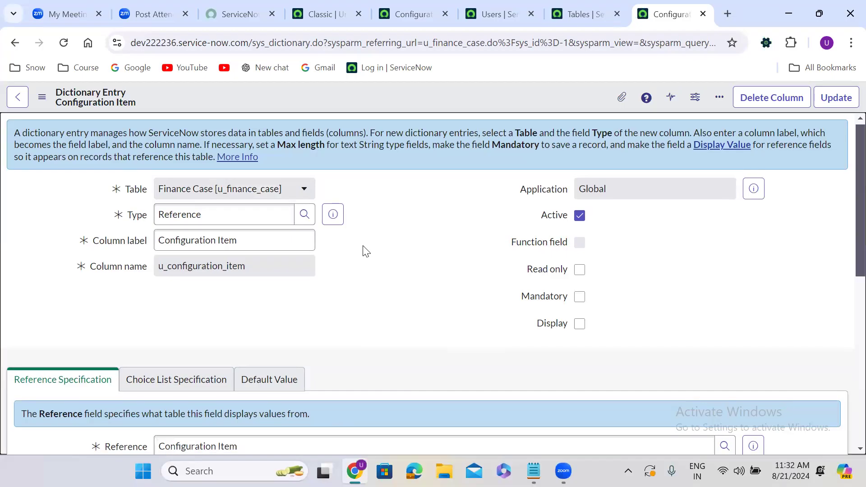
scroll(365, 251, down, 3)
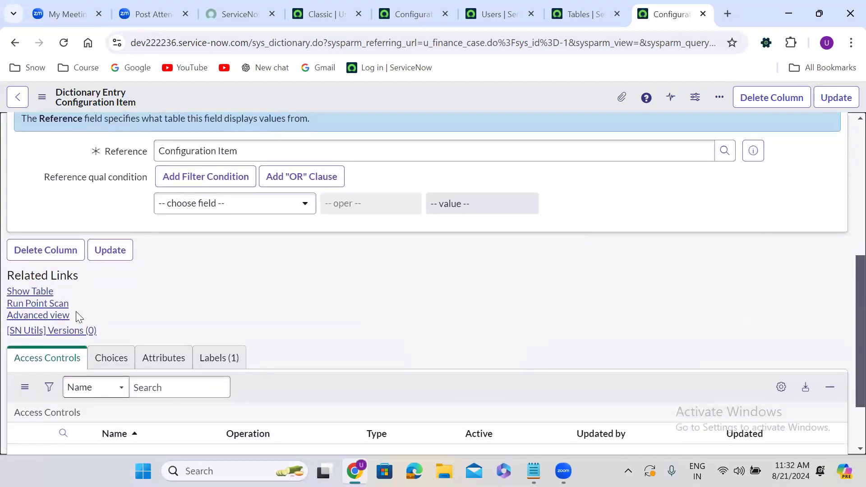
click(41, 315)
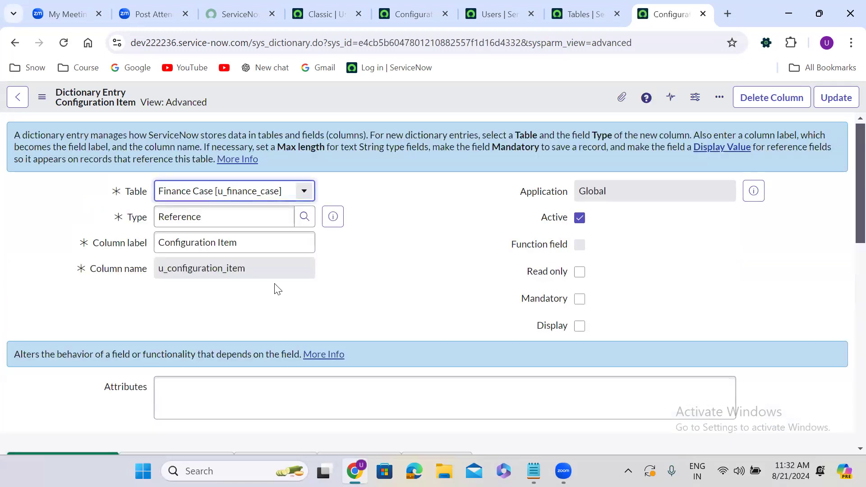
Set the reference qualifier type to Advanced and begin the Reference qual expression with javascript: and the assigned_to field
click(306, 295)
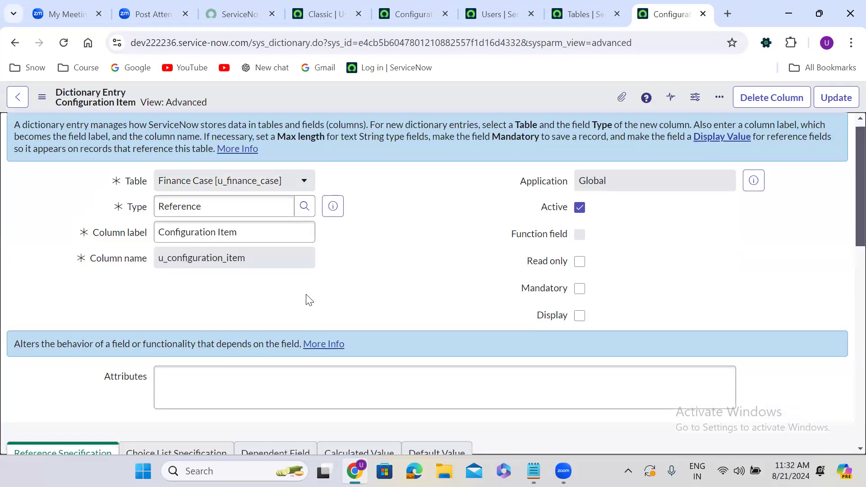
scroll(307, 299, down, 6)
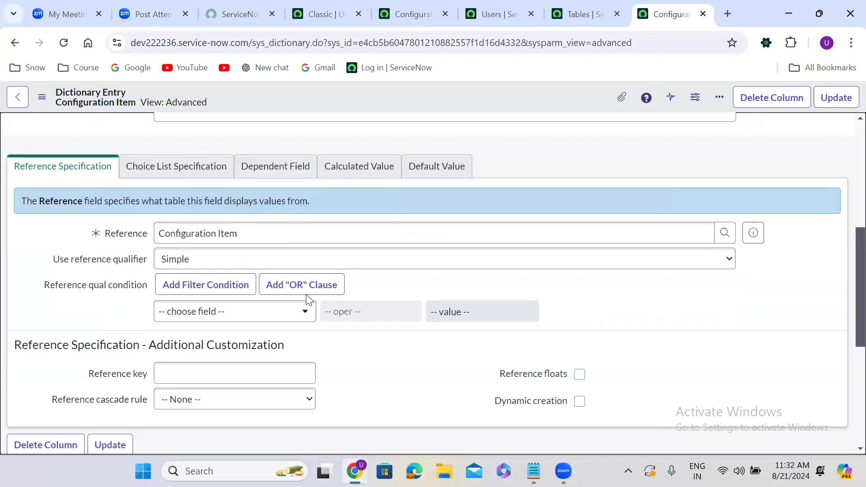
scroll(306, 299, down, 3)
click(203, 152)
click(203, 190)
click(176, 181)
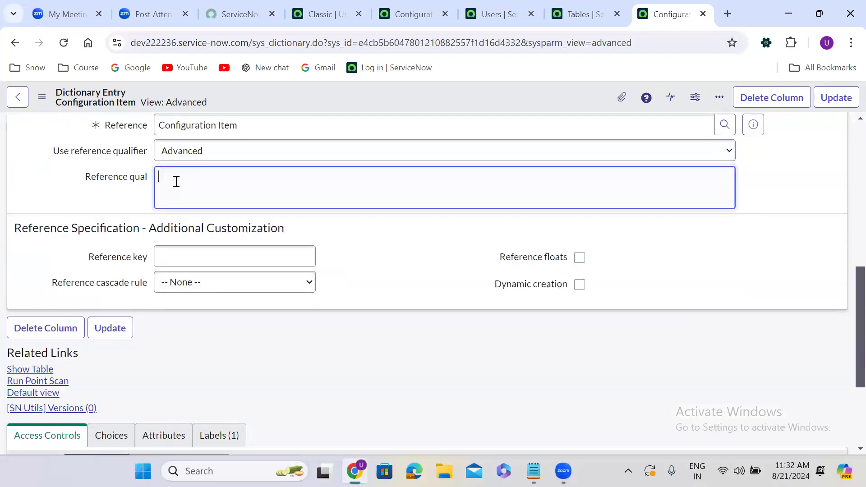
text(javascript)
text(:''assigned_to)
Return to the filtered configuration items list, review the Assigned to records and reload the list
click(415, 14)
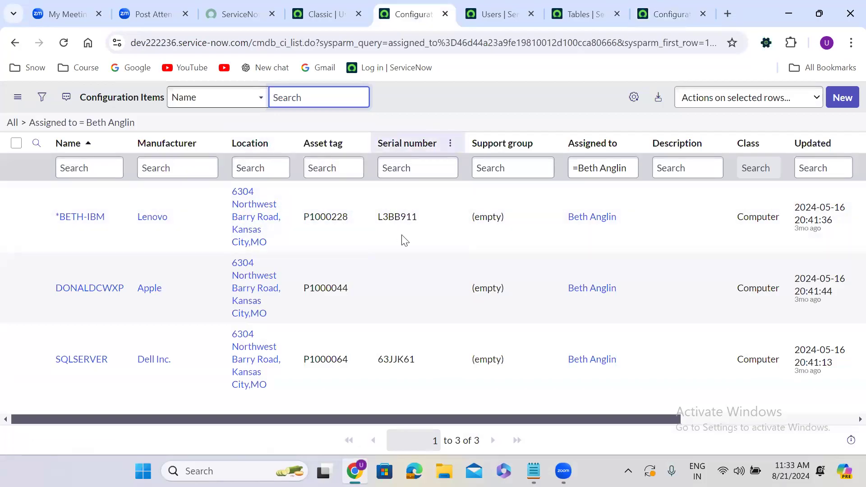
click(321, 437)
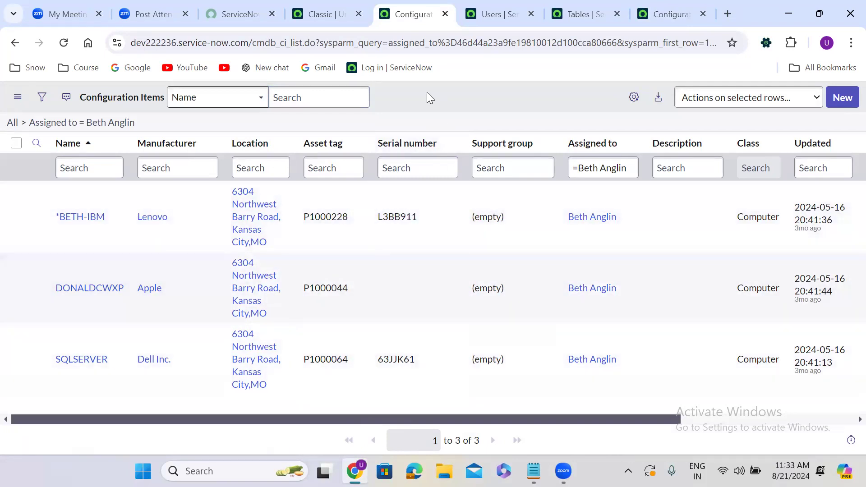
key(ctrl+r)
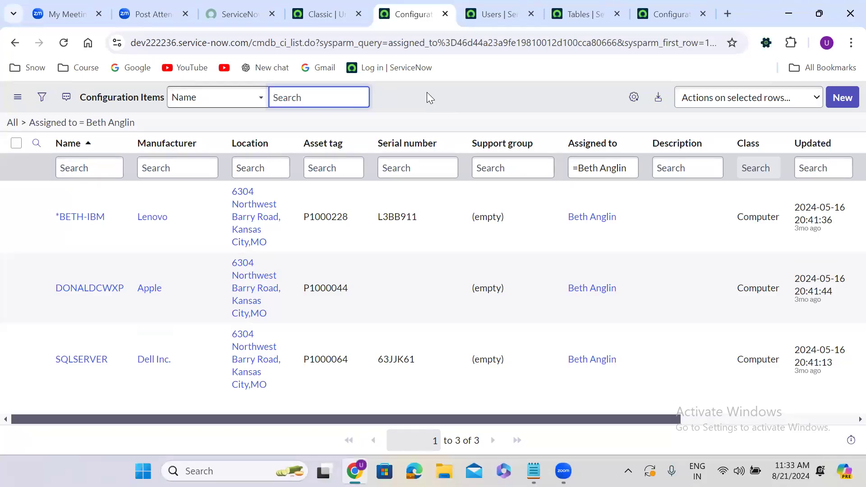
Open the Lenovo configuration item's record separately and check the backend name of its Assigned to field
key(ctrl+r)
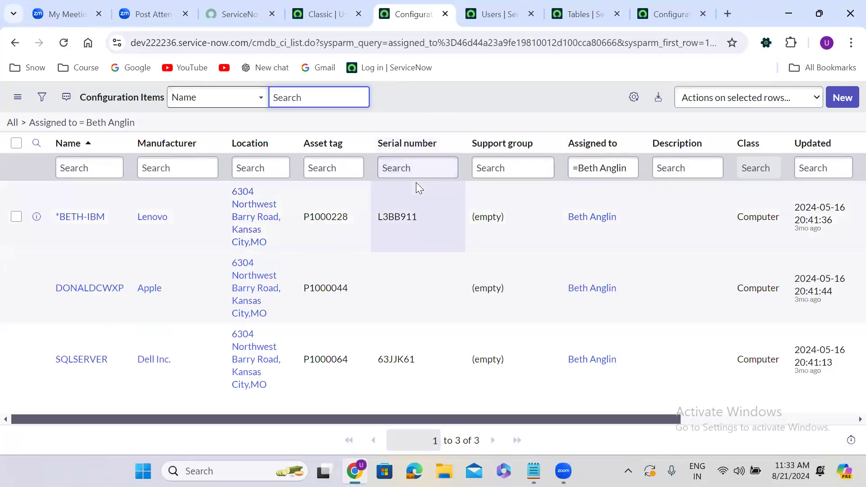
click(408, 169)
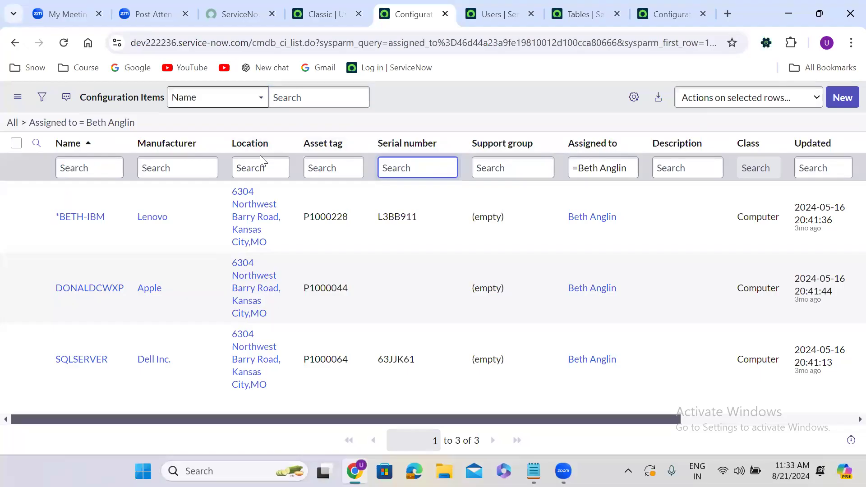
right_click(51, 222)
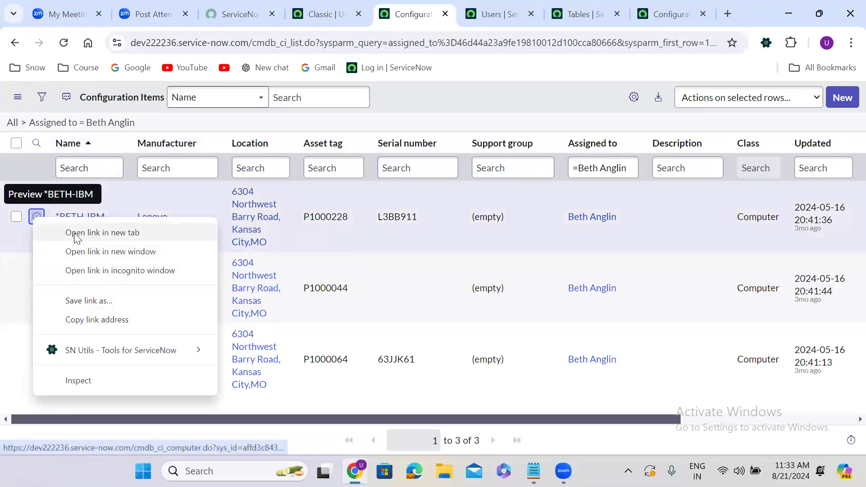
click(72, 232)
click(453, 14)
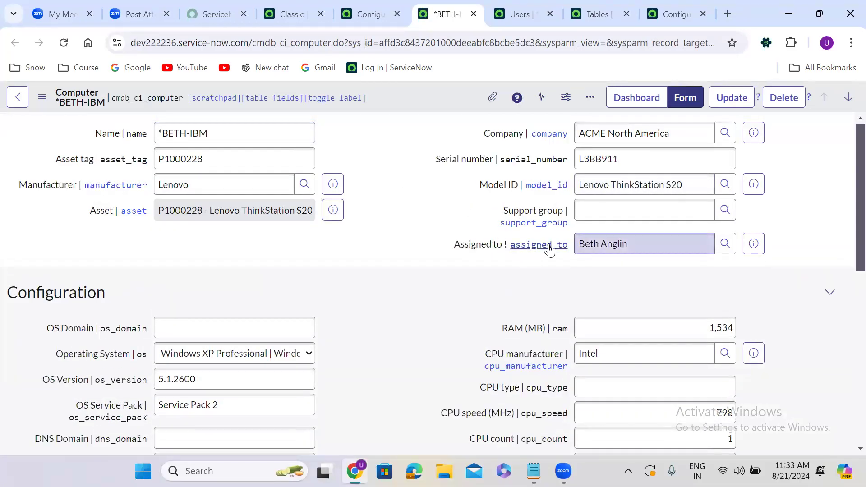
double_click(380, 186)
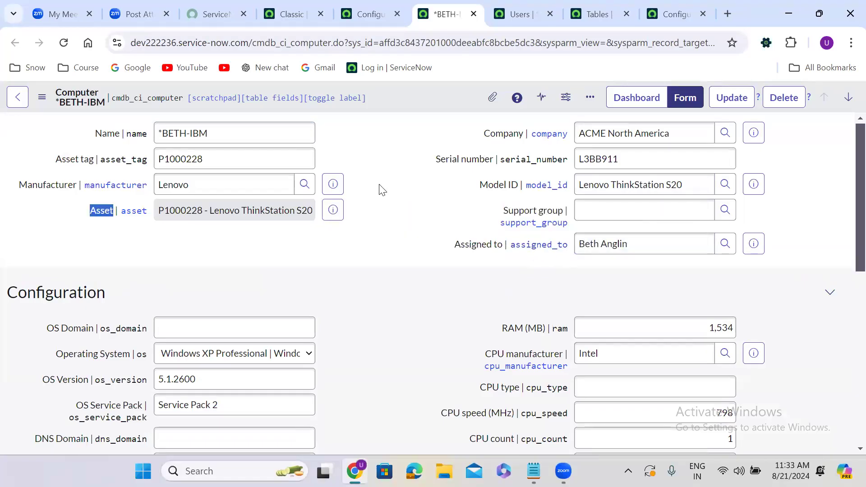
Complete the Configuration Item field's Reference qual as javascript:'assigned_to='+current.u_caller and update the dictionary entry
click(386, 9)
click(672, 14)
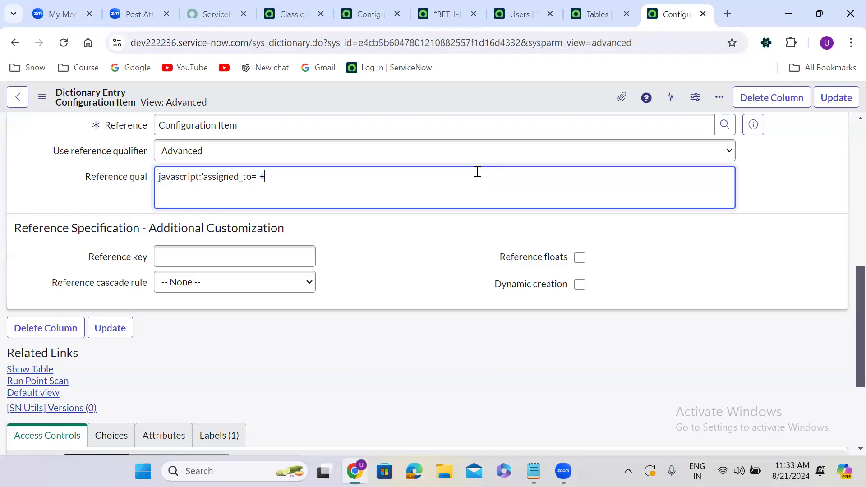
text(urrent.u_caller)
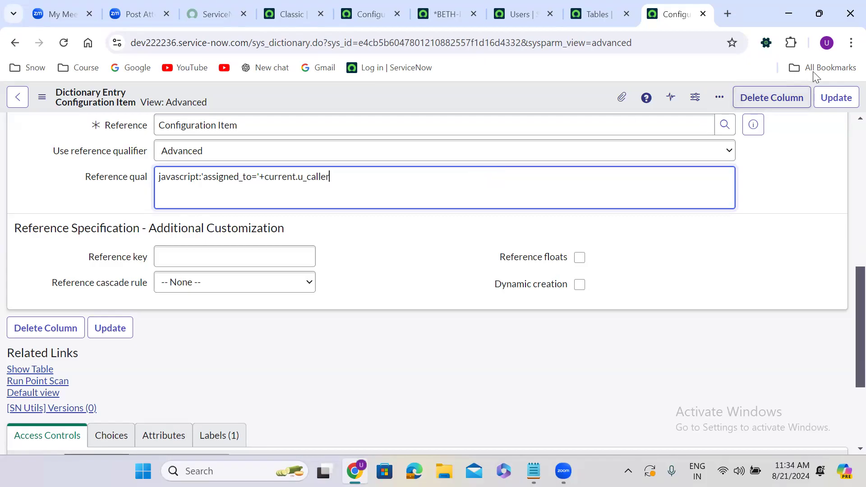
click(836, 99)
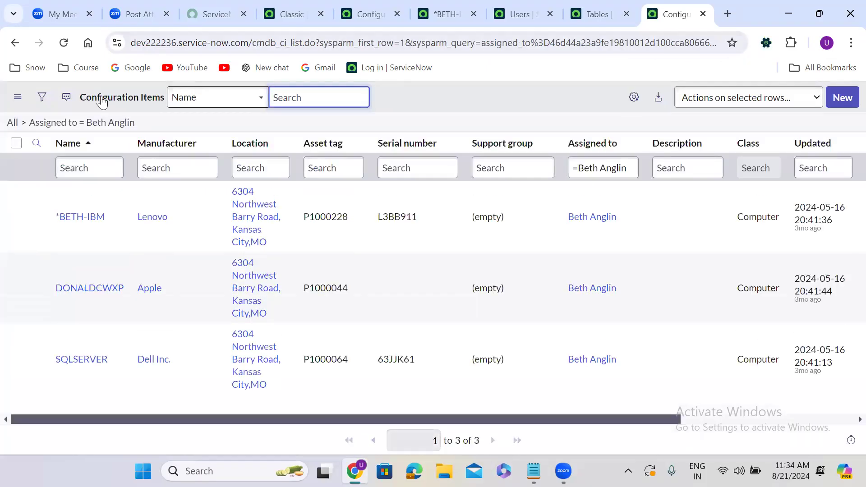
Return through the browsing history to the new Finance Case form
click(14, 45)
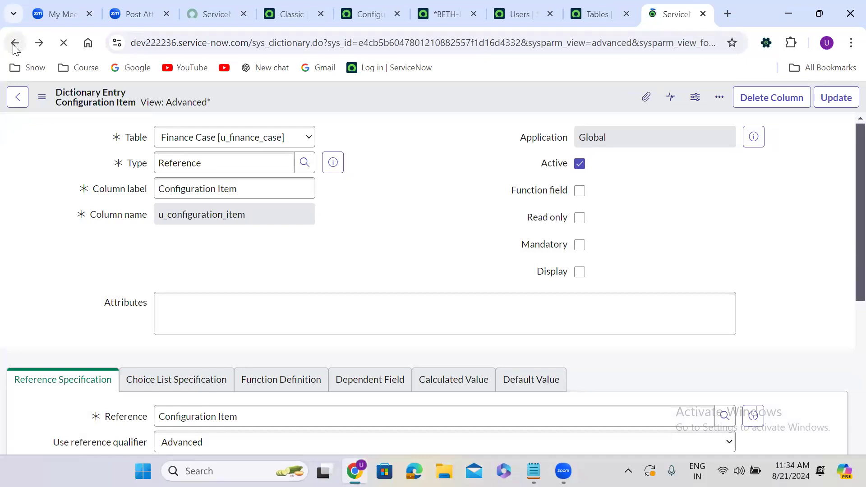
click(15, 44)
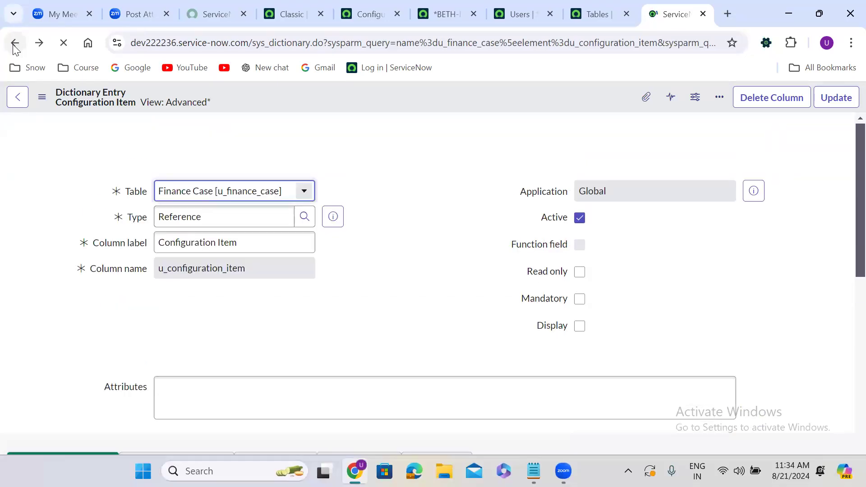
click(13, 45)
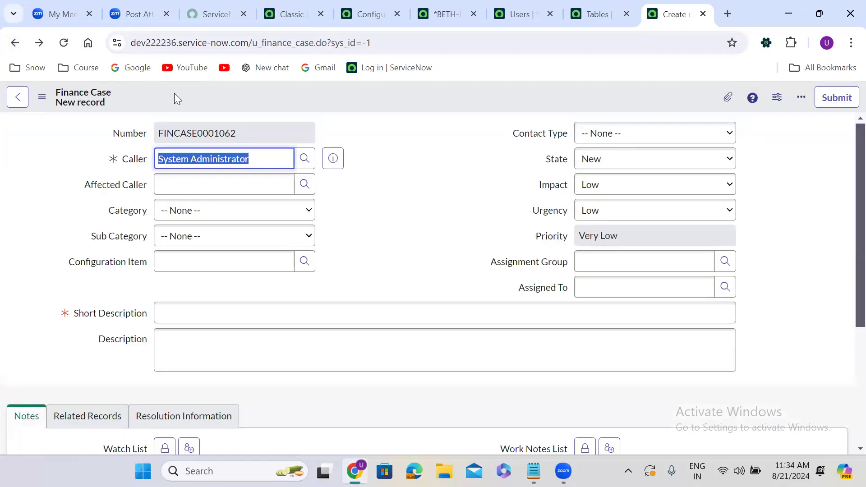
click(350, 150)
Set the Caller to the user from the filtered configuration items list, then examine and close the Configuration Item lookup
double_click(247, 161)
key(ctrl+a)
text(be)
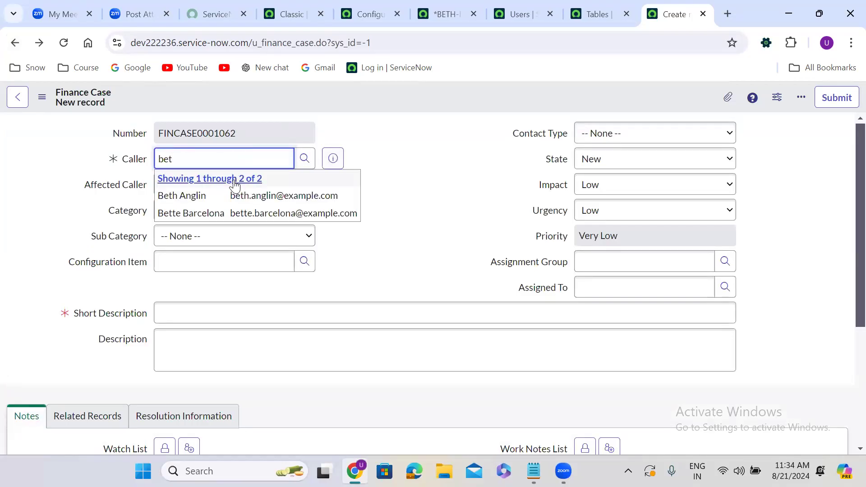
click(232, 193)
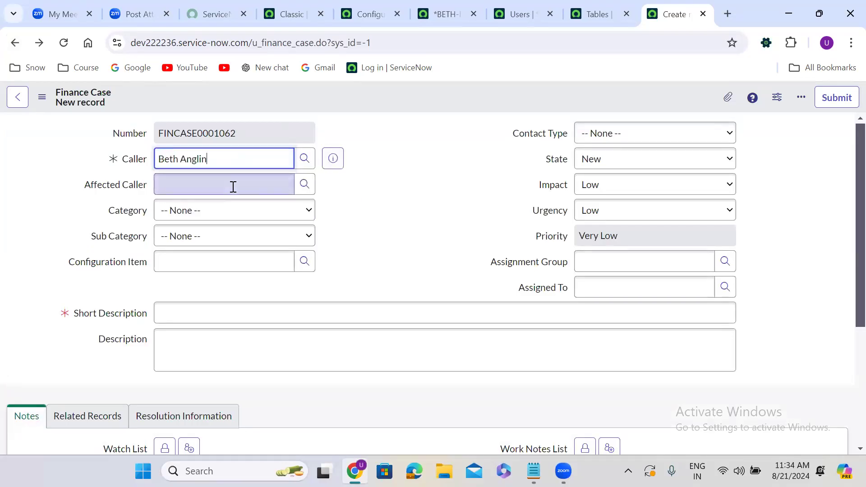
click(306, 260)
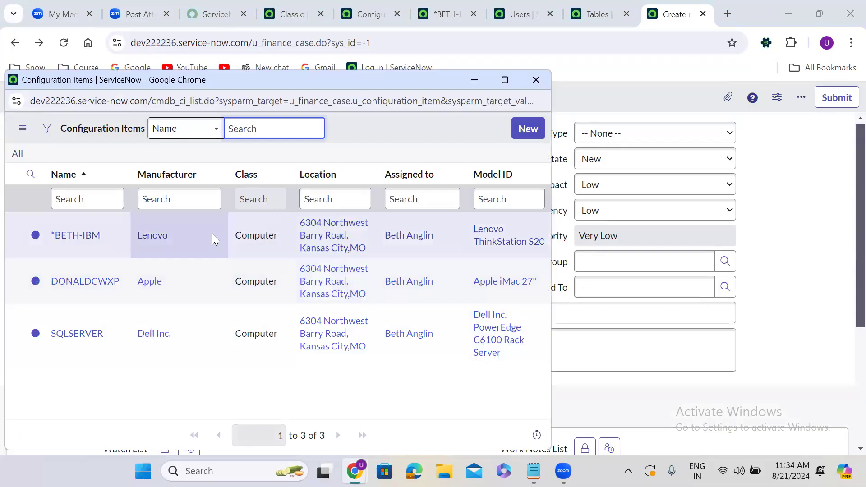
click(538, 83)
Change the Caller to Asset Manager and check which records the Configuration Item lookup offers
triple_click(207, 151)
text(as)
click(269, 230)
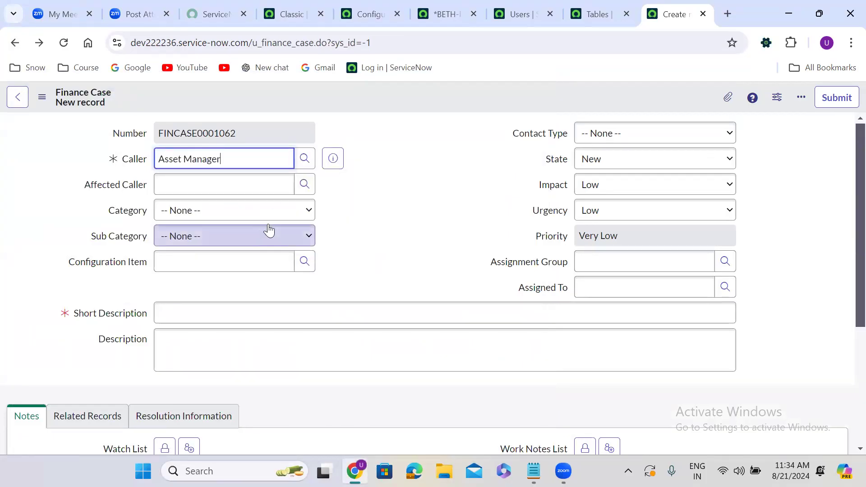
click(304, 261)
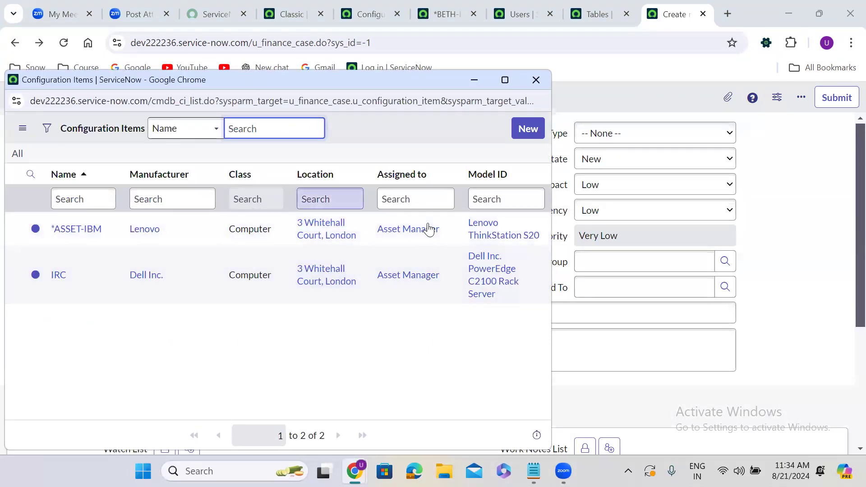
click(539, 80)
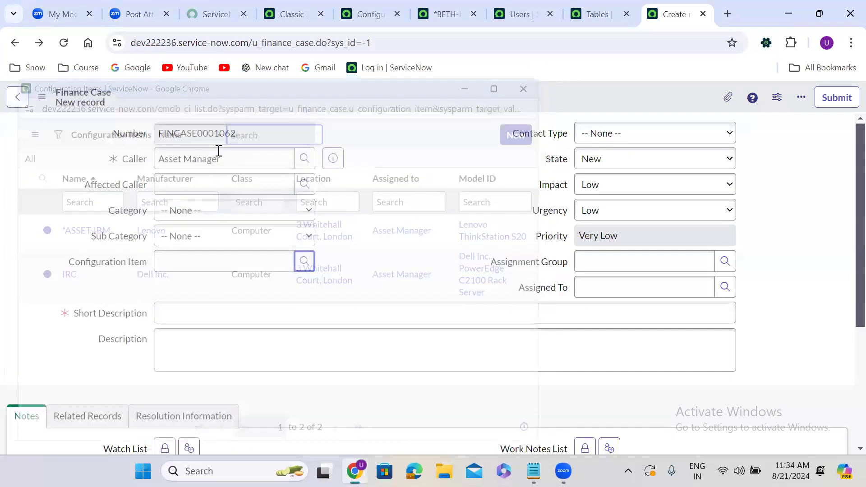
Change the Caller to the user marked as architect and check the Configuration Item lookup's records
triple_click(219, 158)
text(abel)
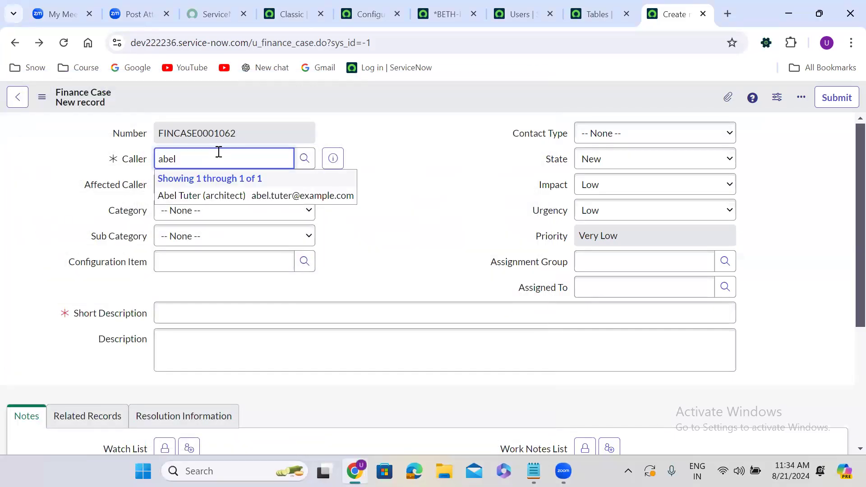
click(214, 195)
click(304, 263)
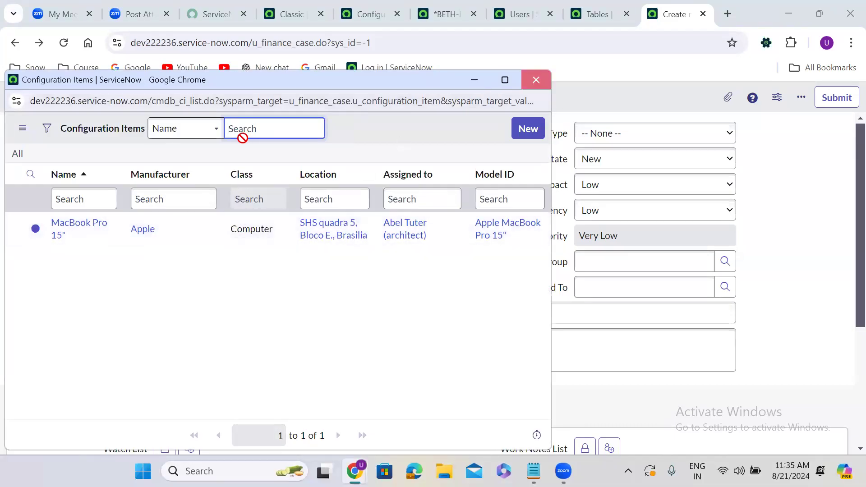
Change the Caller to Abraham Lincoln, examine the Configuration Item lookup, and close it
triple_click(219, 167)
text(abra)
click(208, 194)
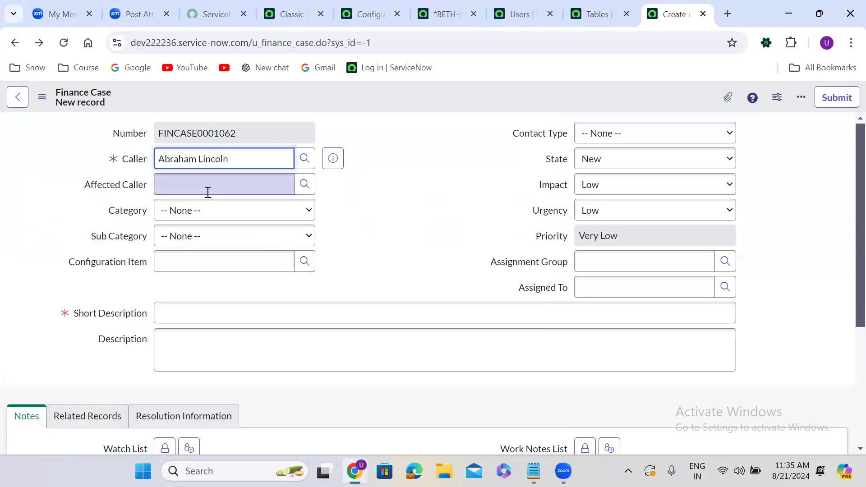
click(305, 259)
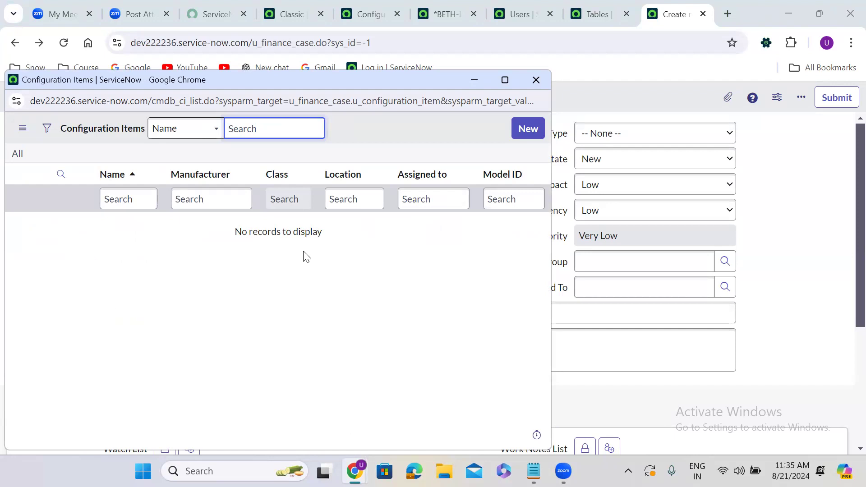
click(536, 79)
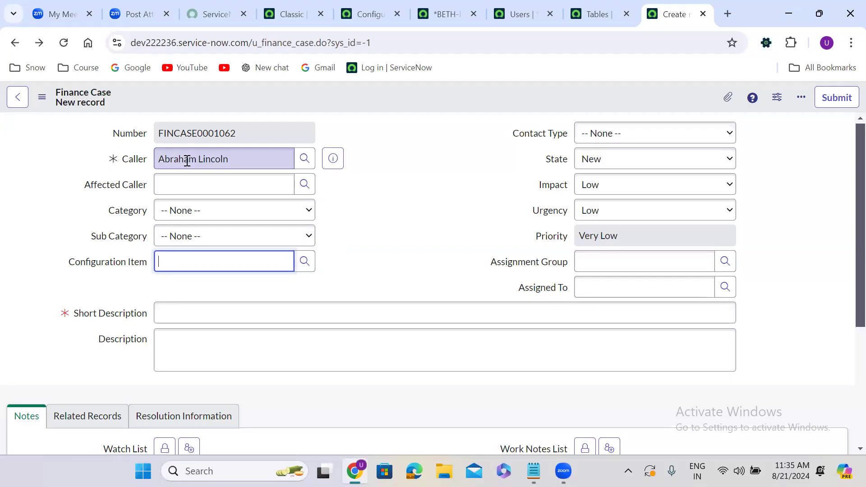
click(372, 211)
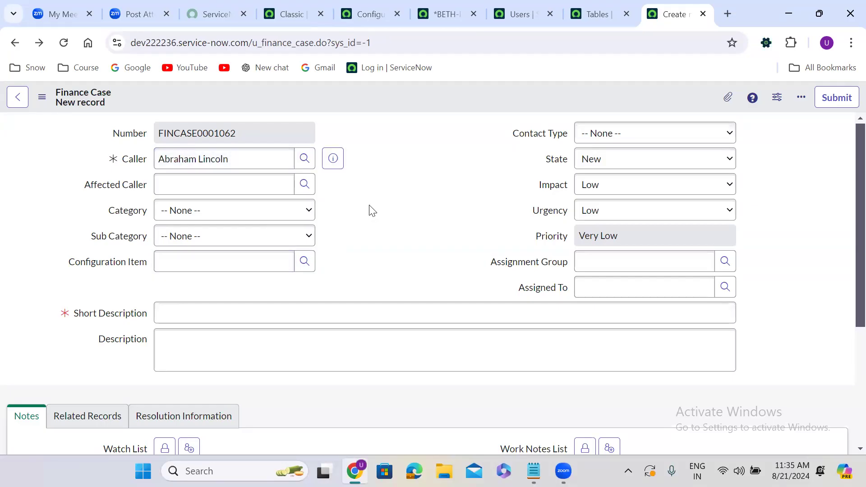
Set the Assignment Group to Power BI Developers, open the group's record separately, and return to the finance case
click(731, 261)
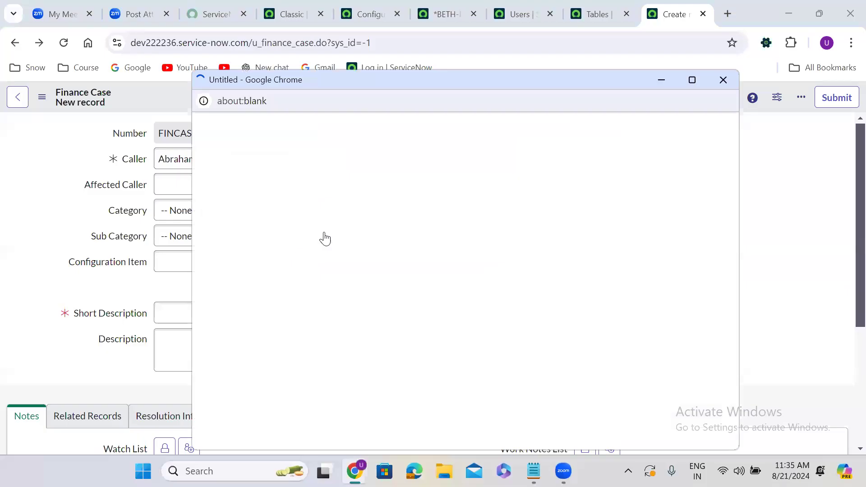
click(311, 244)
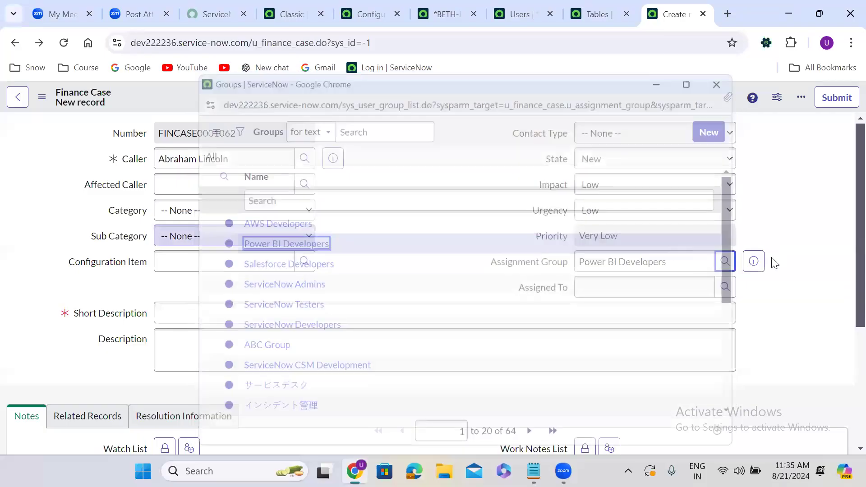
click(754, 260)
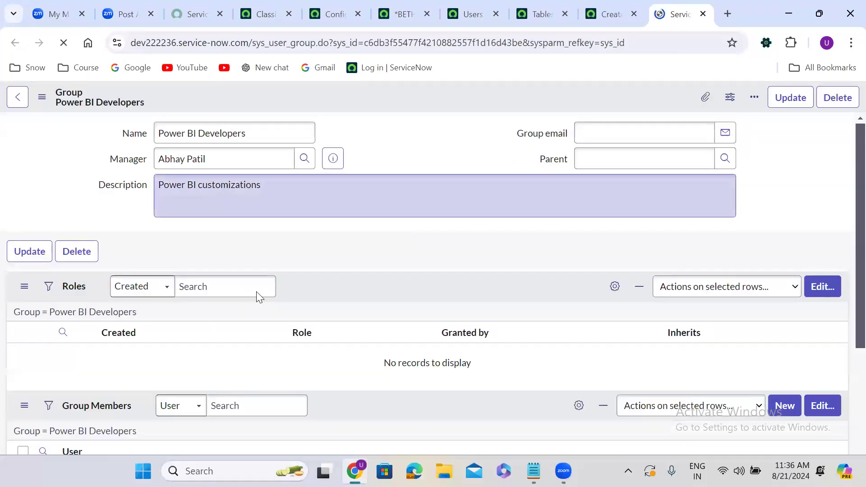
click(596, 18)
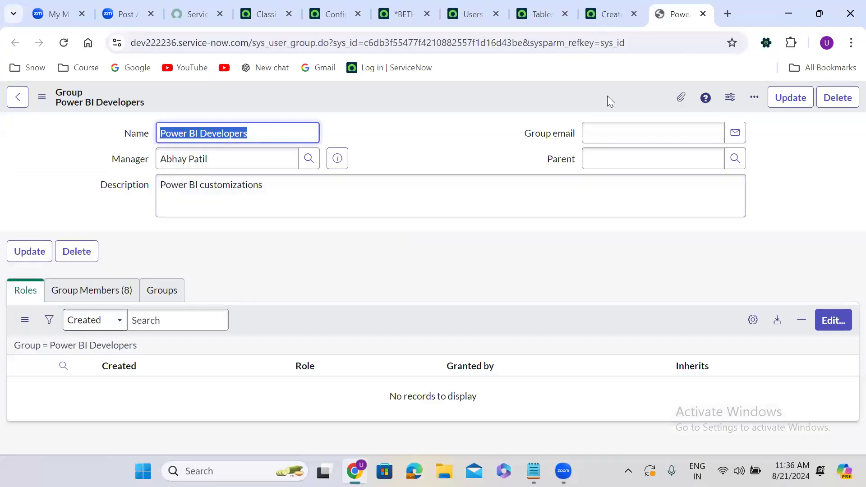
Examine the users offered by the Assigned To lookup and close it without choosing one
click(727, 289)
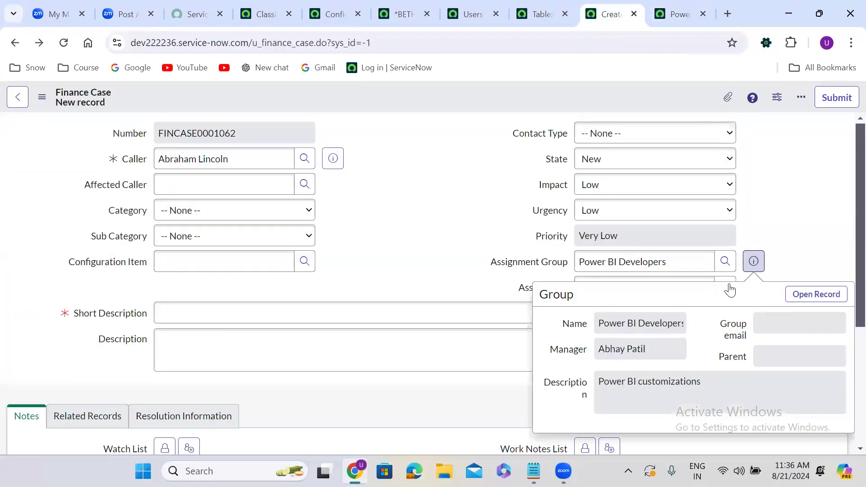
click(728, 288)
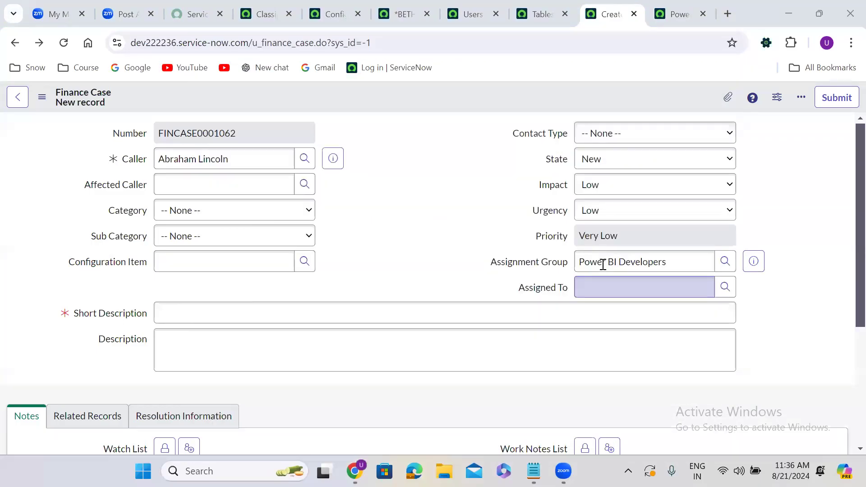
click(603, 264)
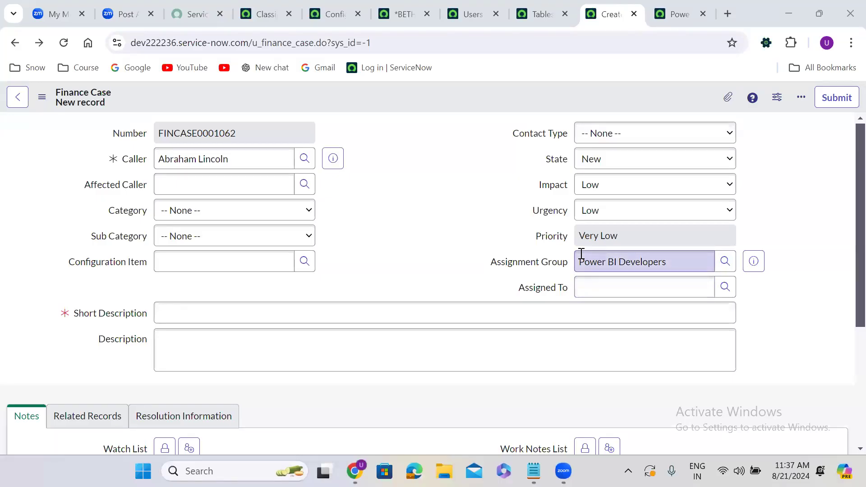
Open the Assigned To field's dictionary entry, discarding the unsaved finance case, and switch the entry to Advanced view
right_click(533, 289)
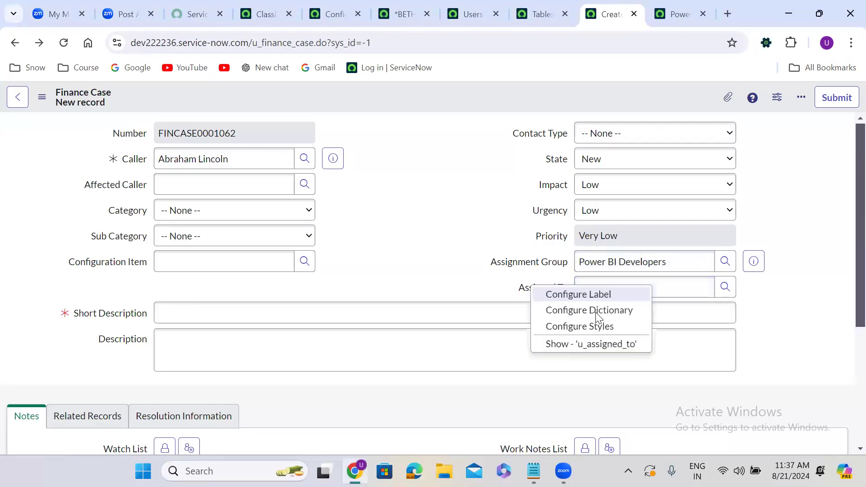
click(596, 312)
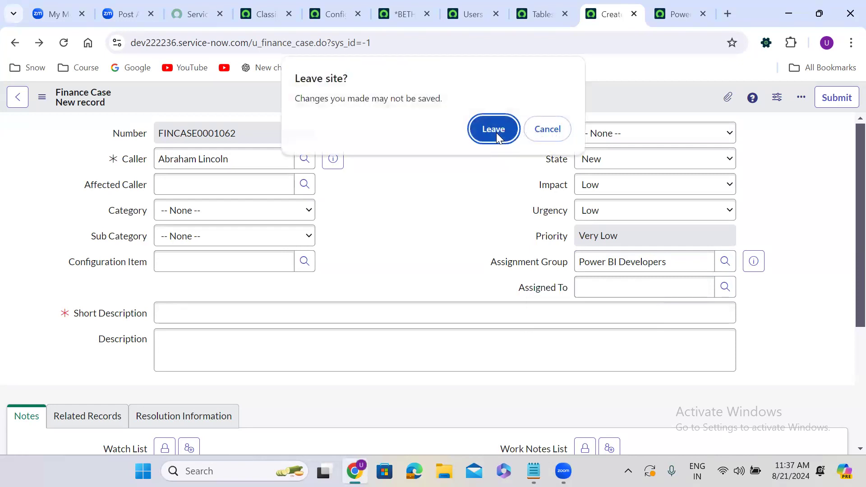
click(496, 133)
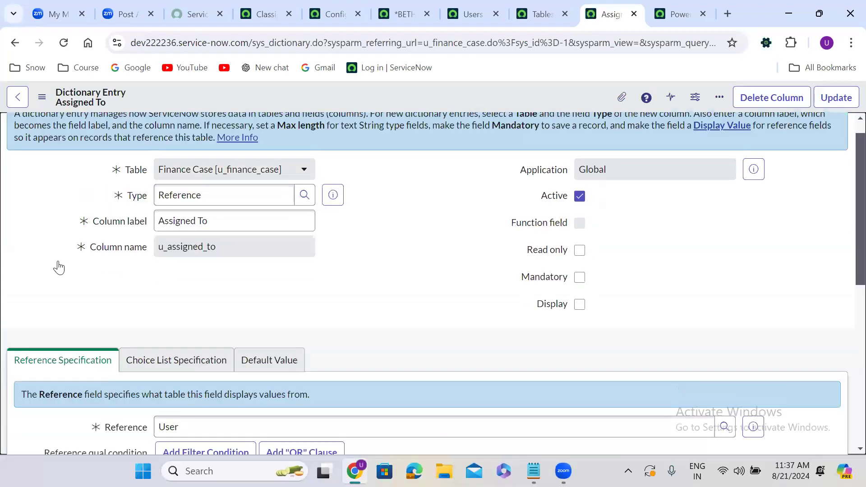
scroll(59, 267, down, 2)
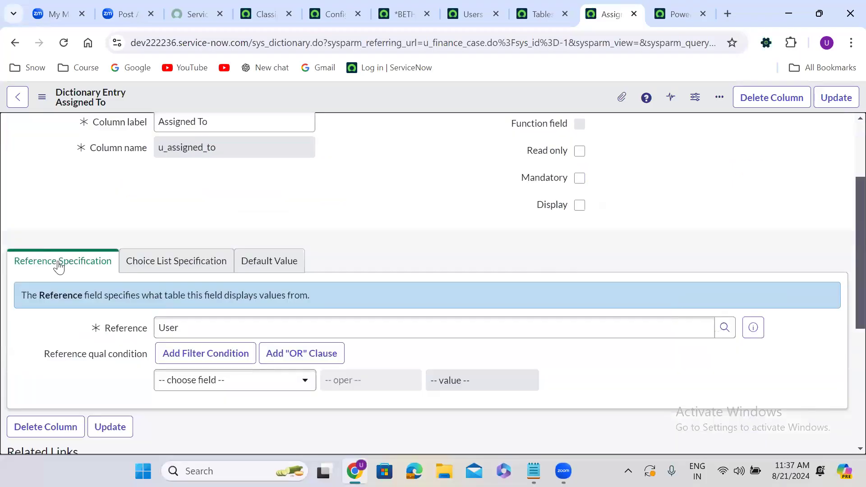
scroll(58, 267, down, 5)
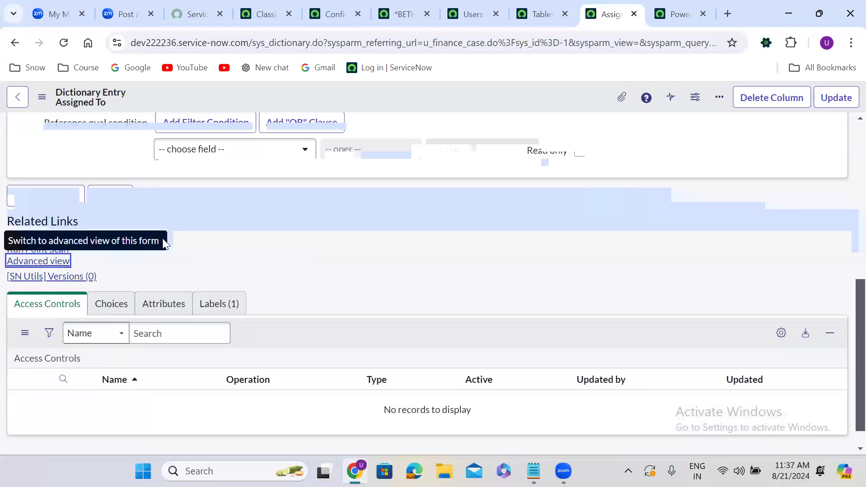
click(58, 262)
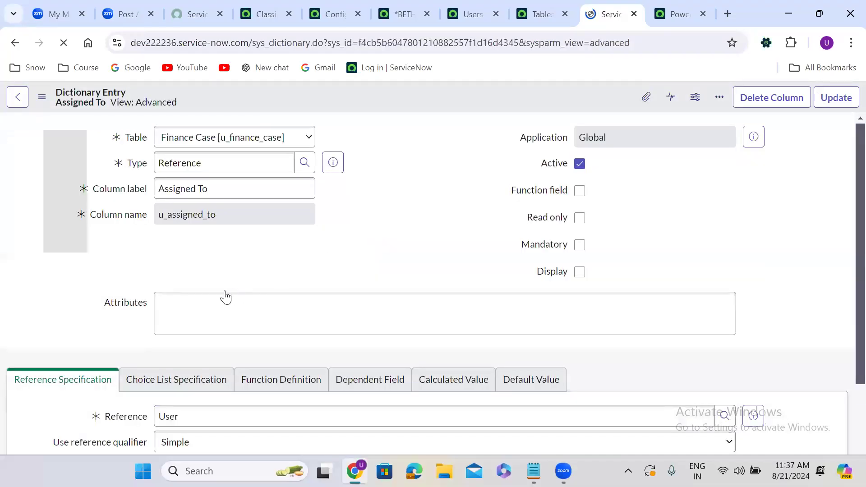
Set Use reference qualifier to Advanced in the Assigned To field's reference specification
scroll(207, 327, down, 3)
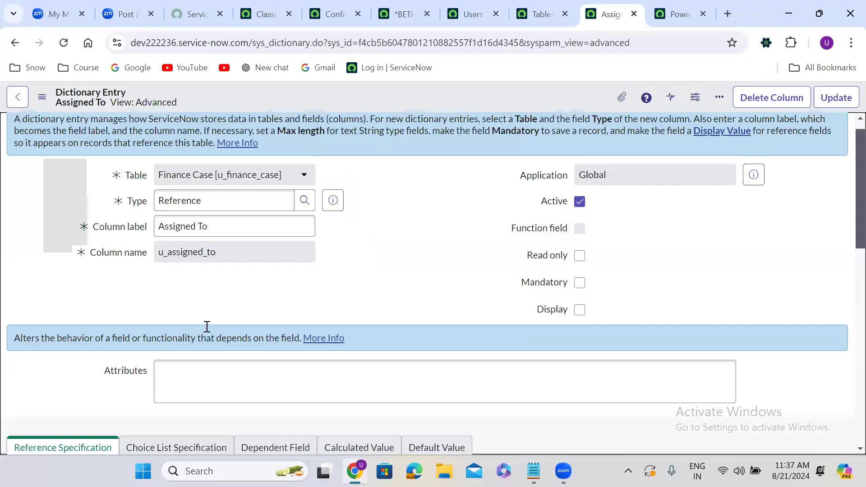
scroll(207, 327, down, 4)
click(207, 286)
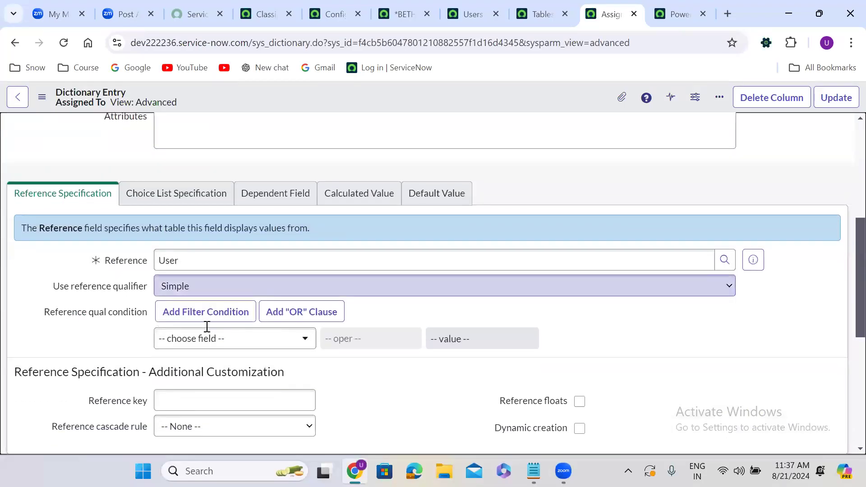
click(207, 327)
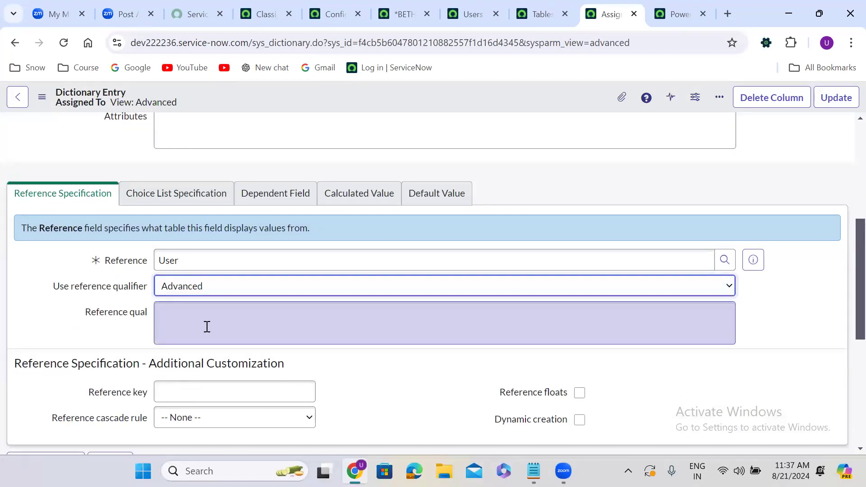
Enter the function call "javascript: getAssugnmentGroupMembers();" as the Assigned To reference qualifier
click(174, 313)
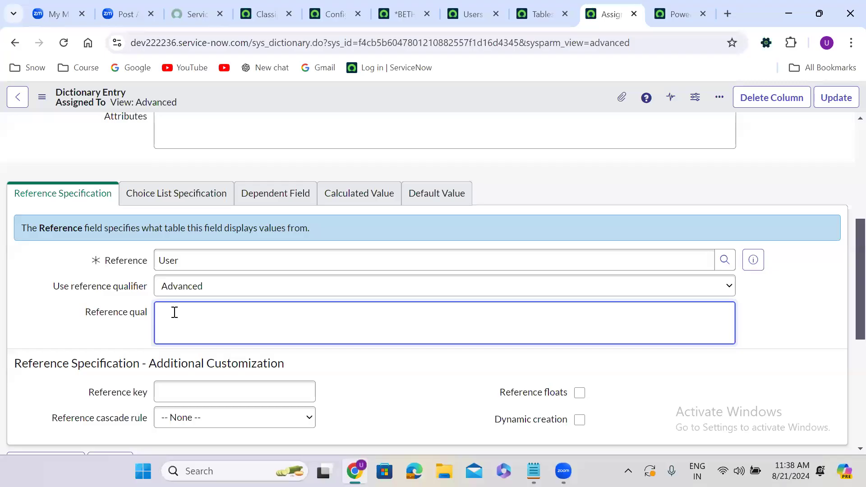
text(javascript:)
text(getAssugnment)
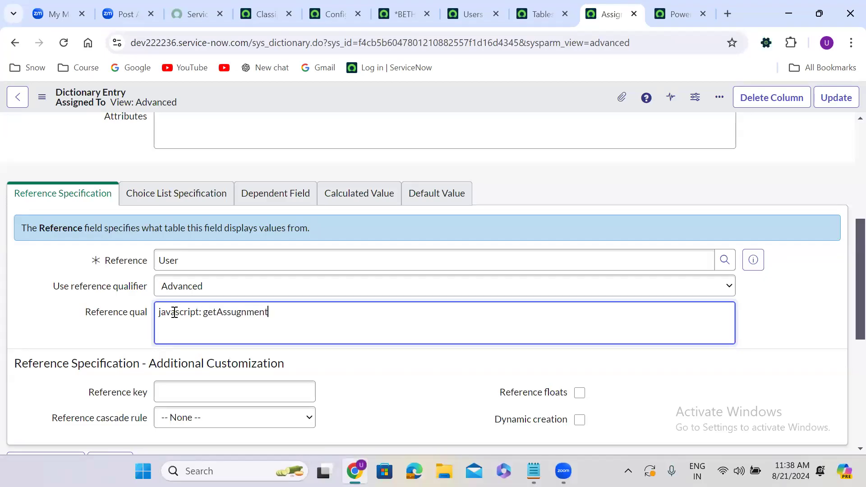
text(GroupMembers();)
Define the function getAssugnmentGroupMembers() below the call, containing "var gr = new GlideRecord('');" with the table name left empty
key(Return)
text(function)
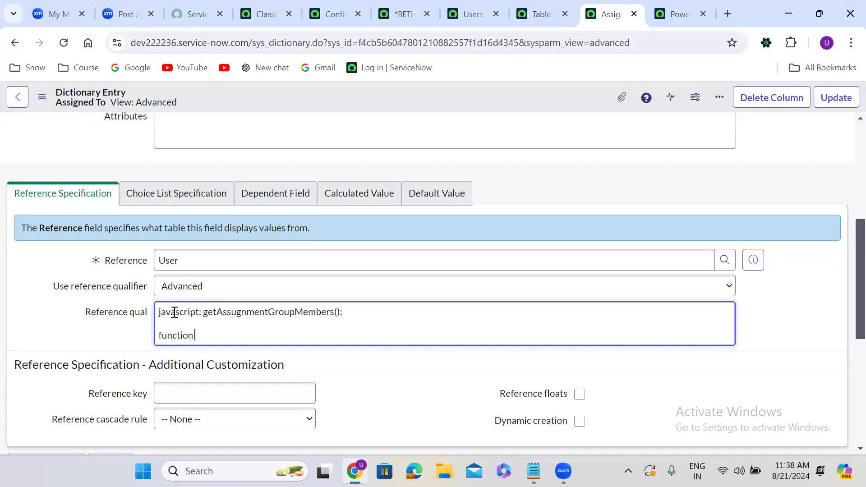
double_click(230, 314)
key(ctrl+c)
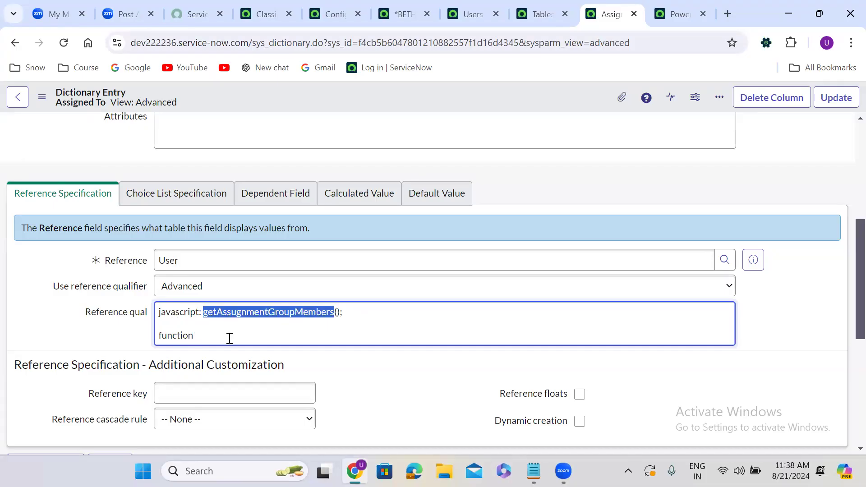
click(228, 339)
key(ctrl+v)
text((){)
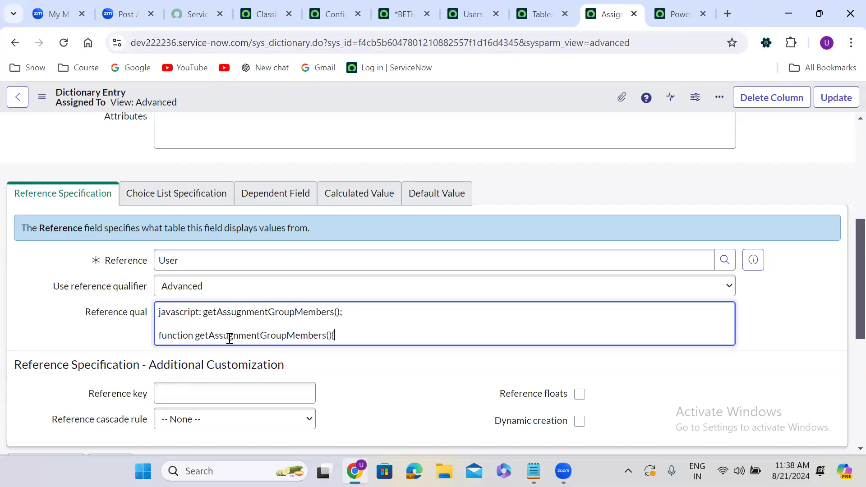
key(Return)
key(Return)
text(})
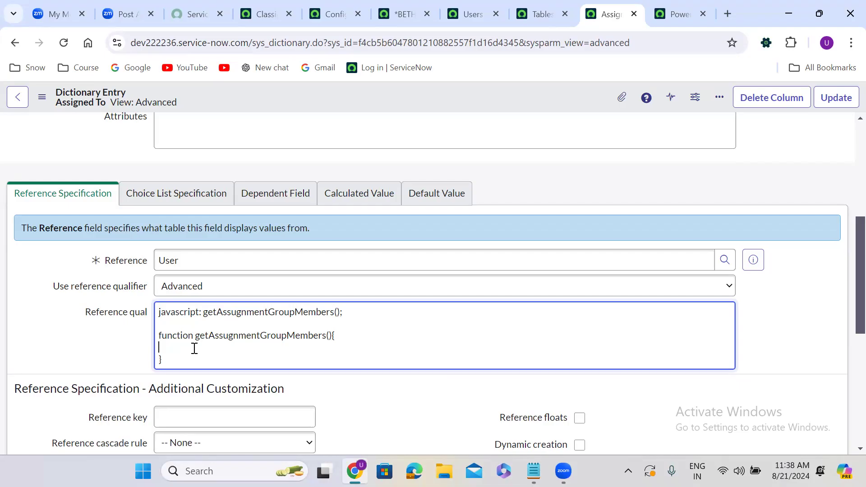
text(var gr = new GlideRecord()'');)
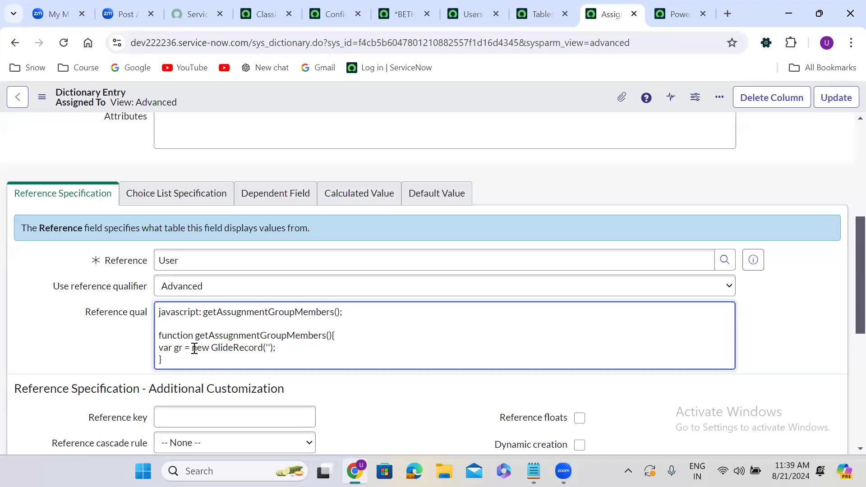
Open the sys_user_grmember table's list from the application navigator in the ServiceNow home tab
click(253, 9)
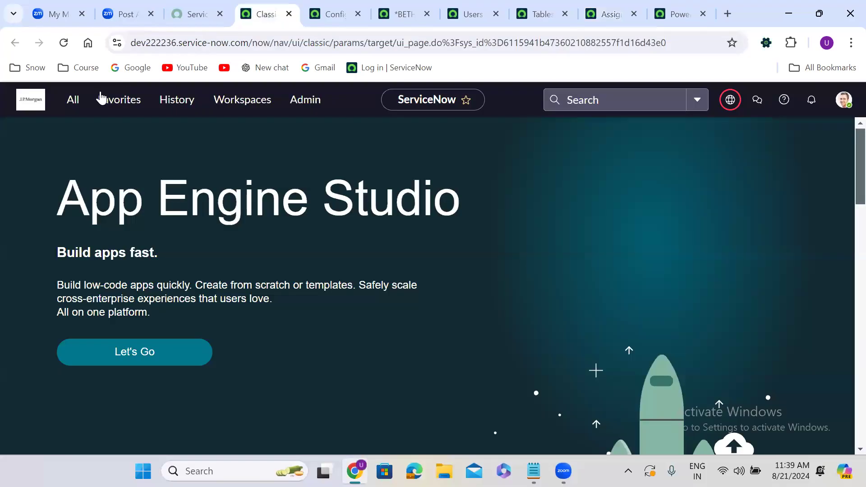
click(69, 113)
text(sy)
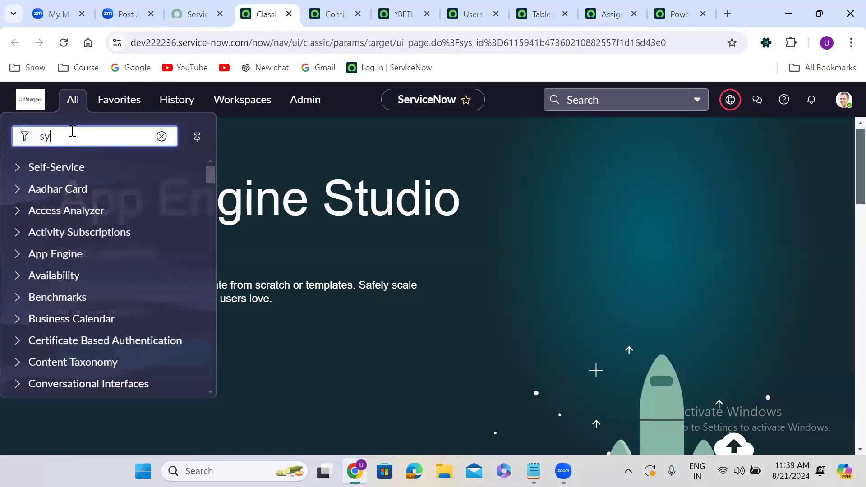
text(s_user_grmemb)
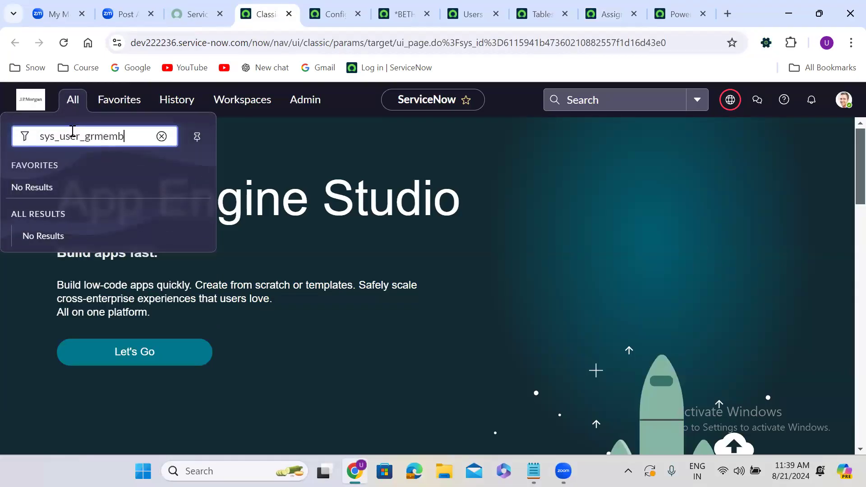
text(er.LIST)
key(Return)
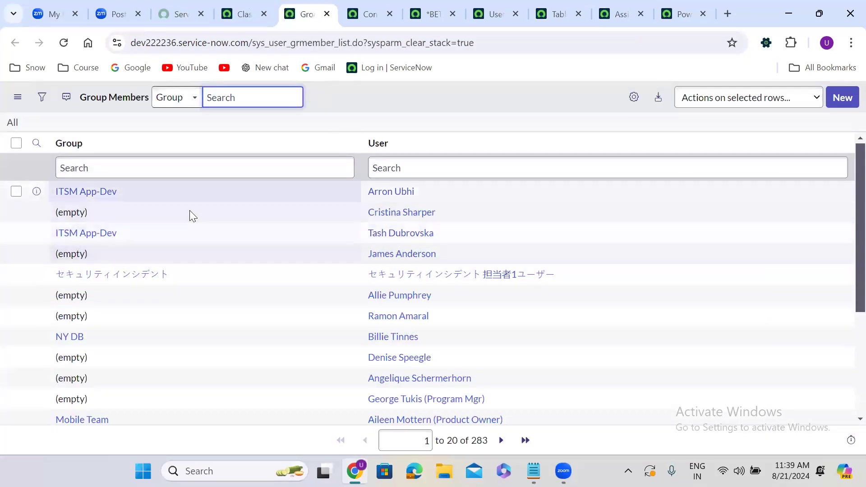
Filter the Group Members list by ITSM App-Dev, and replace that with a group filter of "Power" to examine the members
right_click(90, 191)
click(110, 198)
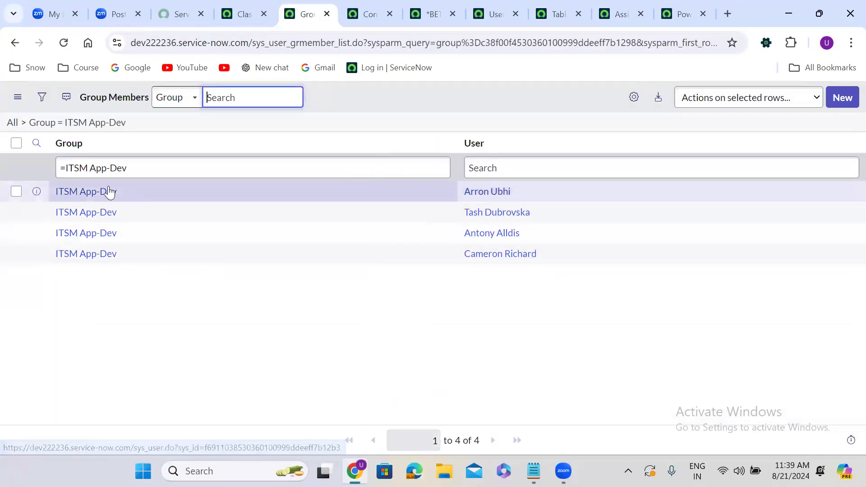
drag(67, 168, 212, 164)
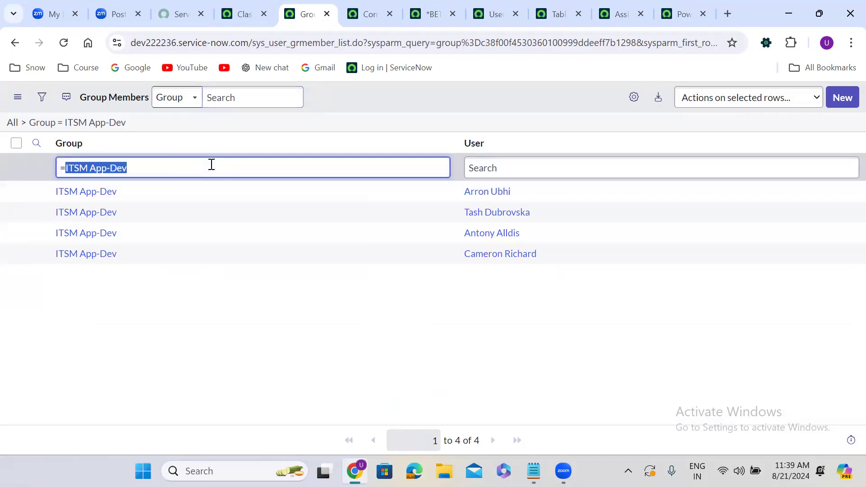
key(BackSpace)
key(BackSpace)
text(Power)
key(Return)
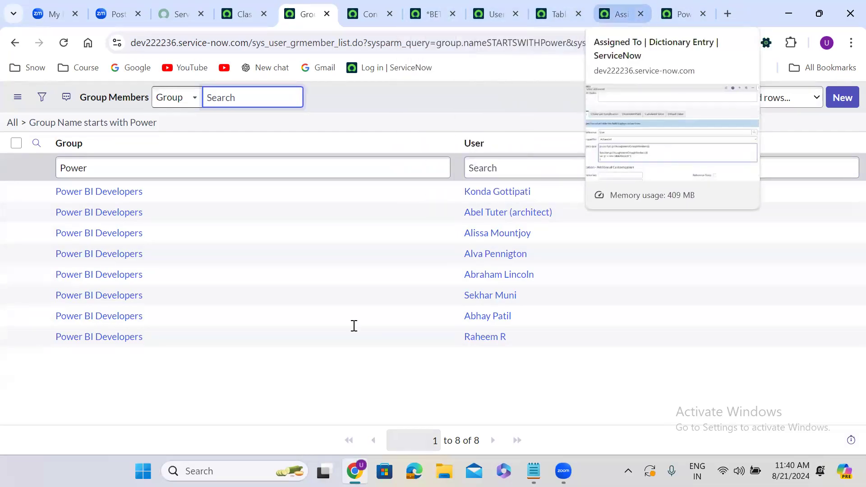
Return to the Assigned To dictionary entry and fill in 'sys_user_grmember' as the GlideRecord table name
click(621, 14)
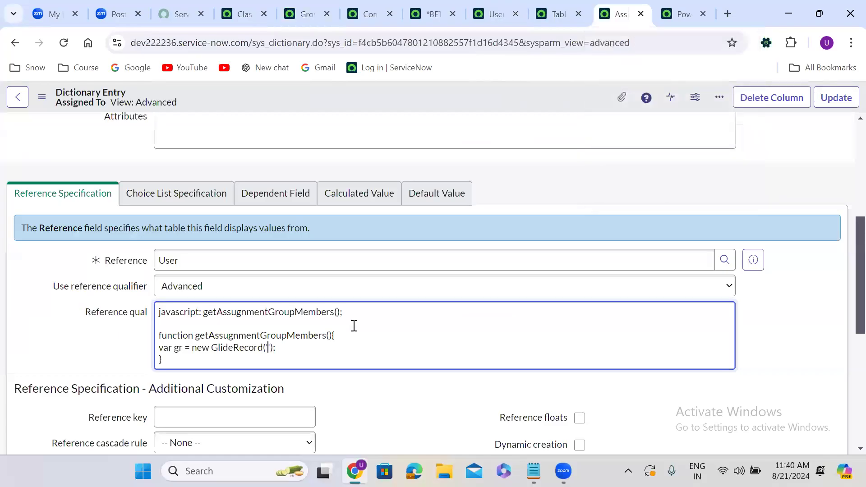
text(sys_user_grmember)
click(369, 348)
Add "gr.addQuery('group', current.u_assignment_group);" followed by "gr.query();" to the function
key(Return)
text(gr.)
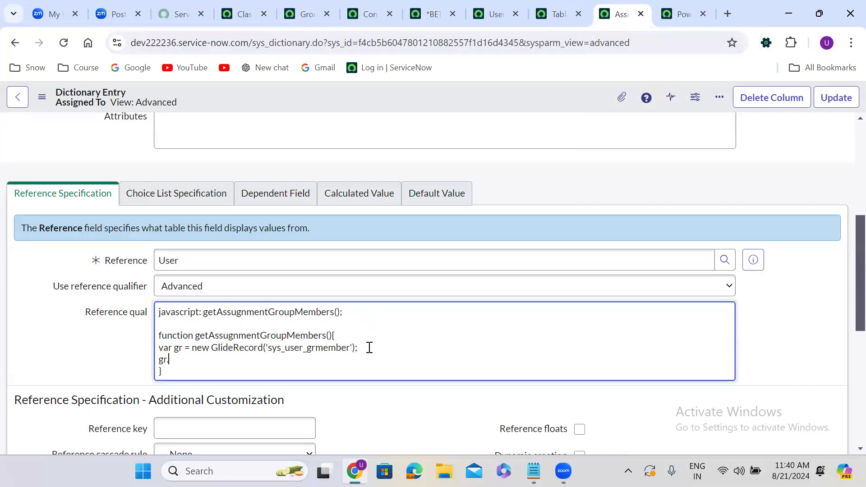
text(addQuery();)
key(Left)
key(Left)
text('')
key(Left)
text(group)
key(Right)
text(,)
text( current)
text(.)
text(u_assign)
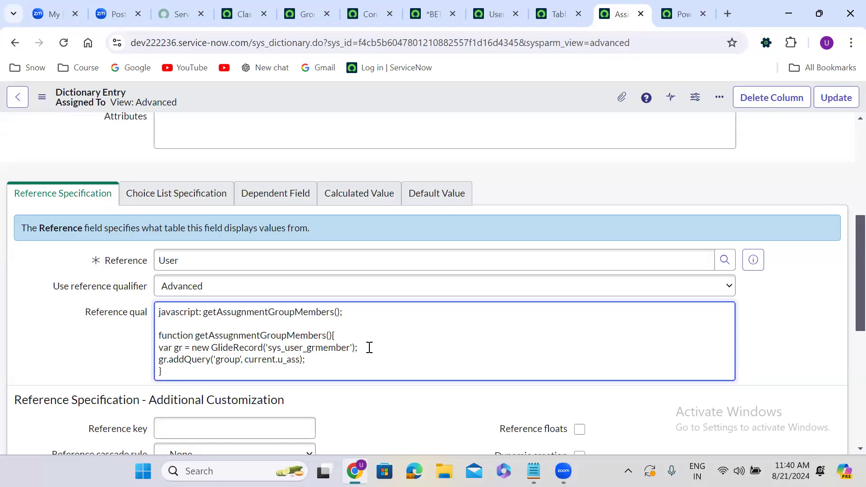
text(ment_group)
key(End)
key(Return)
text(gr.query();)
key(Return)
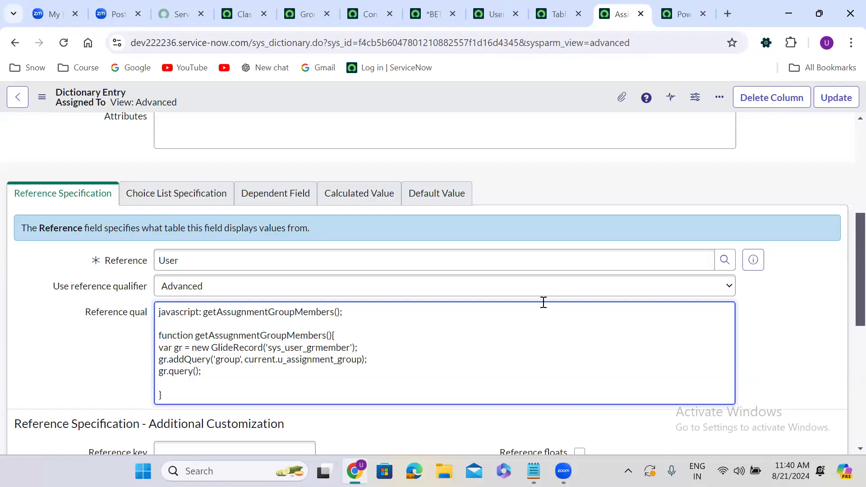
Start a loop after the query with "while(gr.next()){"
click(760, 375)
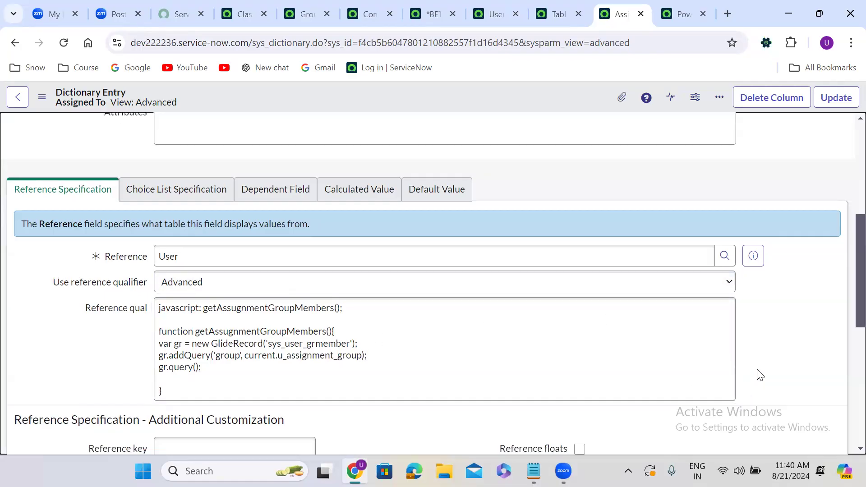
scroll(758, 375, down, 3)
scroll(166, 248, down, 1)
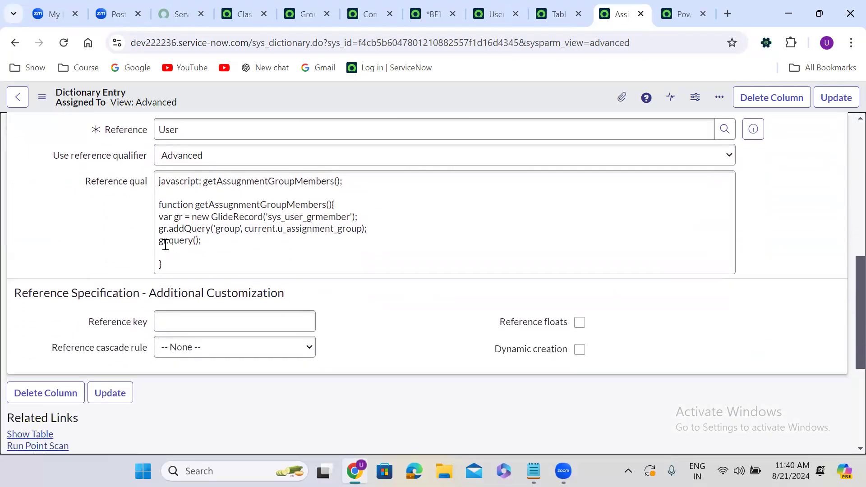
click(164, 245)
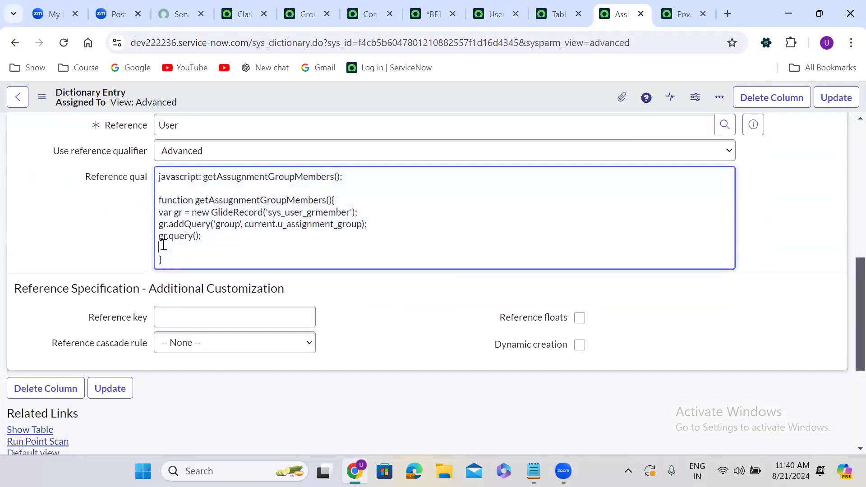
text(while(){)
key(Return)
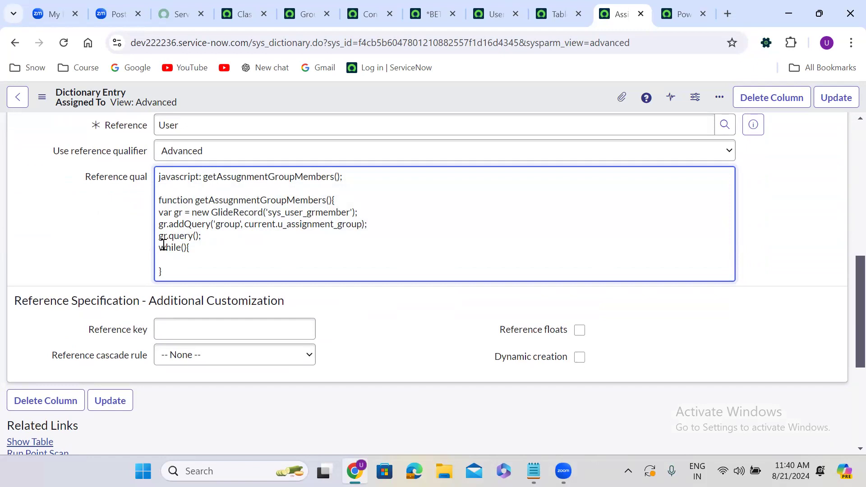
click(184, 248)
text(gr.n)
text(ext())
Declare "var qryStr = 'sys_idIN';" on its own line between the query and the while loop
click(213, 237)
key(Return)
key(Return)
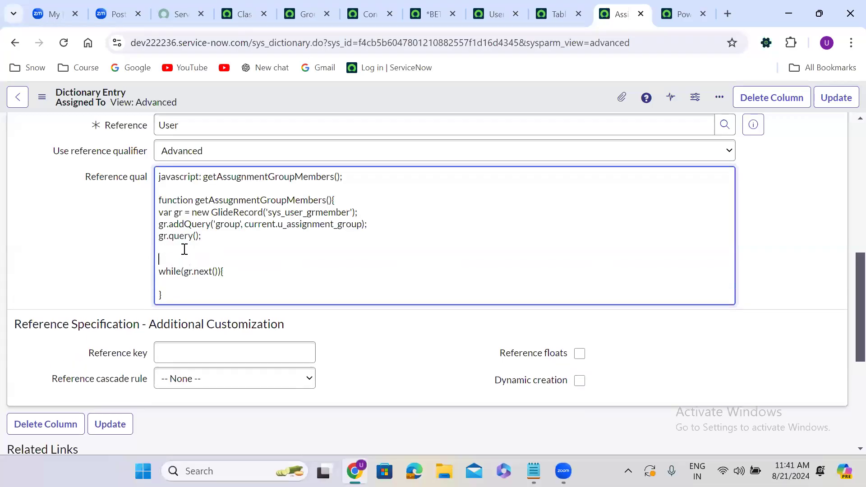
text(var q)
text(Str = 'sys_idIN';)
Open blank lines inside the while loop and change the initial qryStr value to an empty string
click(98, 241)
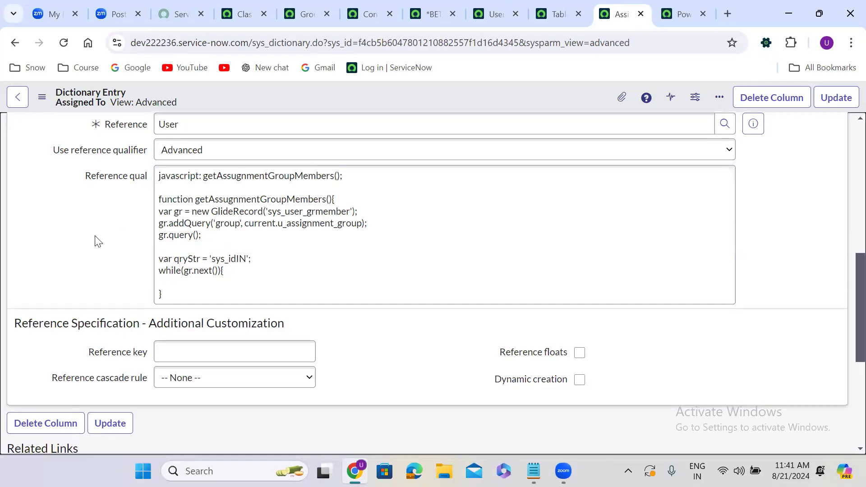
scroll(203, 232, down, 1)
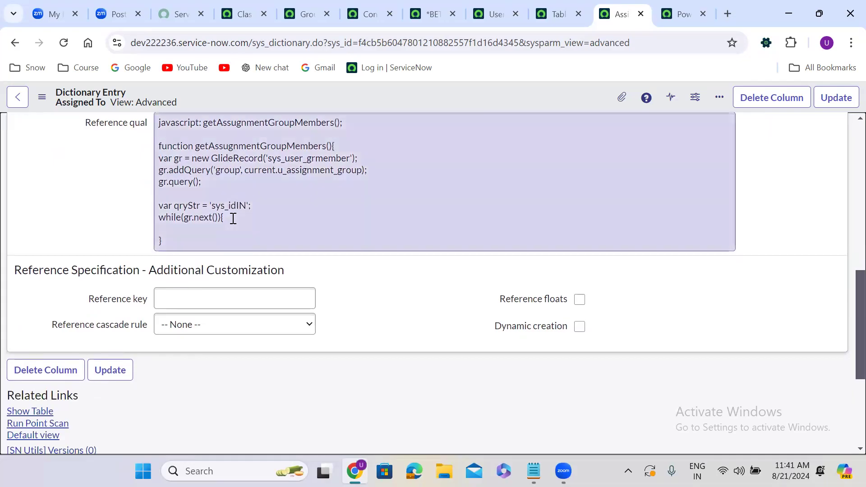
click(233, 219)
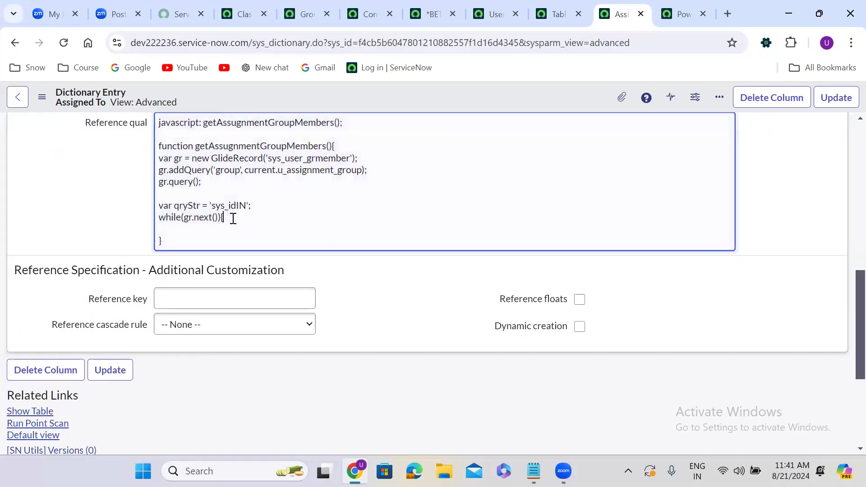
key(Return)
key(Return)
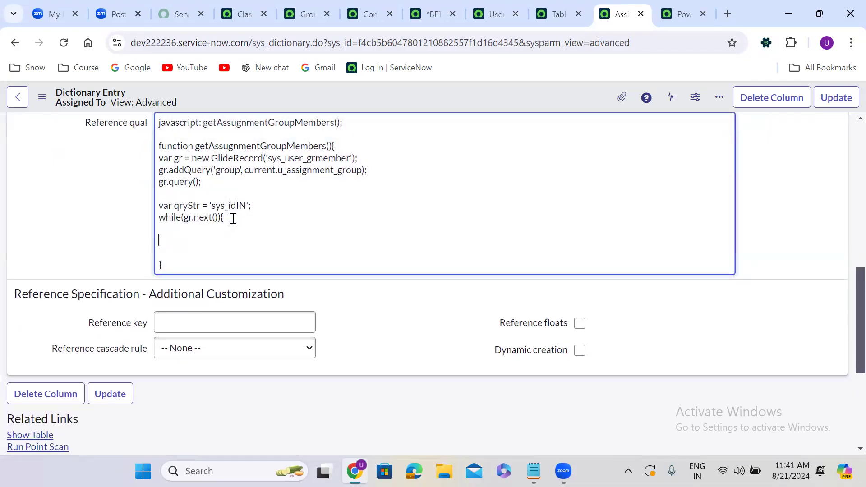
double_click(227, 206)
key(BackSpace)
Add an if/else block with an empty condition and empty branches inside the while loop
click(179, 238)
text(if(){)
key(Return)
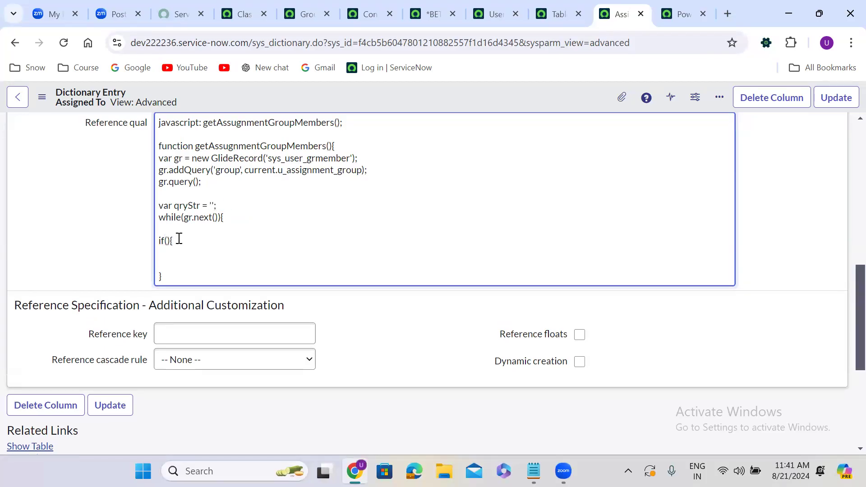
text(}else{)
key(Return)
key(Return)
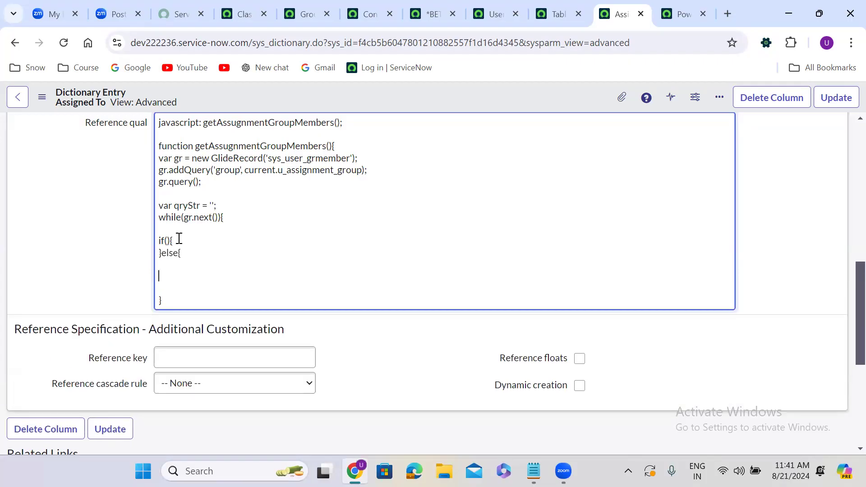
text(})
Fill in the if condition as "qryStr == ''"
text(gr)
text(ySt)
text(r == '')
key(Left)
Add "qryStr = 'sys_idIN'+gr.getValue('user');" as the body of the if branch
click(228, 243)
key(Return)
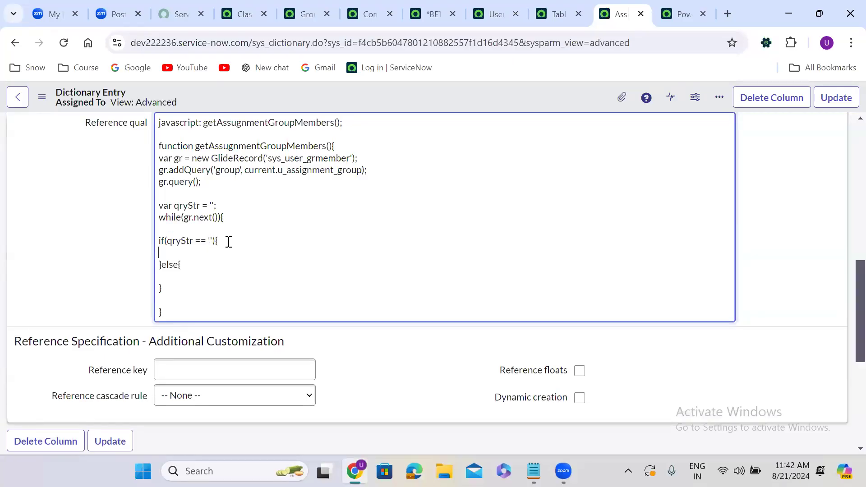
text(qryStr = 'sys_idIN'+gr.user;)
click(250, 254)
text(getVal)
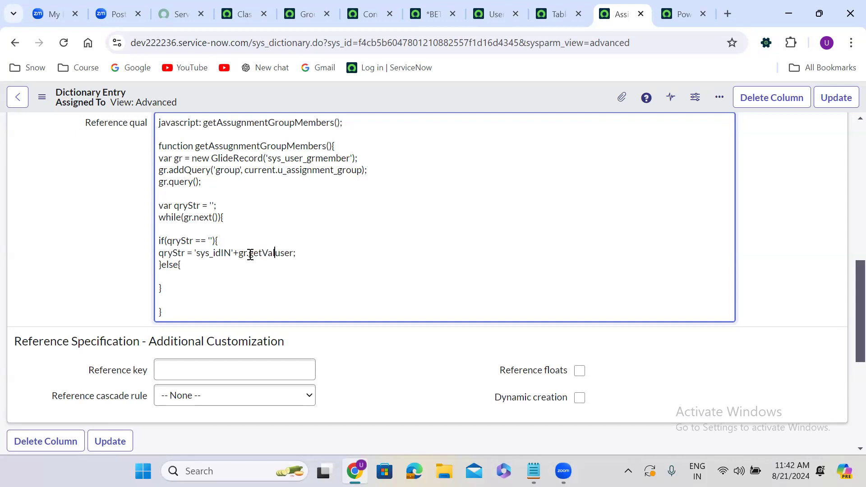
text(ue(')
key(Right)
key(Right)
key(Right)
key(Right)
text('))
Add "qryStr += ','+gr.getValue('user');" as the body of the else branch
double_click(172, 255)
key(ctrl+c)
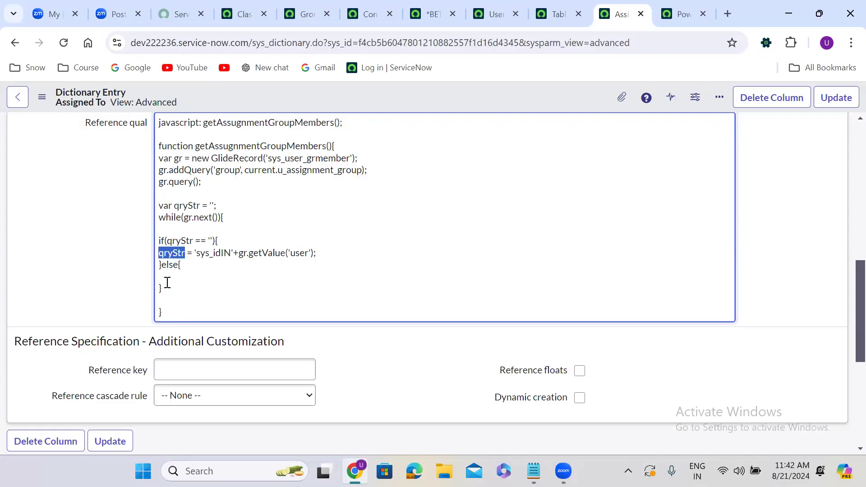
click(167, 278)
key(ctrl+v)
text(+= ','+)
drag(238, 253, 315, 253)
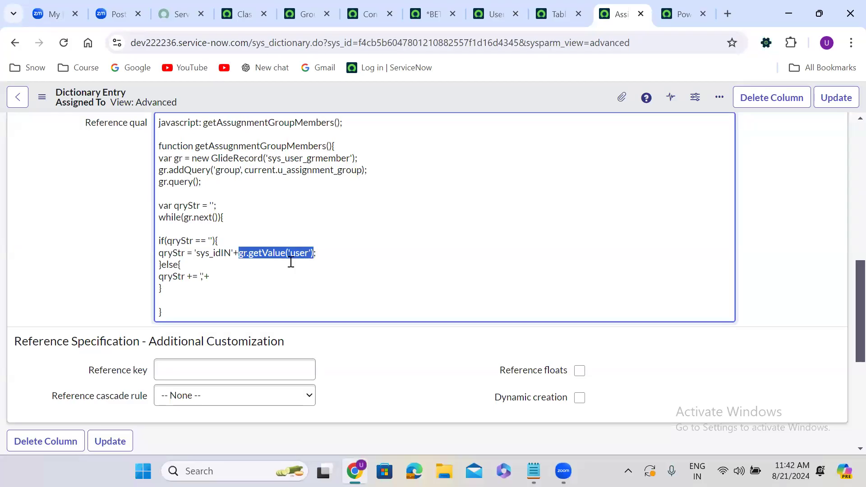
click(221, 276)
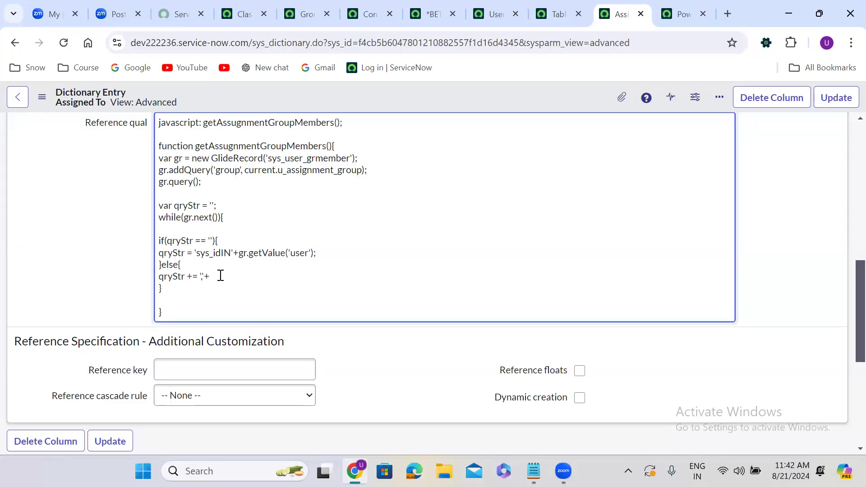
text(gr.getValue('user');)
Add "return qryStr;" on the line after the else branch's closing brace
click(167, 302)
text(return)
drag(159, 253, 185, 253)
key(ctrl+c)
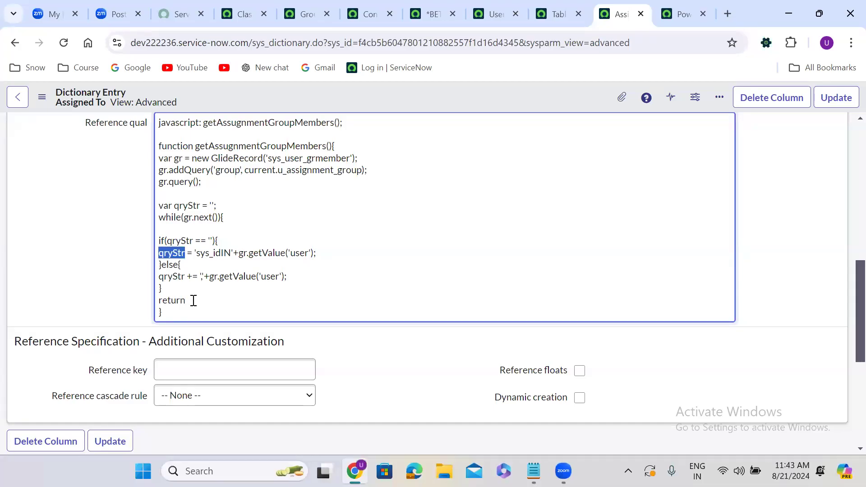
click(194, 300)
key(ctrl+v)
text(;)
double_click(197, 301)
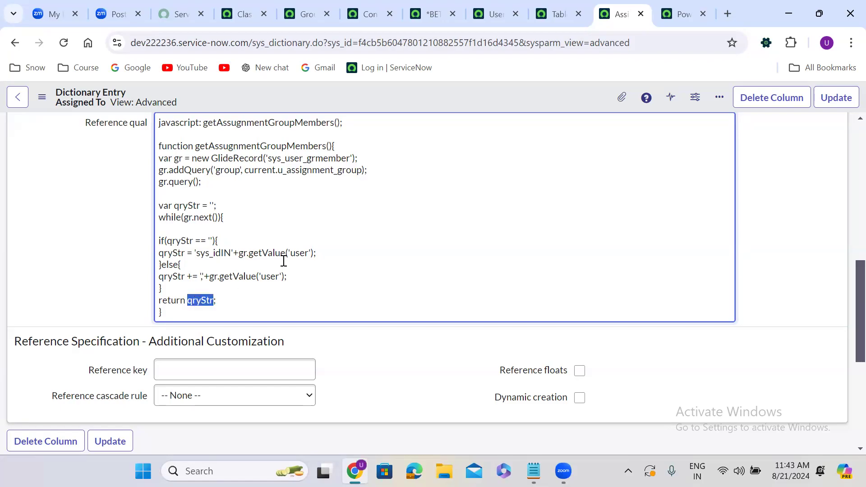
Save the Assigned To dictionary entry and return to the new Finance Case form
double_click(263, 124)
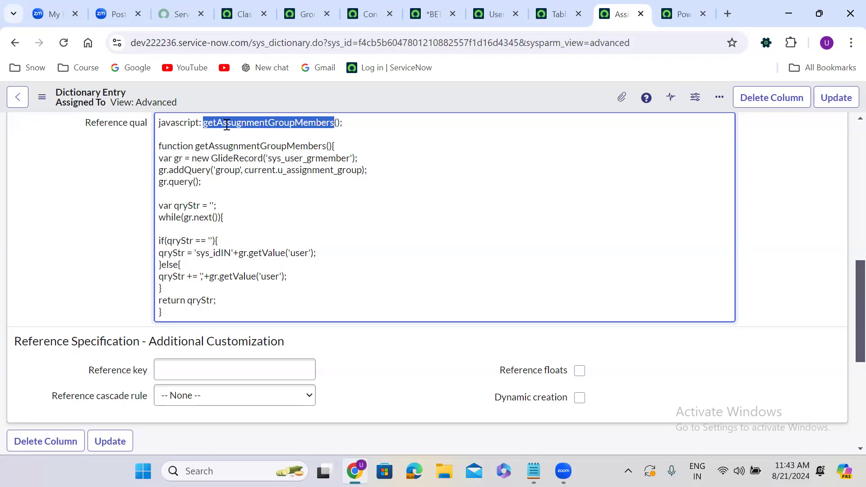
click(101, 193)
scroll(100, 193, up, 3)
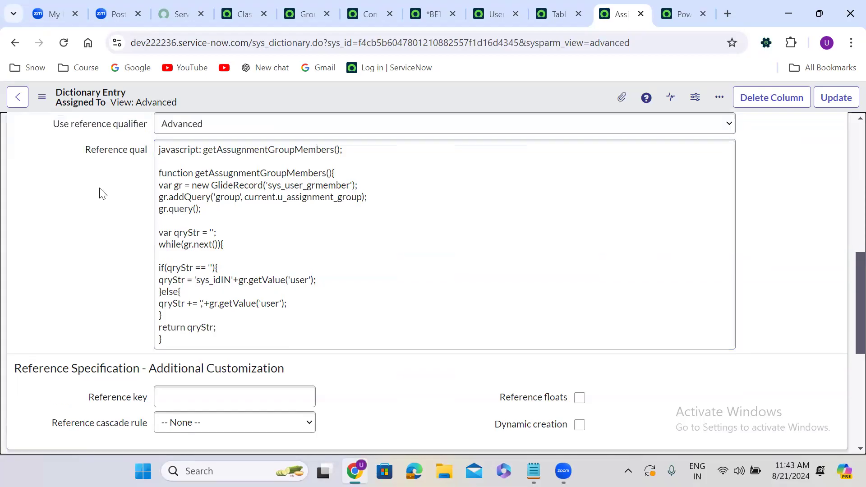
click(840, 93)
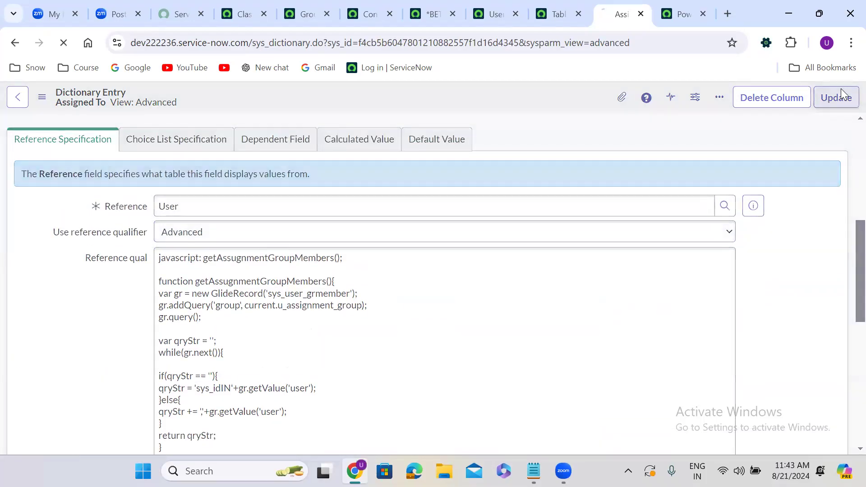
click(18, 47)
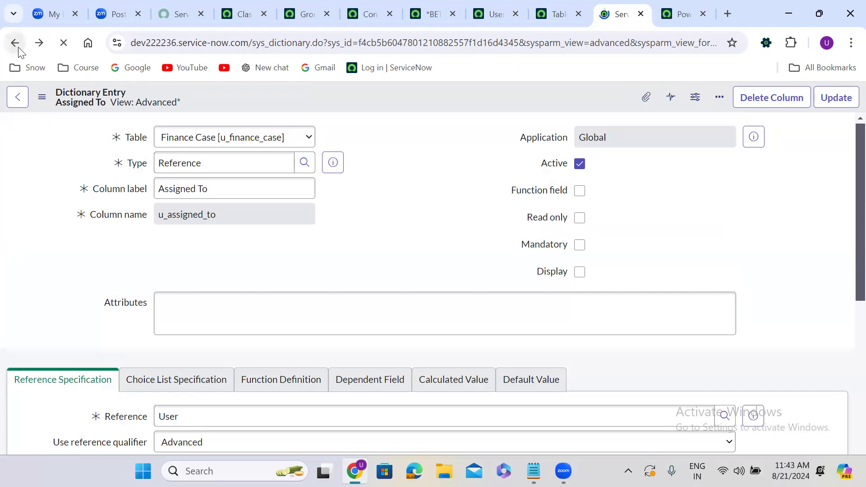
click(15, 43)
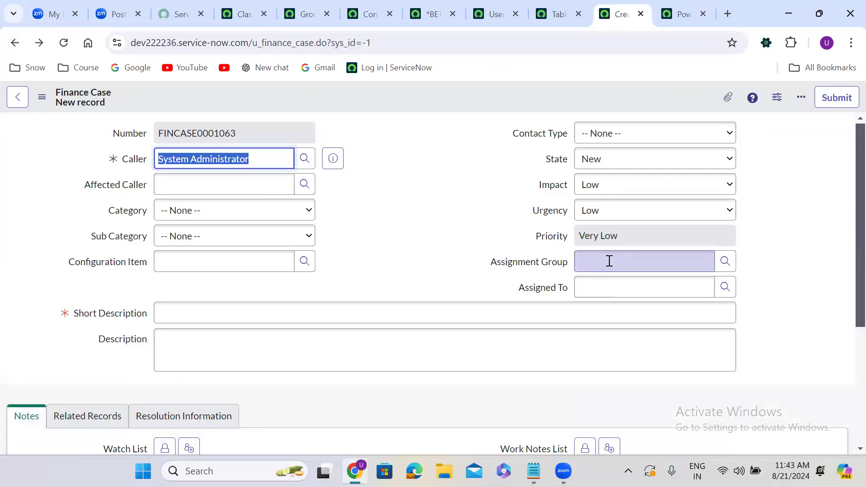
Set Assignment Group to Power BI Developers and check which users the Assigned To lookup offers
click(609, 261)
text(power)
click(639, 282)
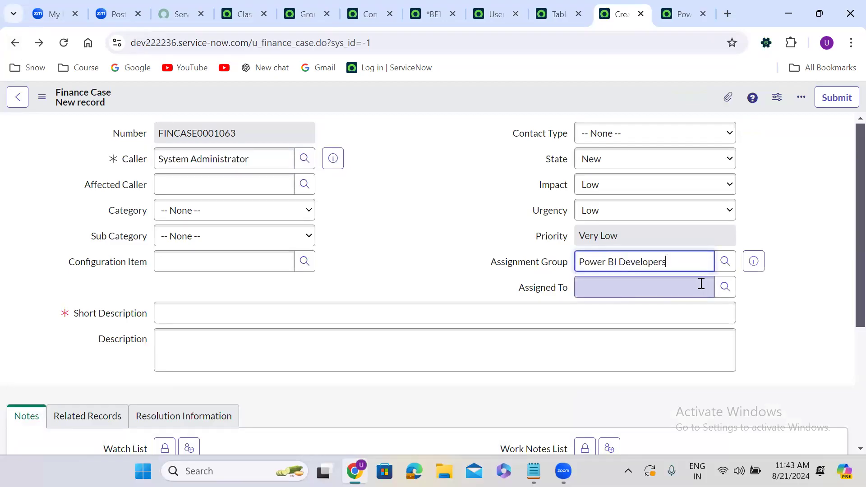
click(724, 287)
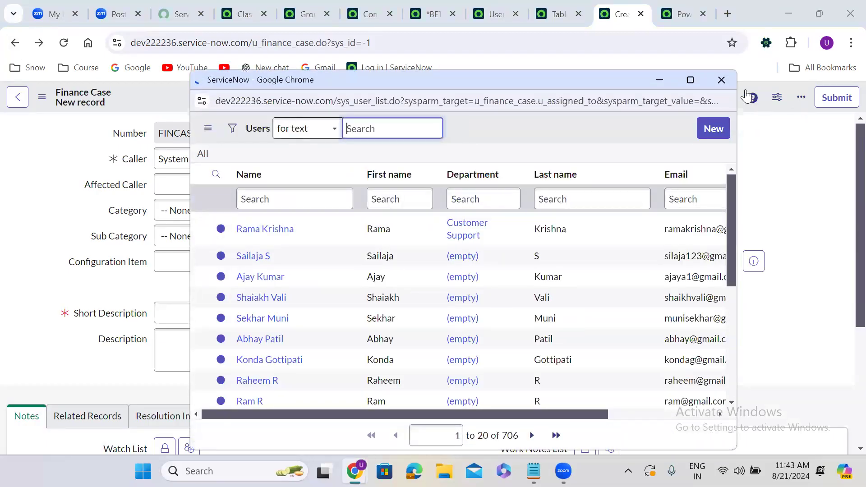
click(713, 79)
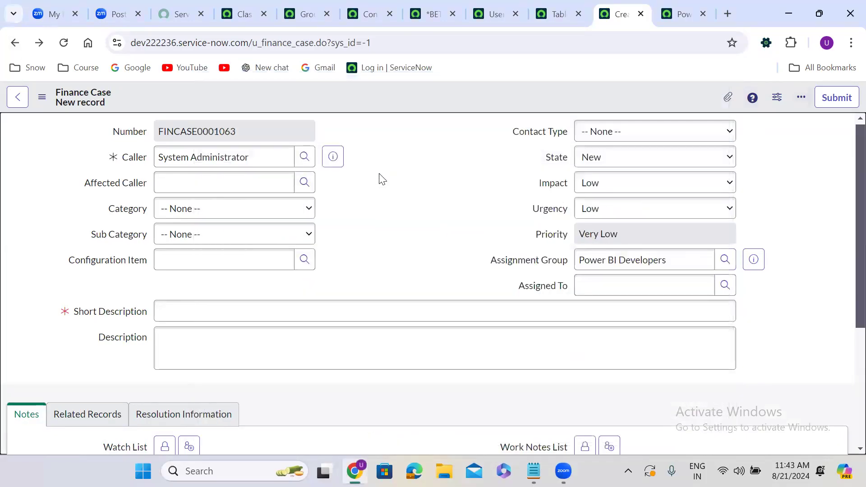
scroll(380, 175, down, 4)
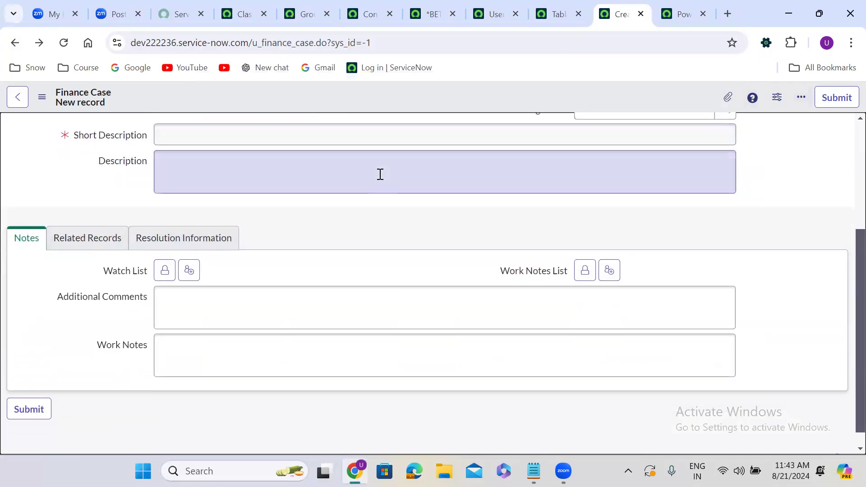
scroll(379, 174, down, 1)
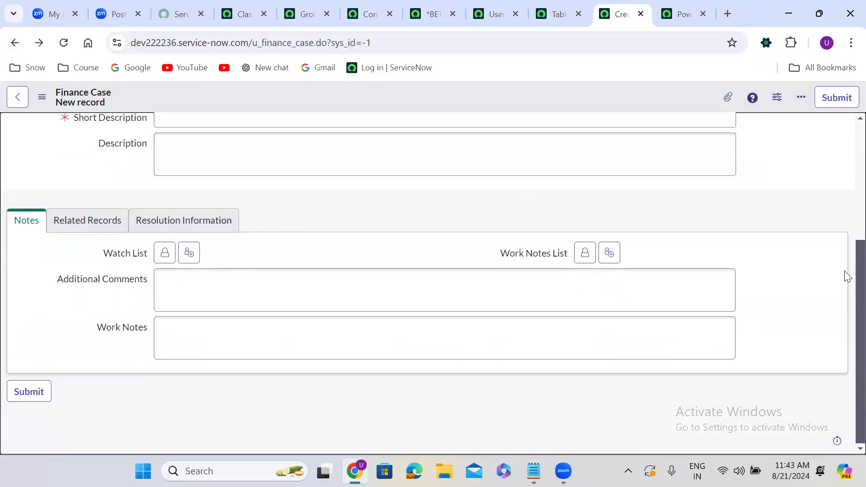
scroll(845, 275, up, 5)
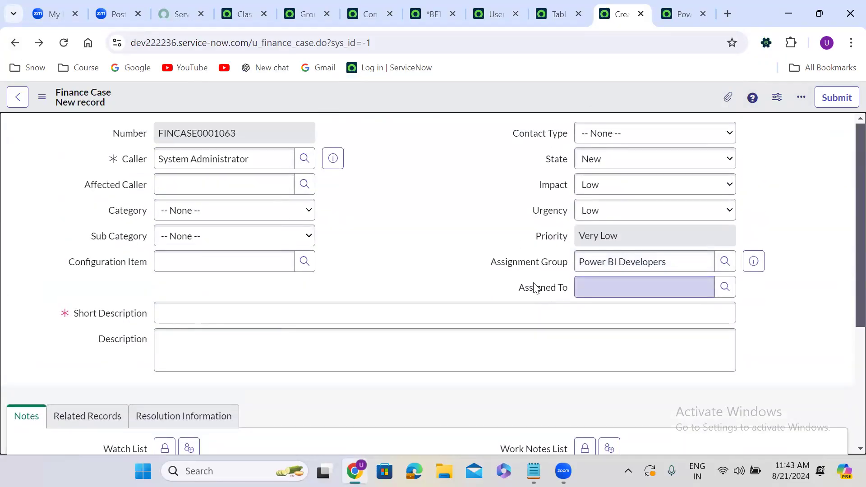
right_click(534, 288)
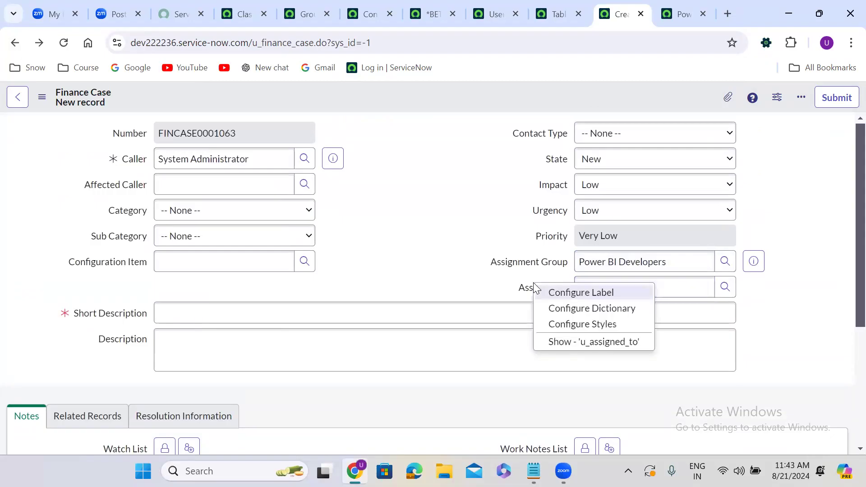
click(591, 309)
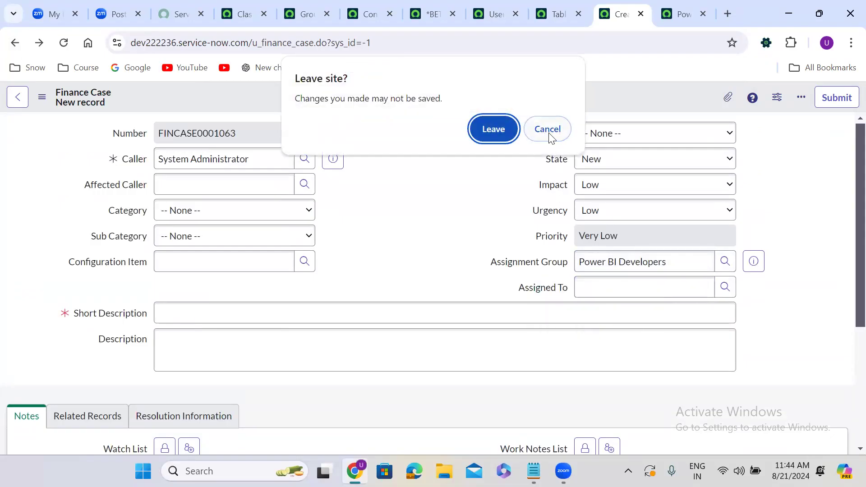
click(547, 130)
Show the technical field names on the form to check Assignment Group's column name, and hide them again
double_click(448, 197)
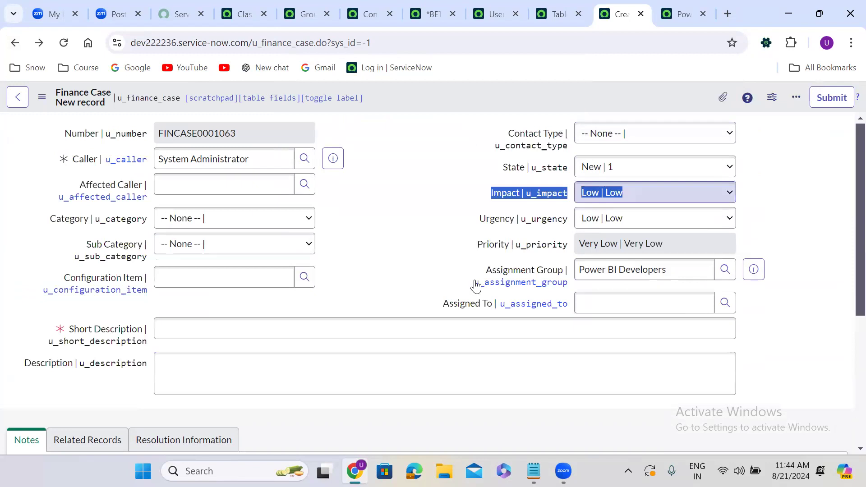
drag(476, 286, 569, 289)
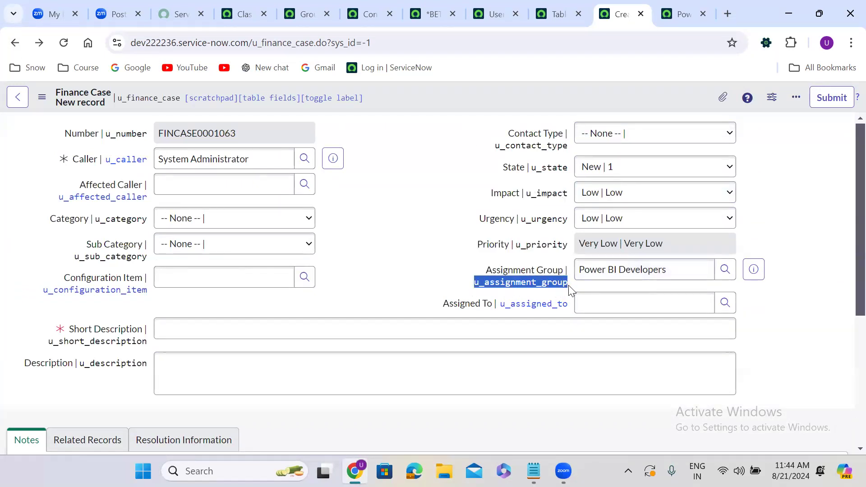
double_click(408, 228)
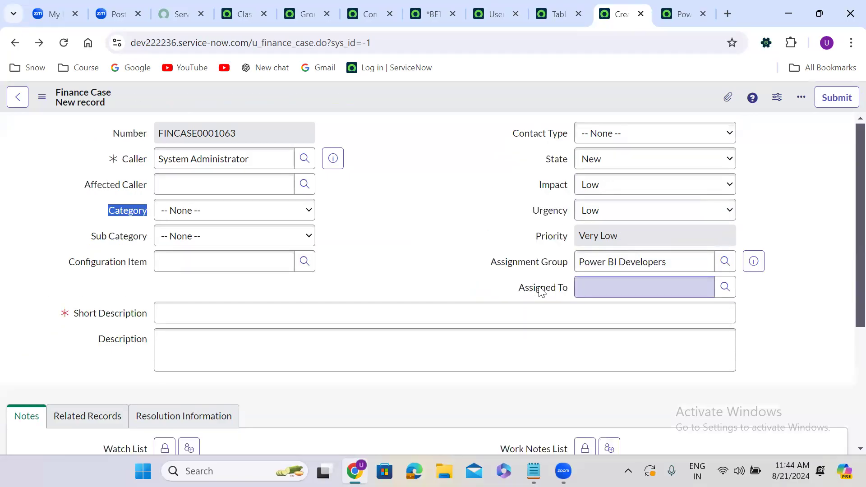
Open the Assigned To field's dictionary entry at its reference qualifier script, leaving the case form without saving
right_click(540, 287)
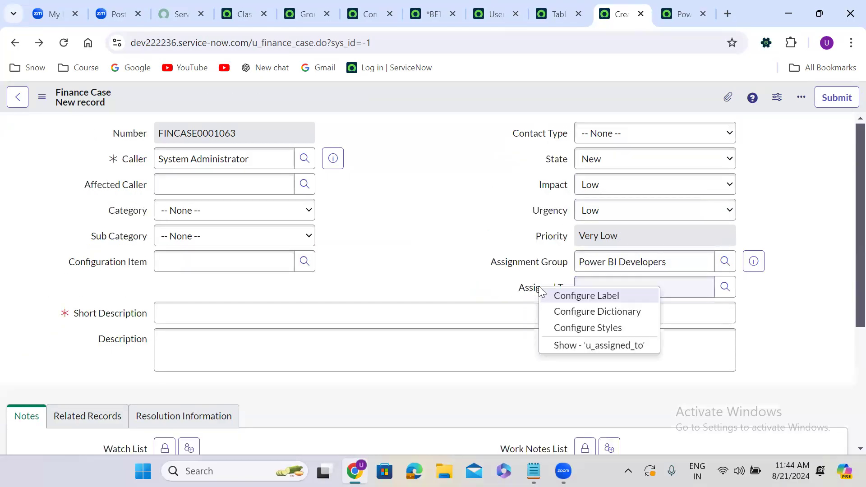
click(600, 311)
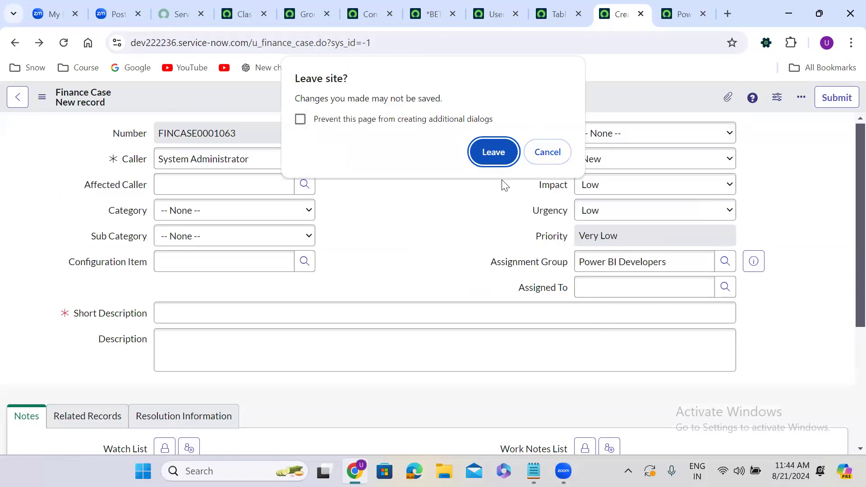
click(494, 152)
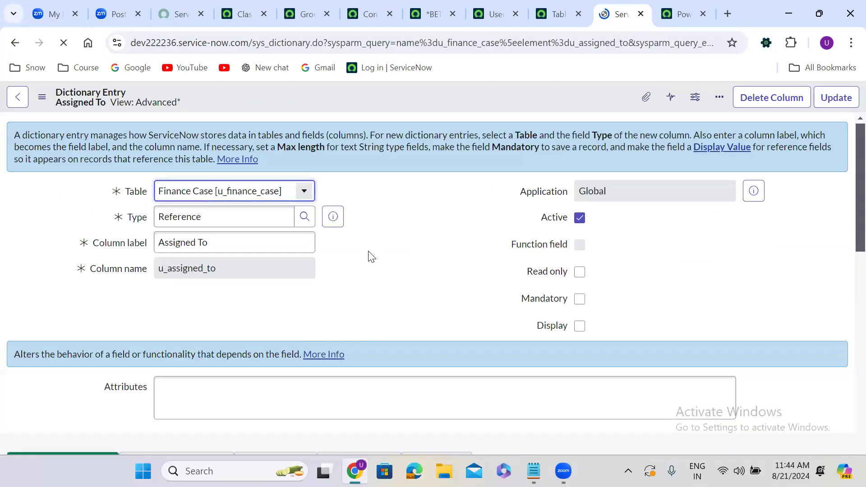
scroll(369, 255, down, 3)
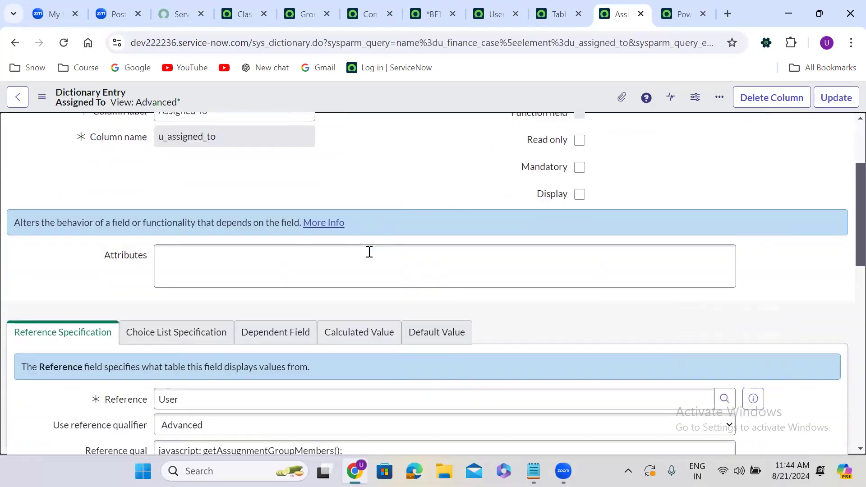
scroll(370, 252, down, 7)
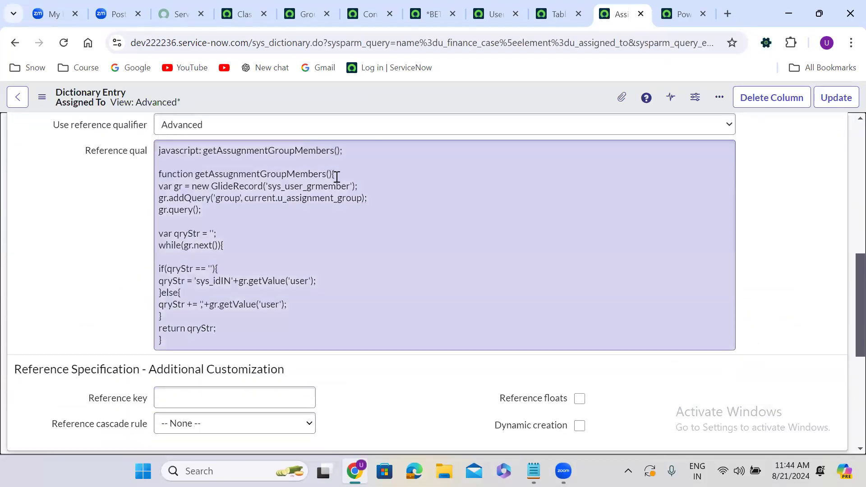
Add current as the argument in both the getAssugnmentGroupMembers call and its function definition, and save the Assigned To dictionary entry
click(337, 177)
text(current)
click(329, 201)
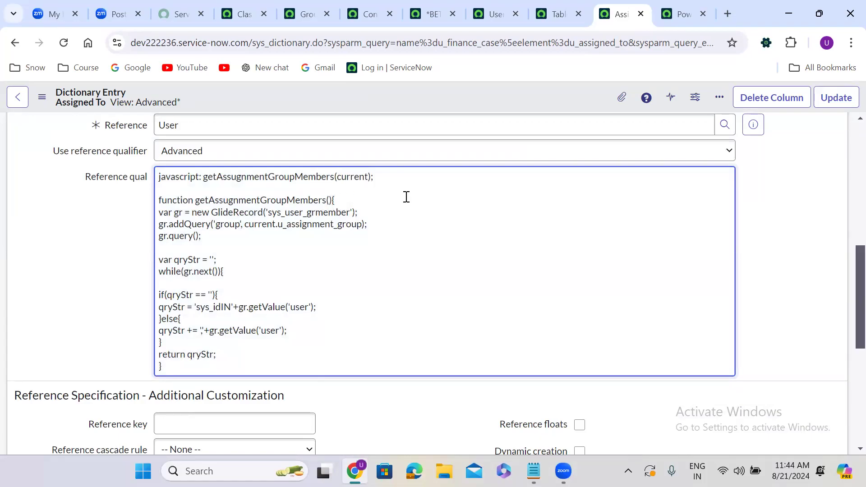
text(c)
text(urrent)
click(837, 101)
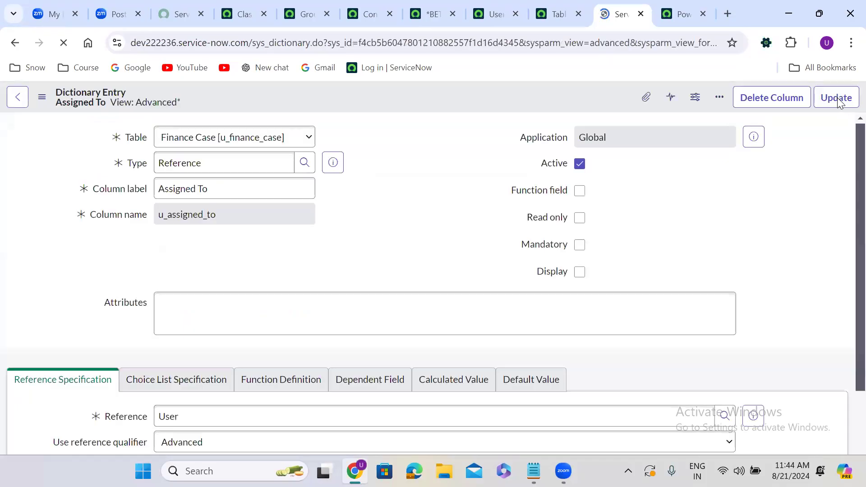
Return to the new Finance Case form, set Assignment Group to Power BI Developers and check which users the Assigned To lookup offers
click(16, 45)
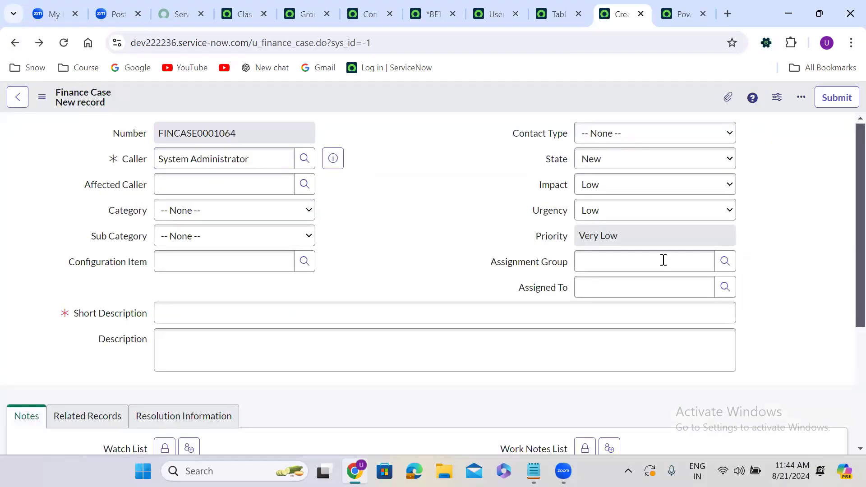
click(669, 261)
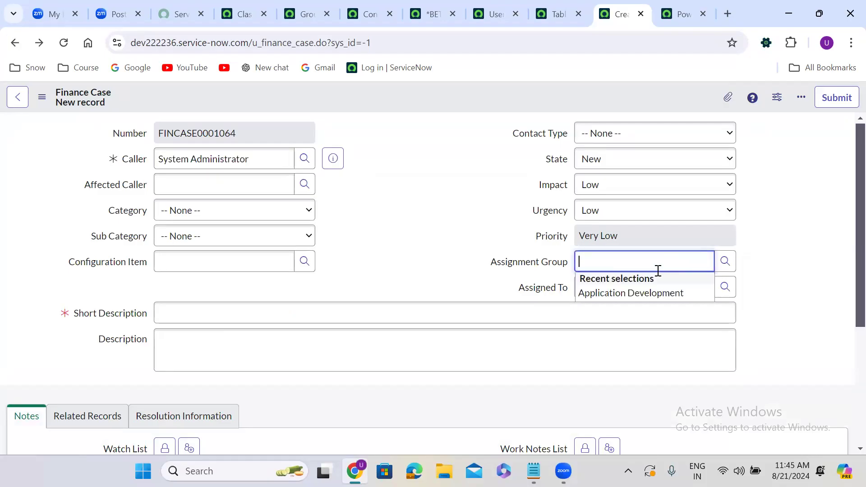
text(power)
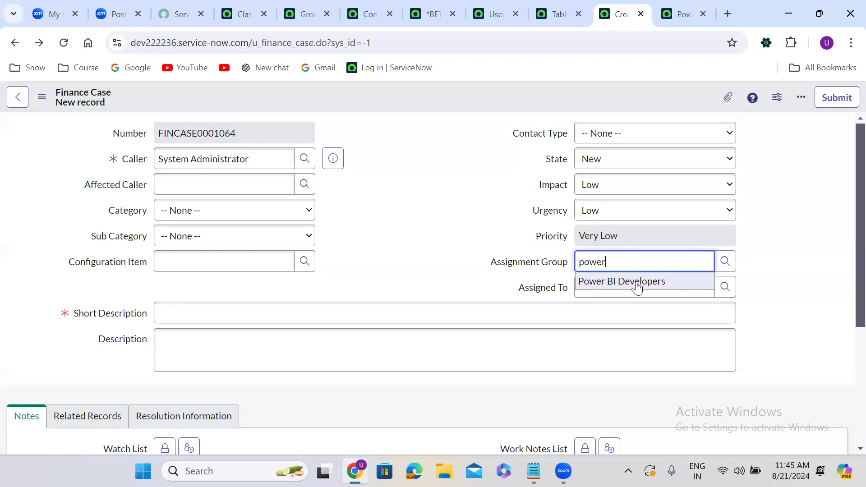
click(637, 283)
click(724, 288)
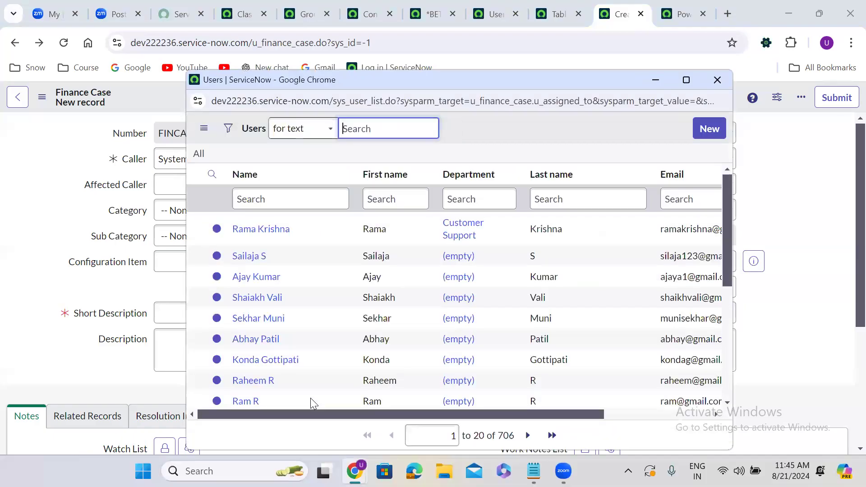
click(716, 81)
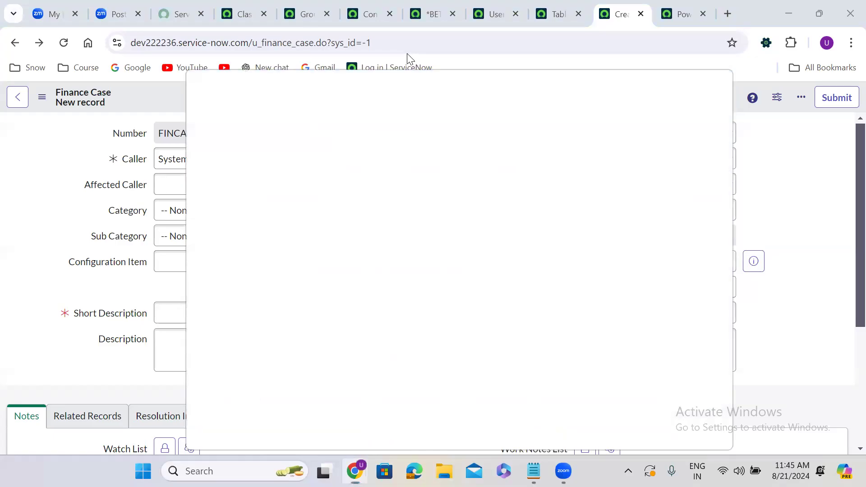
click(679, 14)
click(620, 14)
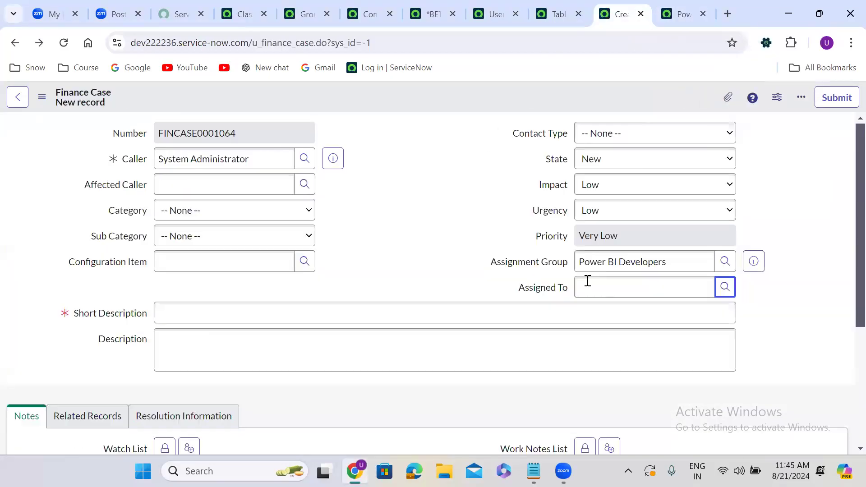
Reopen the Assigned To field's dictionary entry at its reference qualifier script, discarding the unsaved case form
right_click(534, 291)
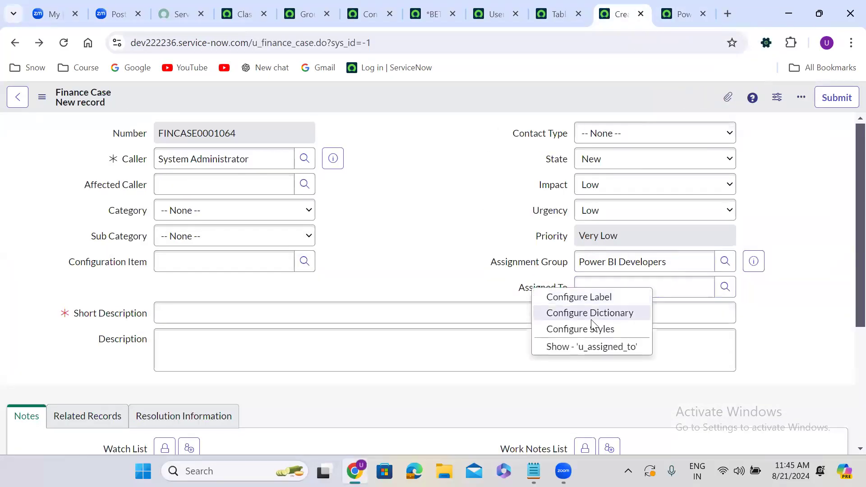
click(612, 316)
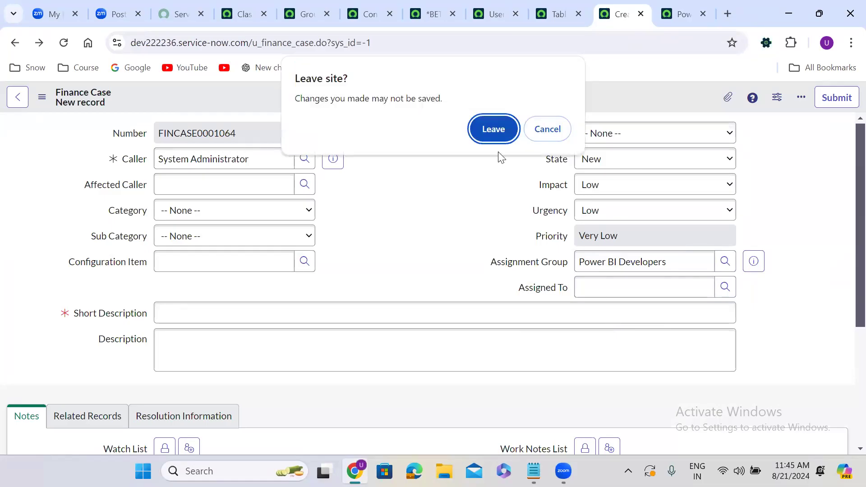
click(495, 132)
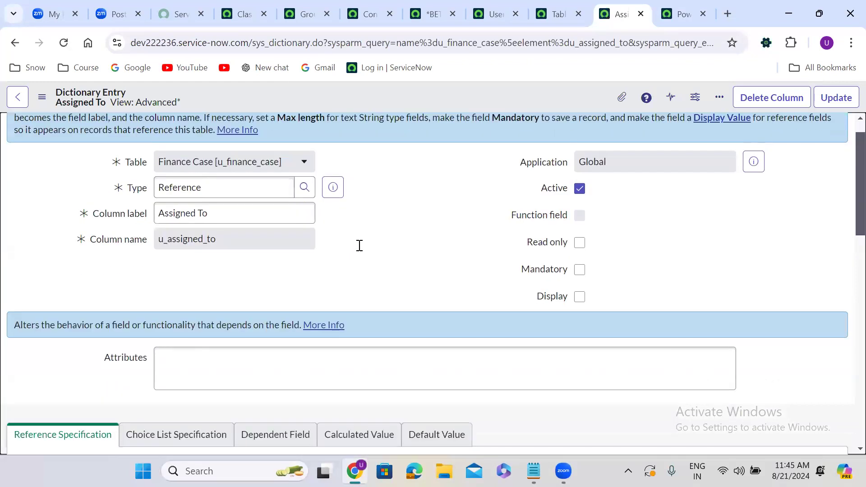
scroll(359, 246, down, 7)
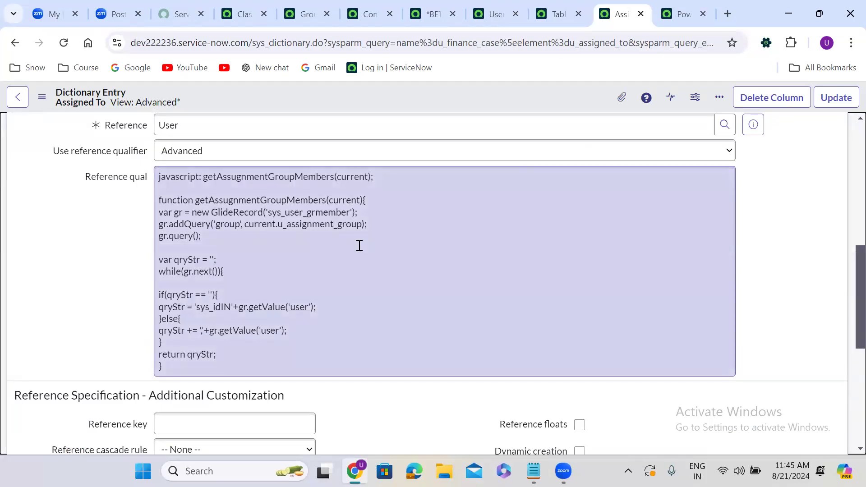
Copy the table name sys_user_grmember from the script and open that table's record list to check its columns
double_click(227, 224)
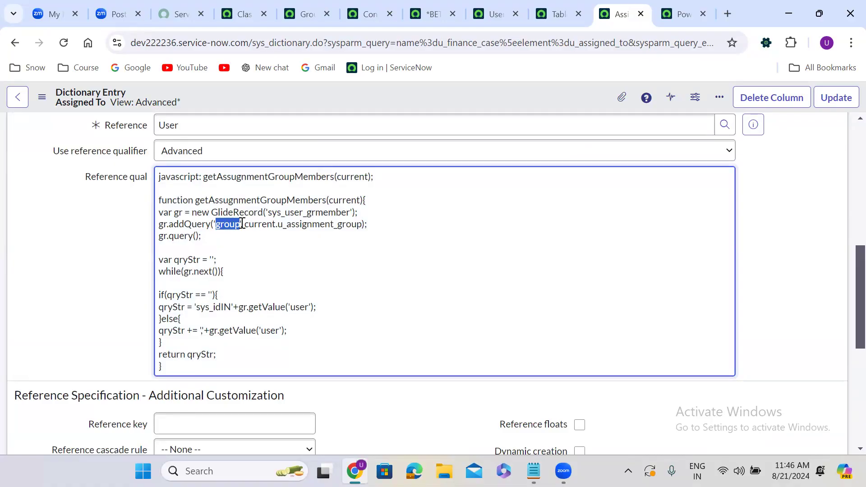
double_click(316, 212)
key(ctrl+c)
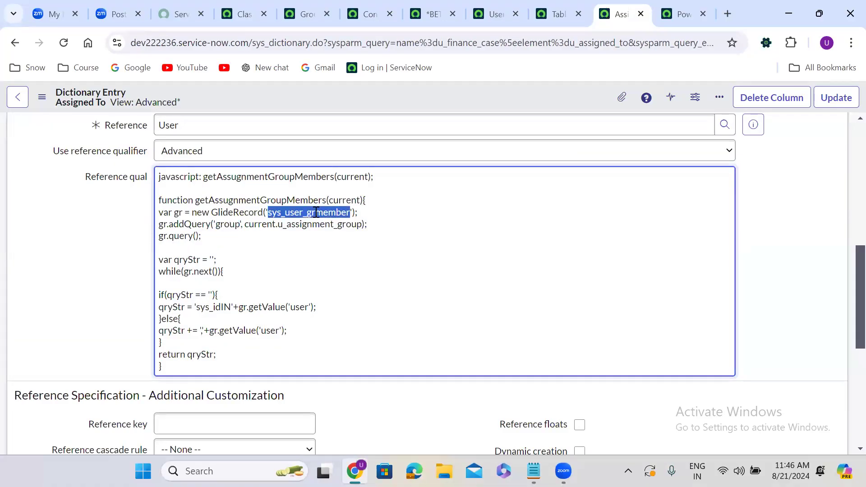
click(246, 13)
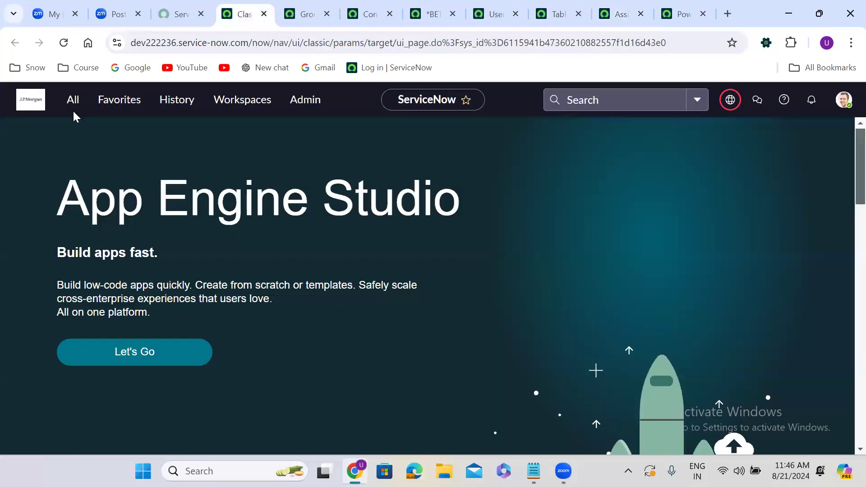
click(71, 106)
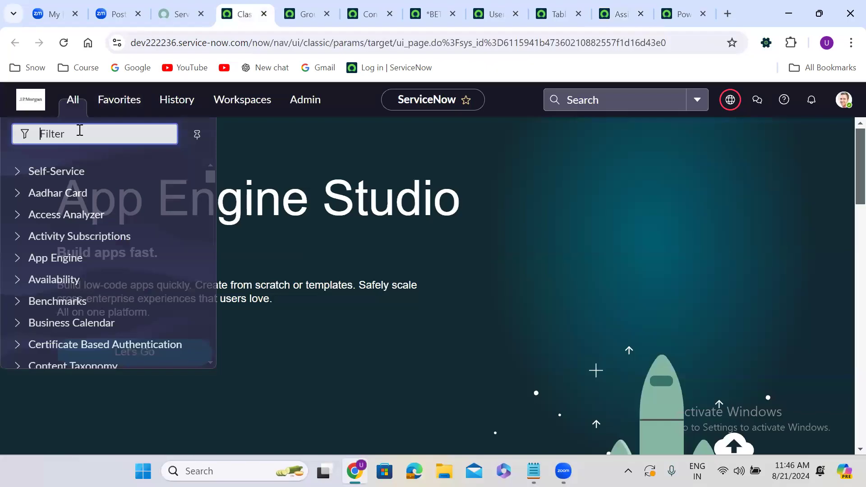
key(ctrl+v)
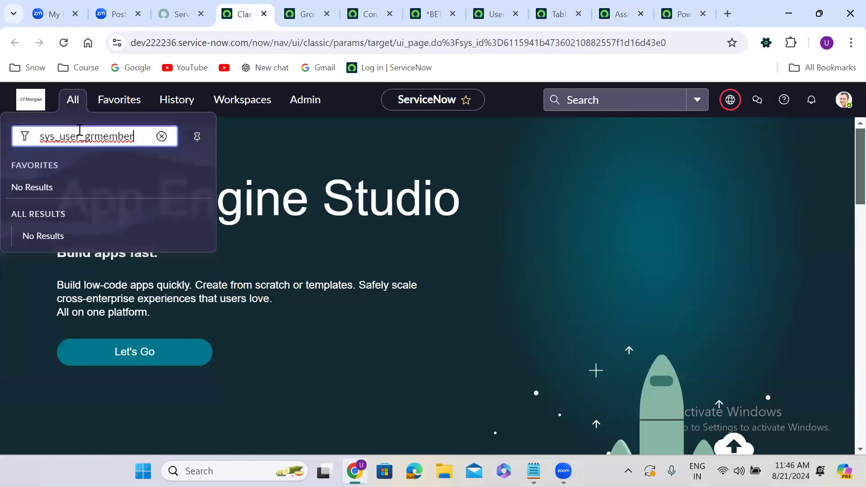
text(.list)
key(Return)
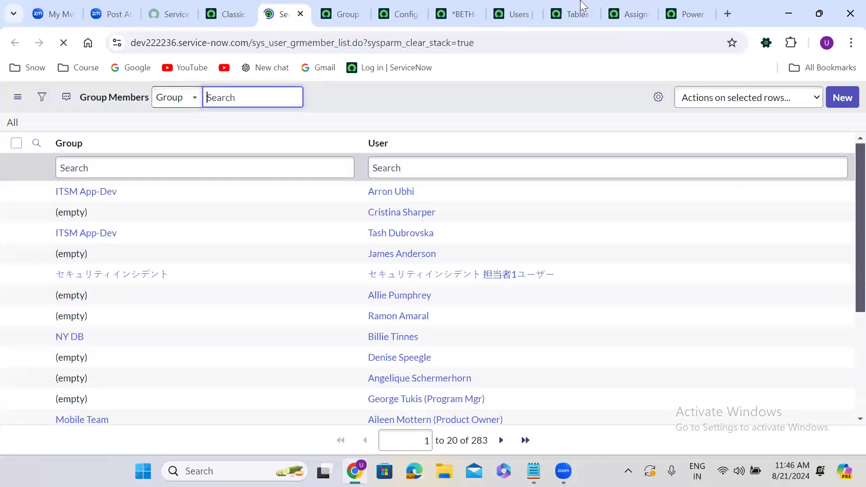
Go back to the Assigned To dictionary entry and review the script's function call, u_assignment_group condition and while loop
click(626, 8)
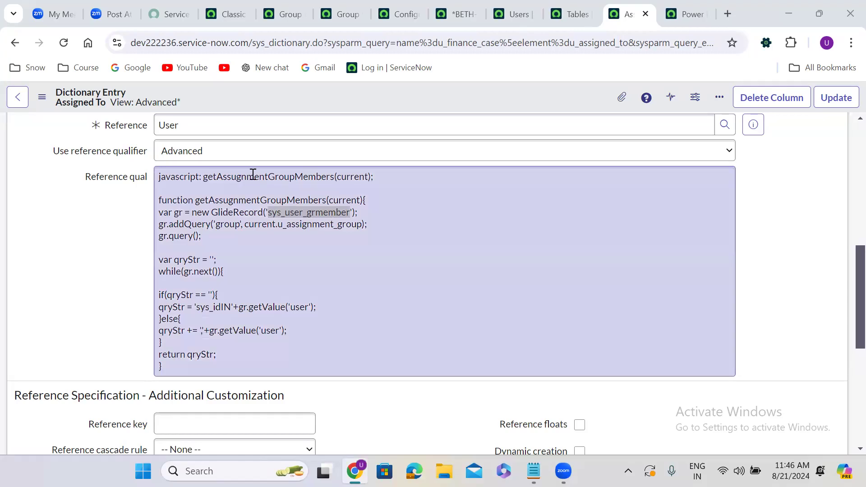
double_click(254, 175)
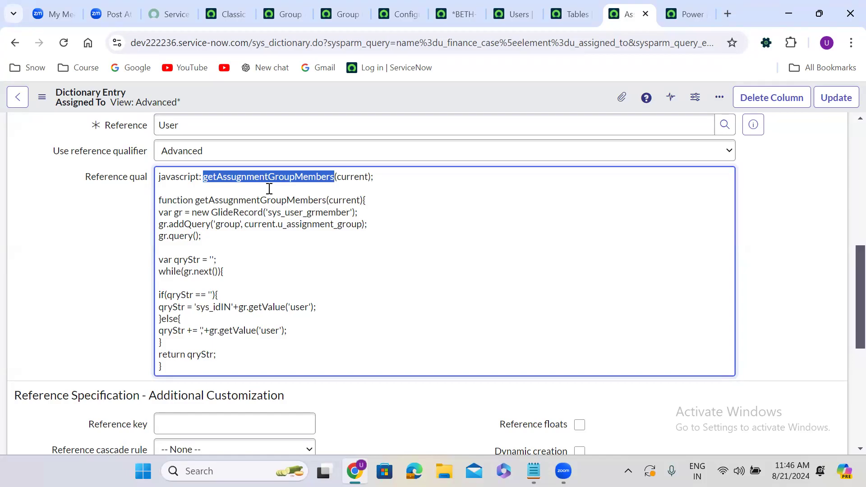
click(311, 224)
double_click(312, 225)
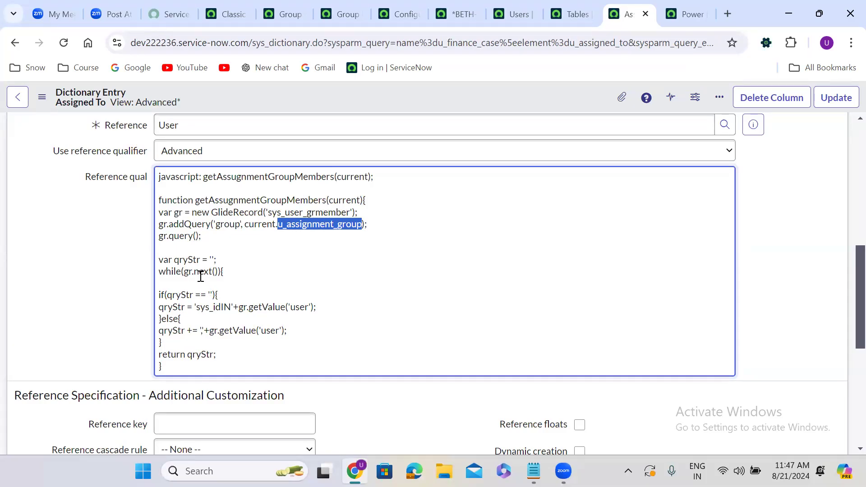
click(274, 274)
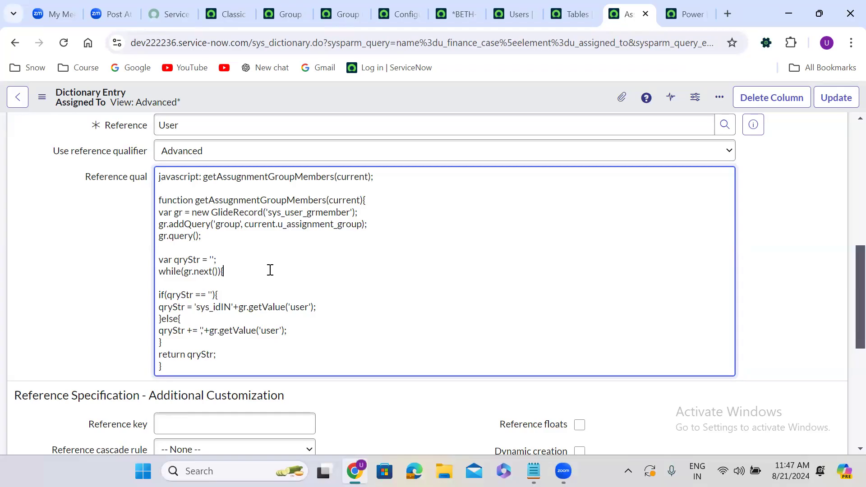
Copy the entire Assigned To reference qualifier script and paste it into a new background script page
drag(159, 198, 277, 368)
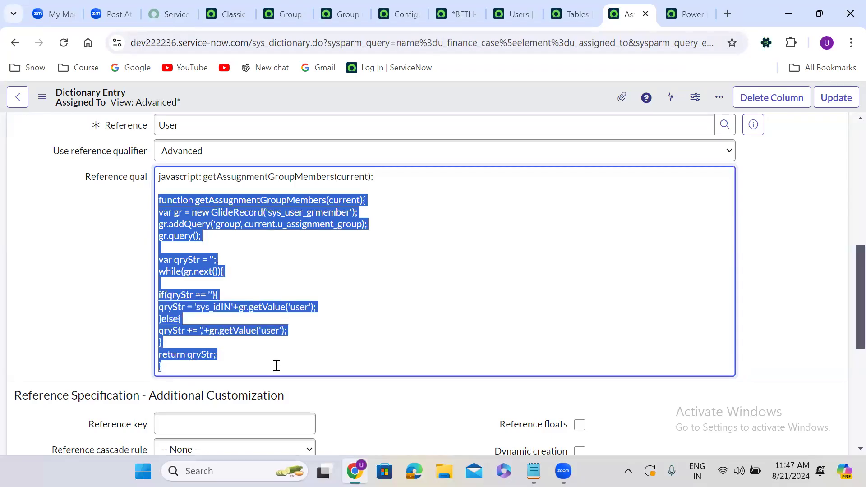
triple_click(159, 177)
drag(247, 376, 247, 376)
key(ctrl+c)
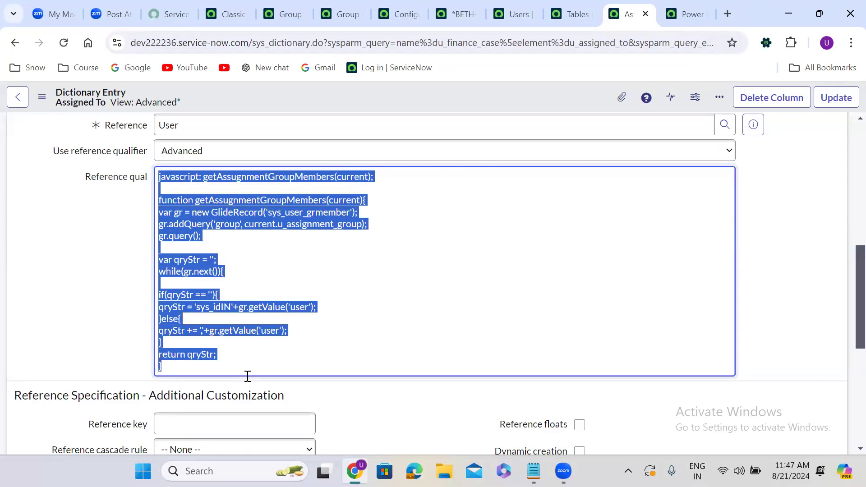
click(227, 6)
click(288, 5)
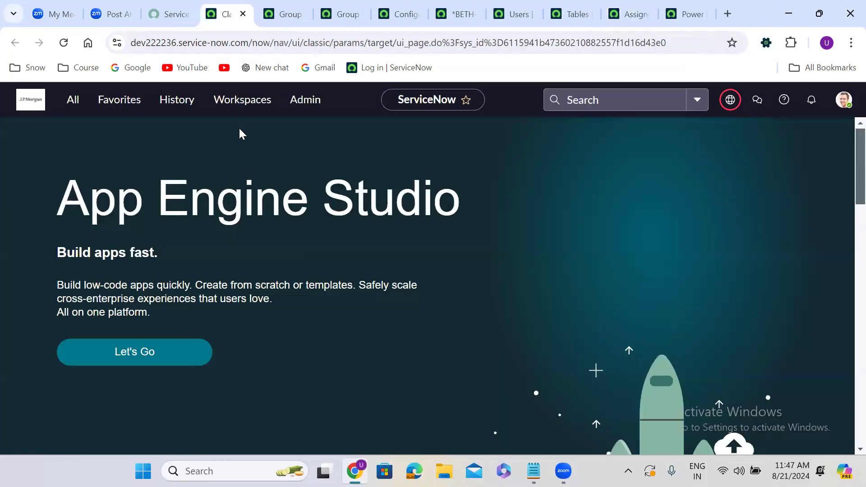
key(ctrl+slash)
text(bg)
key(Return)
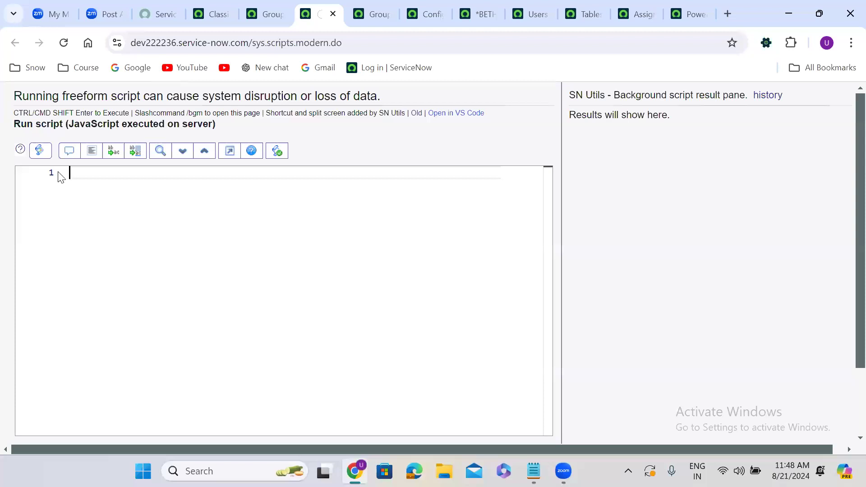
key(ctrl+v)
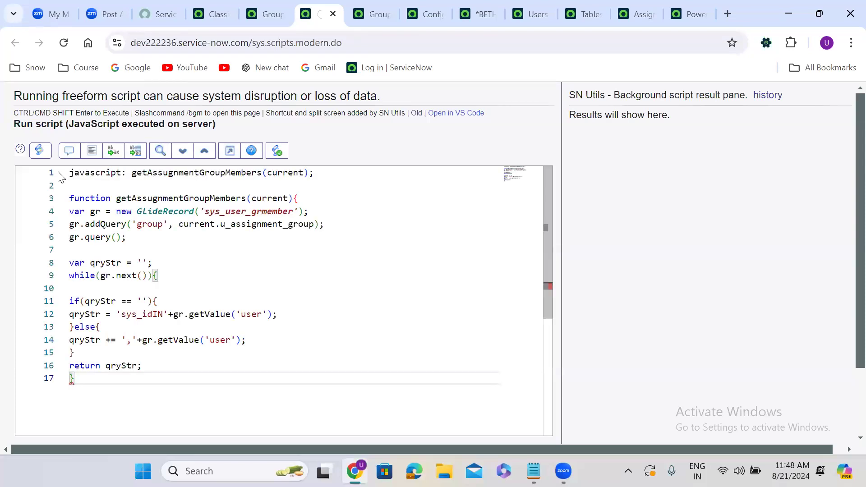
Replace the javascript: prefix with a gs.print() wrapper around the function call, and remove the current argument from the call and definition
drag(131, 173, 58, 172)
text(gs.print()
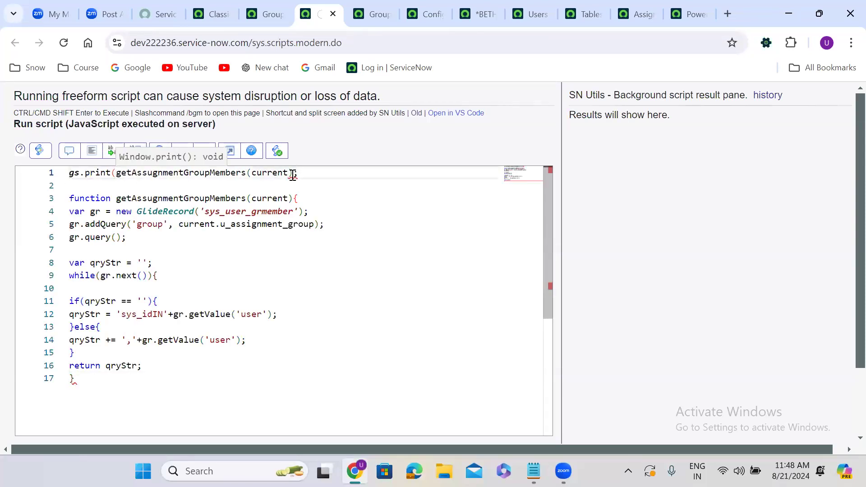
click(293, 175)
text())
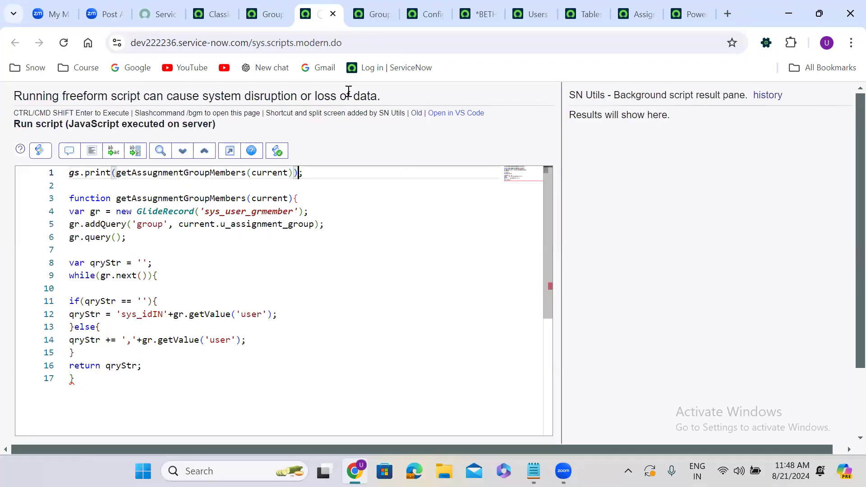
double_click(274, 174)
key(BackSpace)
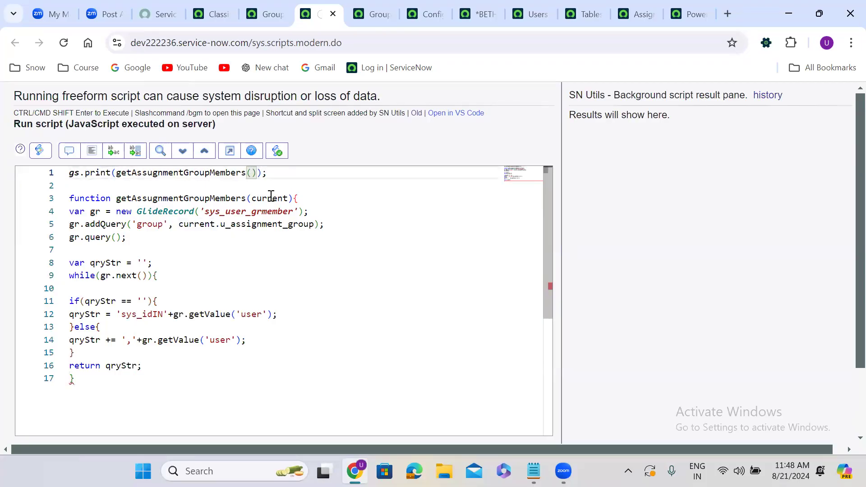
double_click(271, 198)
key(BackSpace)
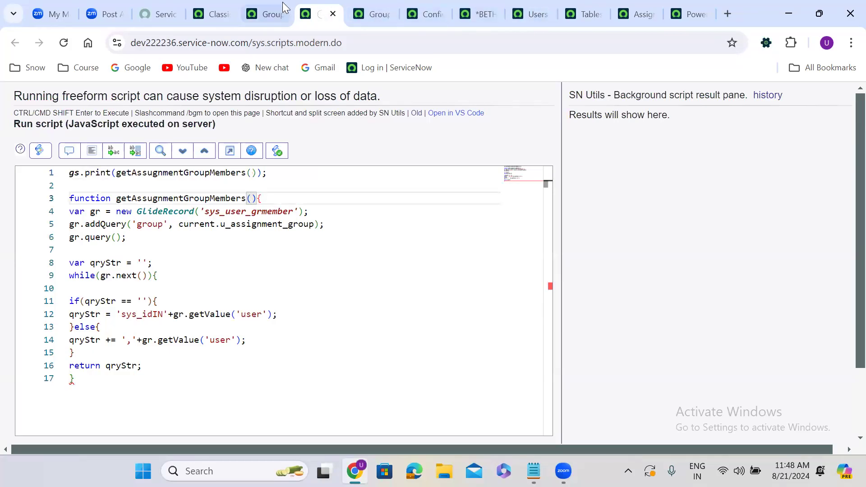
Copy the Power BI Developers group's sys_id and paste it, in quotes, over current.u_assignment_group in the background script's group query
click(181, 168)
click(694, 9)
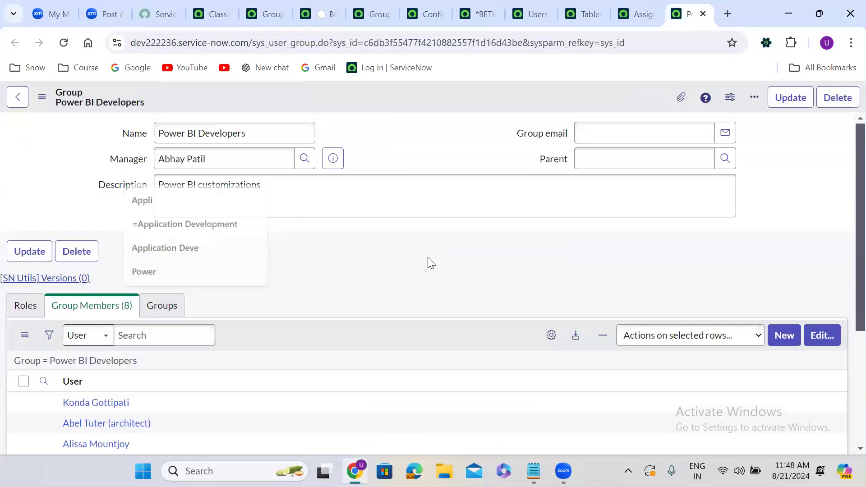
right_click(381, 99)
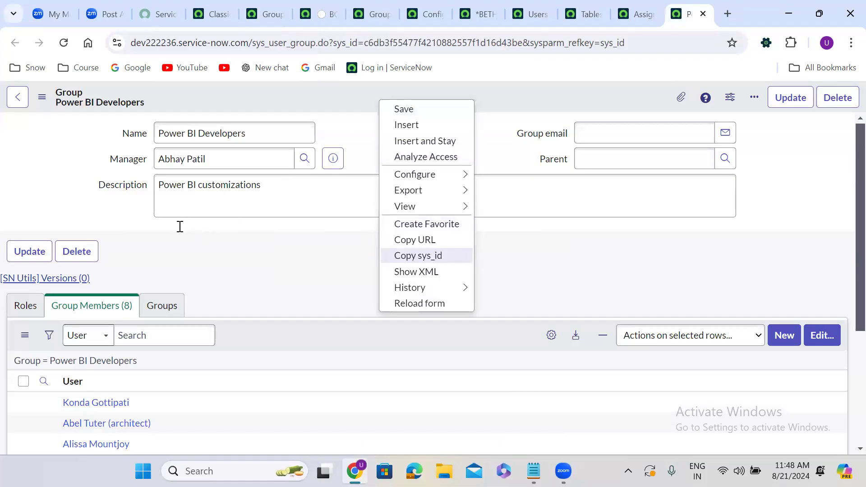
key(Return)
key(ctrl+6)
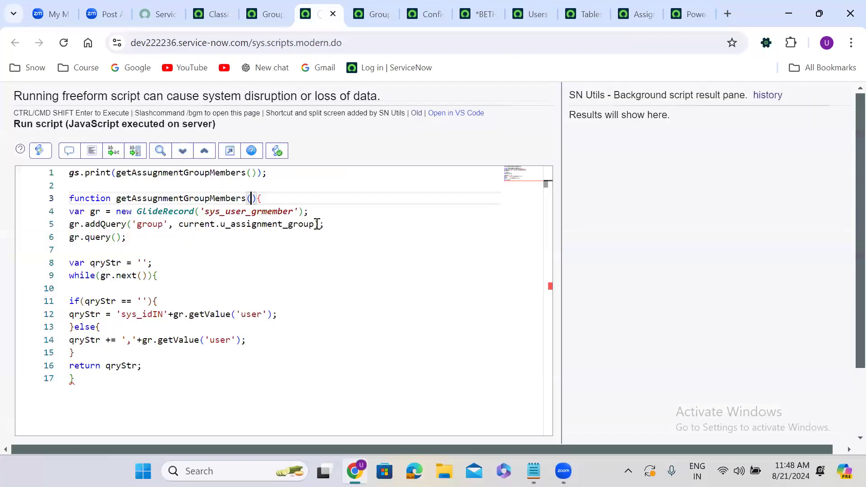
drag(179, 224, 314, 225)
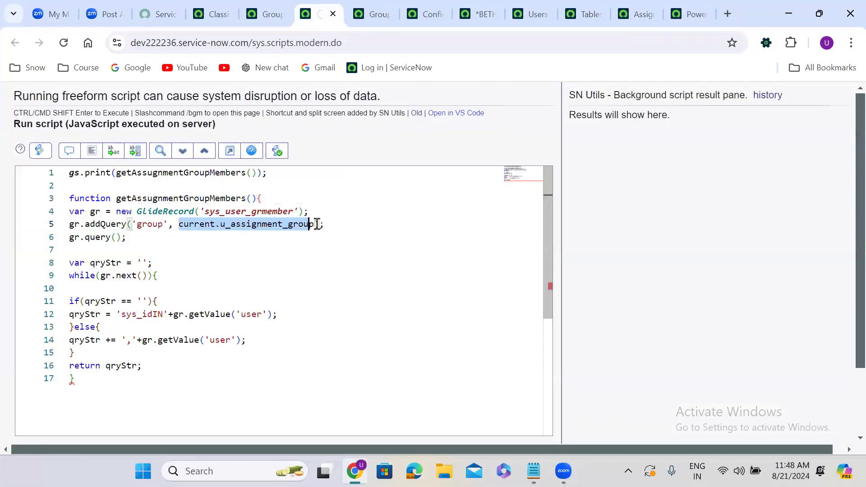
text('group', ')
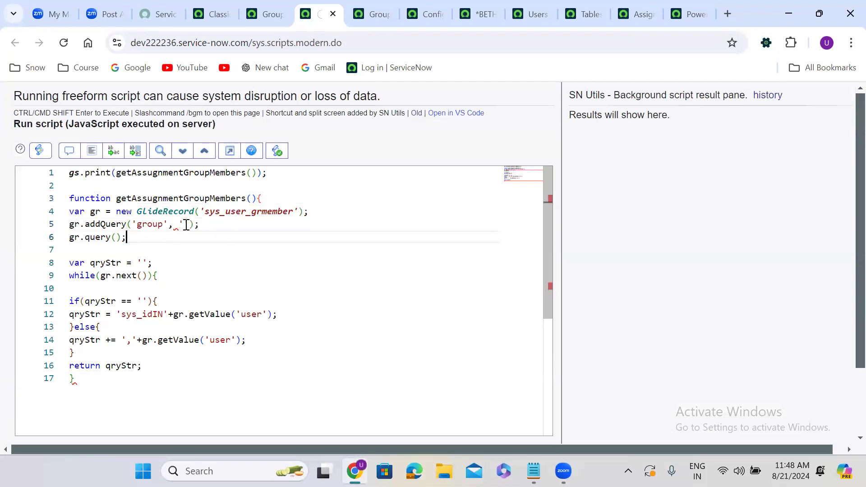
key(ctrl+v)
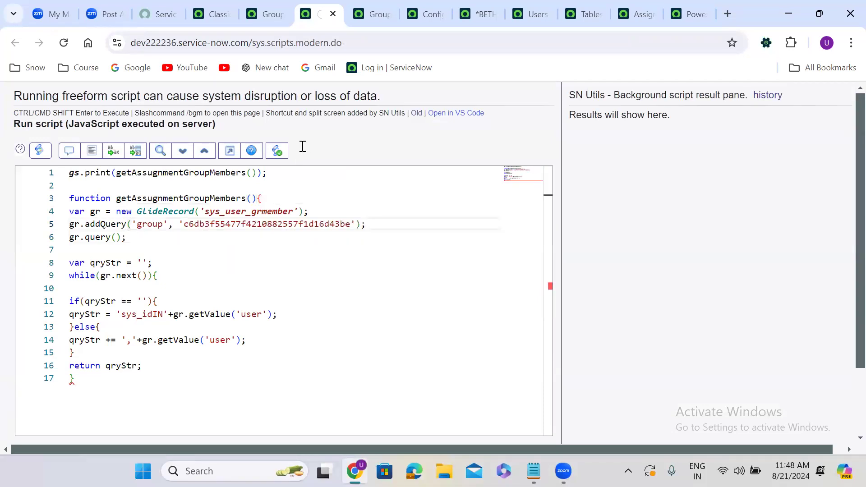
Add the missing closing brace at the end of the background script and run it
scroll(301, 145, down, 2)
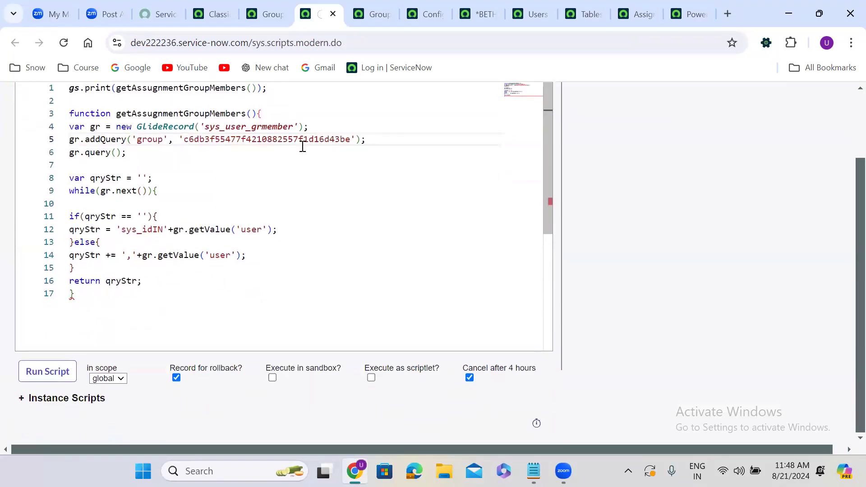
scroll(303, 147, up, 1)
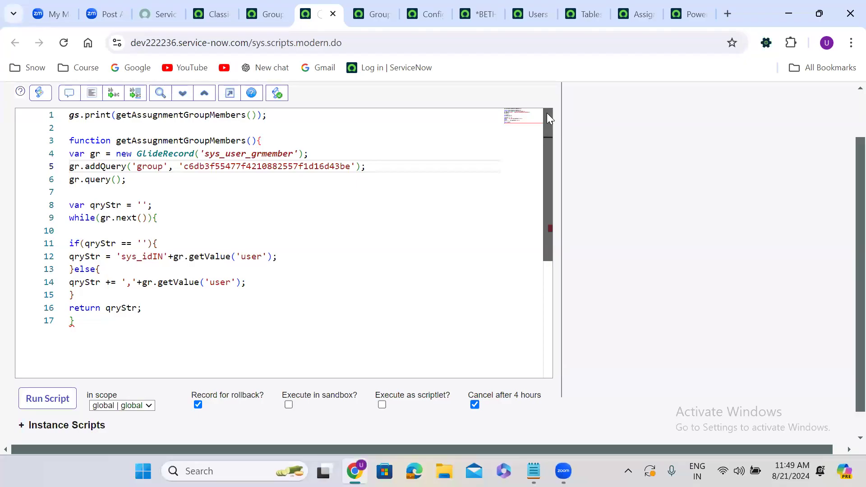
click(82, 320)
key(Return)
text(})
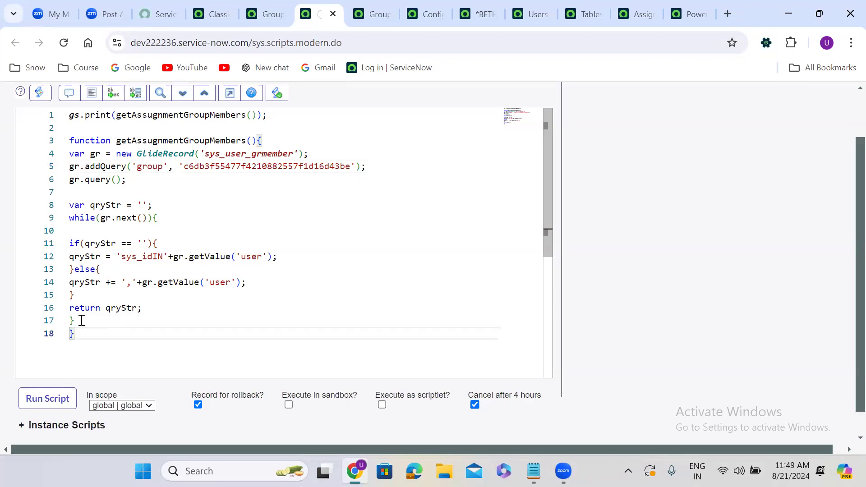
click(63, 400)
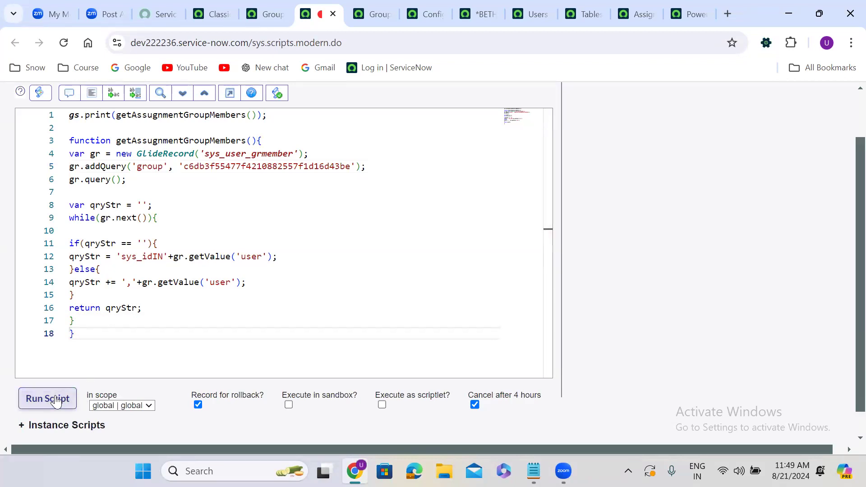
Move return qryStr; out of the while loop to just after its closing brace, and run the script again
double_click(93, 224)
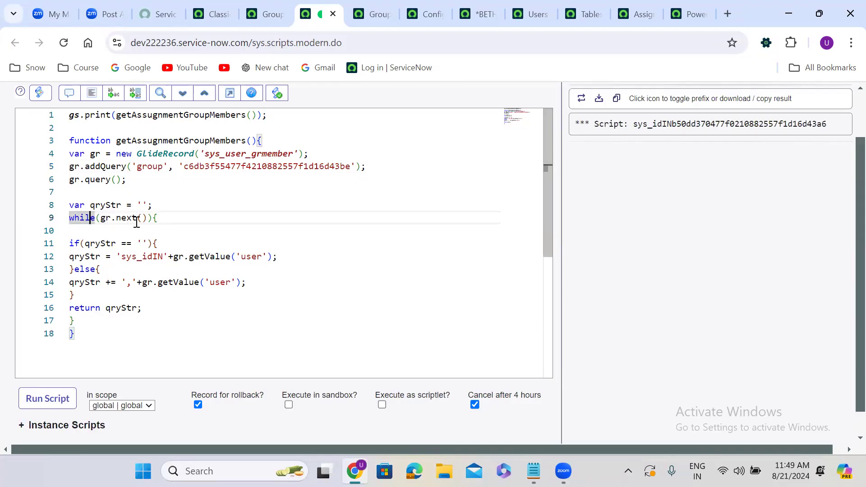
mouse_move(137, 222)
double_click(149, 167)
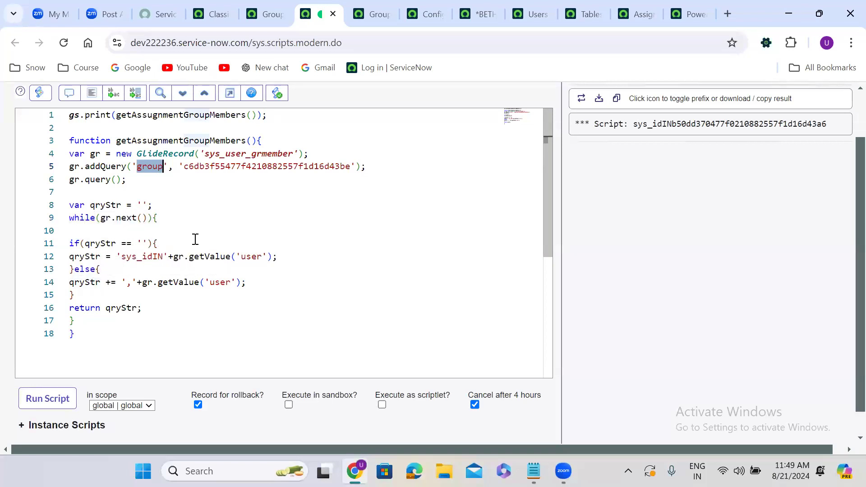
click(247, 256)
double_click(247, 257)
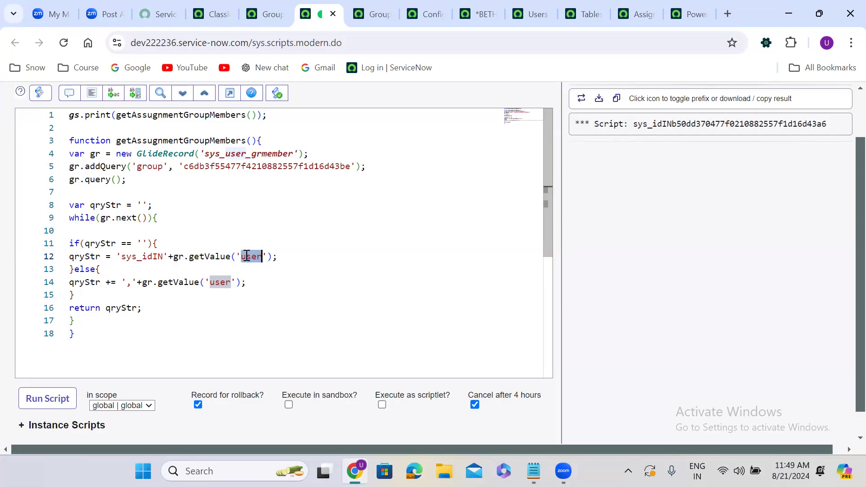
click(71, 308)
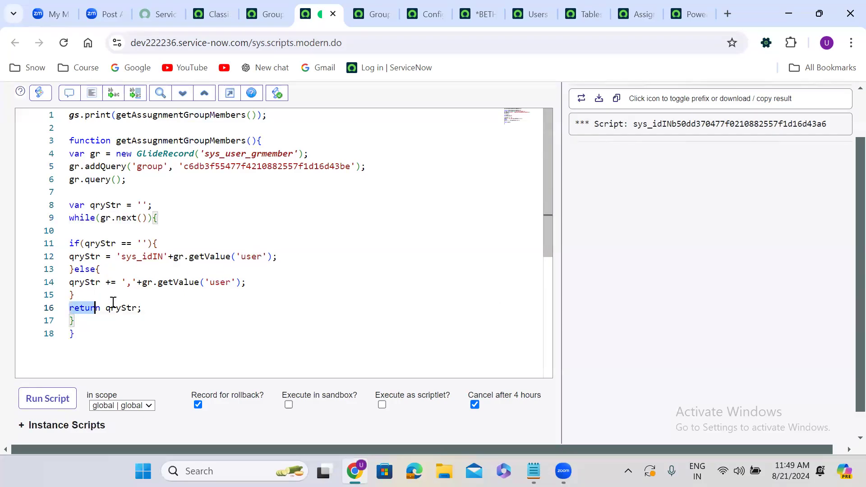
shift+click(160, 305)
key(ctrl+x)
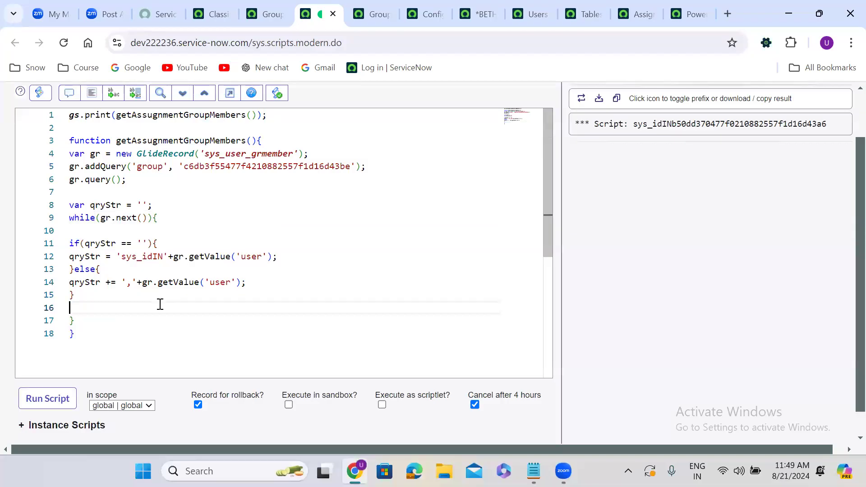
click(95, 320)
key(Return)
key(ctrl+v)
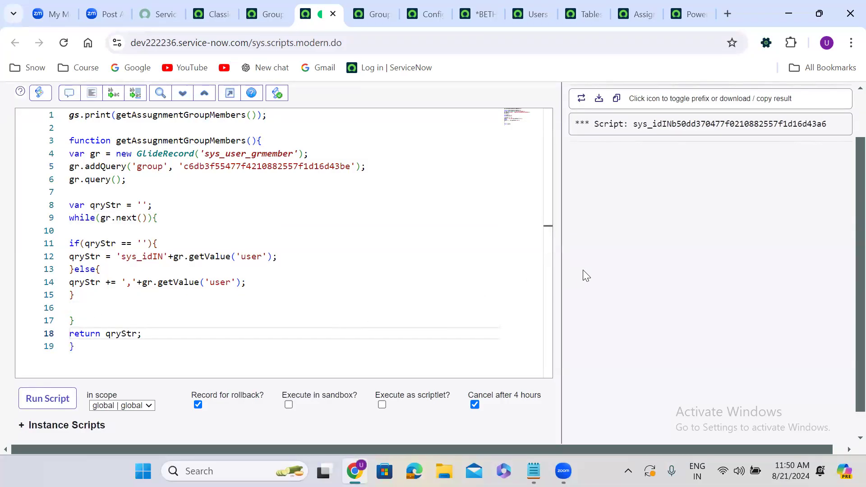
scroll(583, 270, down, 1)
click(61, 373)
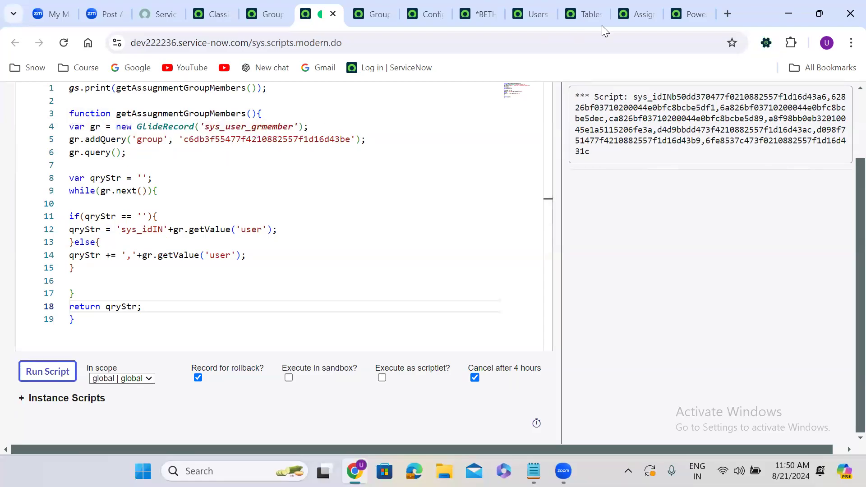
Copy current.u_assignment_group from the Assigned To reference qualifier and paste it over the hard-coded sys_id in the background script
click(647, 7)
click(390, 213)
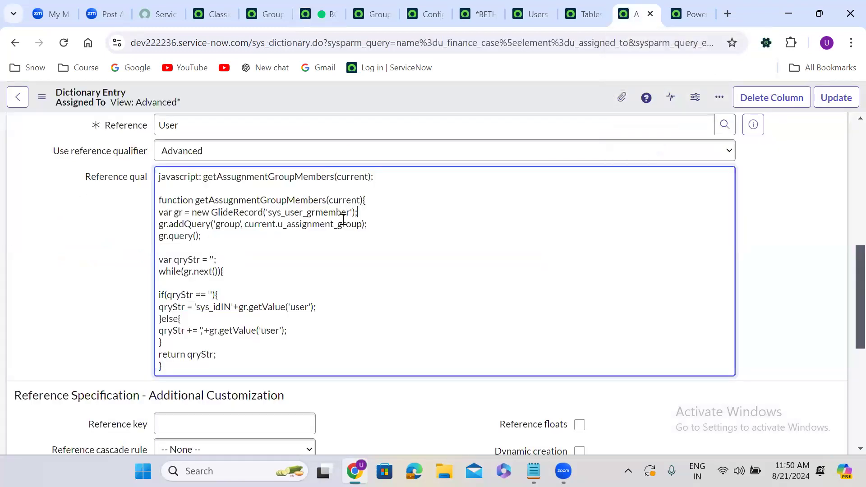
drag(247, 225, 362, 224)
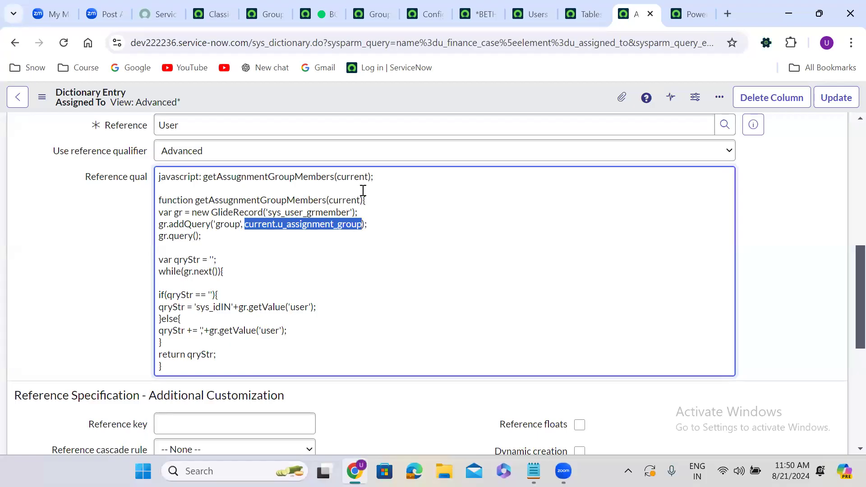
click(316, 9)
drag(180, 140, 356, 139)
key(ctrl+v)
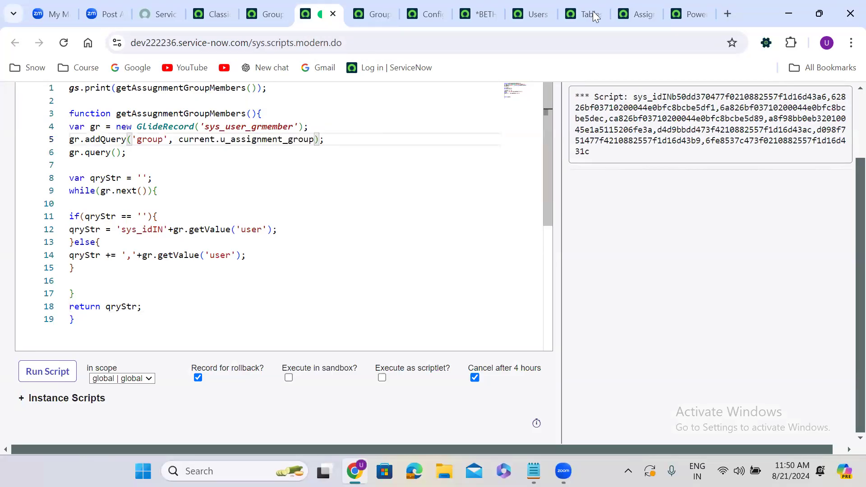
Copy the javascript: getAssugnmentGroupMembers(current); line from the reference qualifier and paste it over the gs.print line in the background script
click(638, 9)
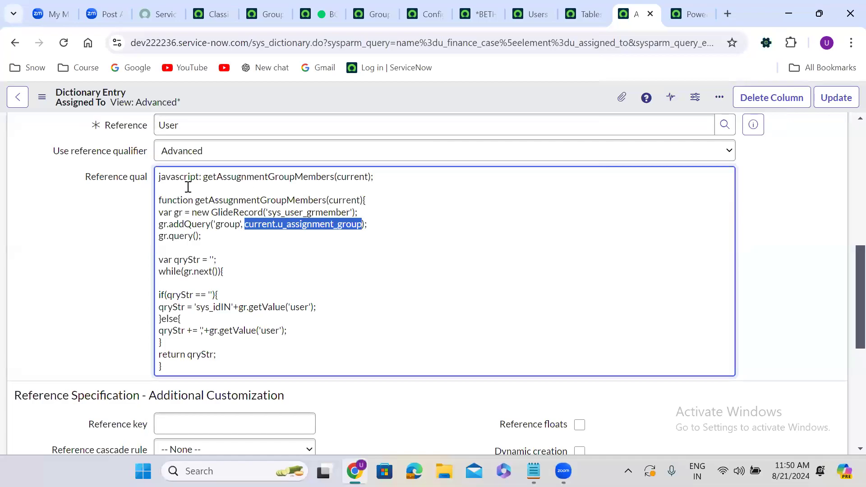
click(167, 178)
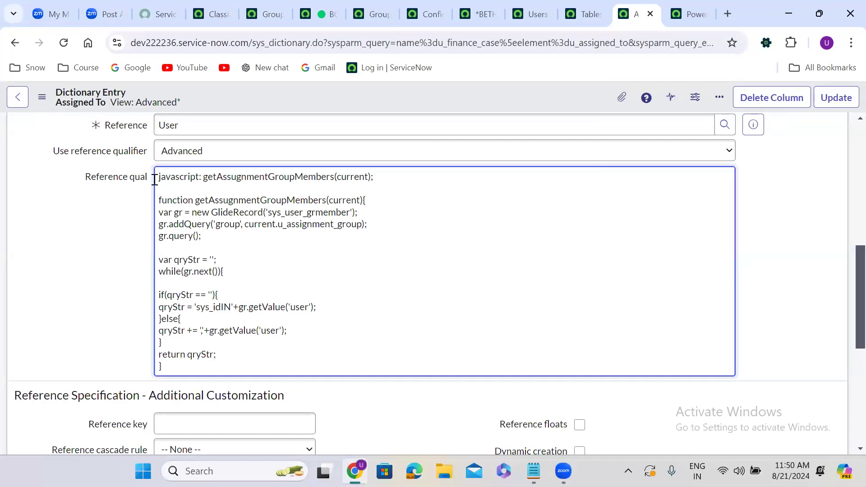
drag(156, 179, 391, 176)
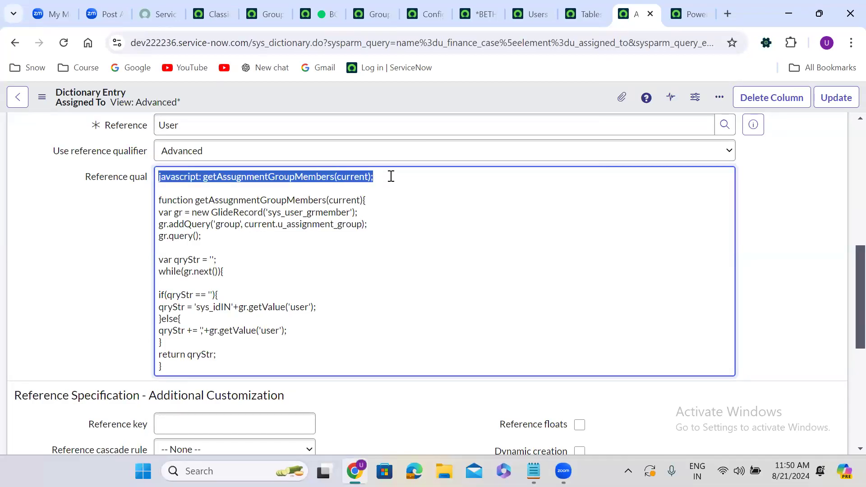
click(318, 14)
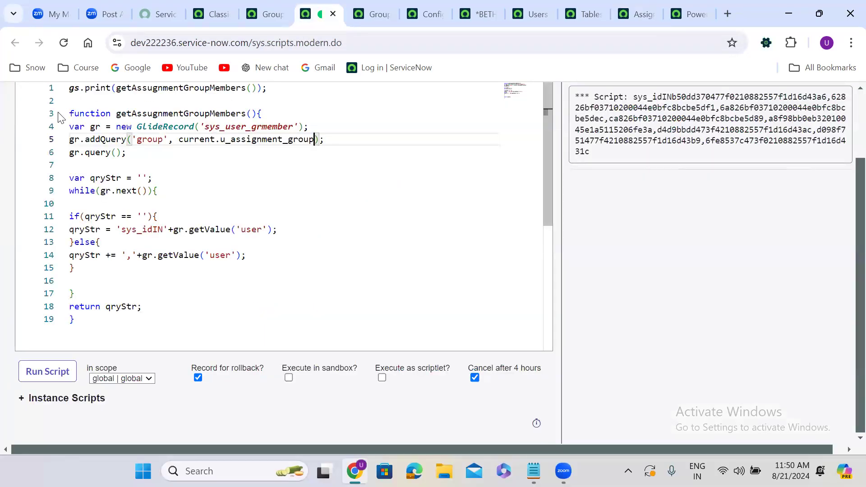
drag(286, 87, 63, 96)
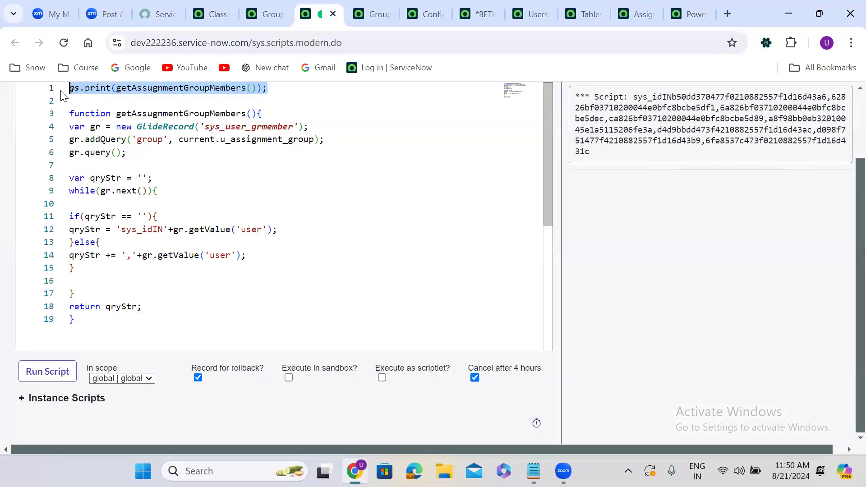
key(ctrl+v)
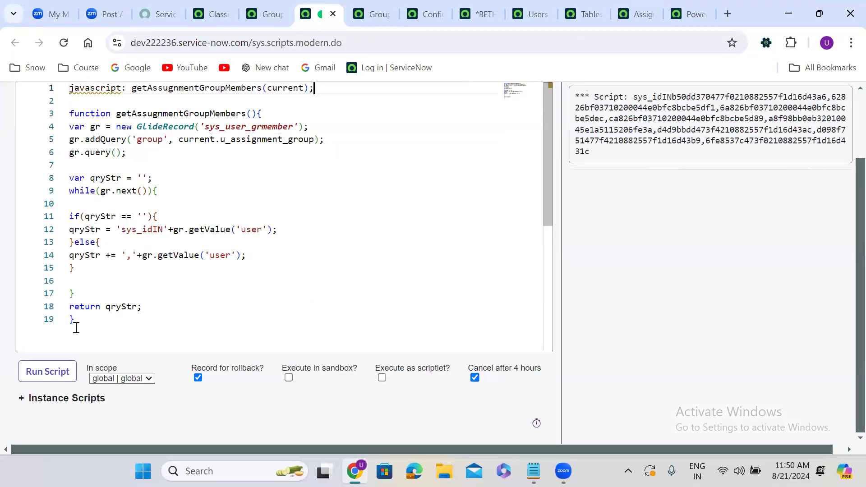
Transfer the whole corrected background script over the Assigned To field's reference qualifier and update the dictionary entry
drag(74, 317, 68, 89)
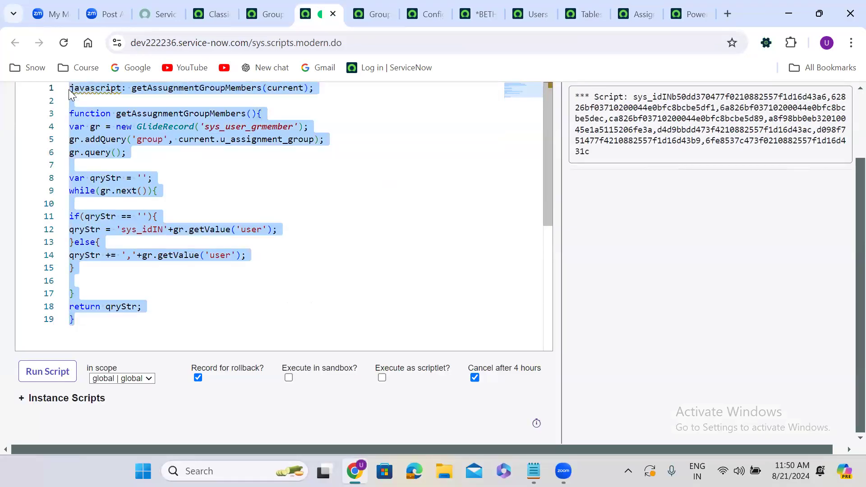
key(BackSpace)
click(640, 13)
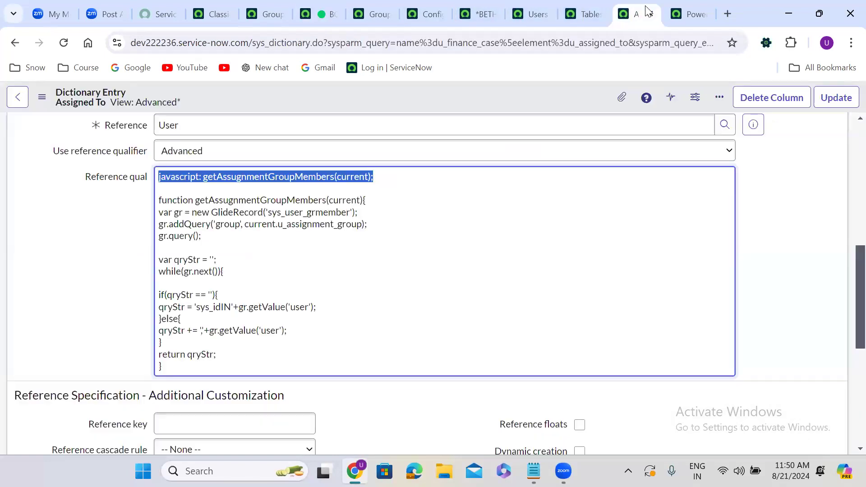
key(ctrl+a)
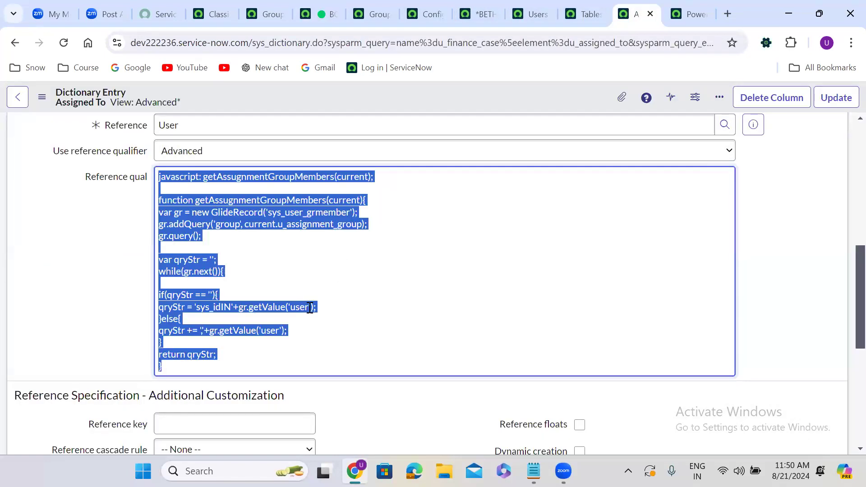
key(ctrl+v)
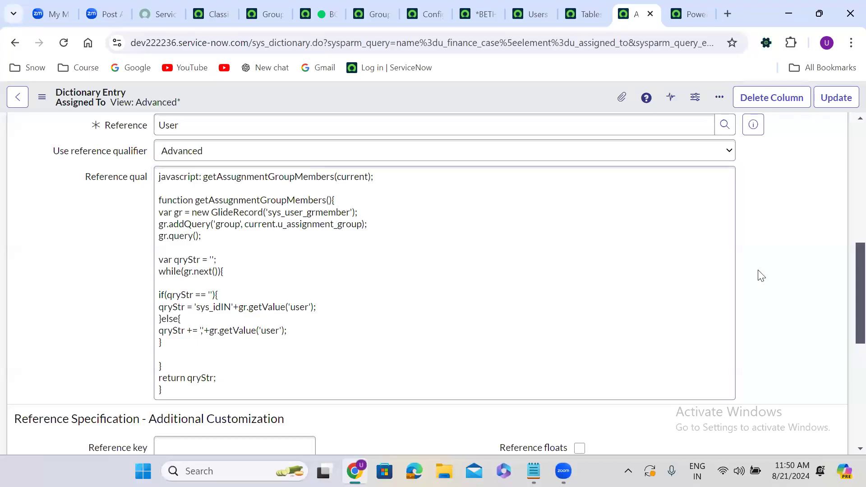
click(836, 96)
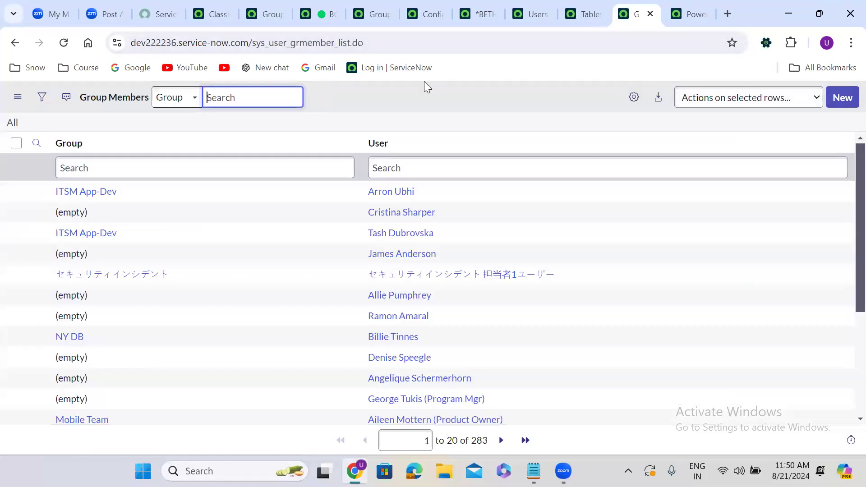
On a new Finance Case, set Assignment Group to Power BI Developers and check the users offered in the Assigned To lookup
click(15, 45)
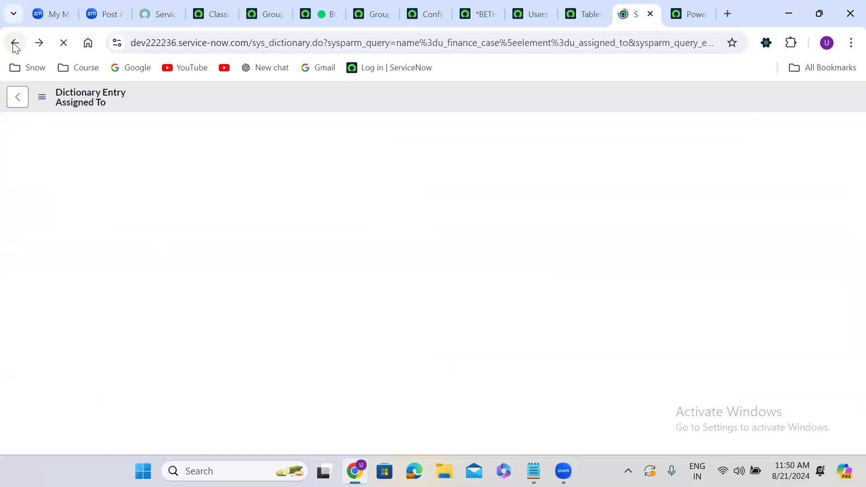
click(15, 45)
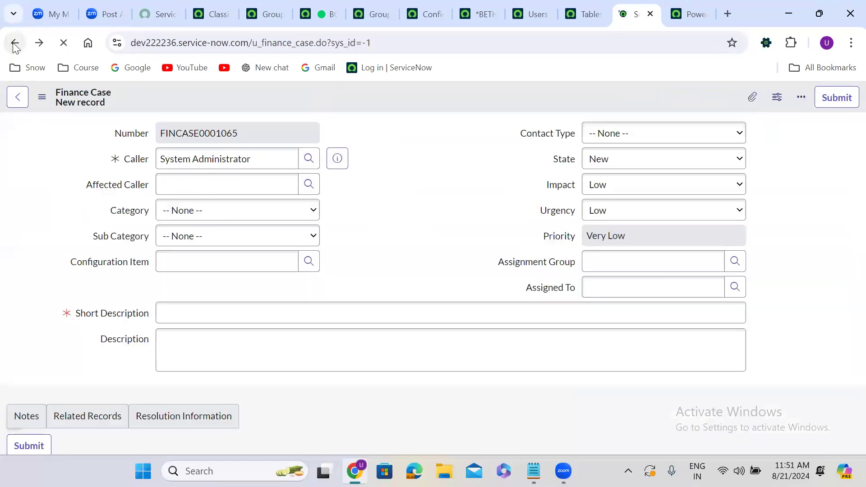
click(598, 270)
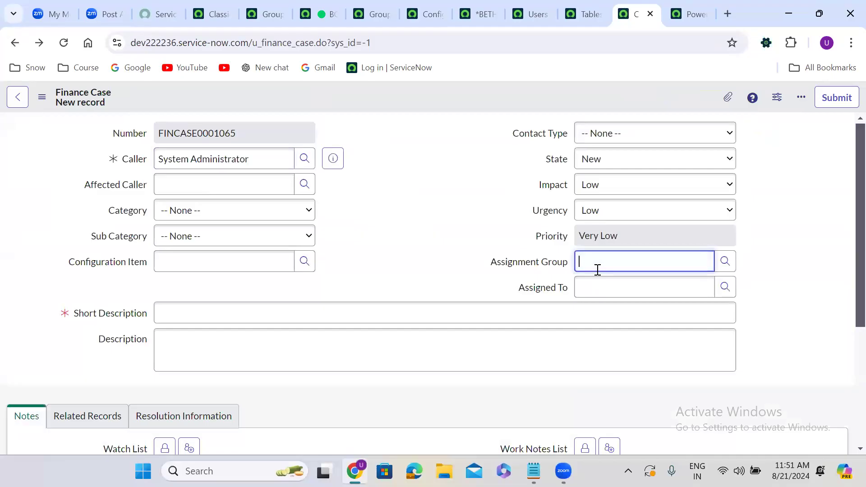
text(po)
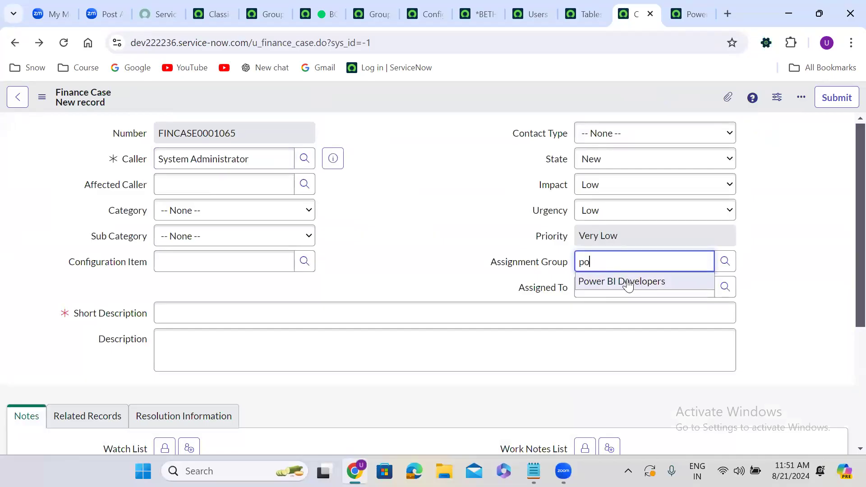
click(628, 291)
click(725, 288)
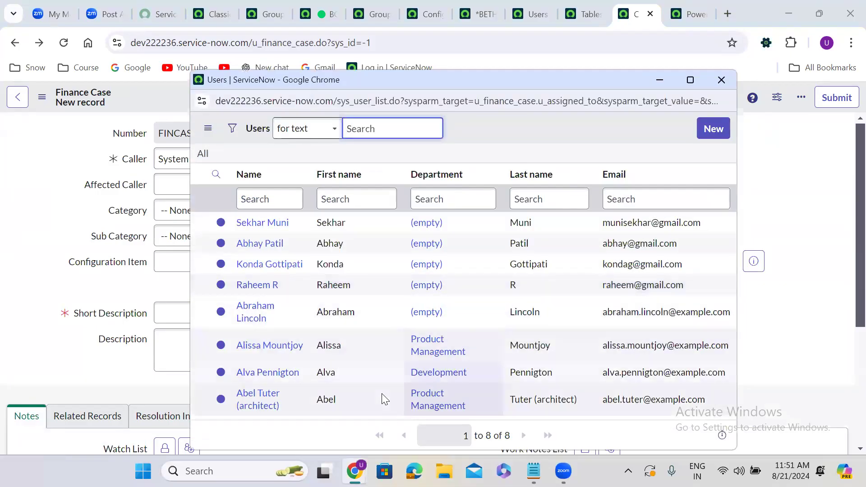
key(alt+Tab)
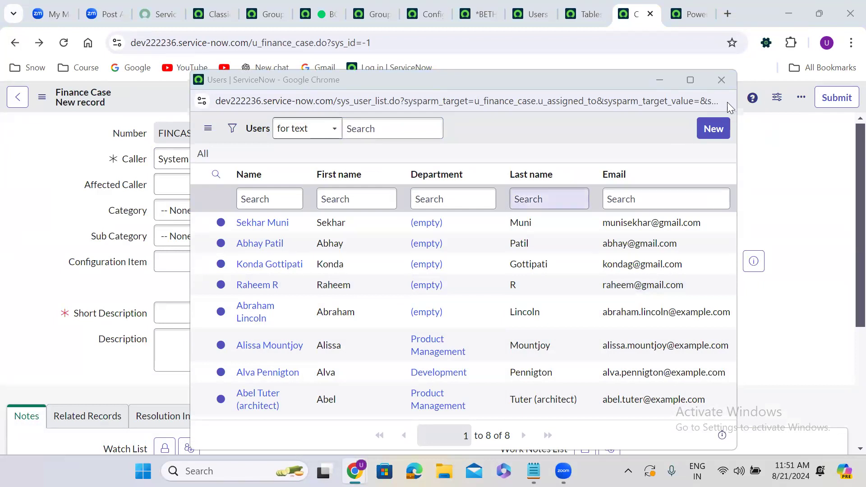
click(726, 76)
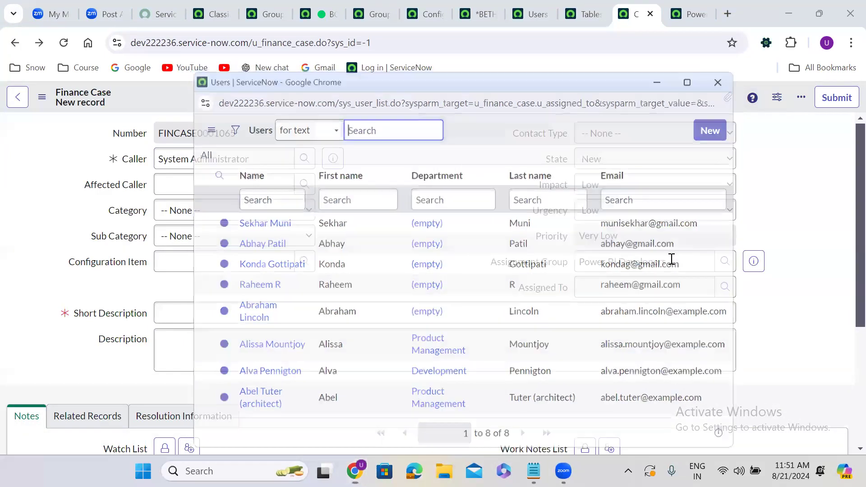
Change Assignment Group to Application Development and check the users offered in the Assigned To lookup
triple_click(672, 260)
text(app)
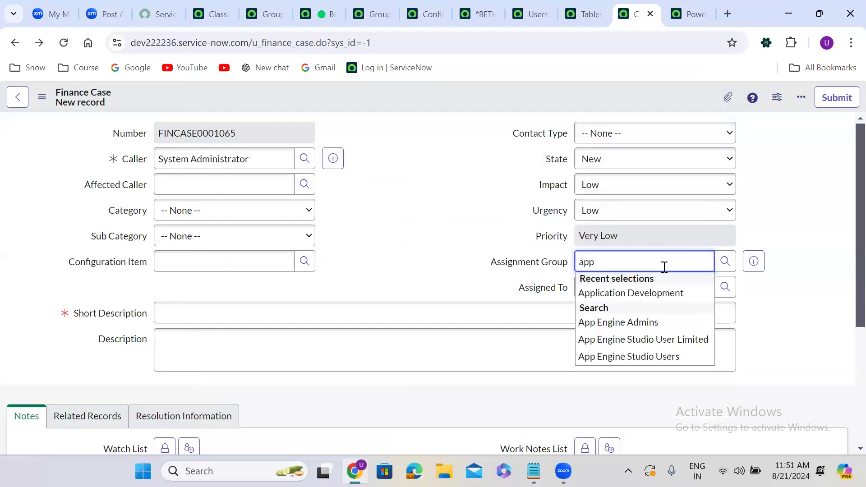
click(645, 292)
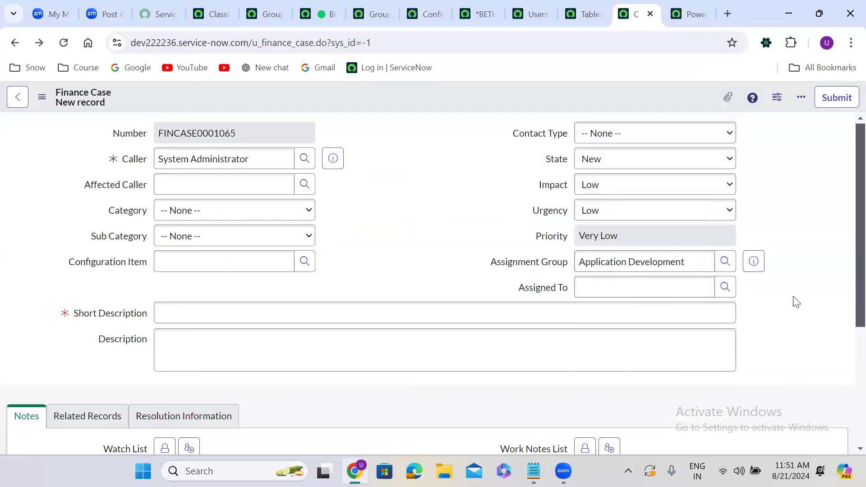
click(727, 288)
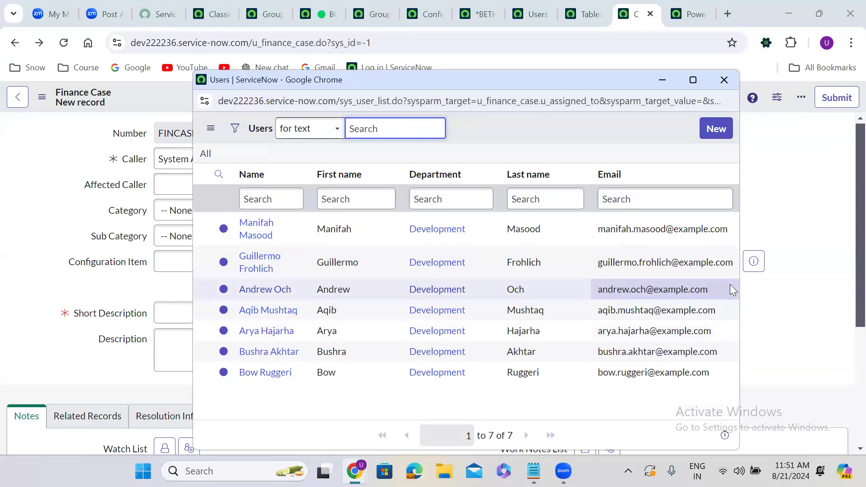
click(724, 80)
Change Assignment Group to ServiceNow Developers and check the users offered in the Assigned To lookup
triple_click(662, 258)
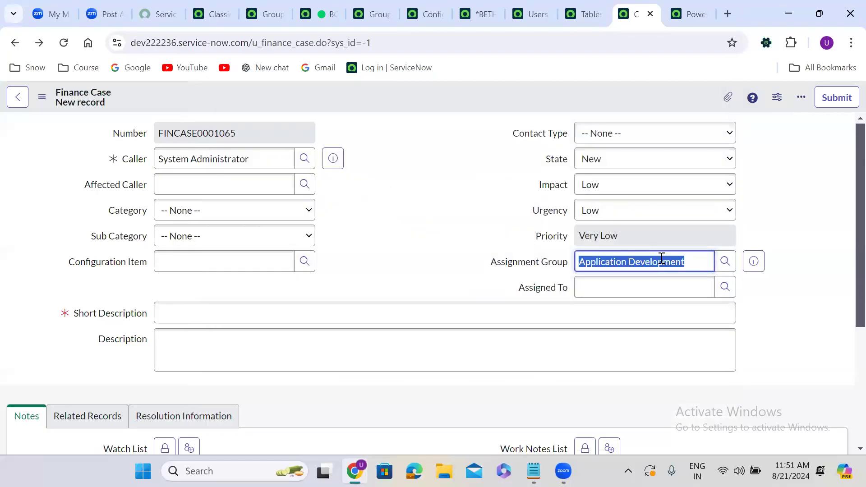
text(ser)
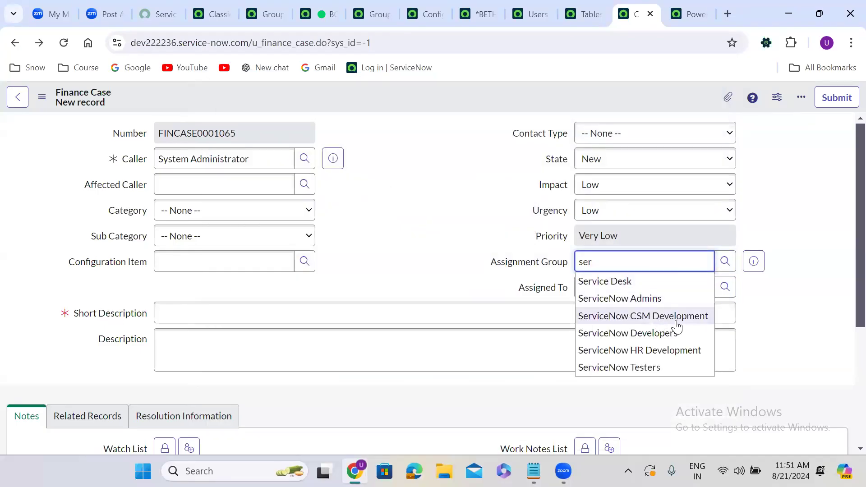
click(675, 337)
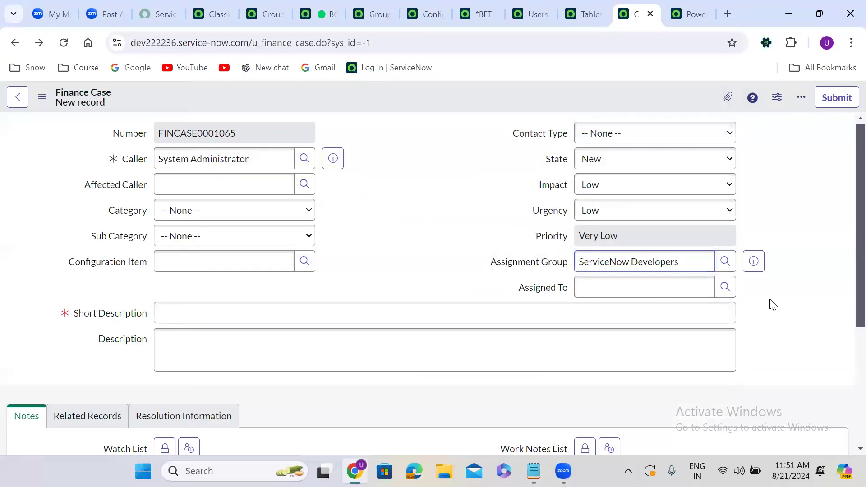
click(725, 285)
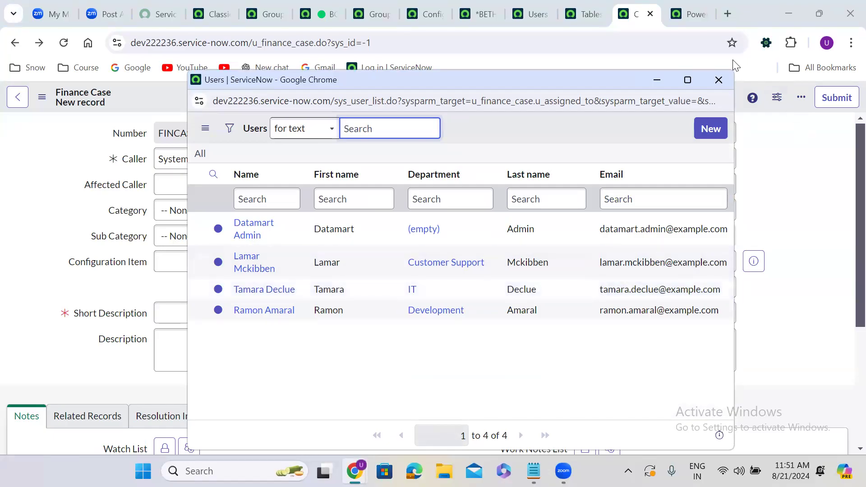
click(716, 88)
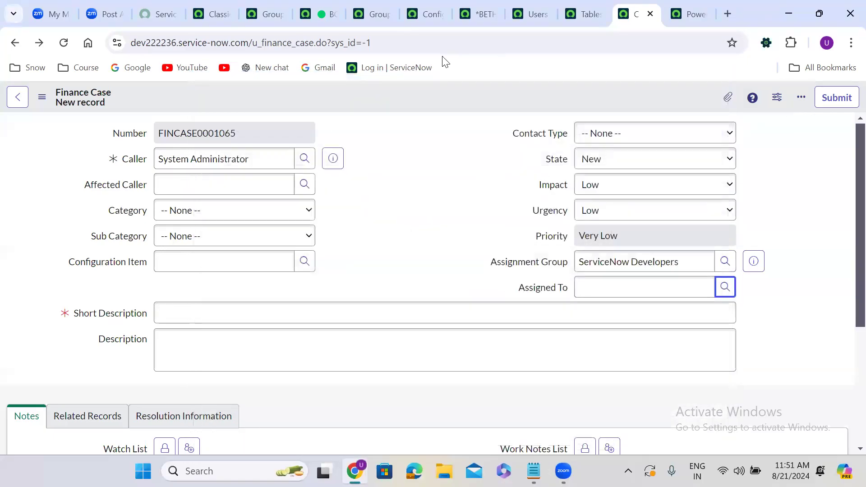
click(633, 265)
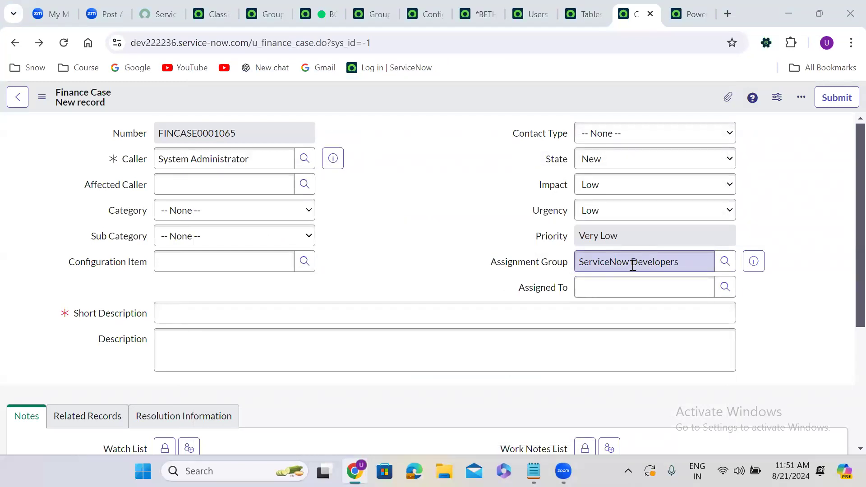
Open the Assigned To field's dictionary entry, discarding the unsaved case, and review the query, if/else block and return value in its reference qualifier script
right_click(546, 286)
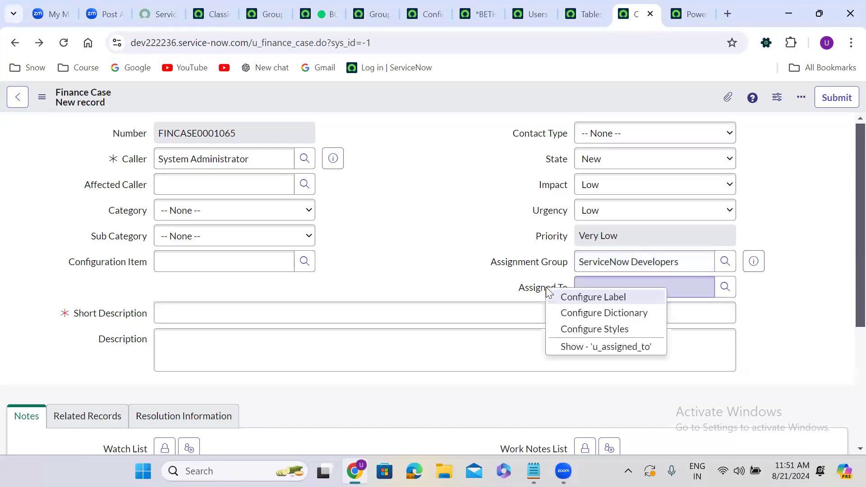
click(638, 317)
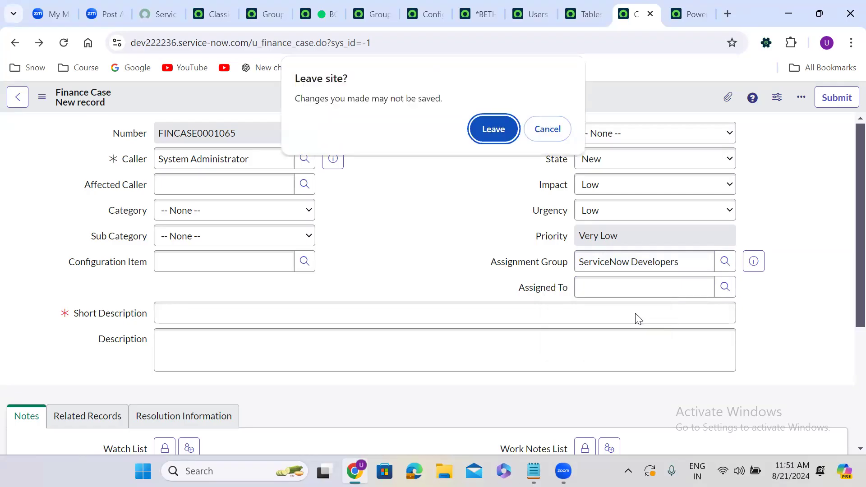
click(492, 132)
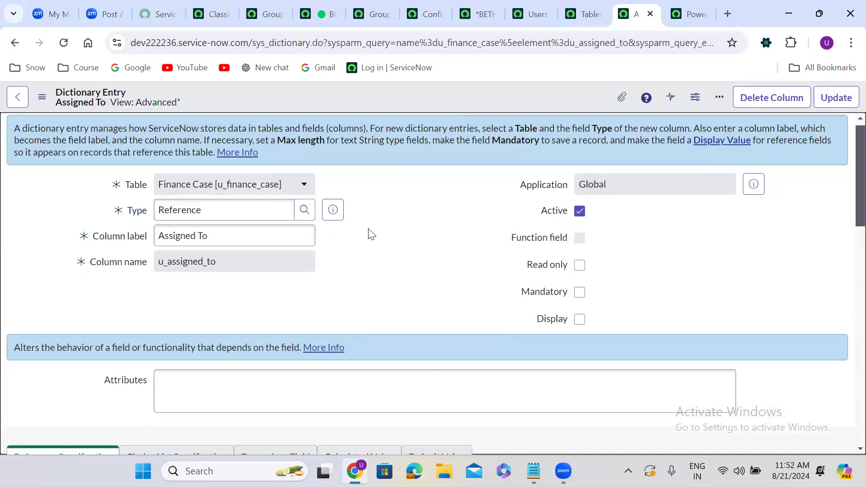
scroll(369, 230, down, 10)
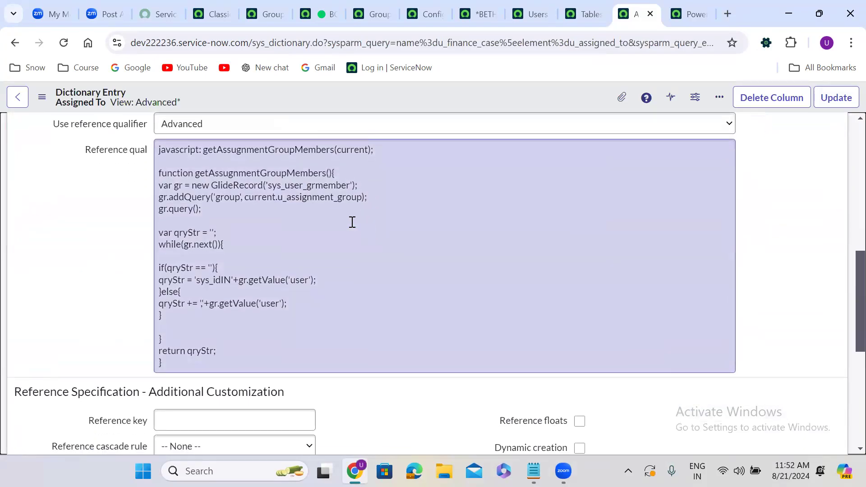
double_click(318, 186)
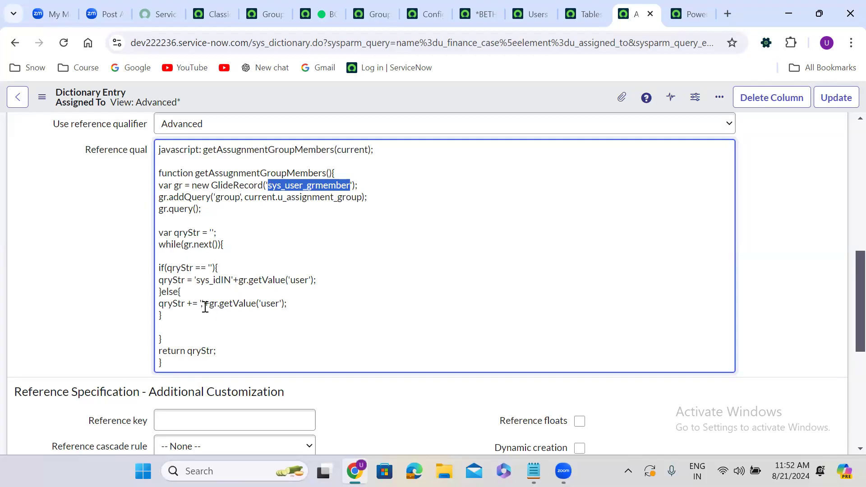
click(161, 270)
drag(161, 271, 187, 313)
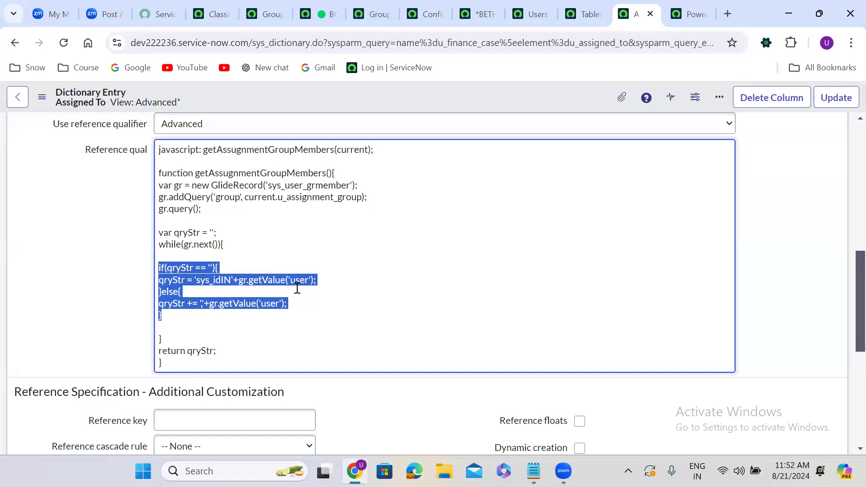
click(202, 305)
click(158, 268)
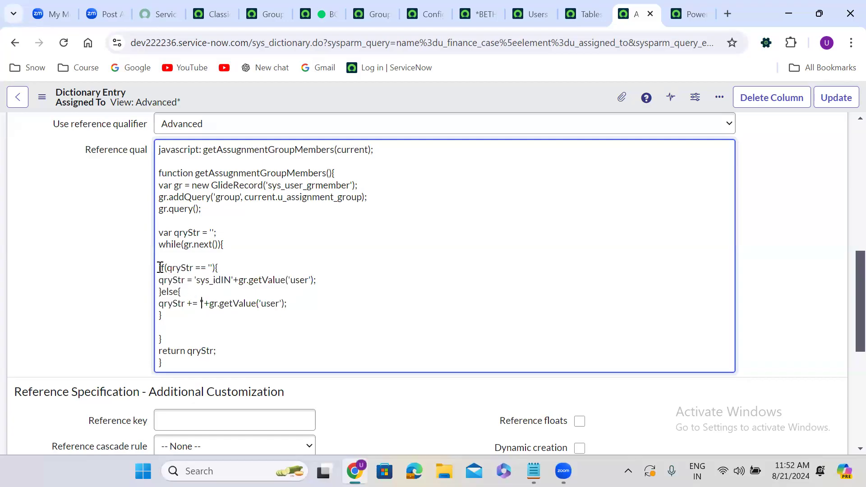
drag(159, 267, 177, 321)
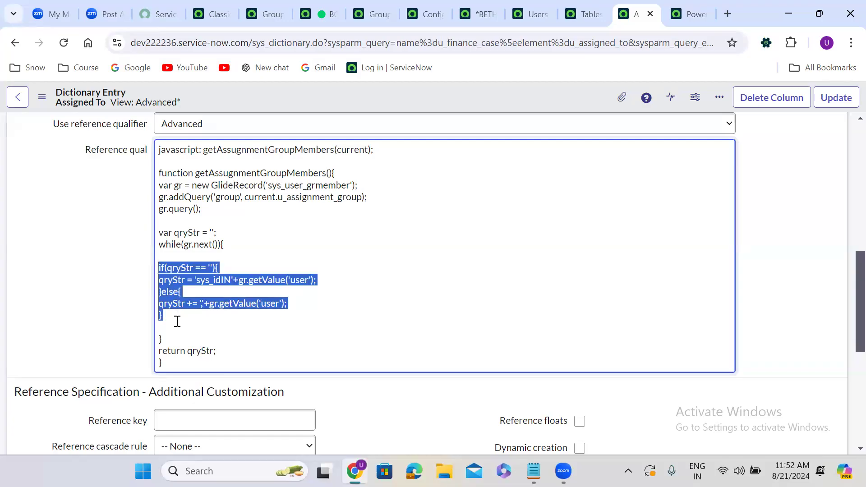
double_click(200, 351)
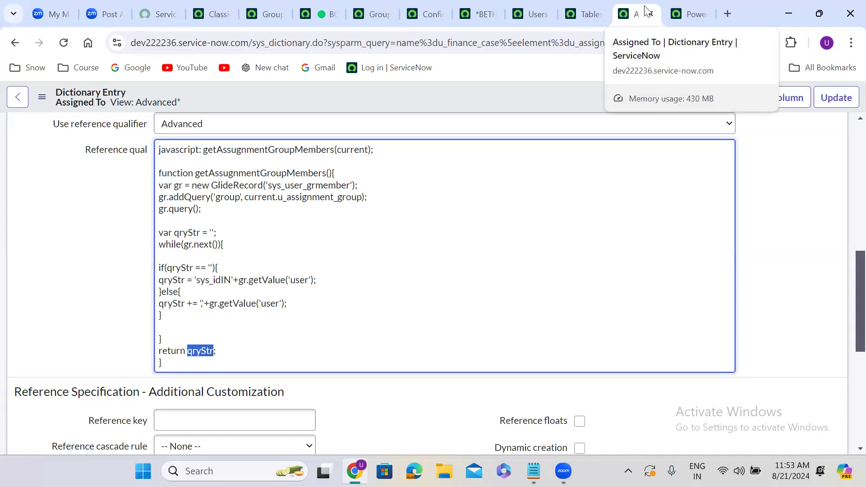
Set the Assigned To dictionary entry's reference qualifier type to Simple
click(15, 44)
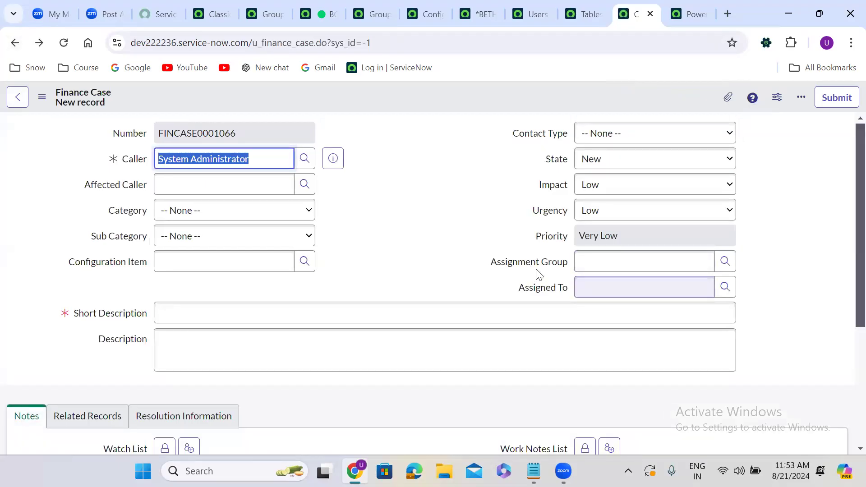
click(39, 42)
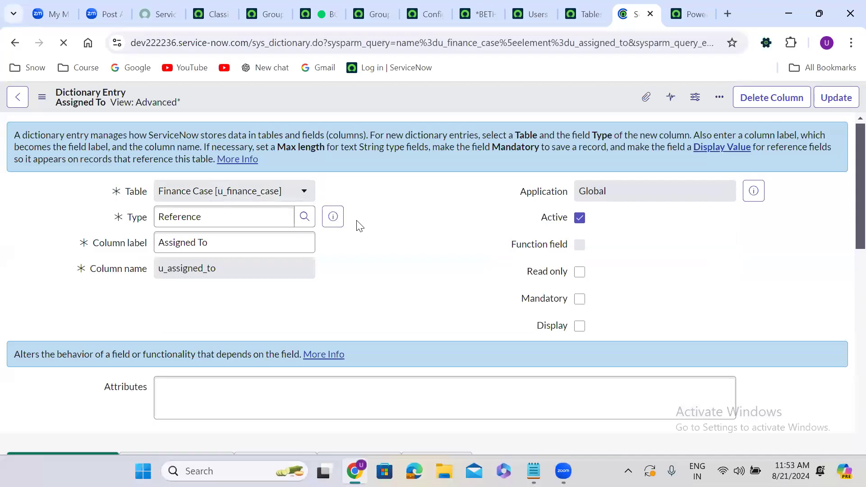
scroll(359, 226, down, 7)
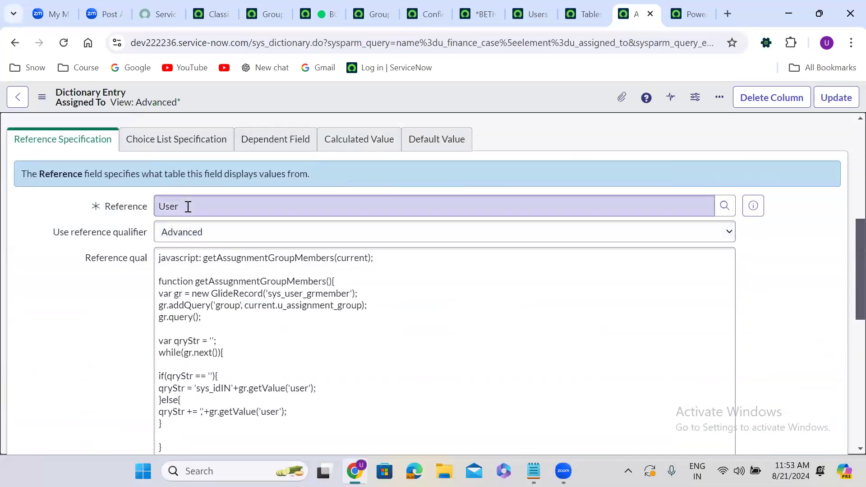
click(193, 232)
click(198, 248)
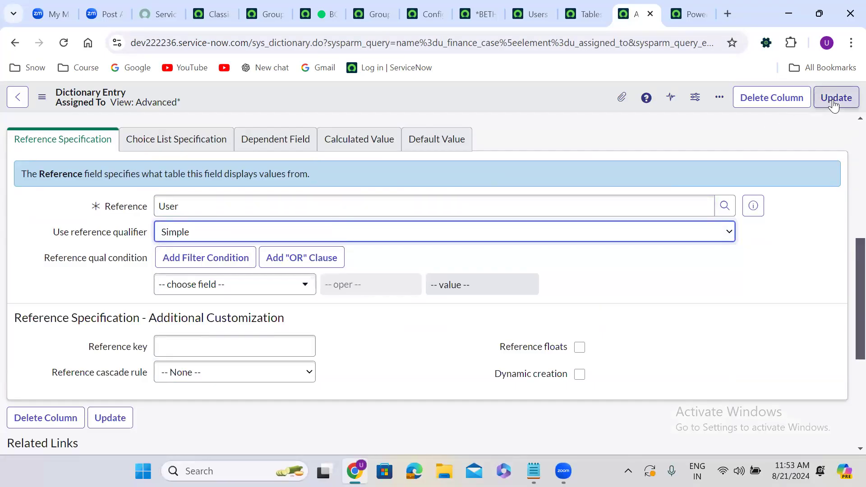
Make the Assigned To field dependent on u_assignment_group and update the dictionary entry
click(268, 144)
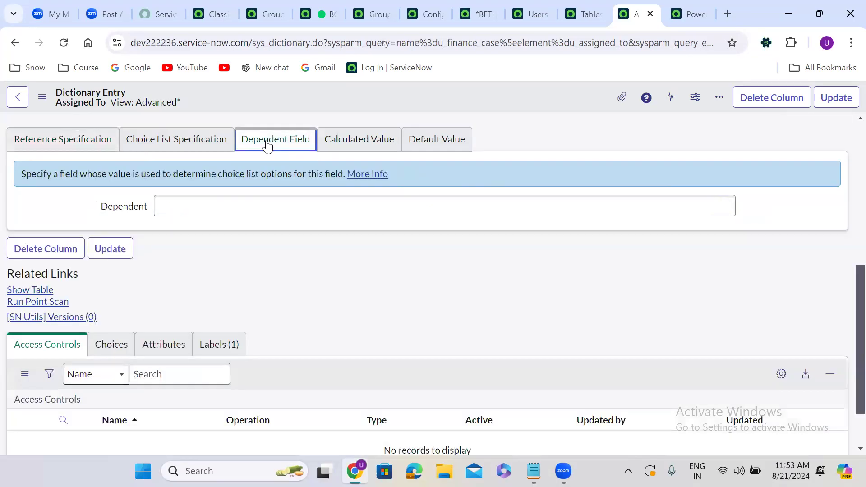
click(210, 209)
text(u)
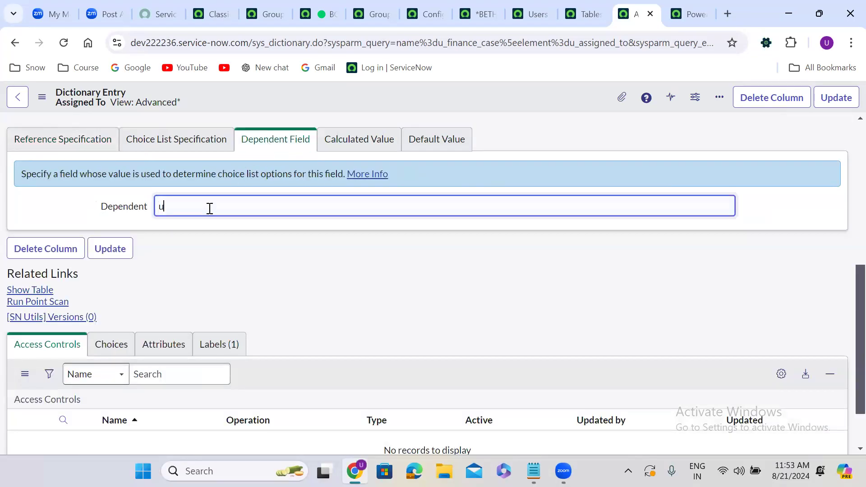
text(_assignment_group)
click(315, 267)
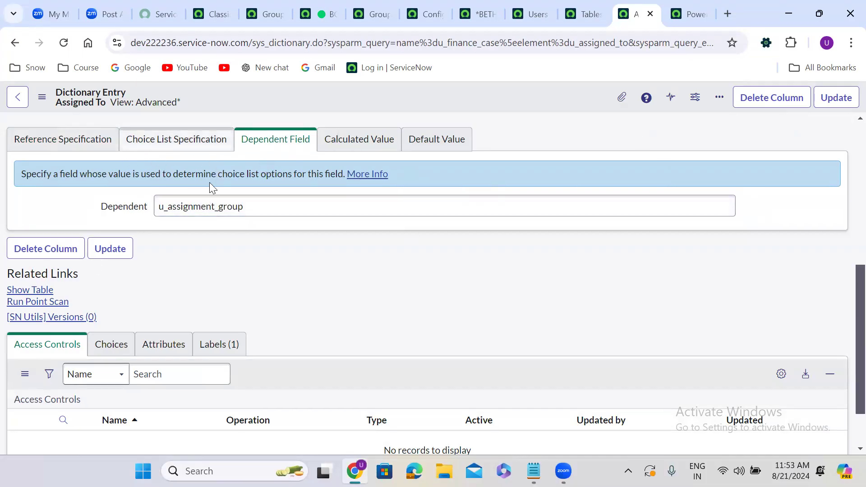
click(833, 98)
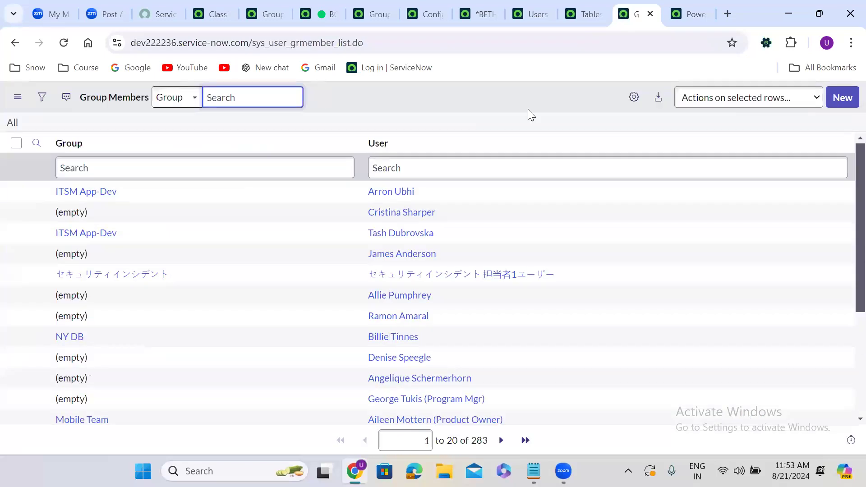
Return to the new Finance Case, set Assignment Group to Application Development and check the users offered in the Assigned To lookup
click(7, 46)
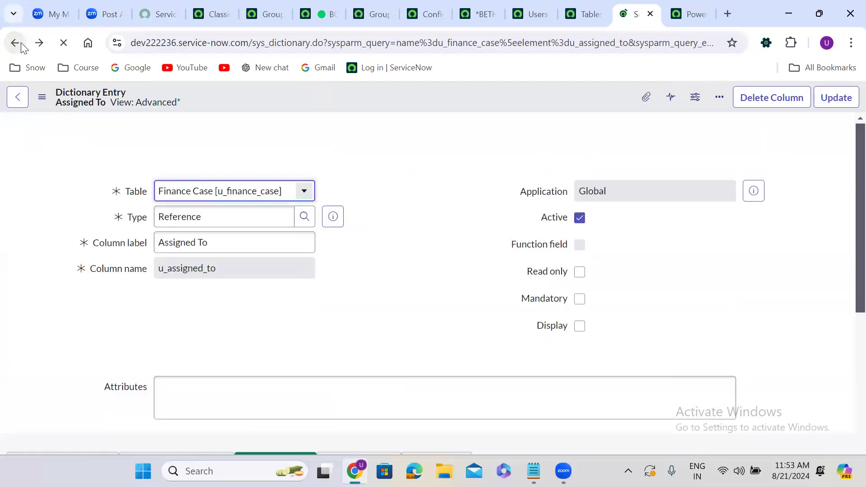
click(21, 45)
click(620, 263)
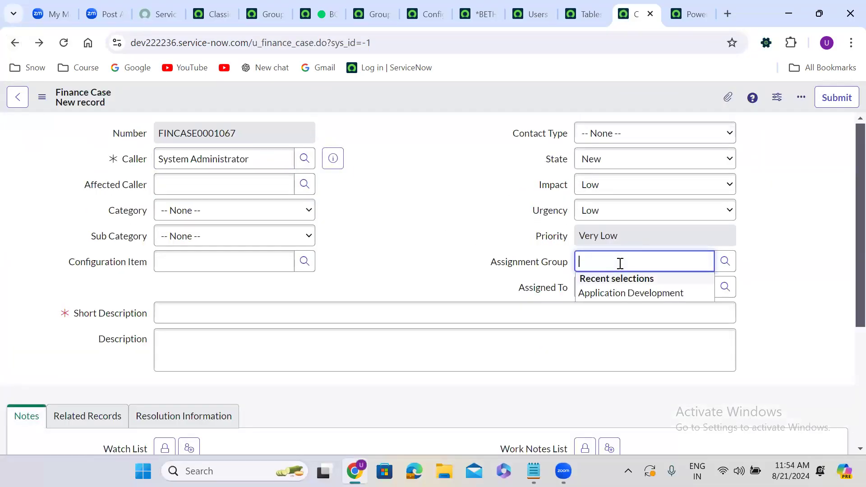
click(633, 293)
click(731, 287)
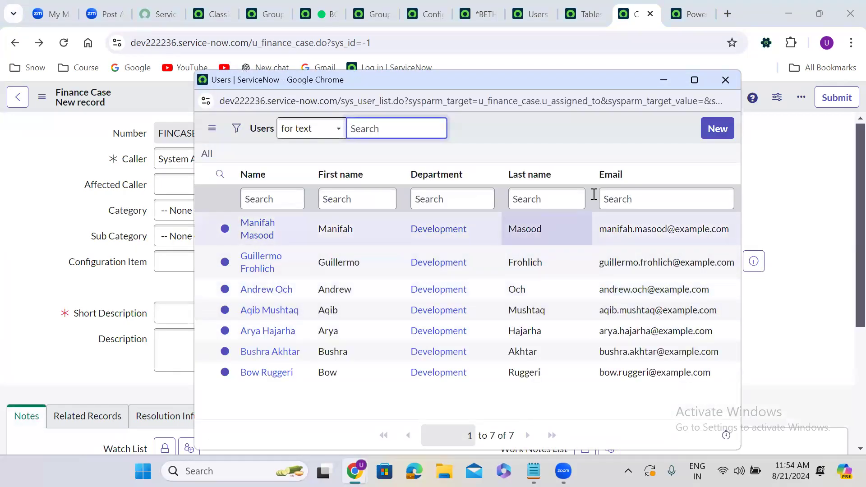
click(725, 79)
Change Assignment Group to Power BI Developers and check which users the Assigned To lookup offers
triple_click(634, 255)
text(power)
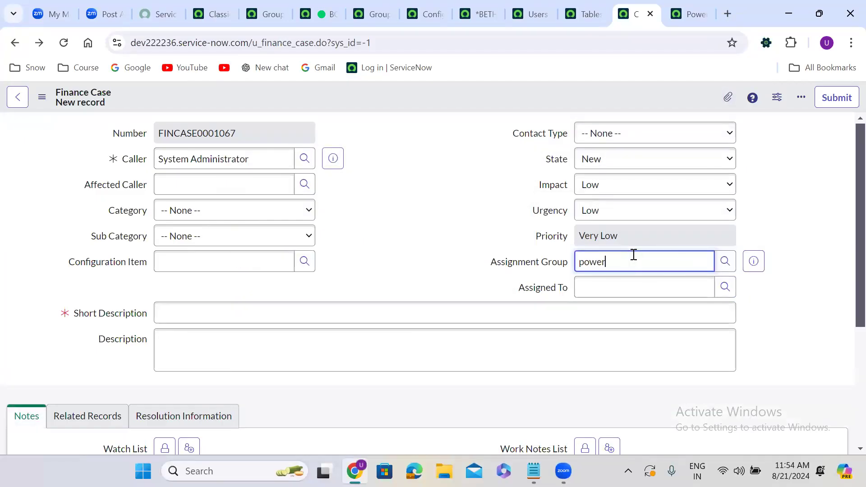
click(636, 283)
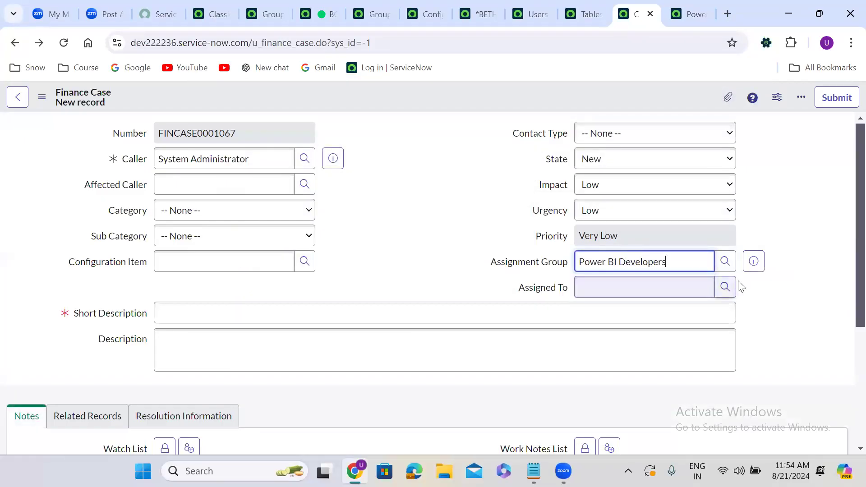
click(726, 287)
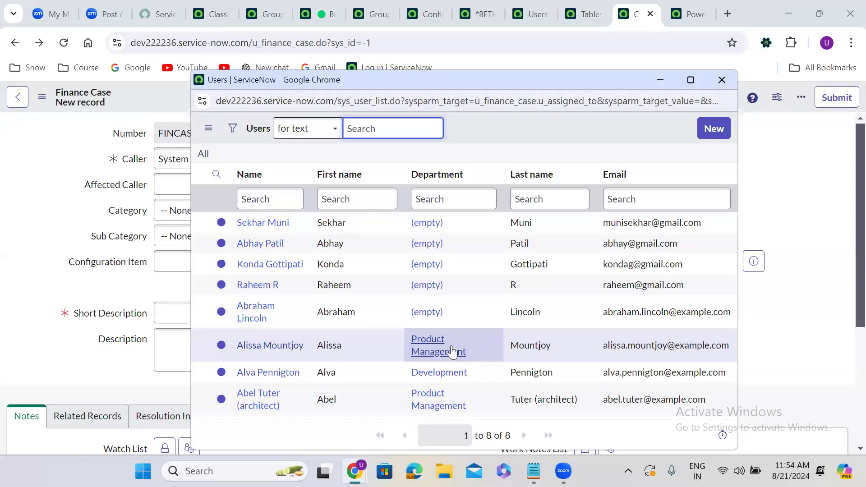
click(331, 397)
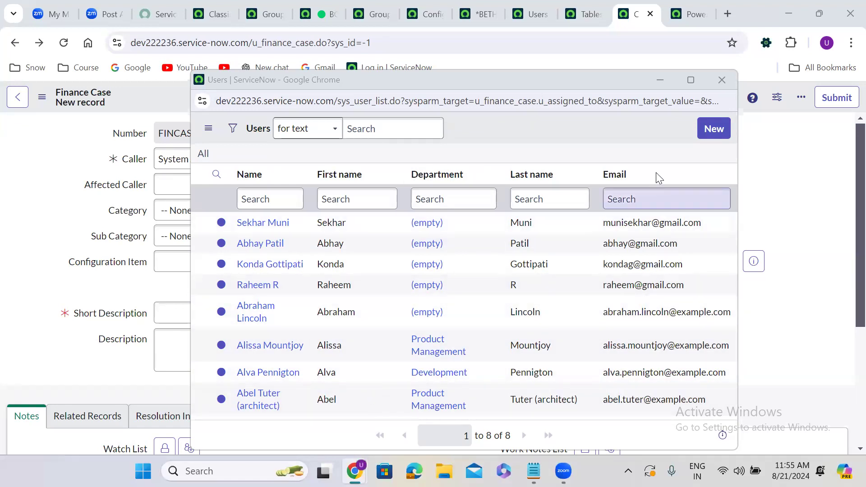
click(720, 82)
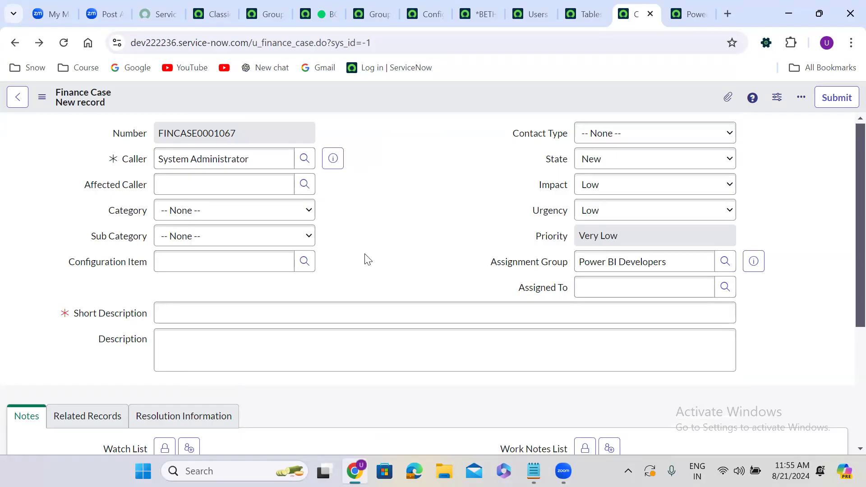
Reopen the Assigned To field's dictionary entry, discarding the unsaved case, and set its reference qualifier type to Advanced
right_click(550, 292)
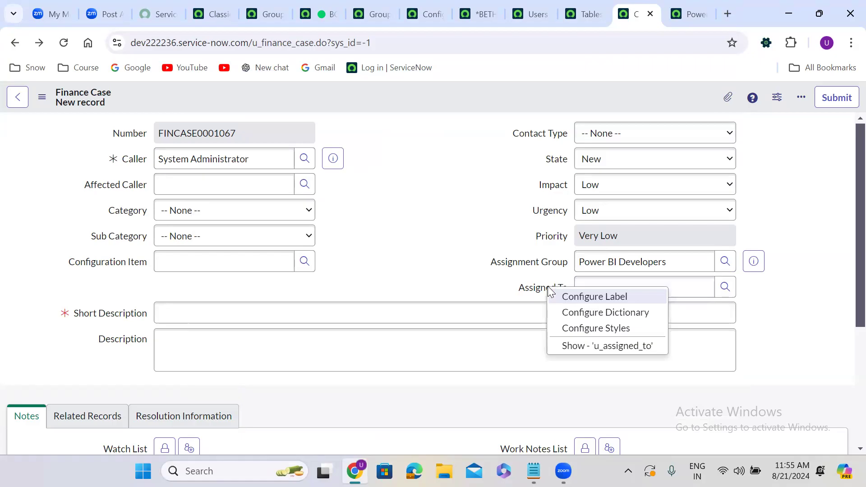
click(595, 314)
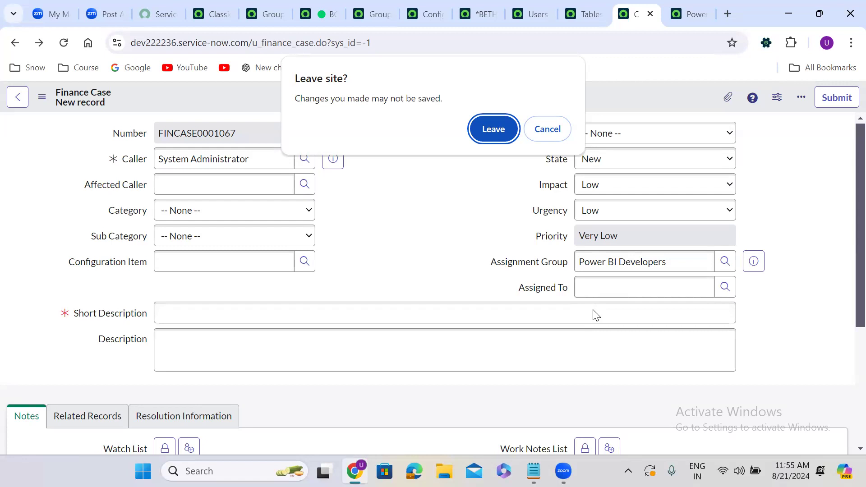
click(494, 124)
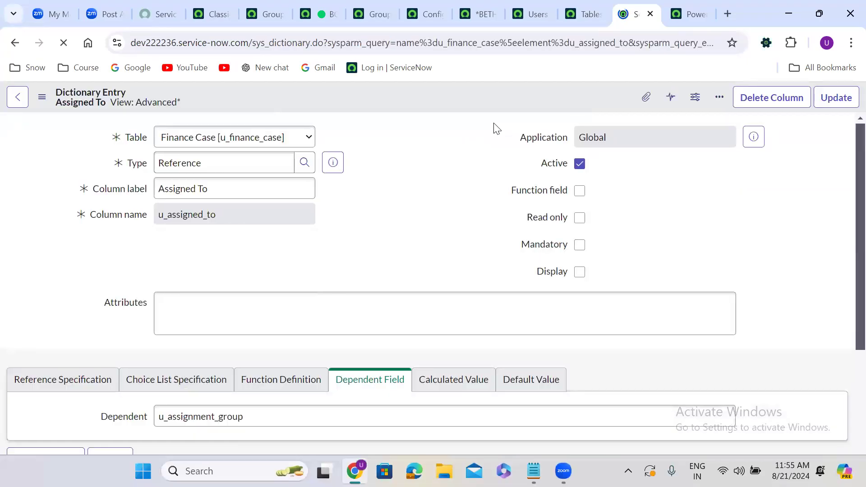
click(368, 279)
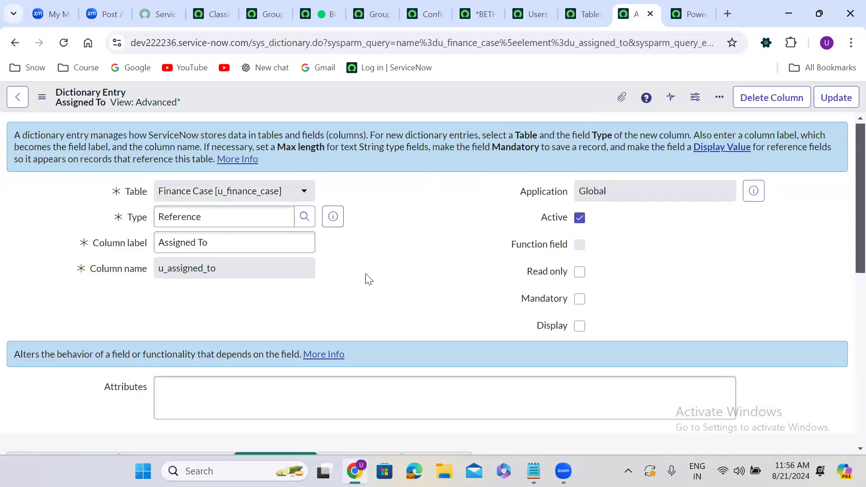
scroll(368, 279, down, 10)
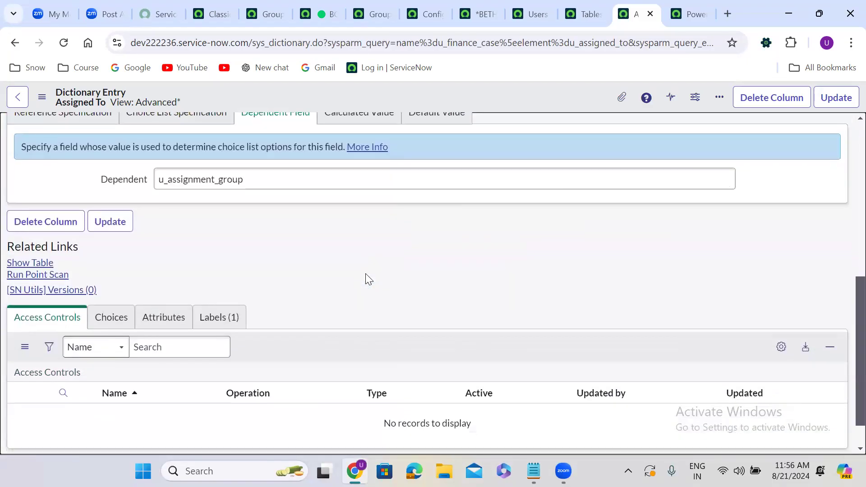
scroll(368, 279, up, 1)
click(108, 144)
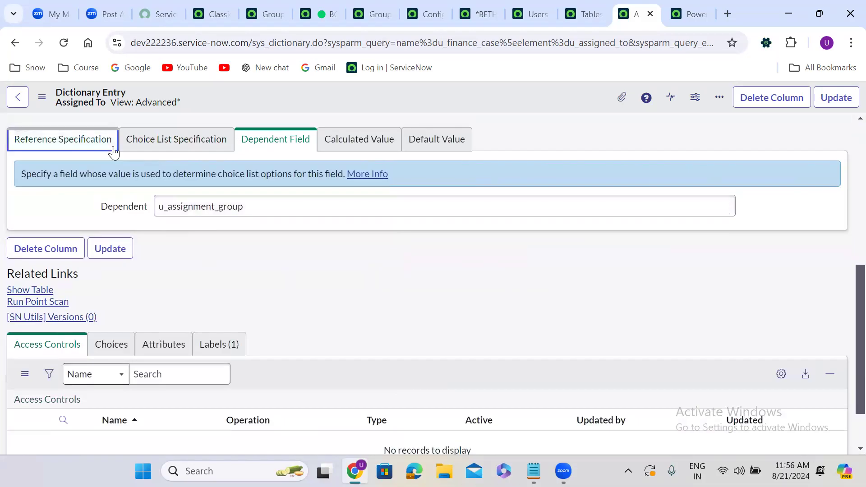
click(236, 235)
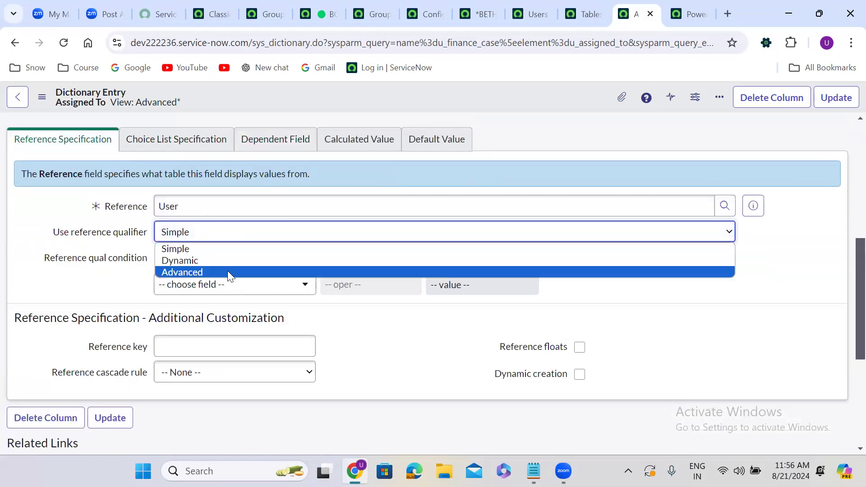
click(227, 271)
click(228, 271)
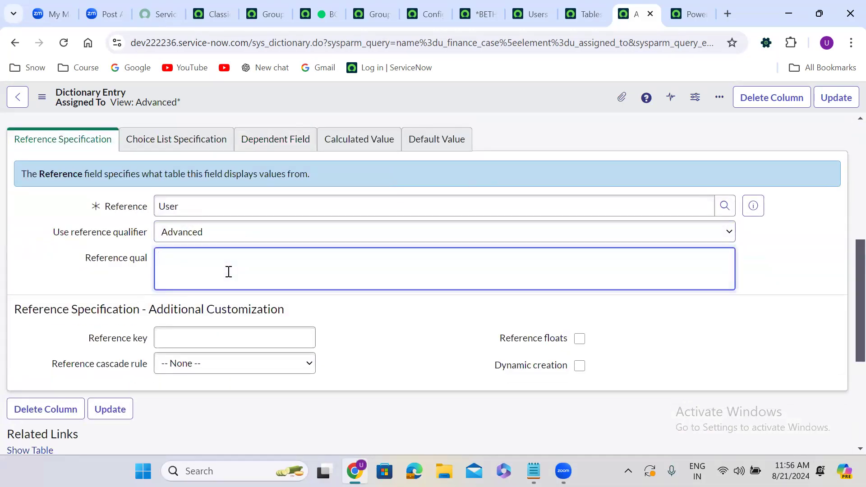
Restore the cleared getAssugnmentGroupMembers script in the background script editor and examine its function call
click(310, 9)
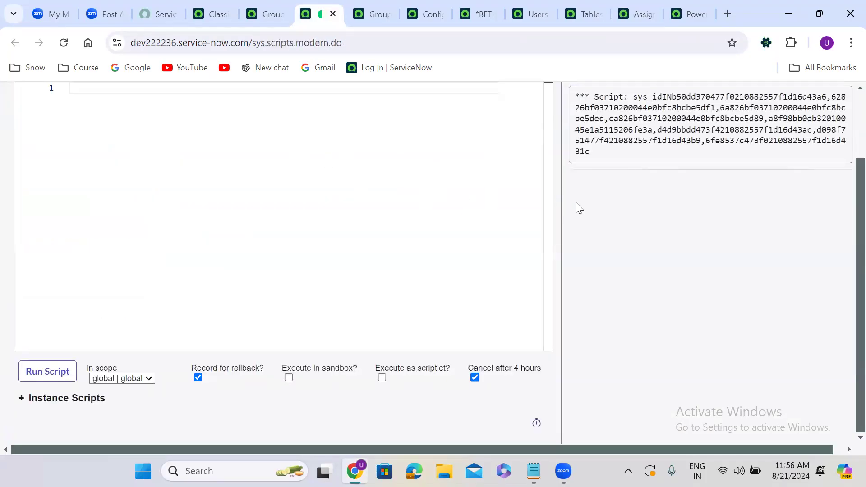
scroll(576, 202, up, 2)
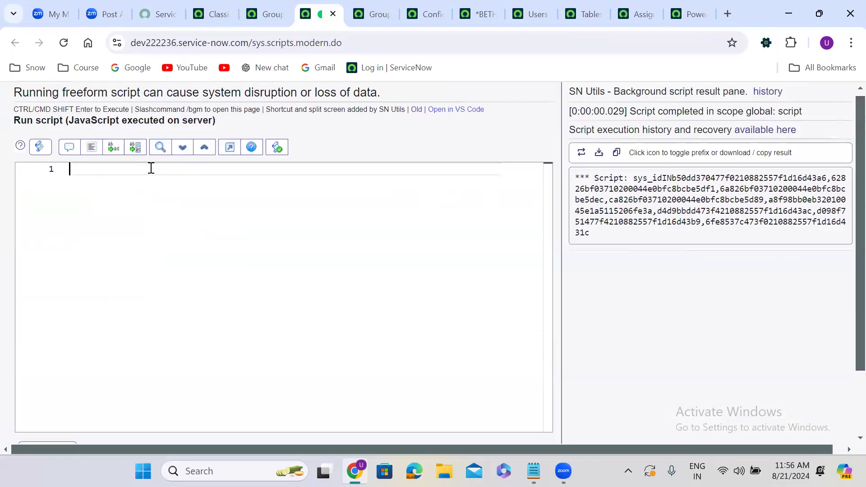
key(ctrl+z)
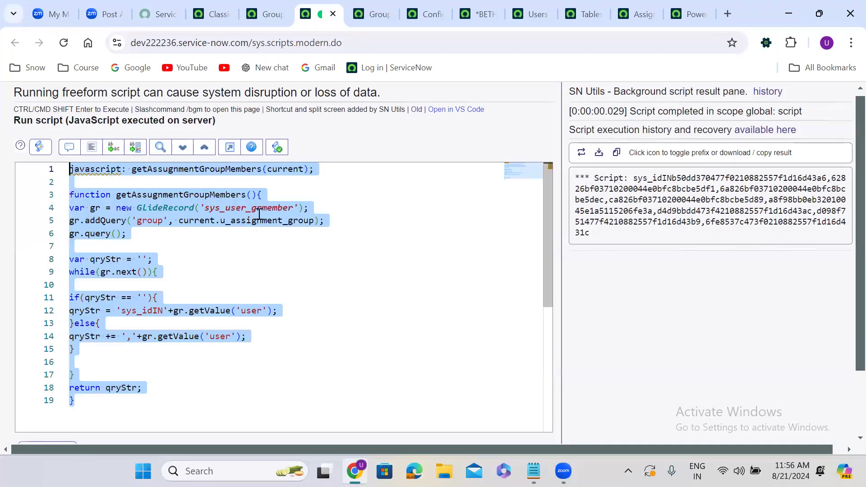
click(259, 215)
double_click(164, 169)
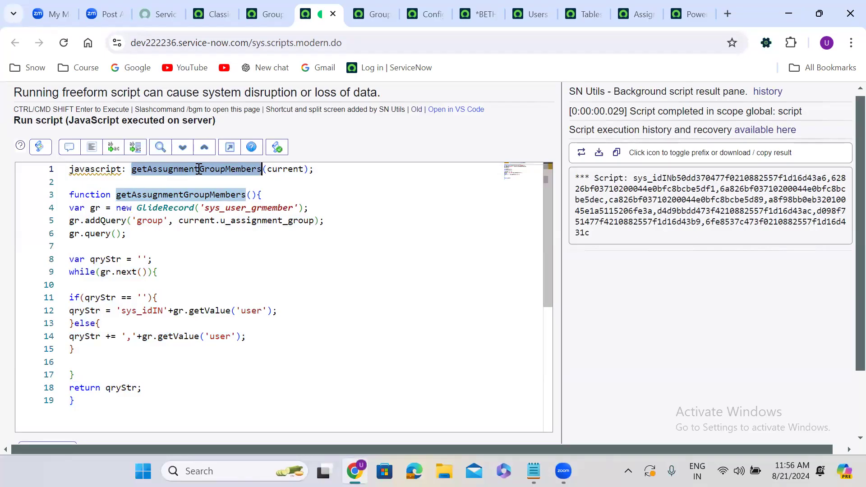
click(371, 143)
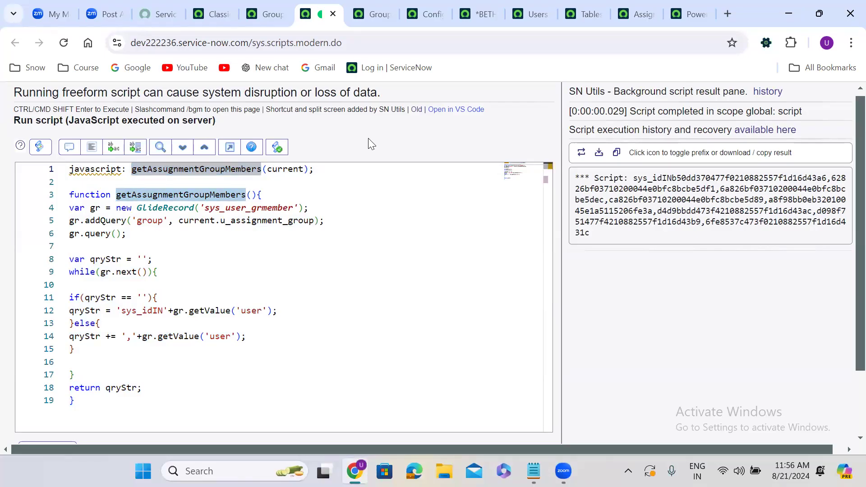